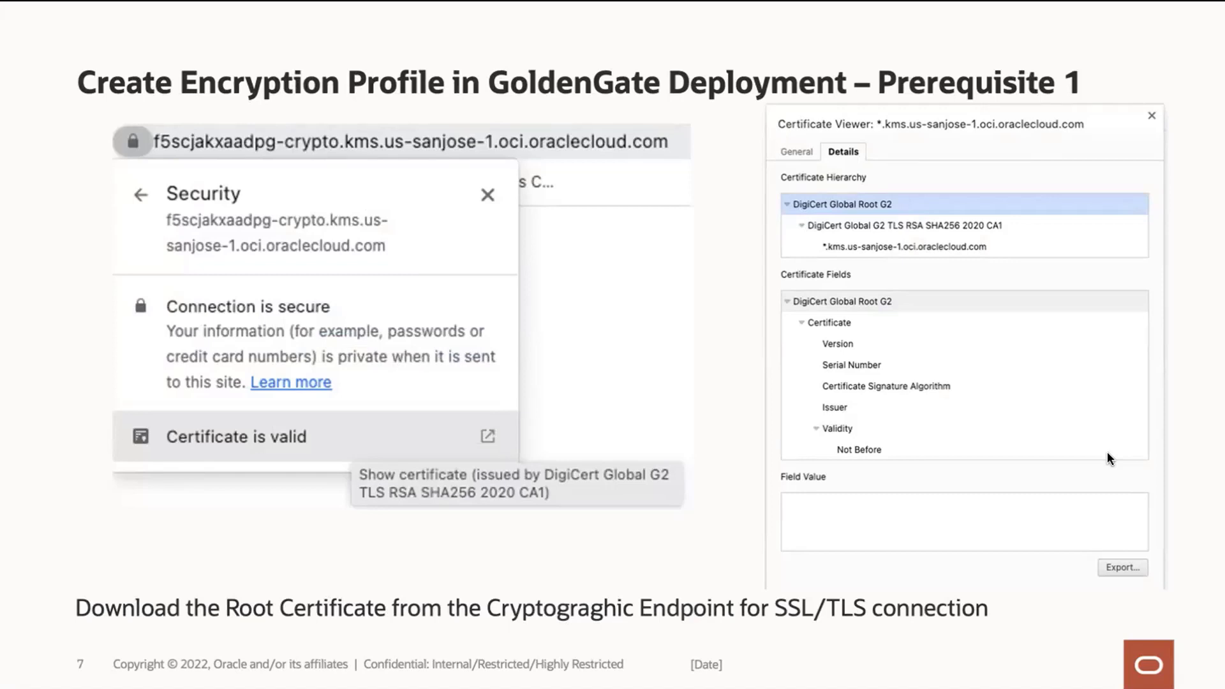
Move from the KMS root certificate slide to slide 8, on adding it as a trusted CA certificate.
key(Right)
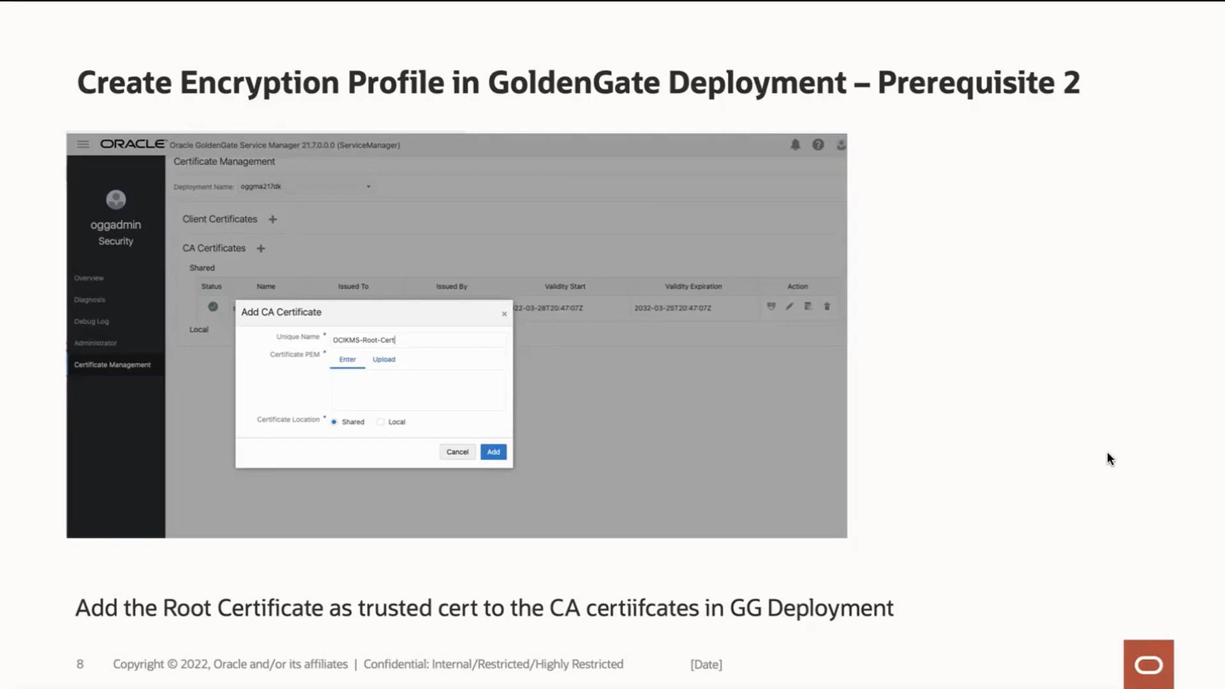
Go past the profile-creation slide to slide 10, showing profile OCIKMST1 validated successfully.
key(Right)
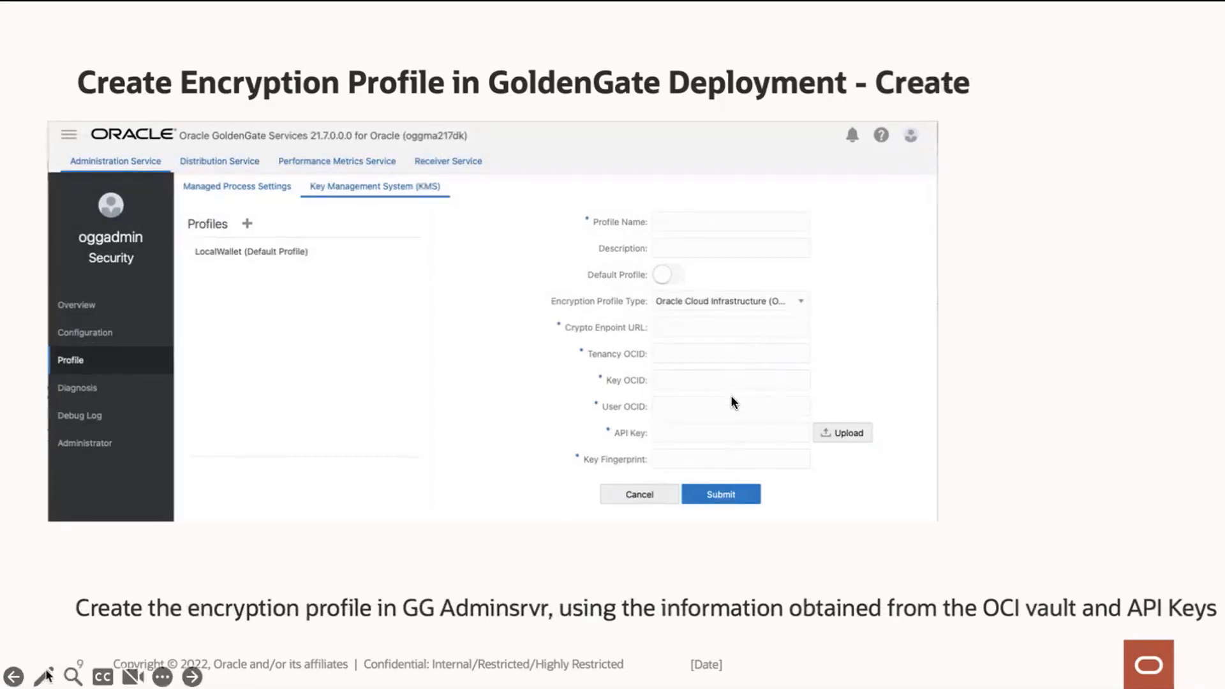
click(726, 328)
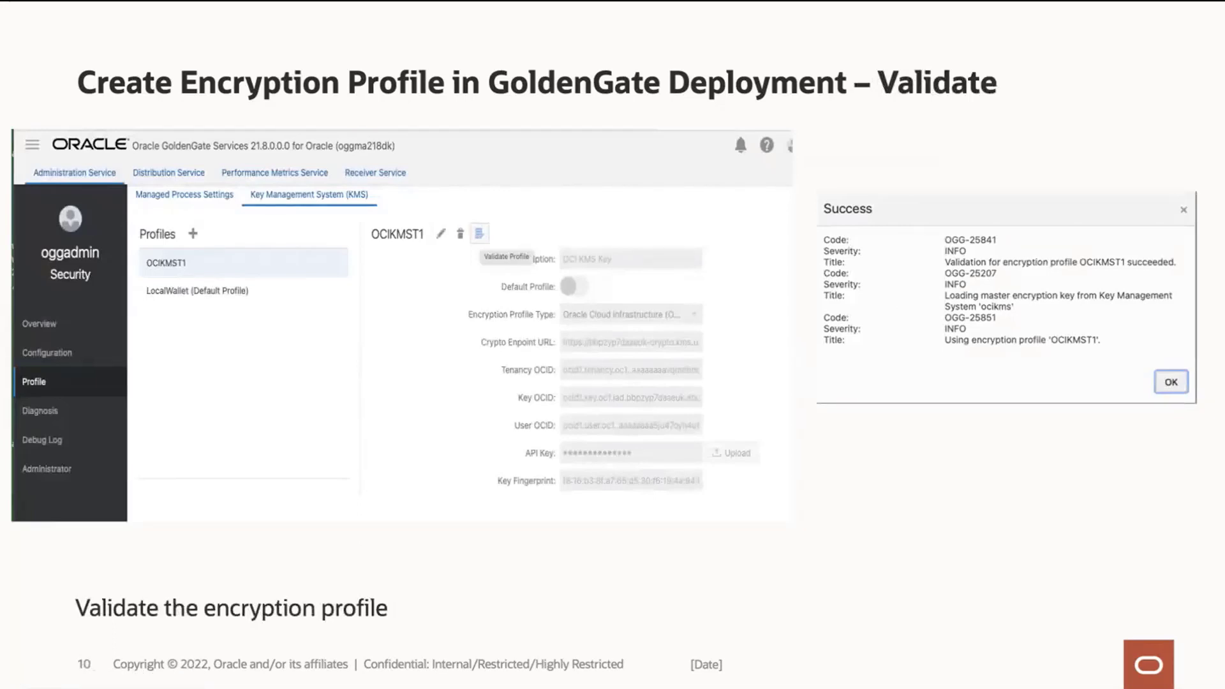
Show slide 11: ENCRYPTTRAIL AES256 for Extract and DECRYPTTRAIL for Replicat.
click(924, 342)
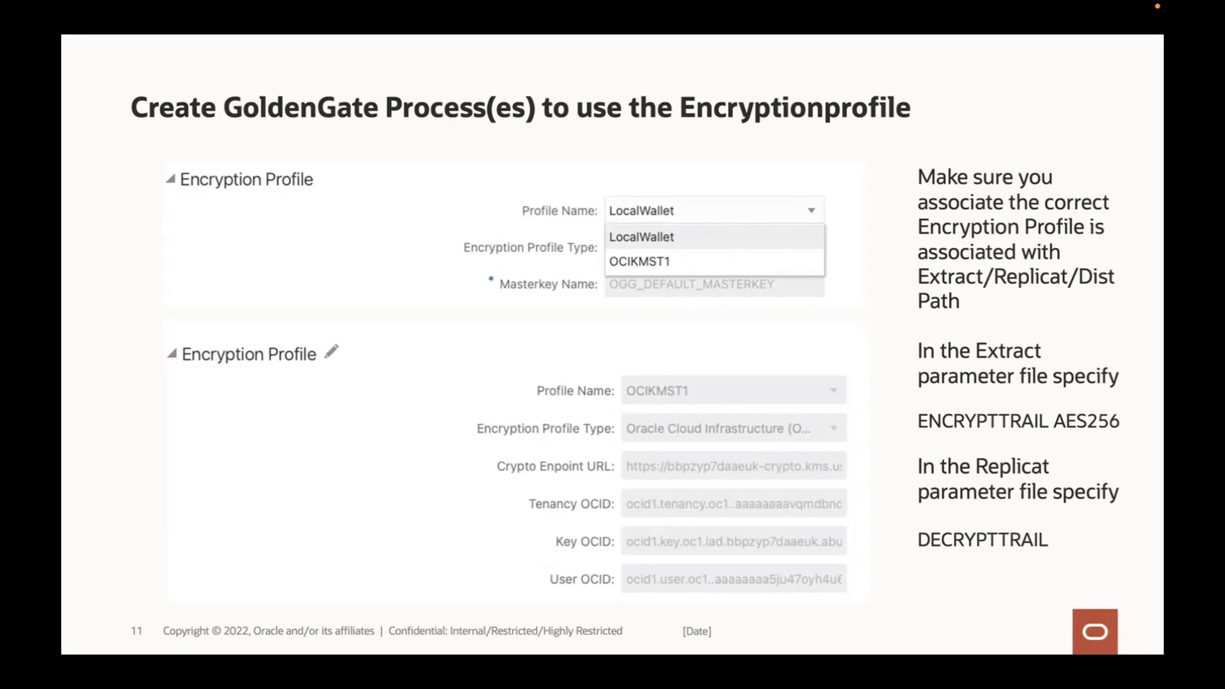
Leave the slideshow and bring up the OCI Vaults page in Compartment_WH, listing WSJCVAULT.
key(Escape)
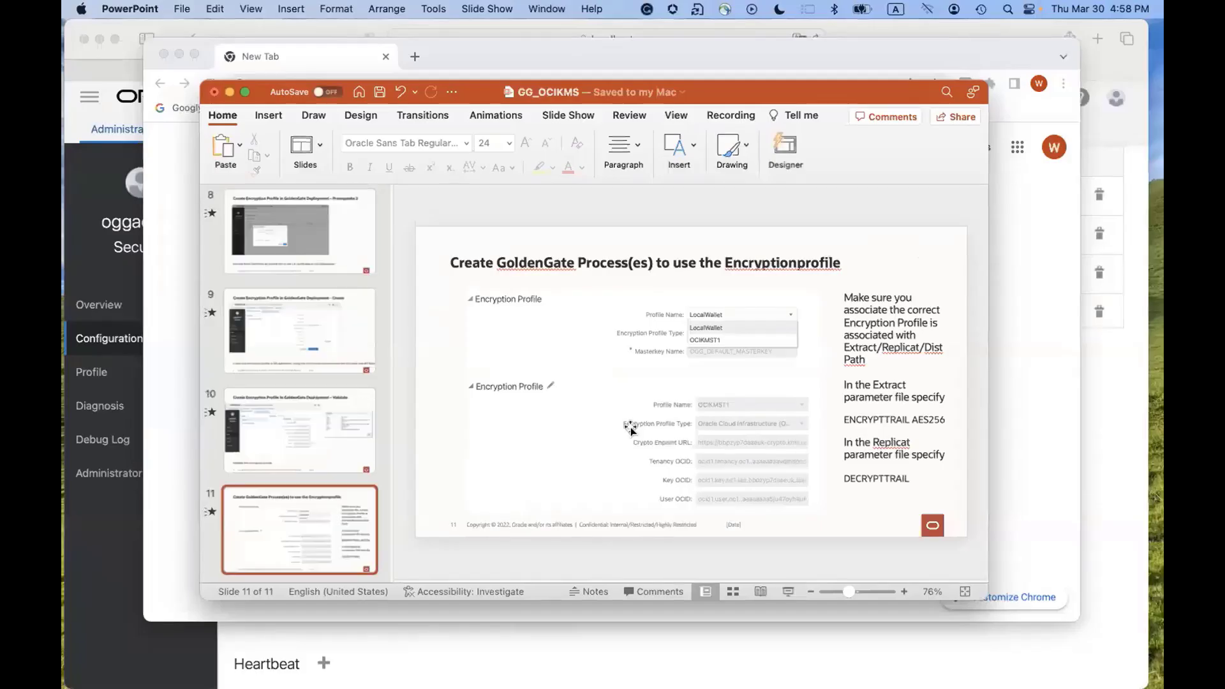
click(182, 456)
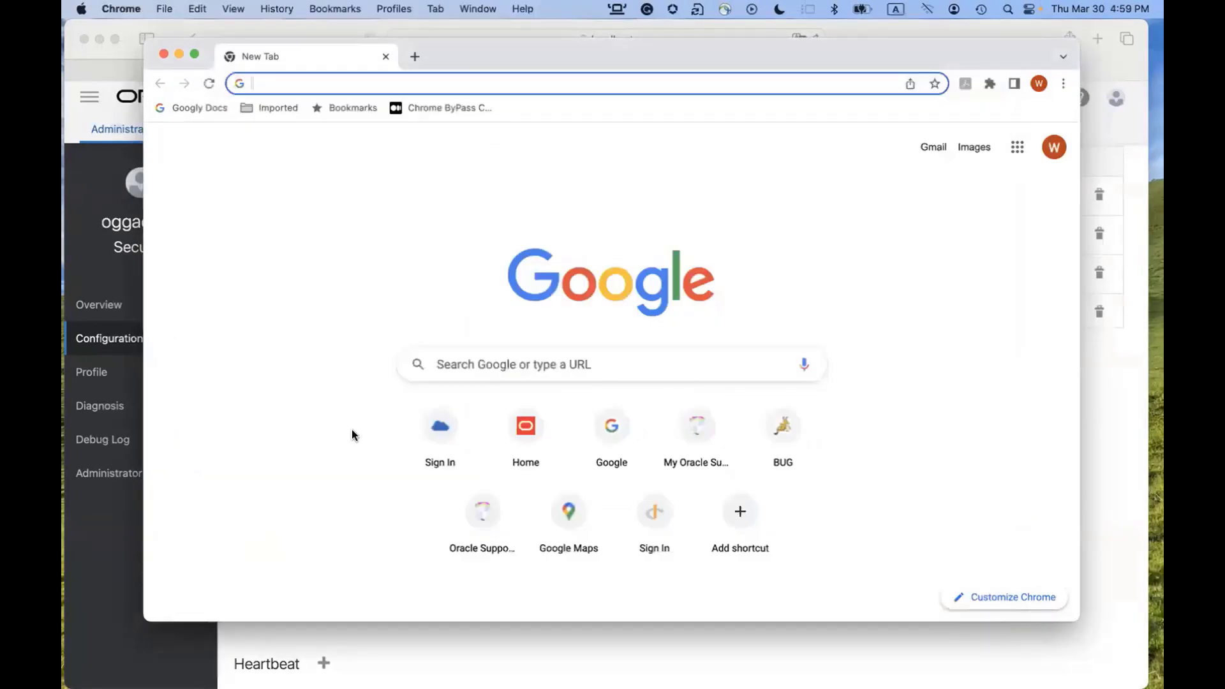
click(104, 587)
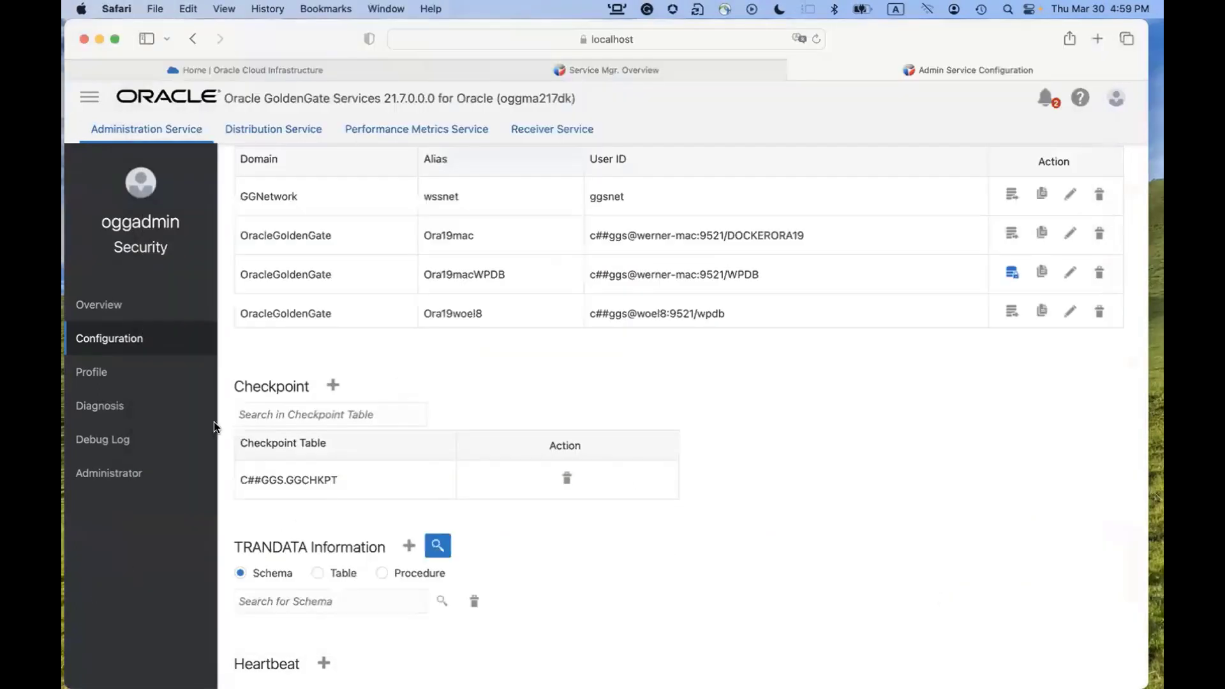
click(247, 69)
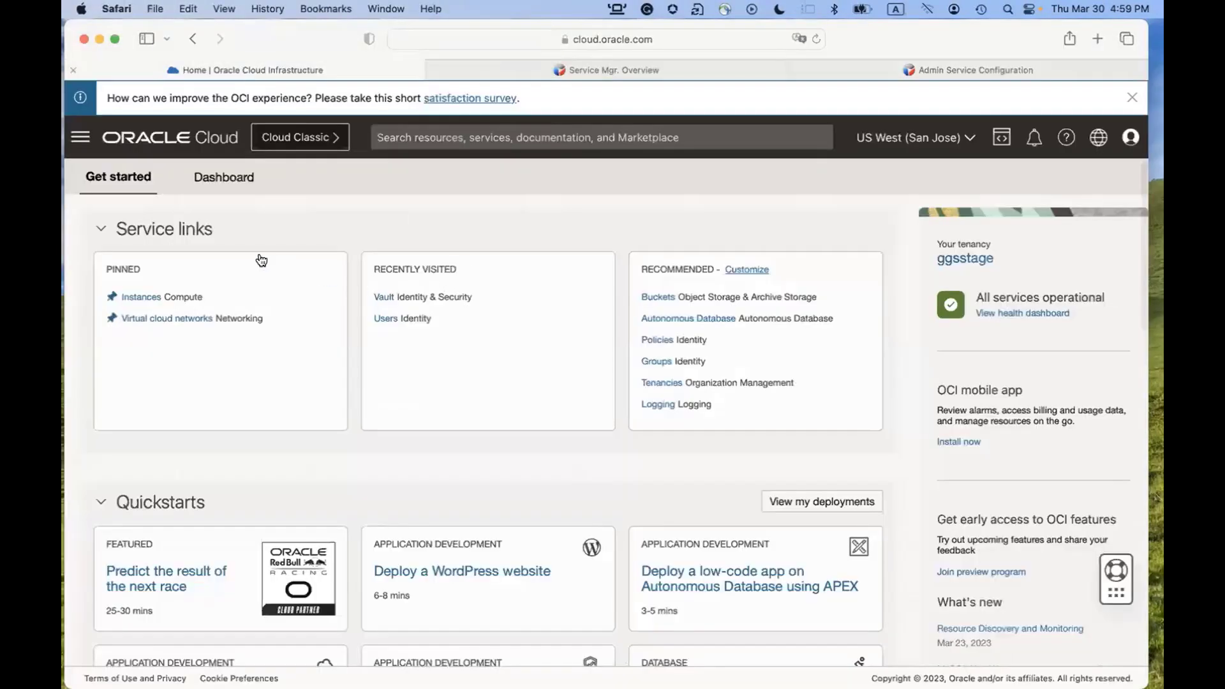
click(77, 140)
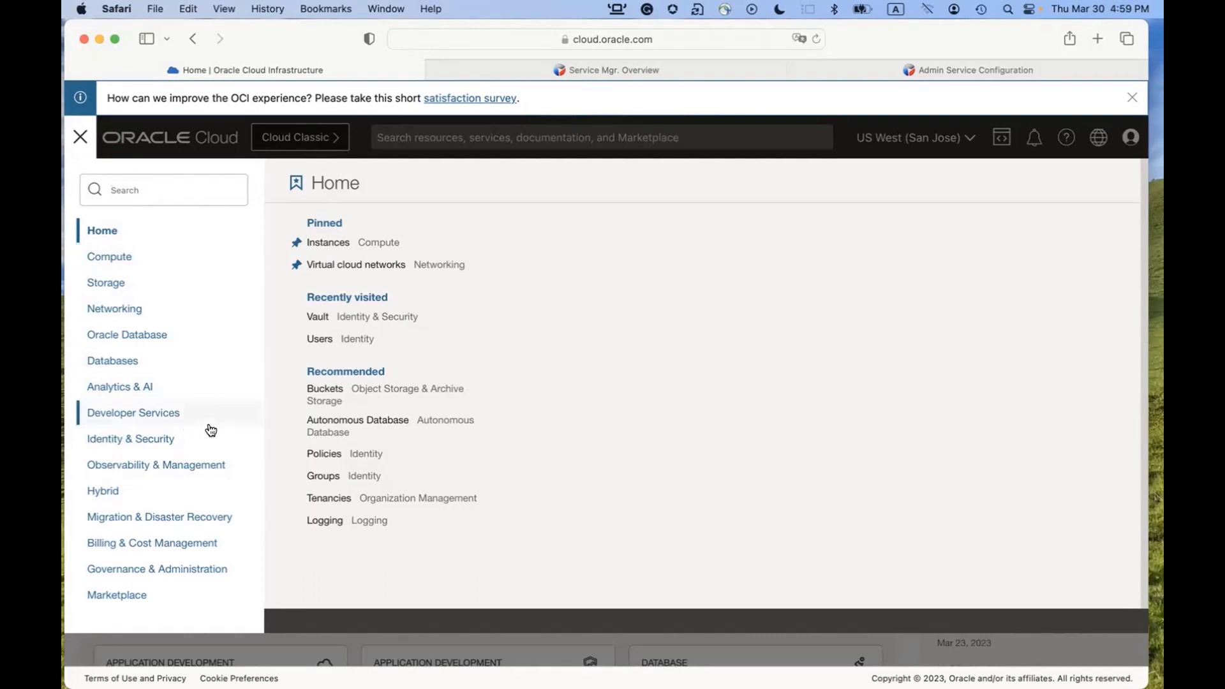
click(316, 319)
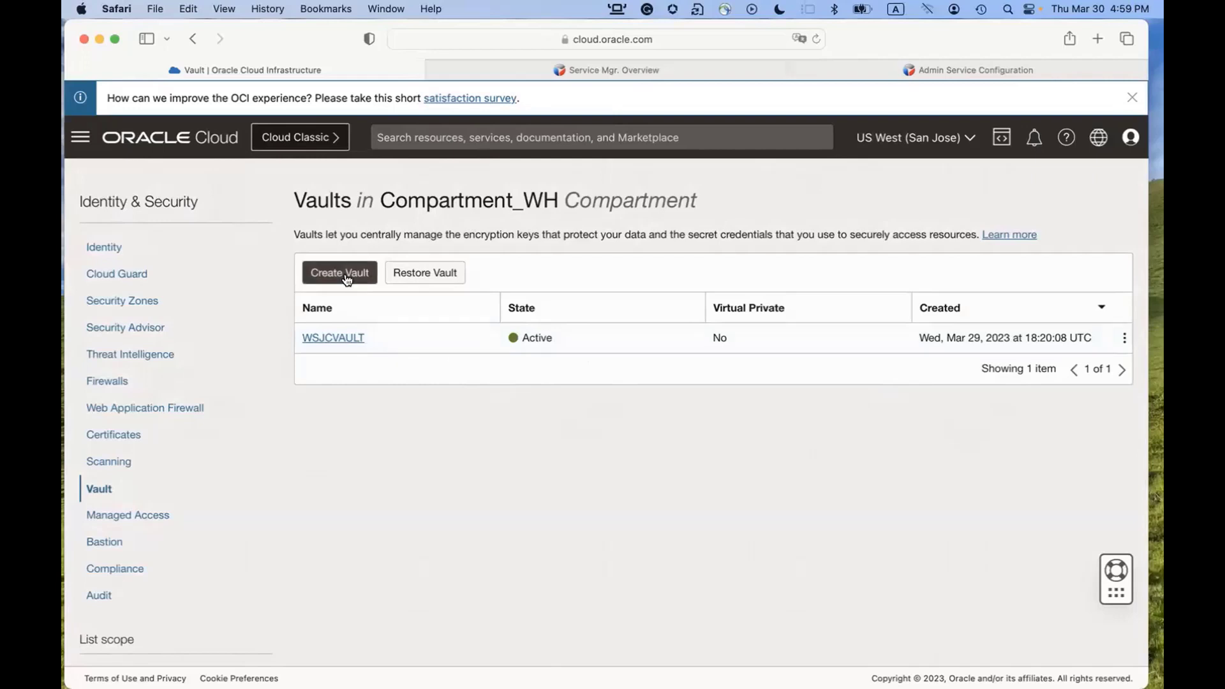
View WSJCVAULT's details, including its cryptographic endpoint URL and the GGMasterKey master key.
click(345, 341)
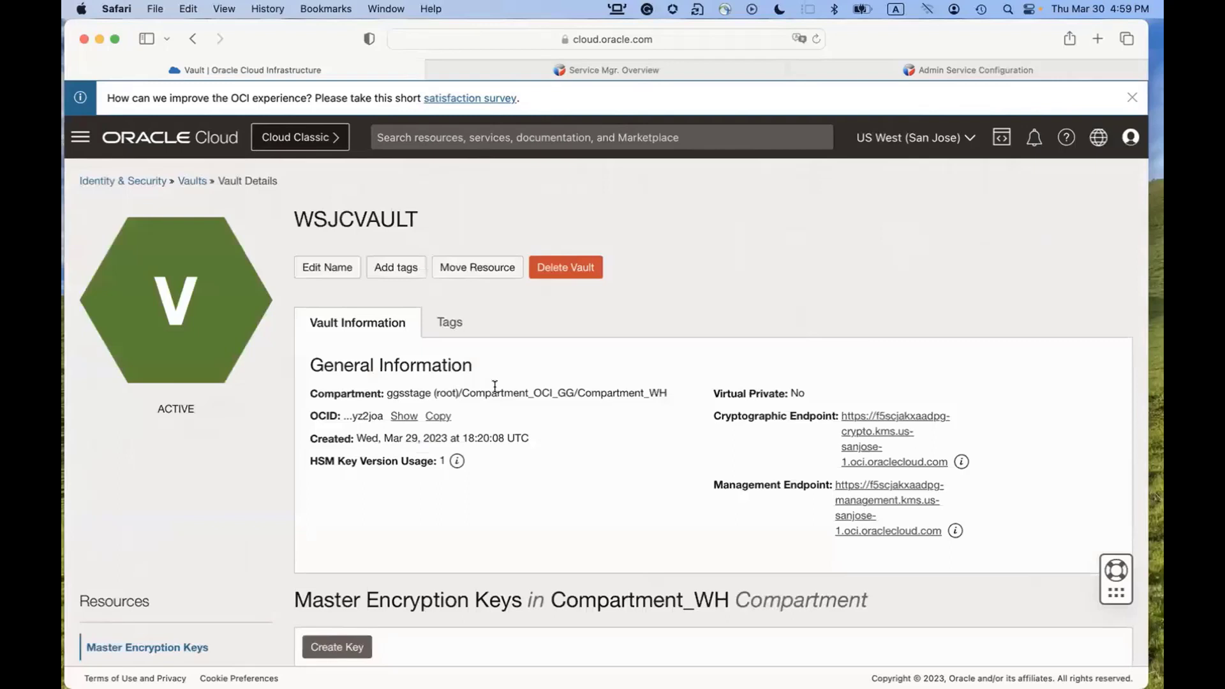
scroll(494, 386, down, 5)
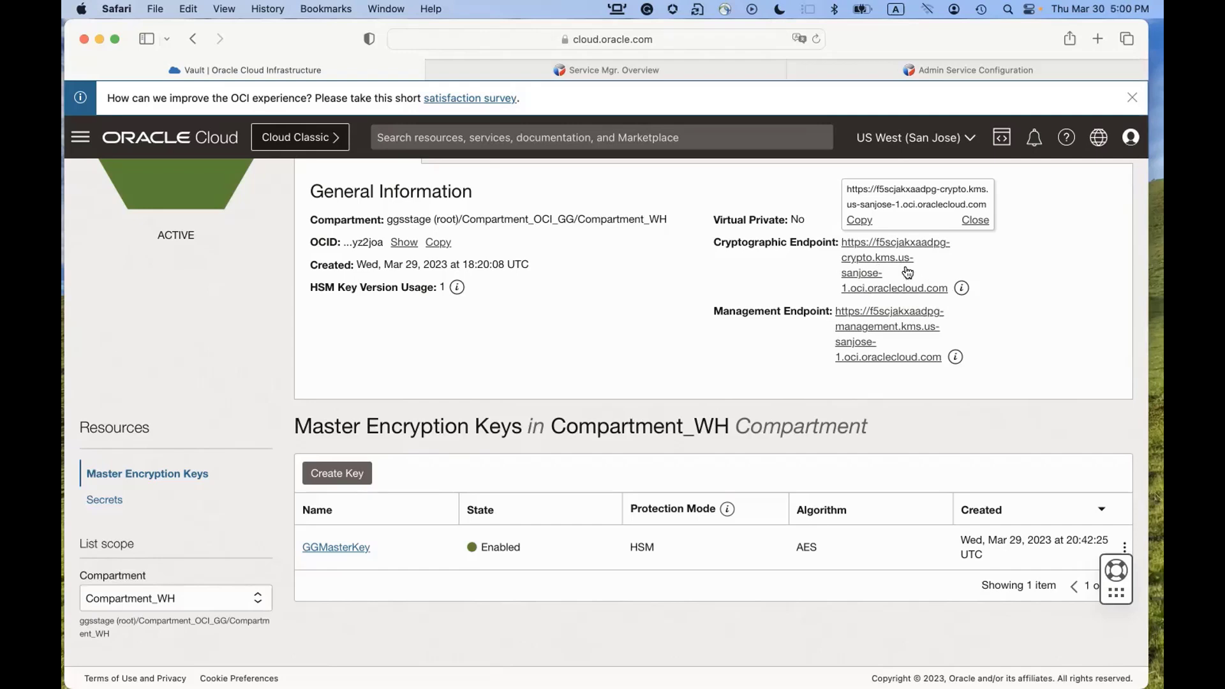
click(673, 306)
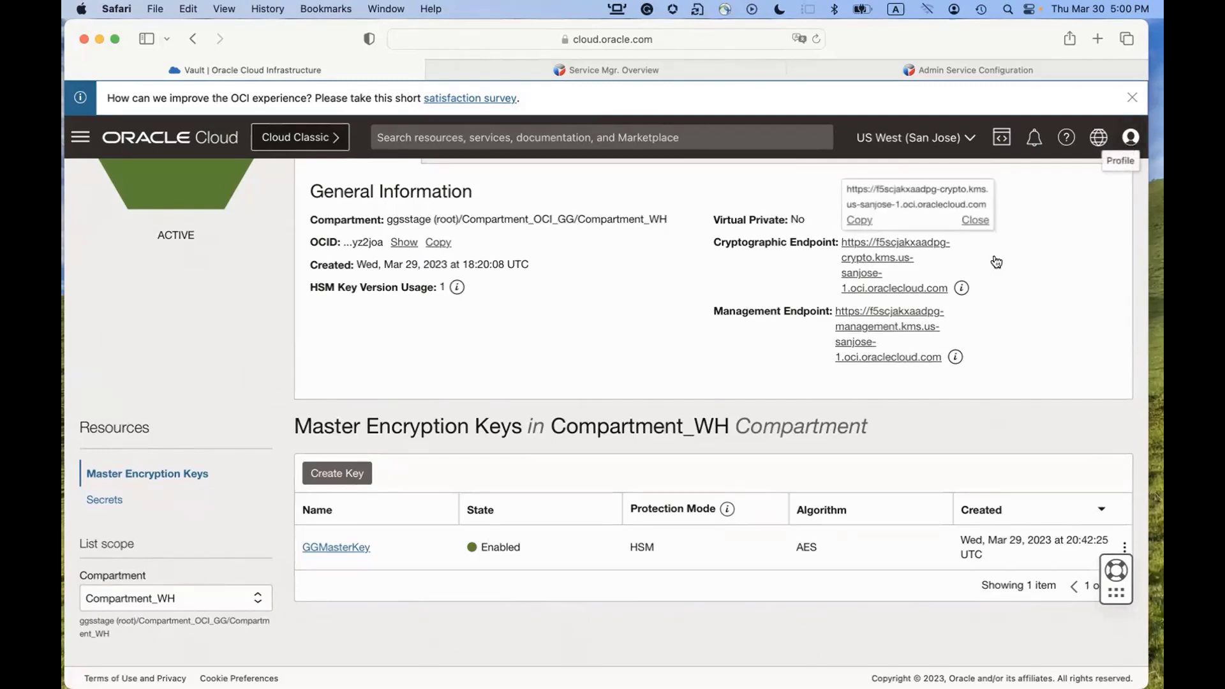
Go to the signed-in user's API Keys list and begin adding a new API key.
click(1132, 139)
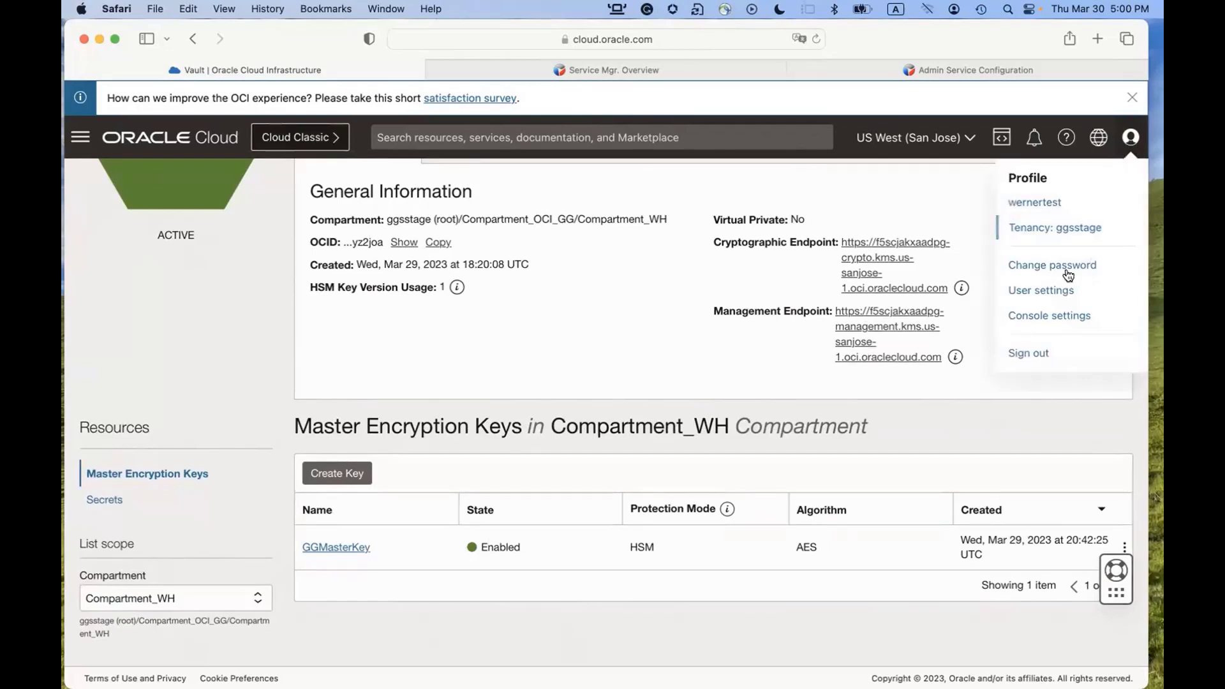
click(1048, 292)
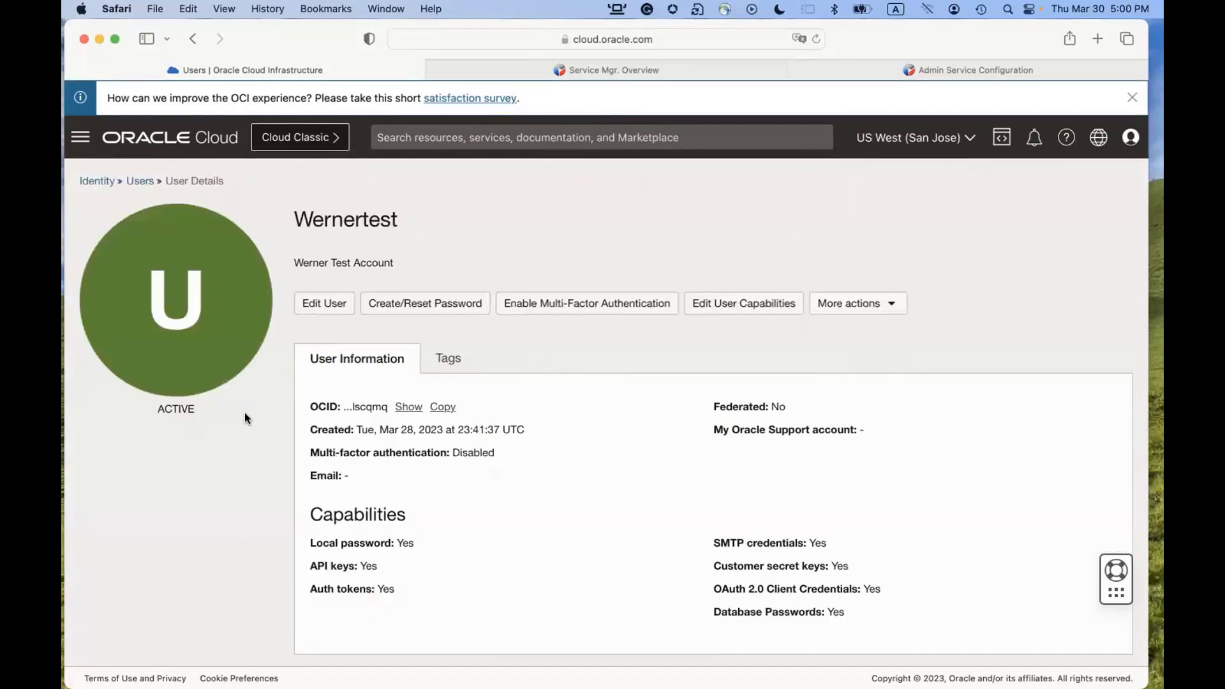
scroll(245, 418, down, 3)
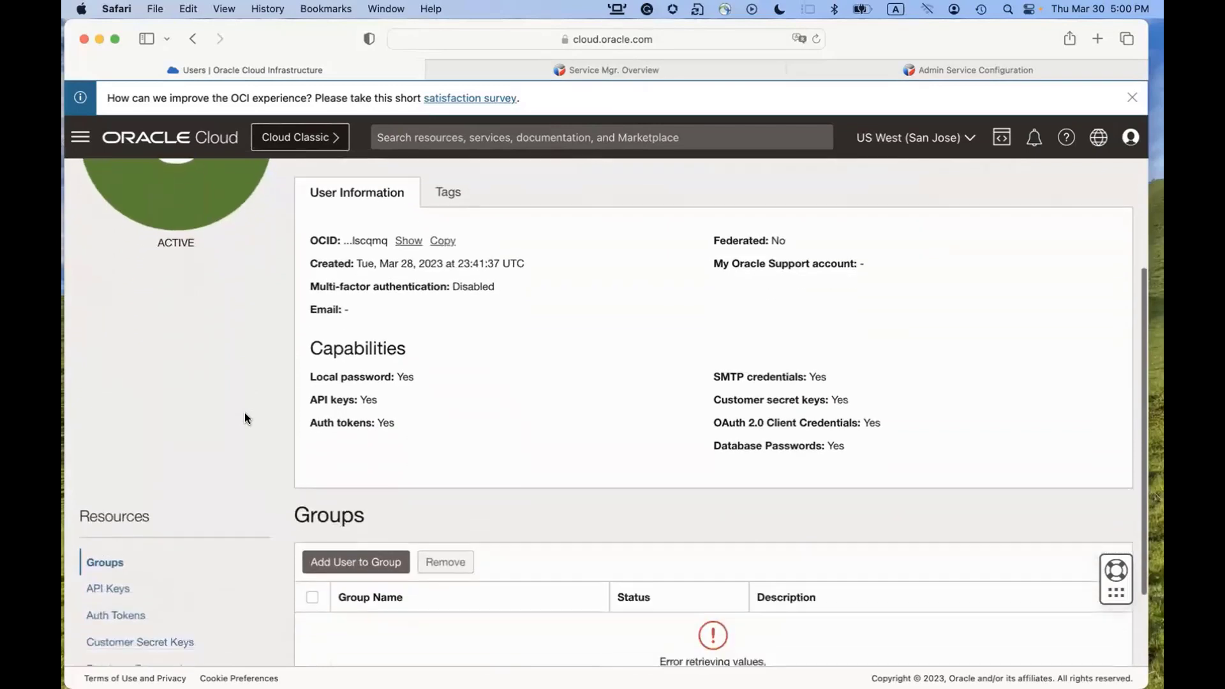
scroll(246, 419, down, 1)
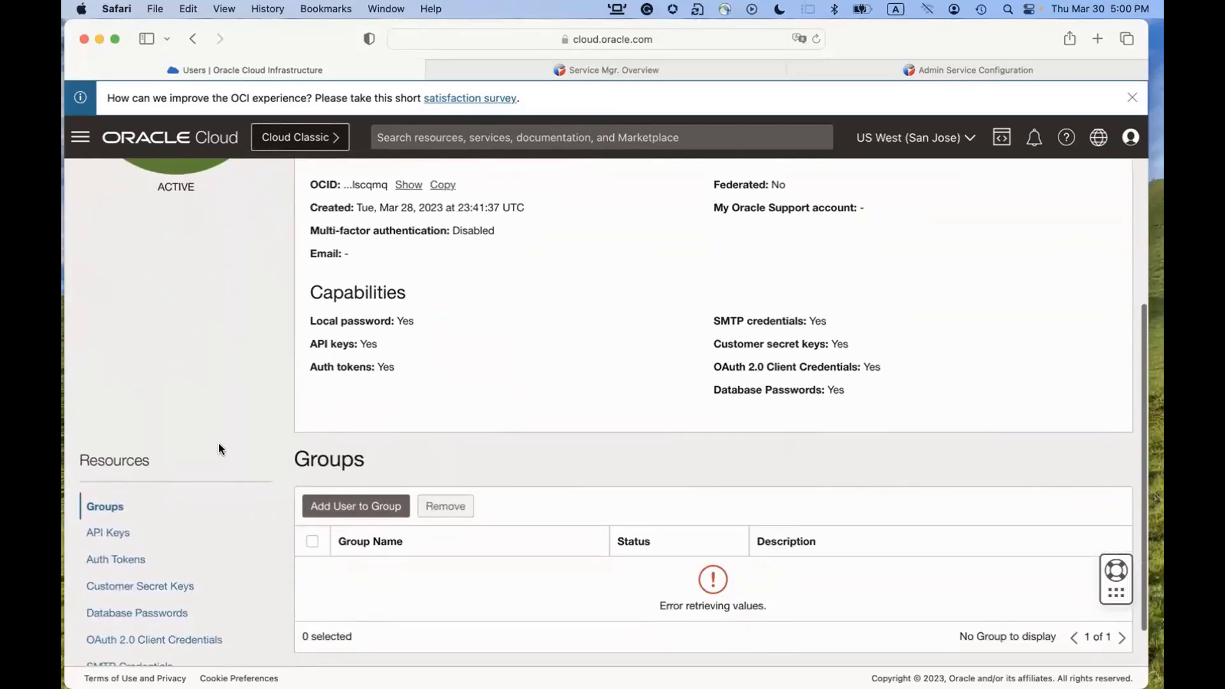
click(109, 536)
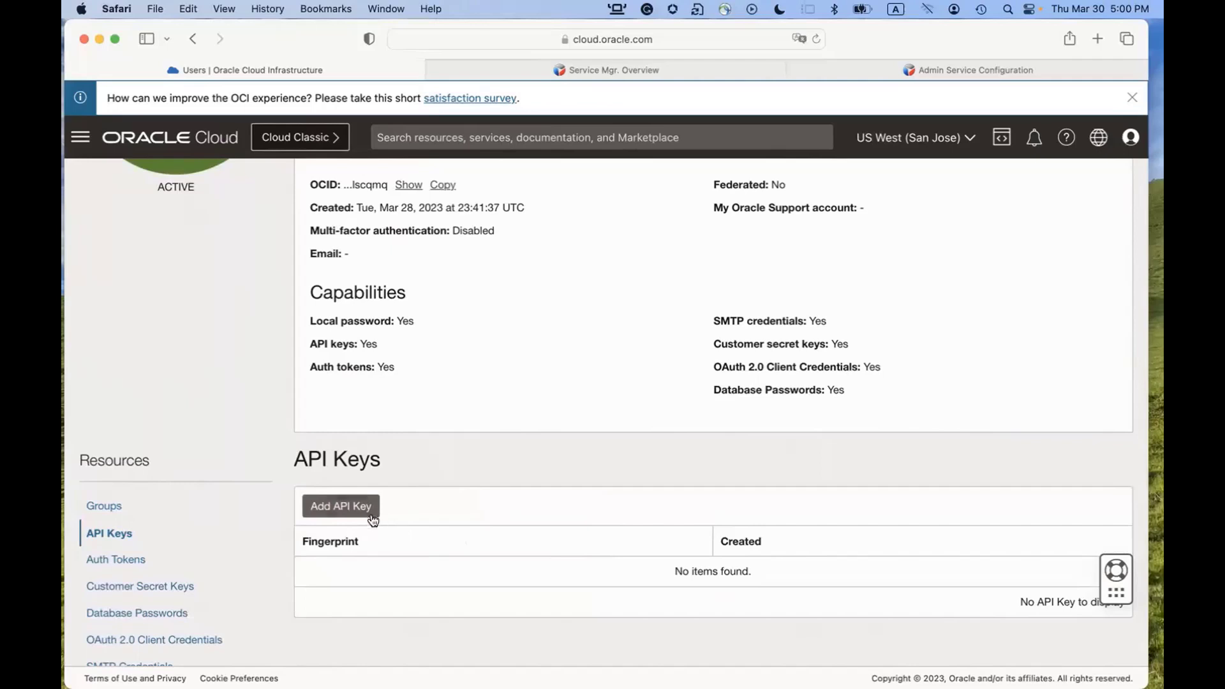
click(344, 506)
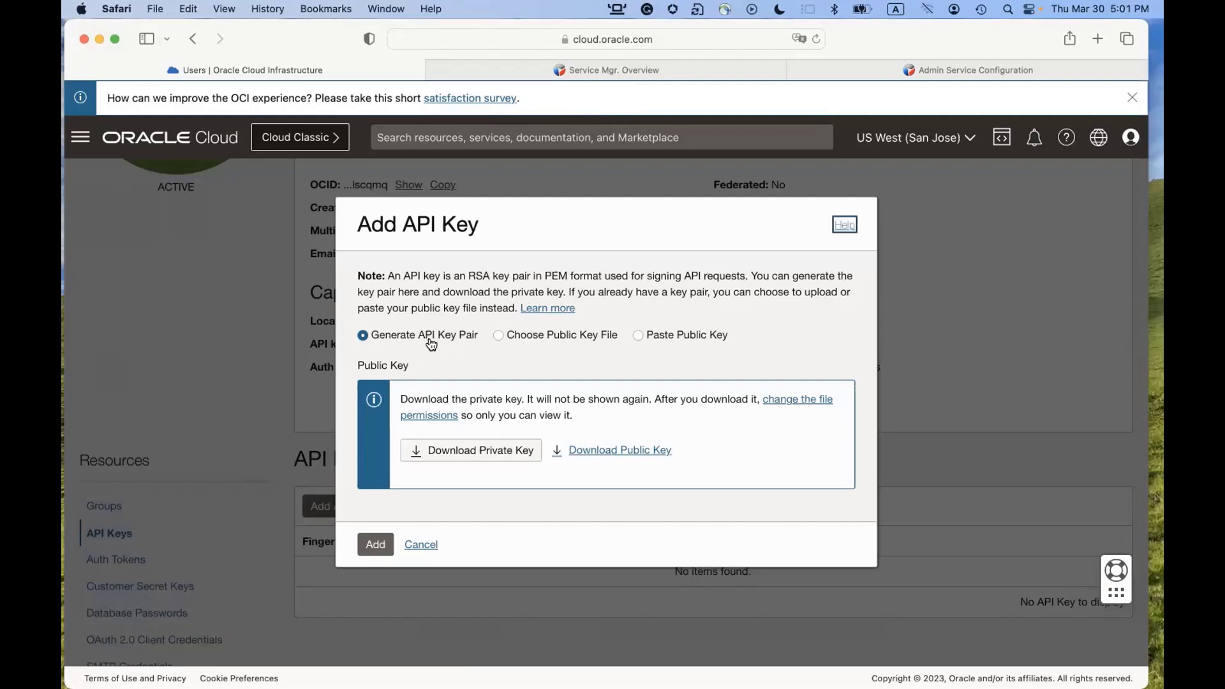
Download the generated private key and add the new API key pair.
click(474, 456)
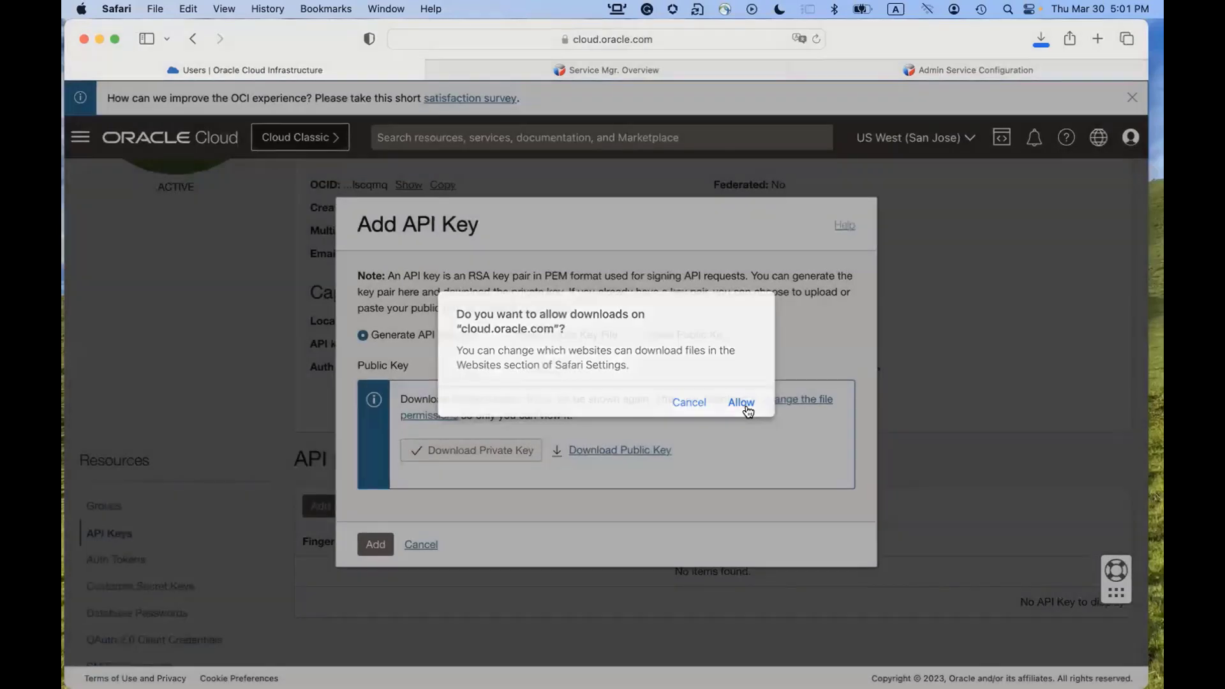
click(747, 407)
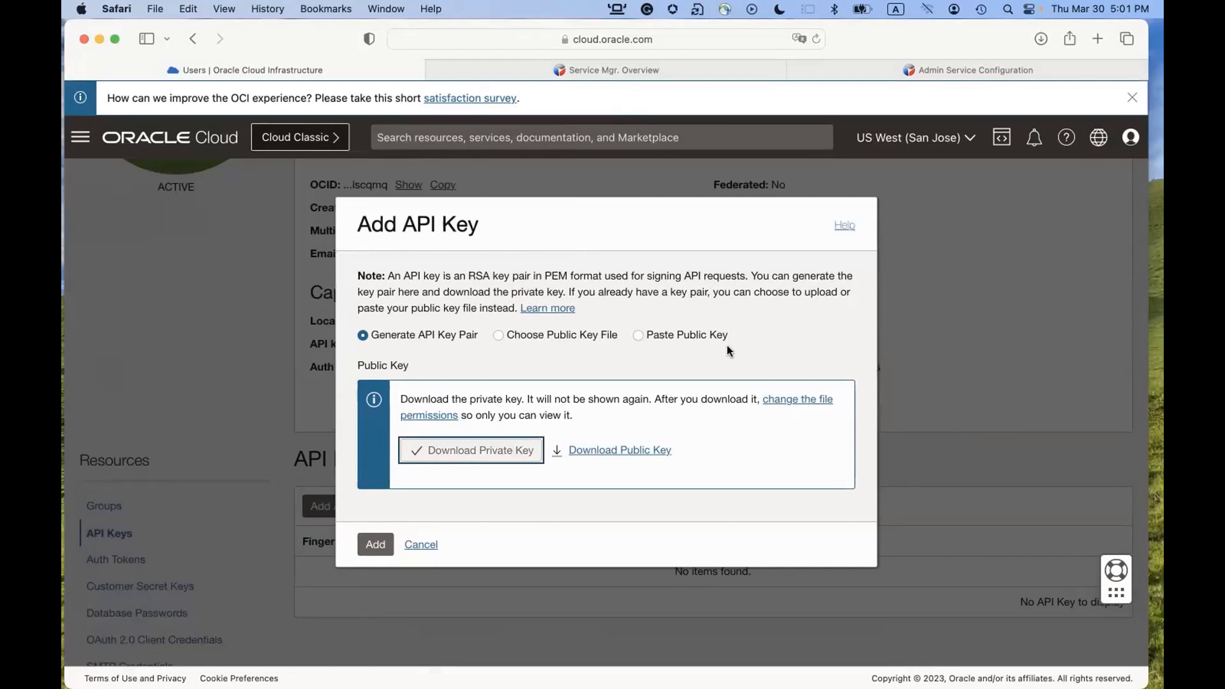
click(372, 550)
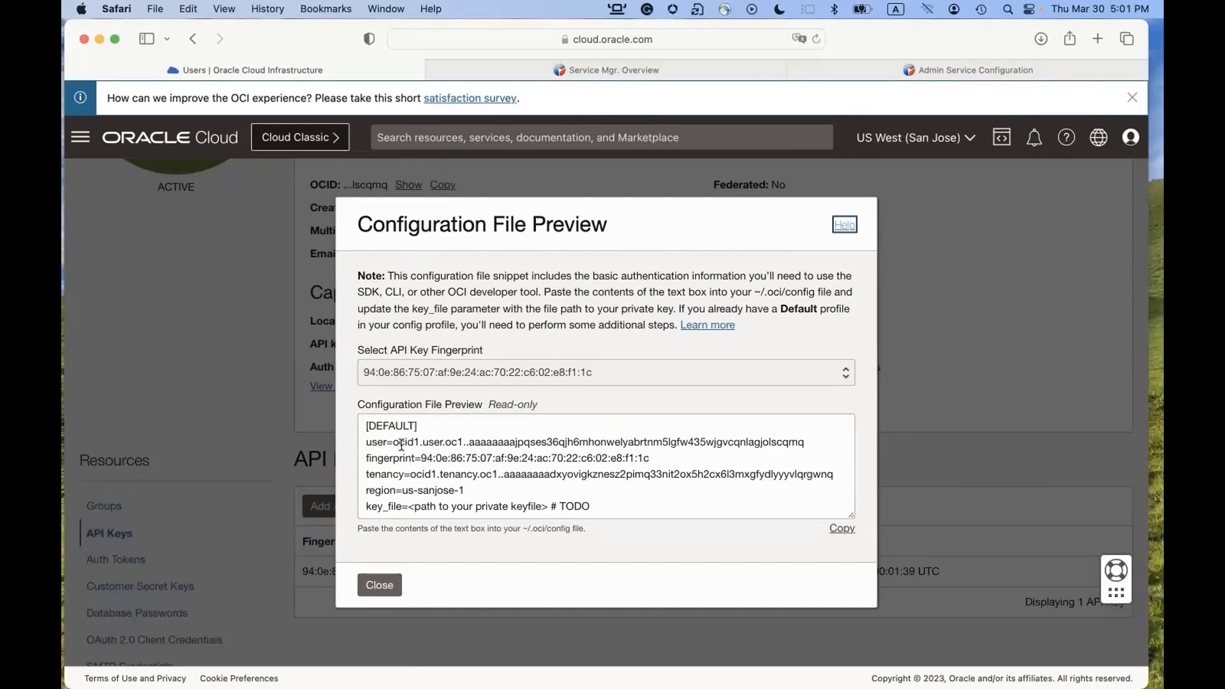
Select and copy the user, fingerprint, tenancy and region lines from the preview box.
click(367, 440)
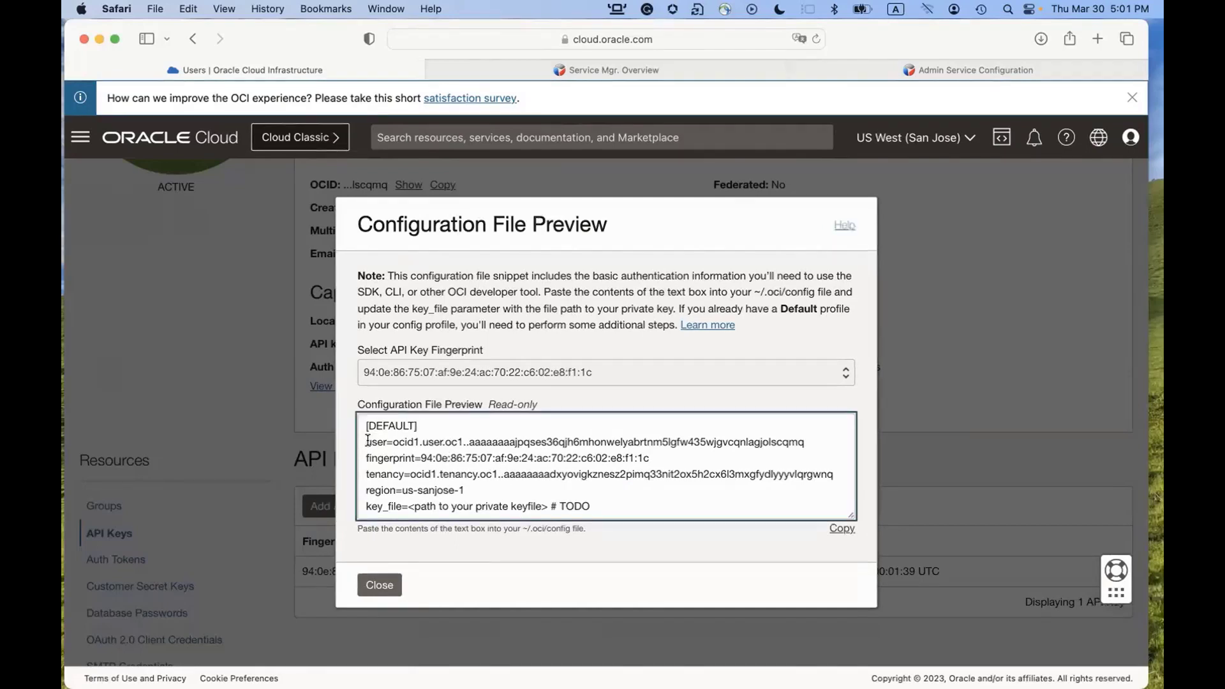
drag(367, 441, 480, 489)
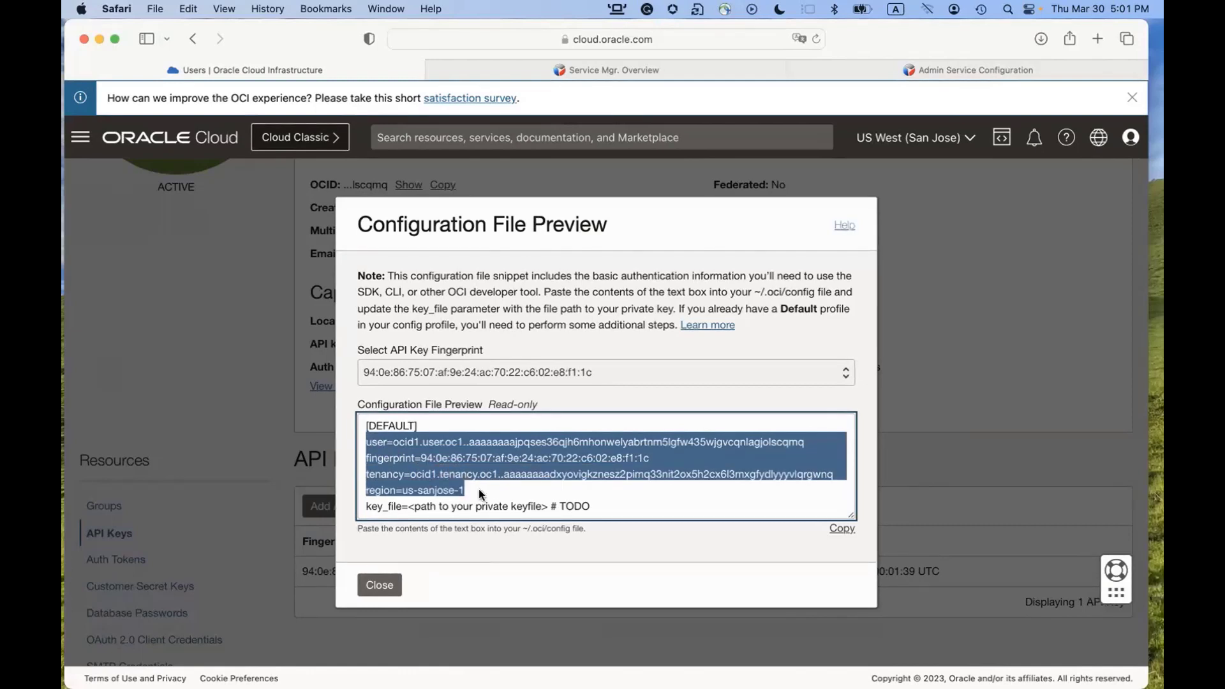
right_click(433, 466)
click(470, 486)
key(super+Tab)
key(super+Tab)
key(super+Tab)
key(super+Tab)
key(super+Tab)
key(super+Tab)
key(super+Tab)
key(super+Tab)
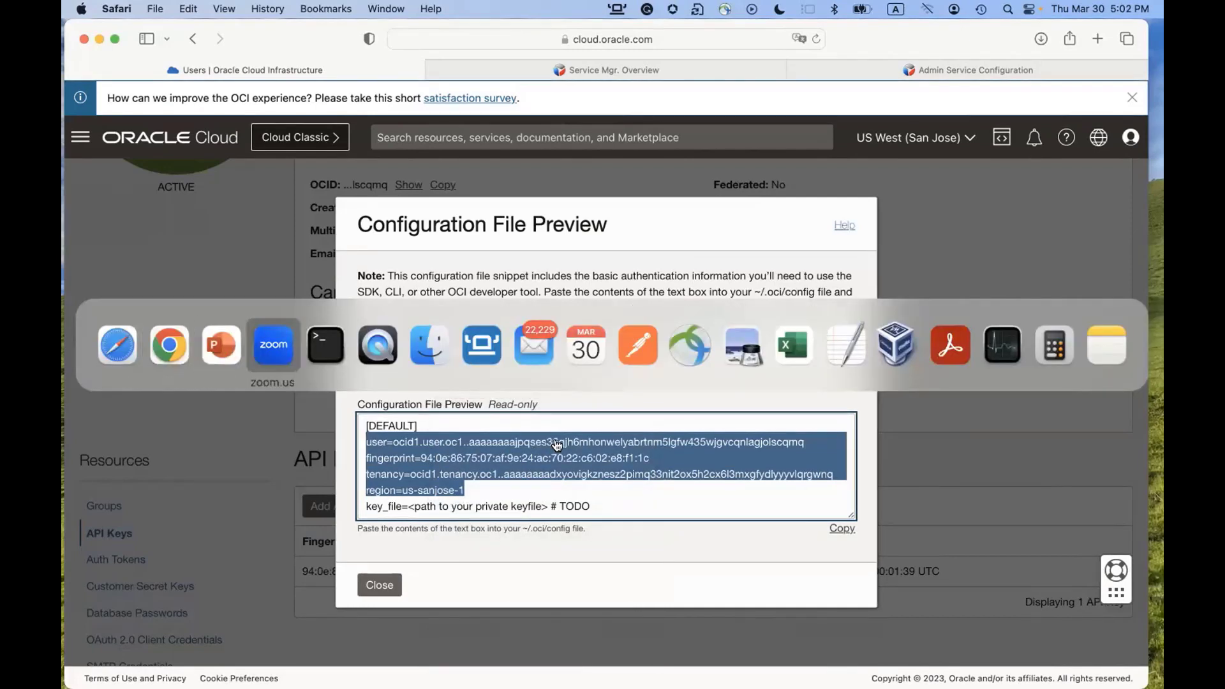
key(super+Tab)
key(super+Tab)
key(super+Tab)
key(super+Tab)
key(super+Tab)
key(super+Tab)
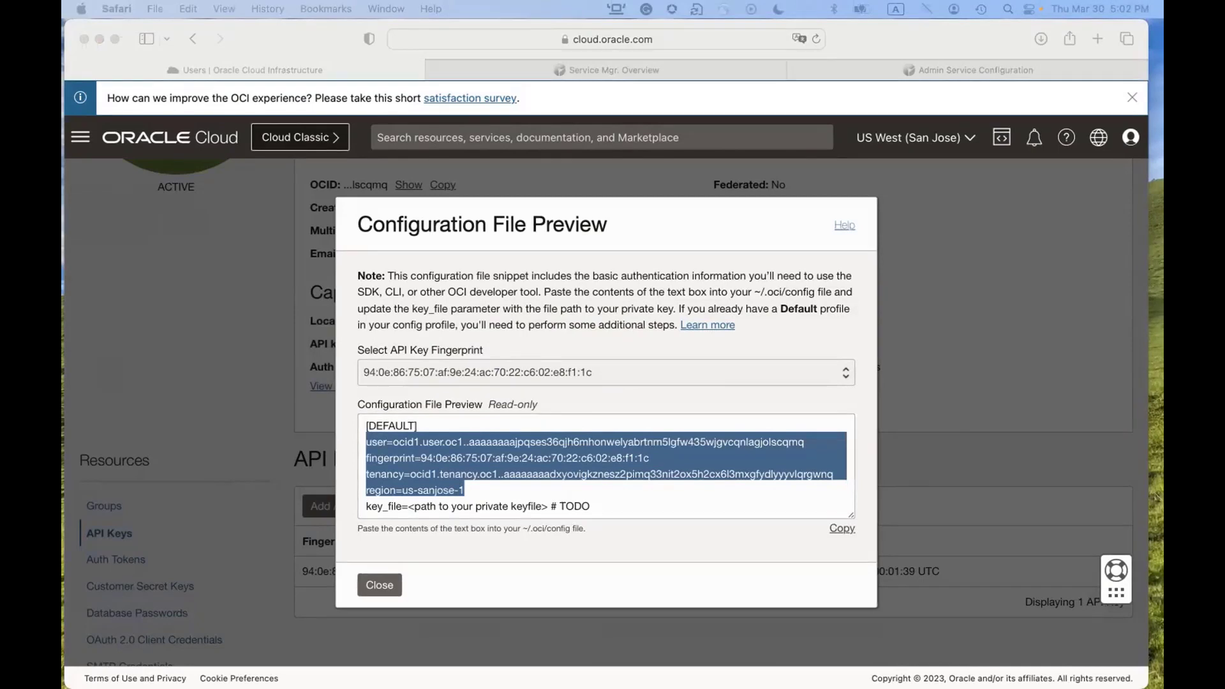
Paste the config lines into TextEdit's Untitled 2, then show Finder's Downloads with the .pem key.
drag(357, 1, 685, 214)
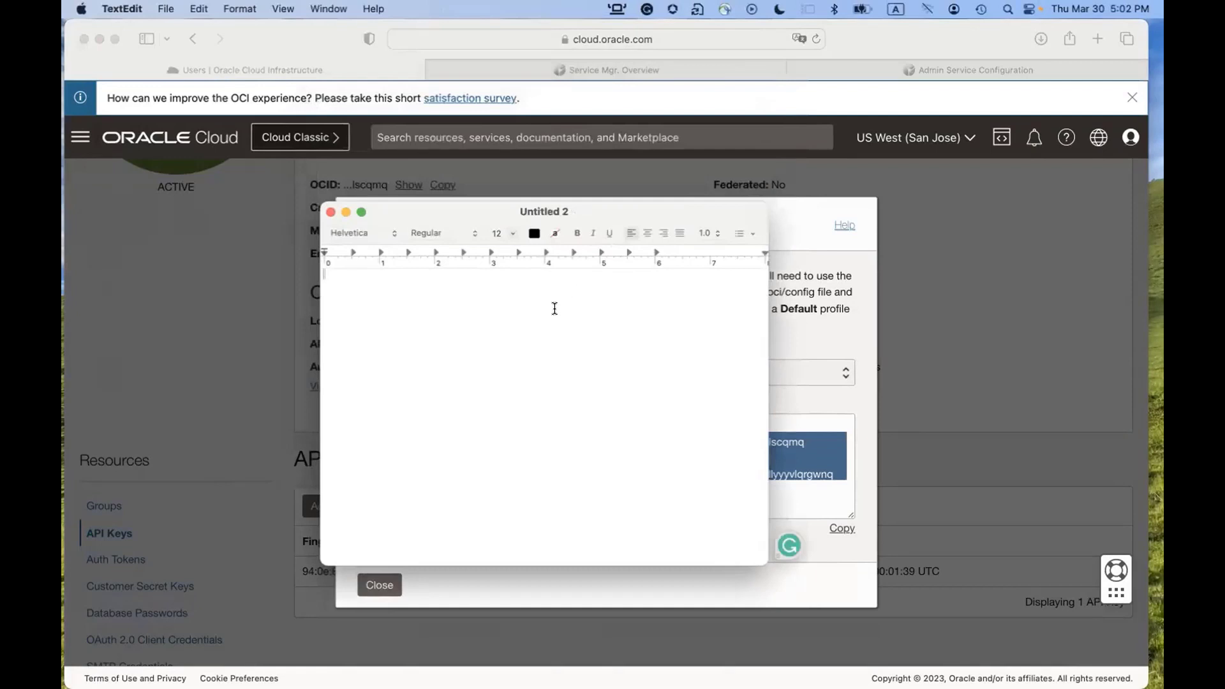
key(super+v)
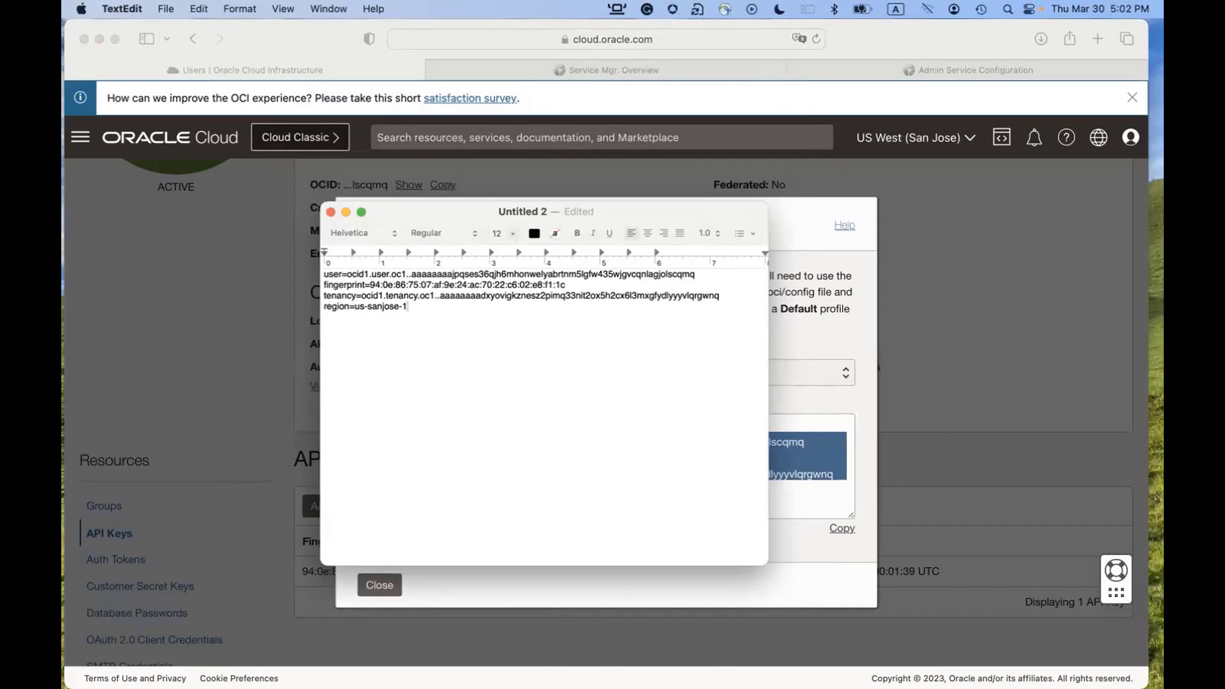
mouse_move(305, 682)
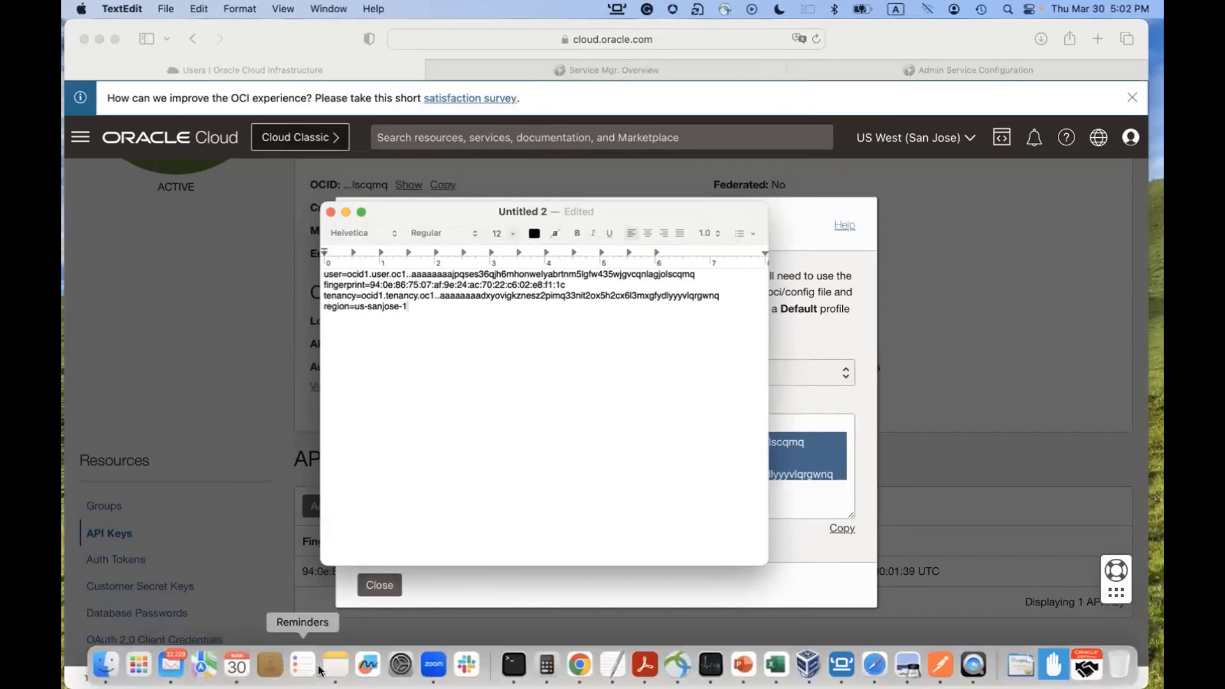
click(106, 665)
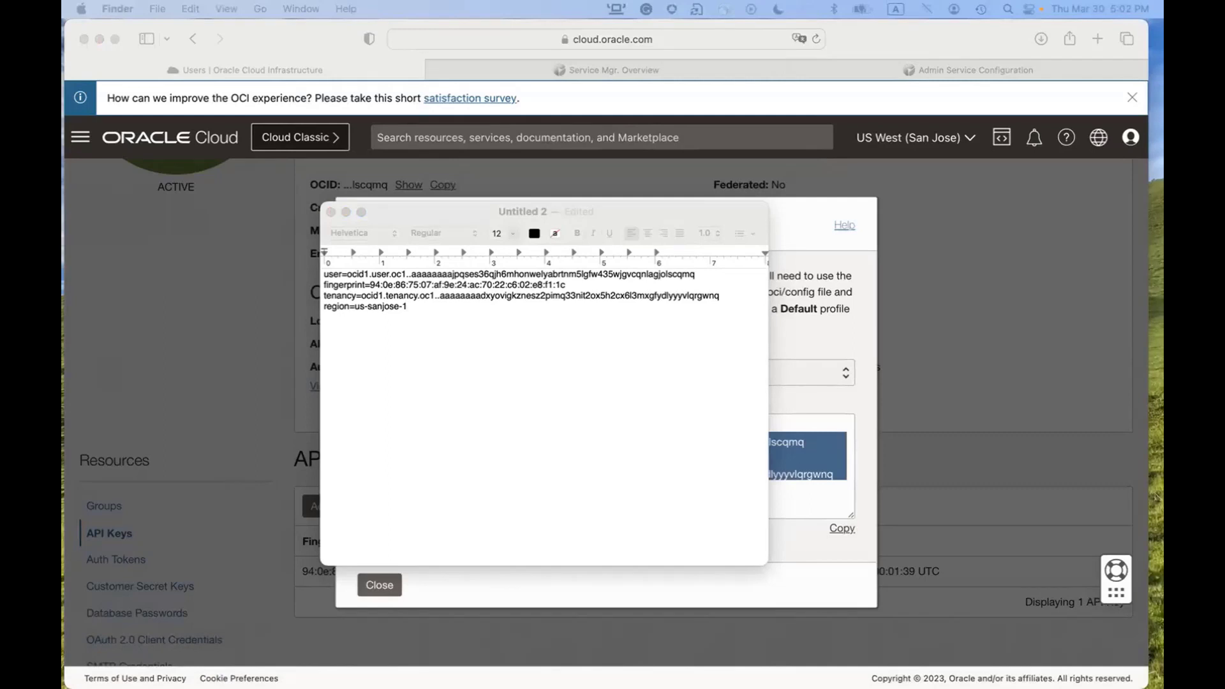
drag(539, 0, 568, 320)
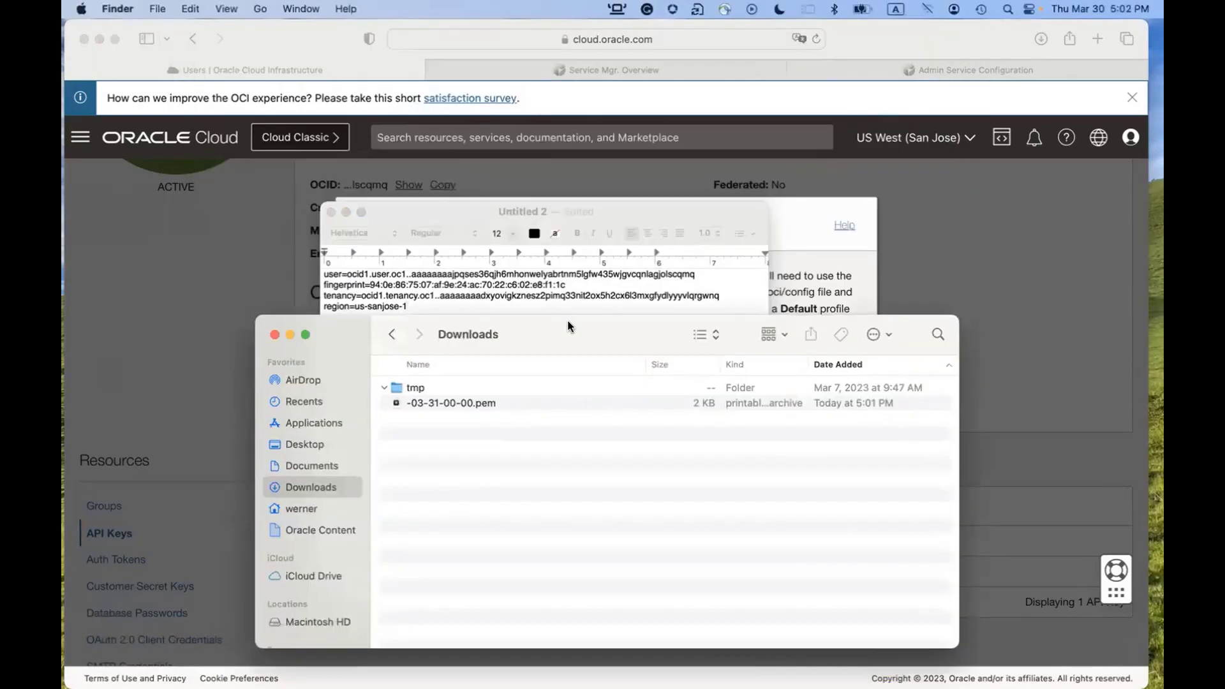
Rename the downloaded key to API_privatekey.pem and close the OCI Configuration File Preview.
click(454, 405)
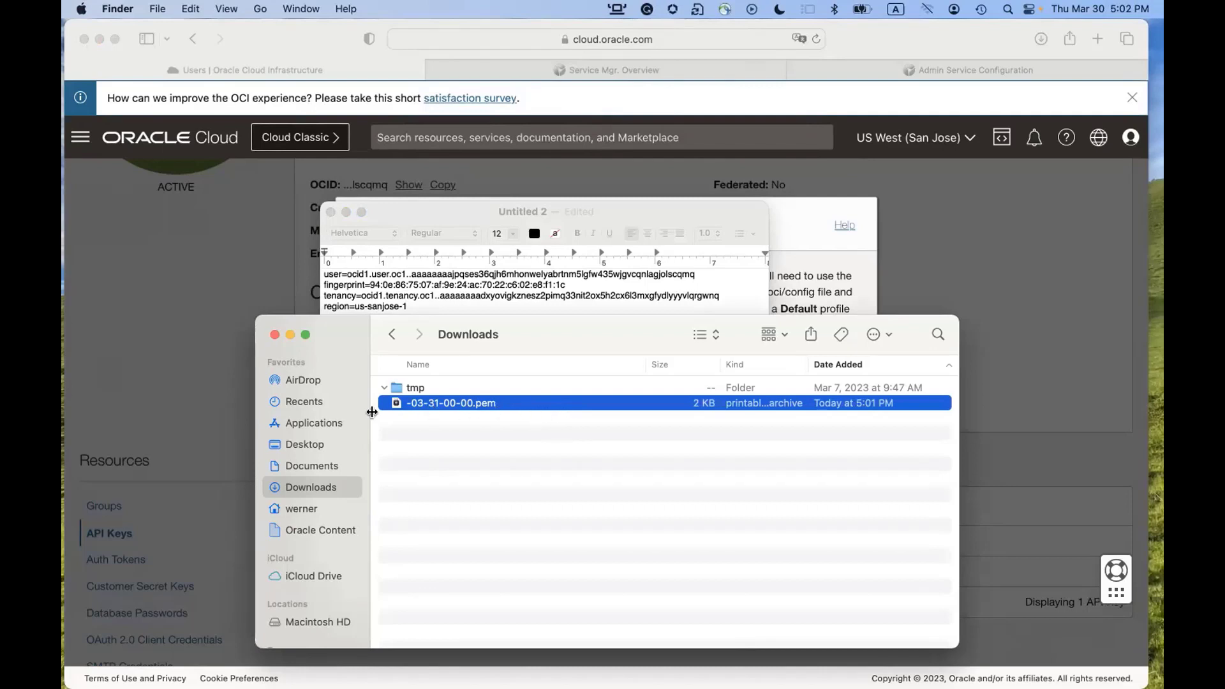
click(470, 403)
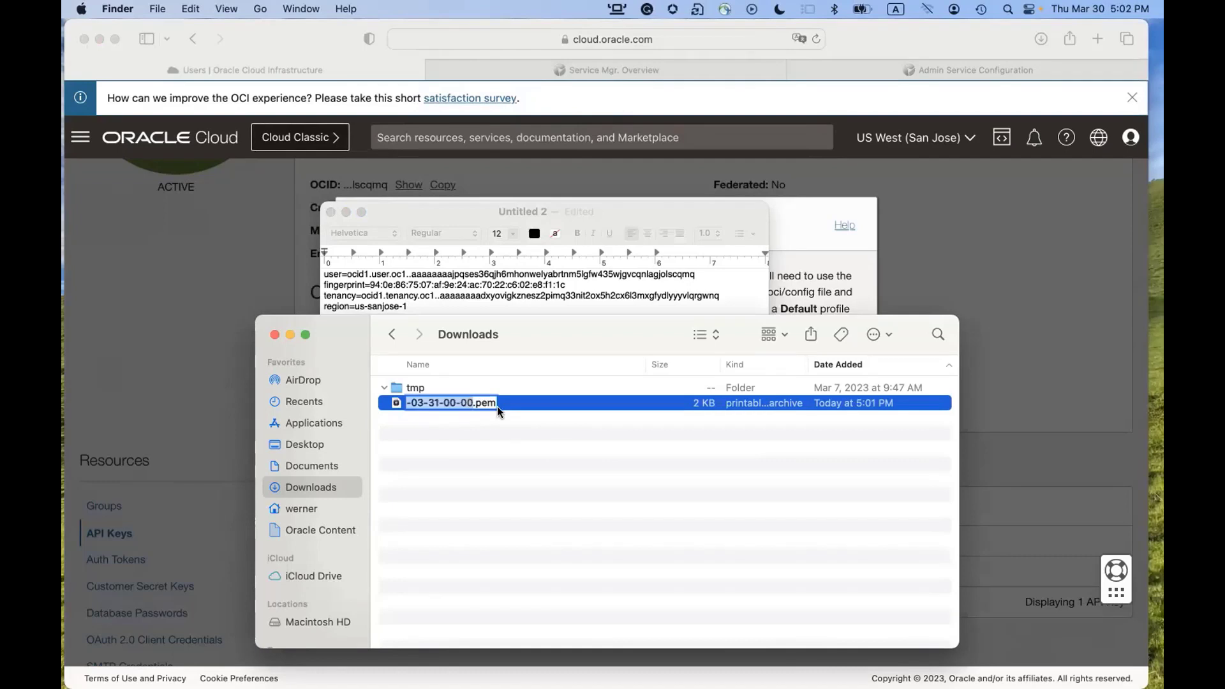
text(API)
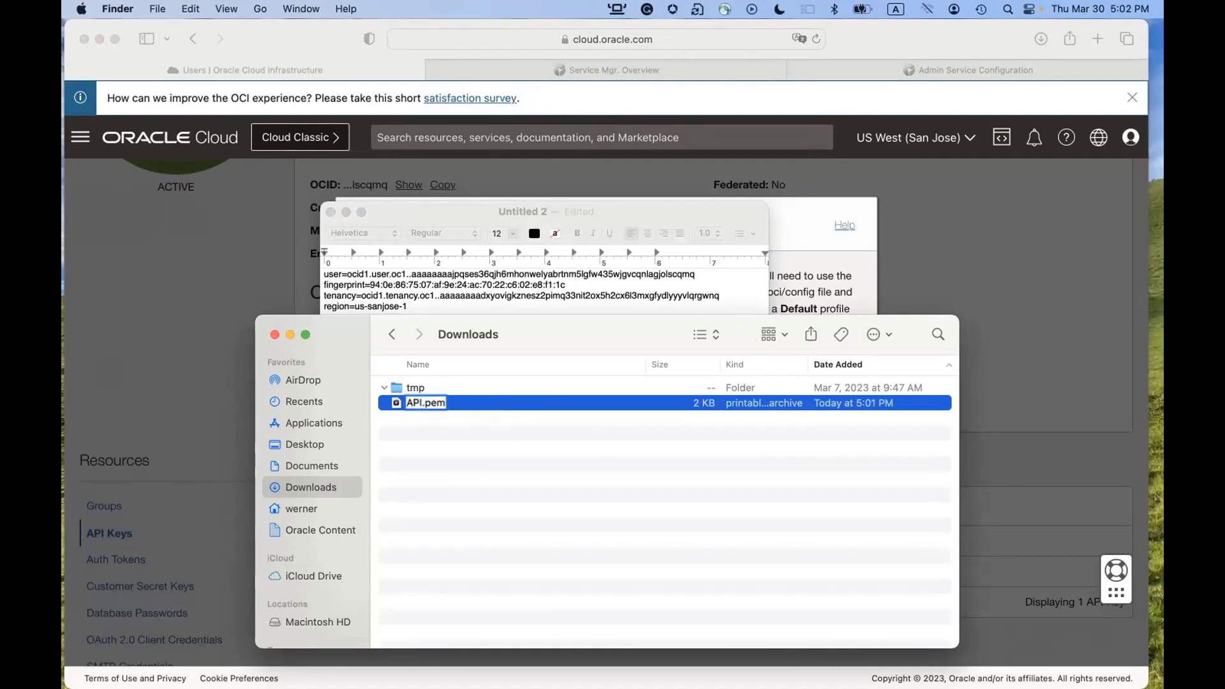
text(_privatekey)
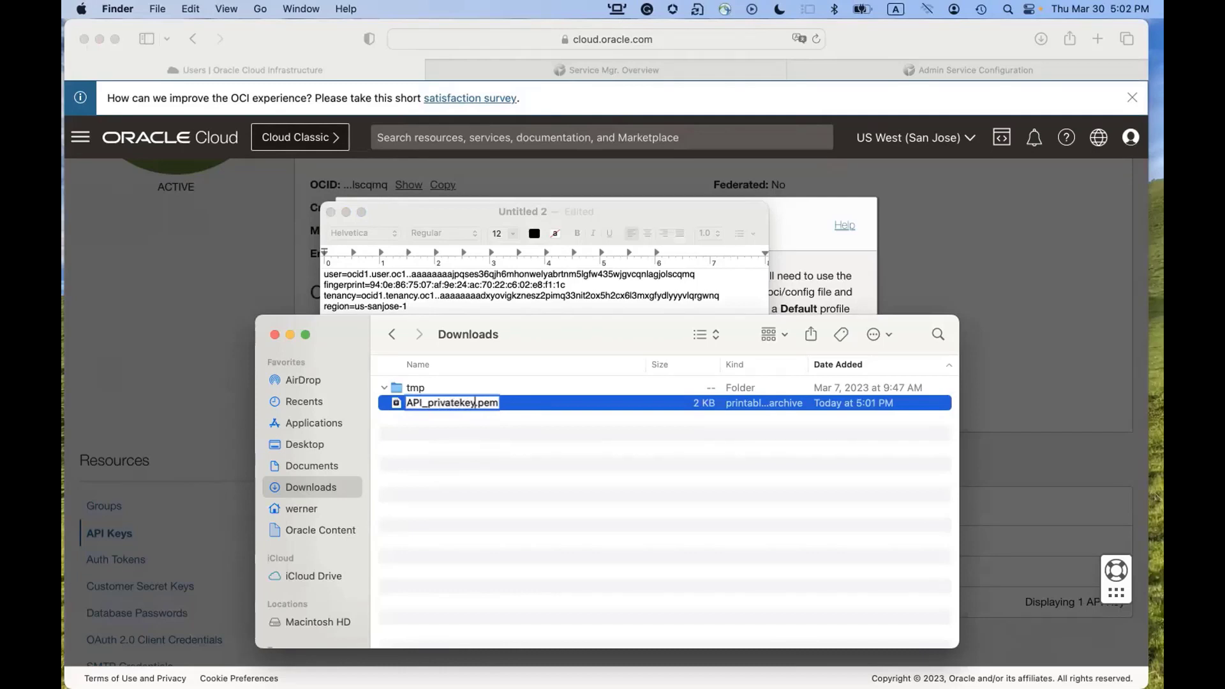
key(Return)
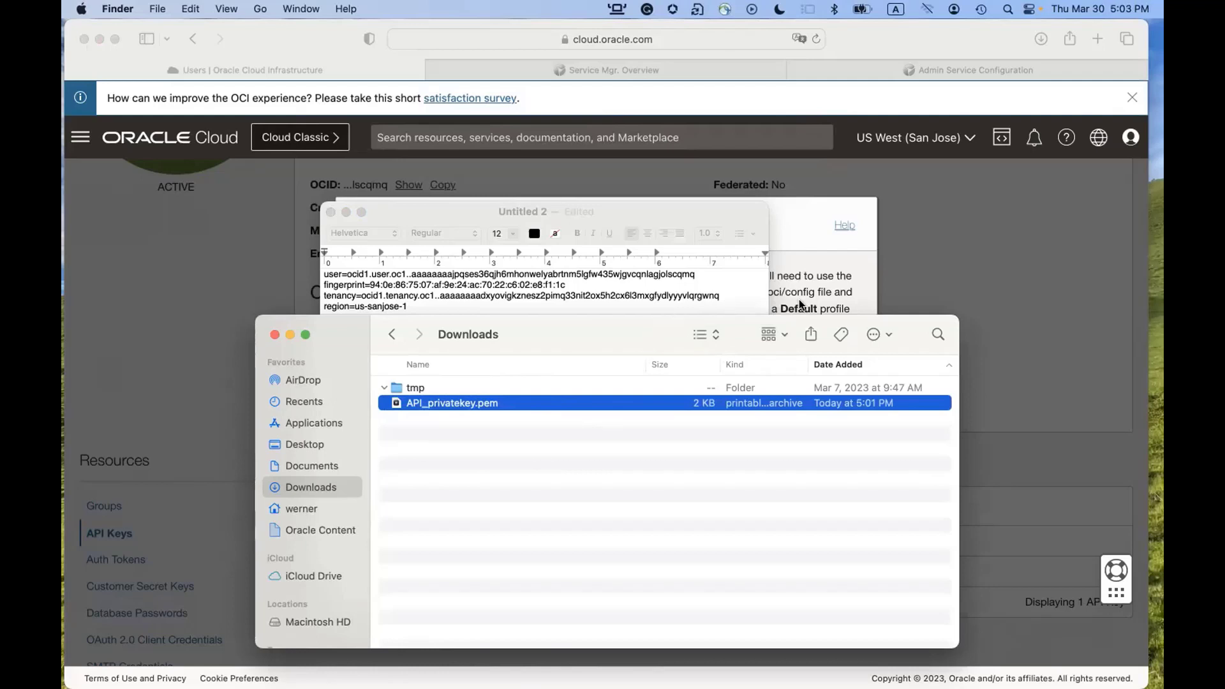
click(898, 266)
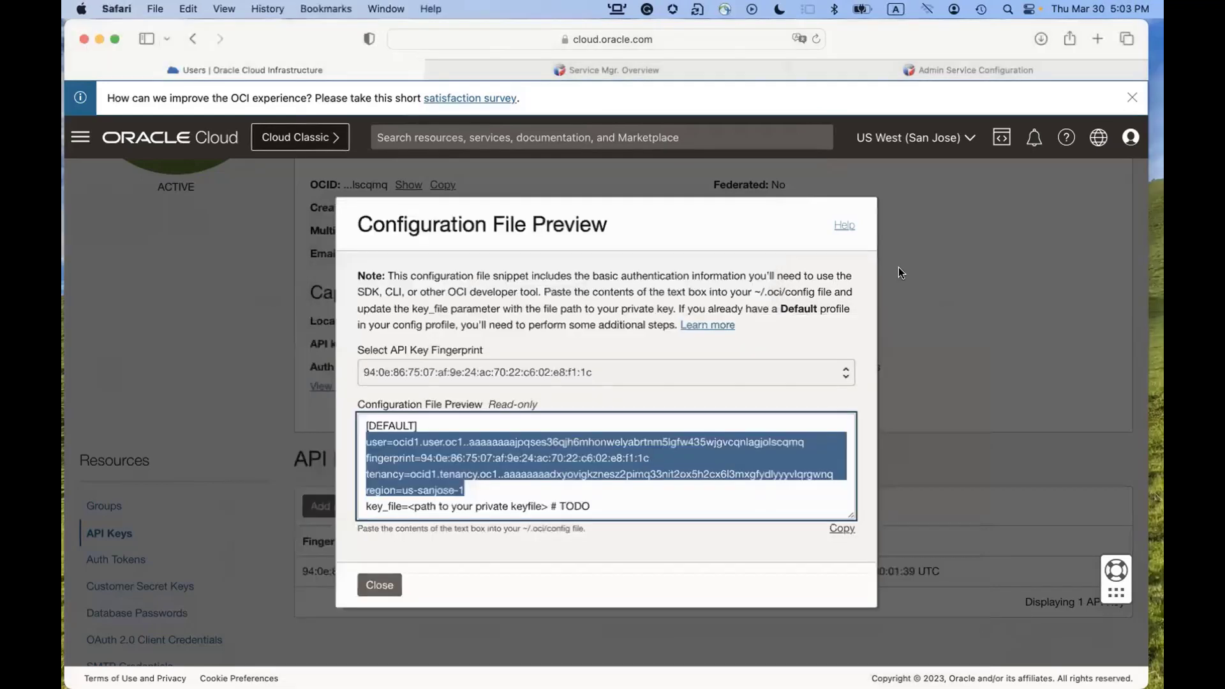
click(376, 585)
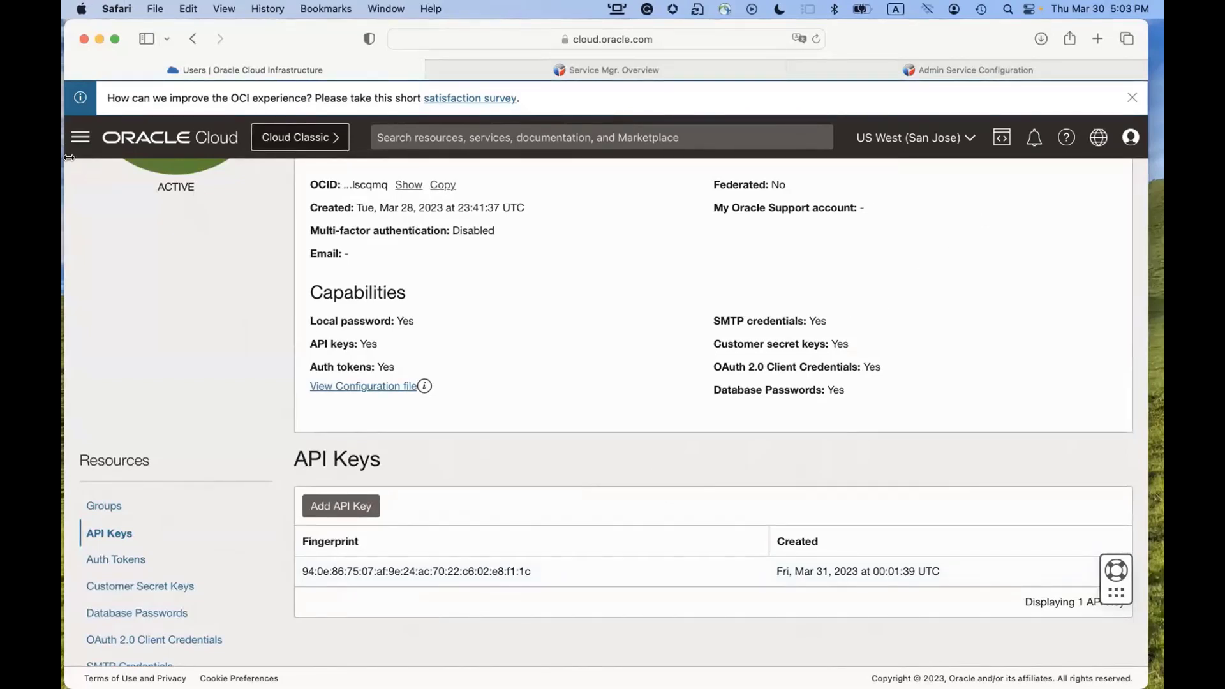
Go to Identity & Security > Vault, open WSJCVAULT, and copy its cryptographic endpoint URL.
click(80, 137)
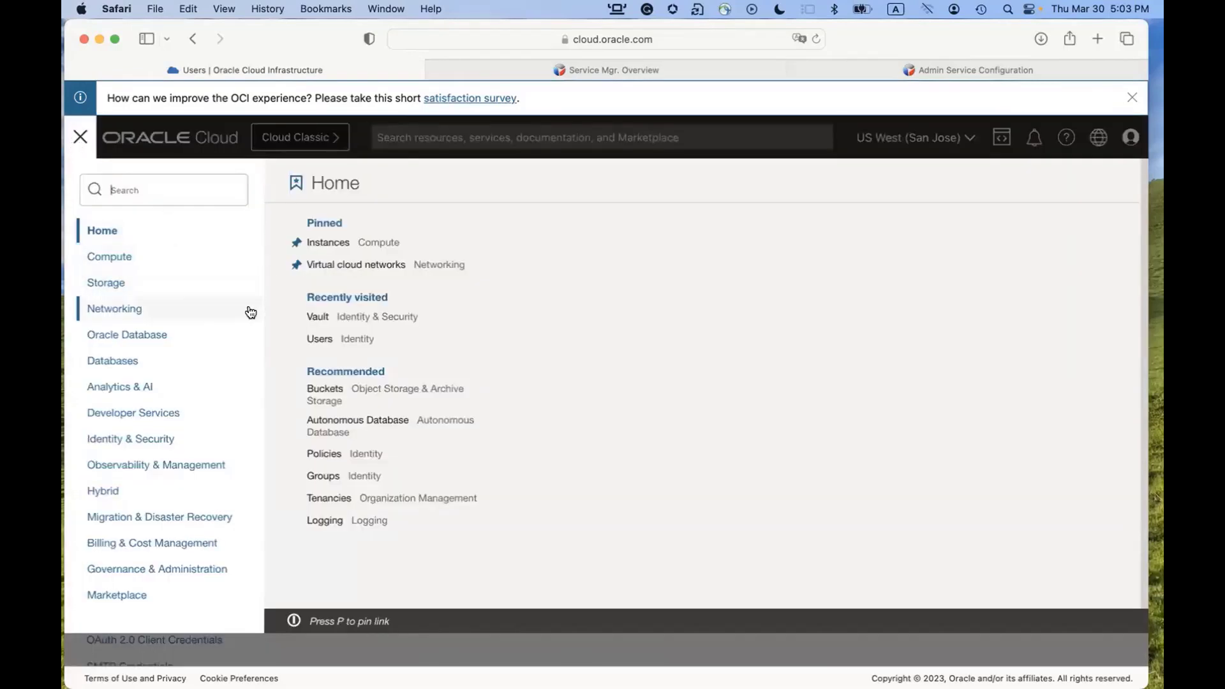
click(126, 446)
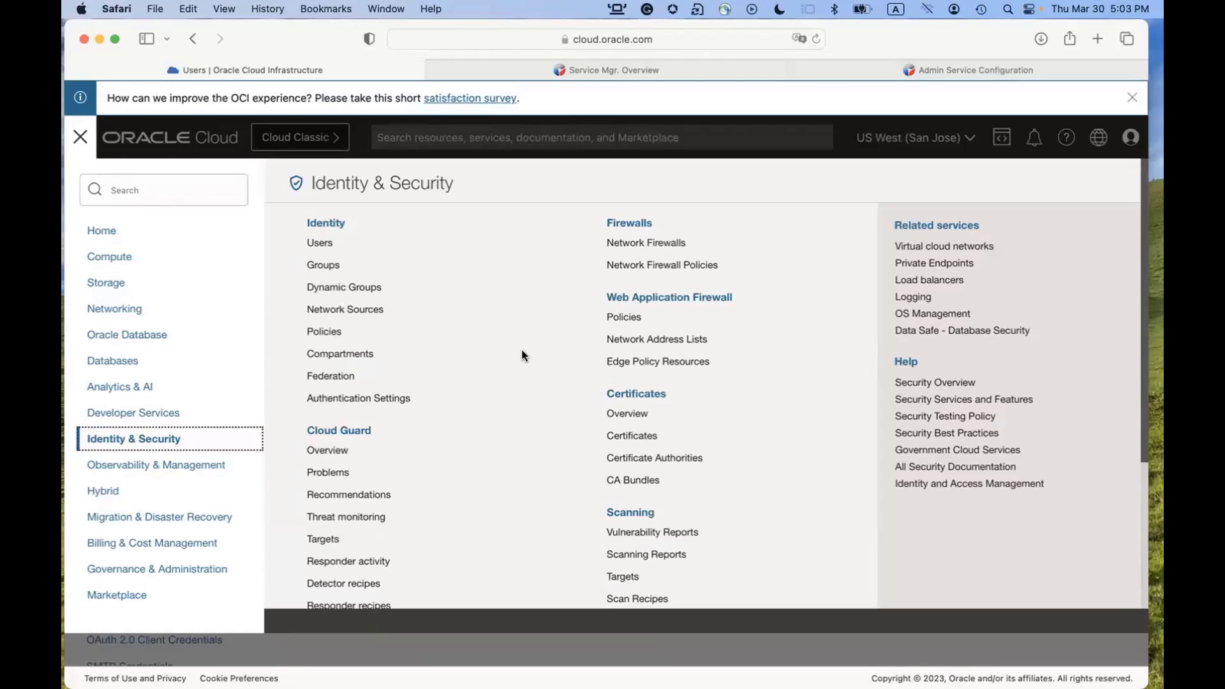
scroll(517, 352, down, 3)
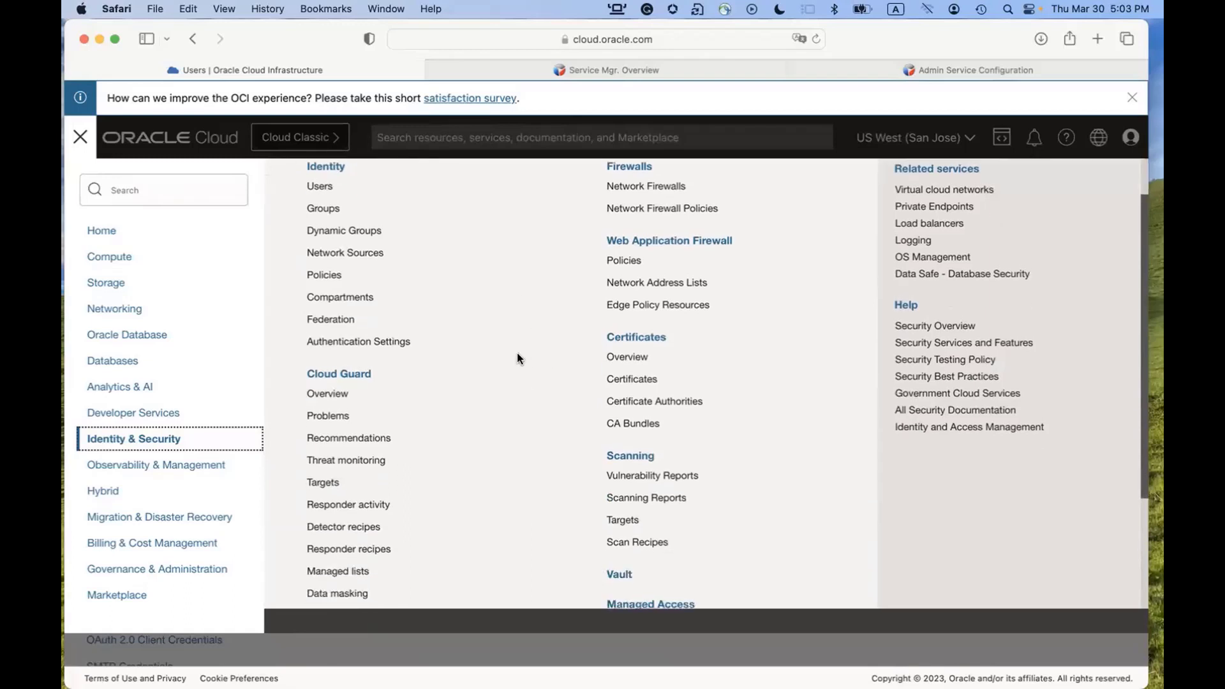
click(620, 532)
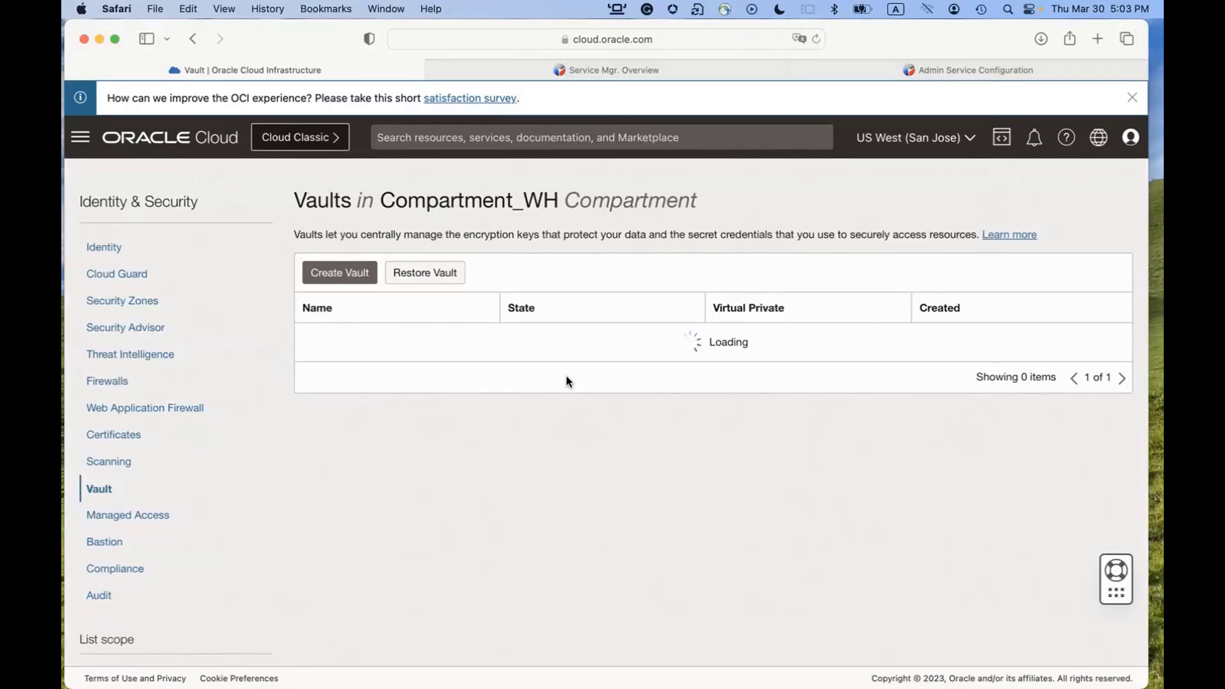
click(319, 337)
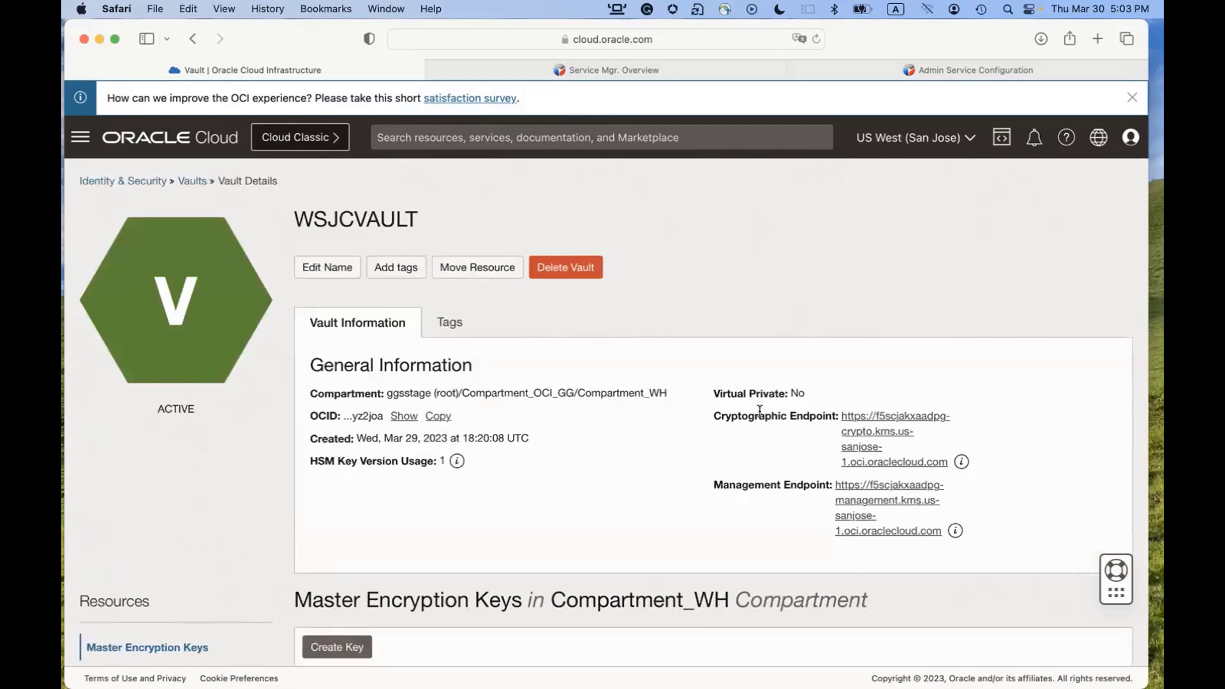
drag(717, 417, 821, 418)
mouse_move(946, 463)
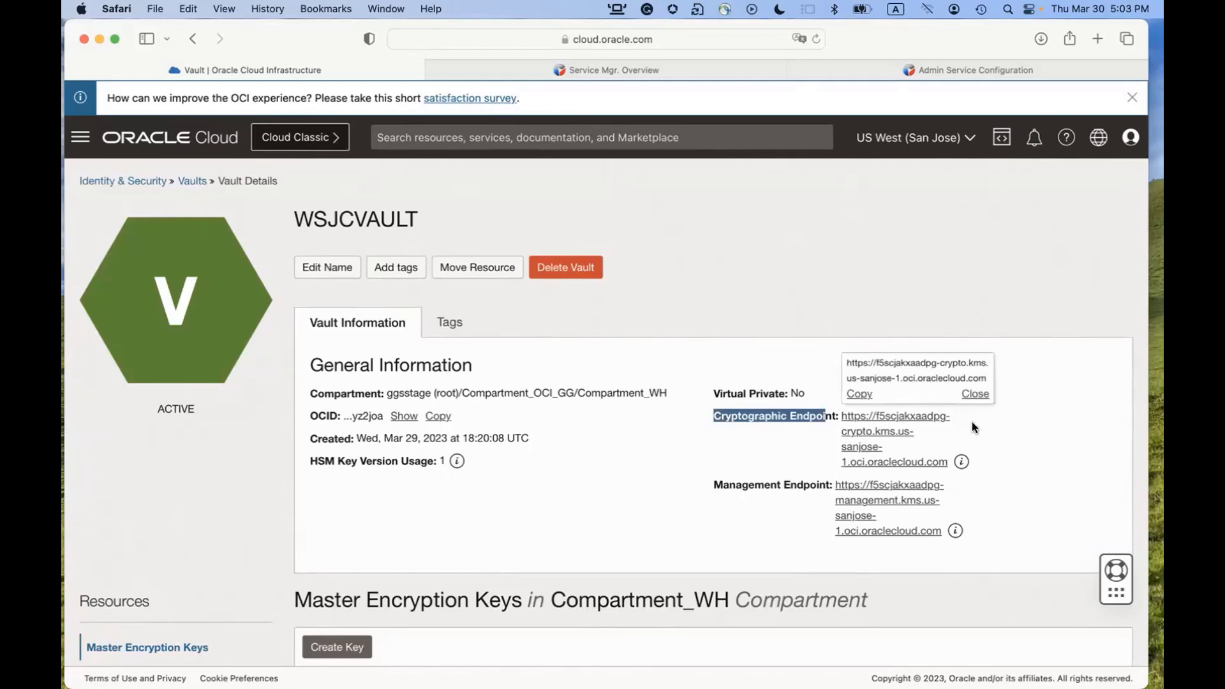
click(859, 393)
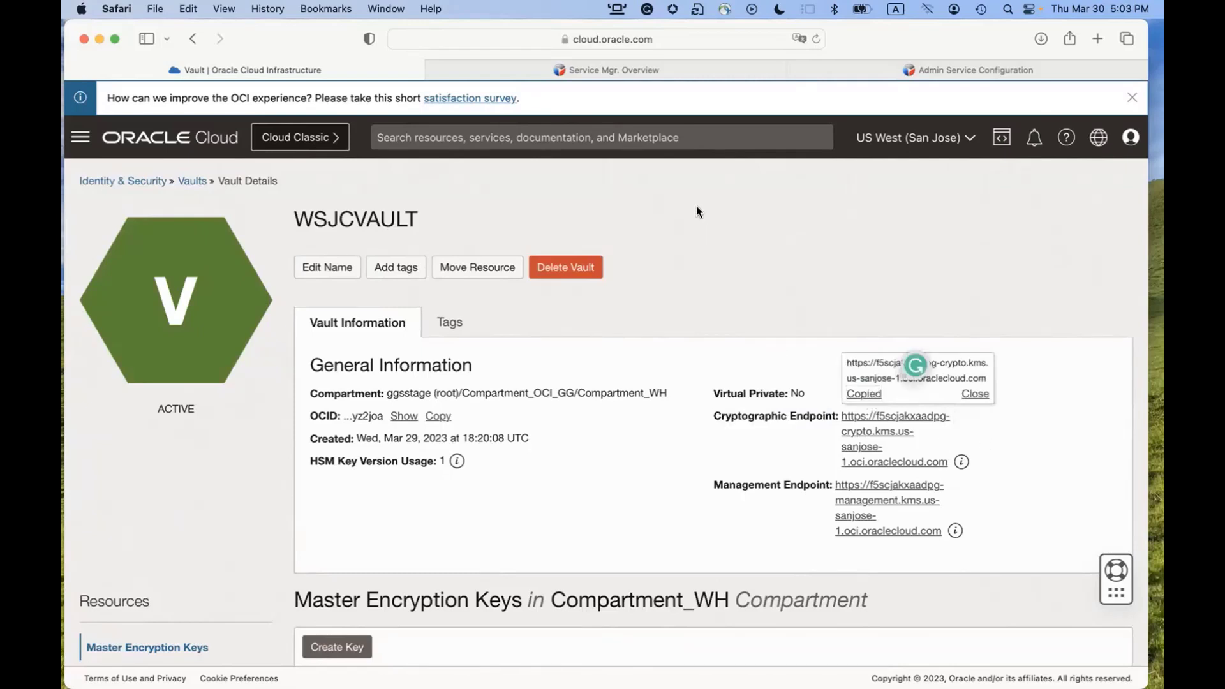
Paste the endpoint URL on its own line below the config lines in TextEdit, then return to the vault page.
key(super+Tab)
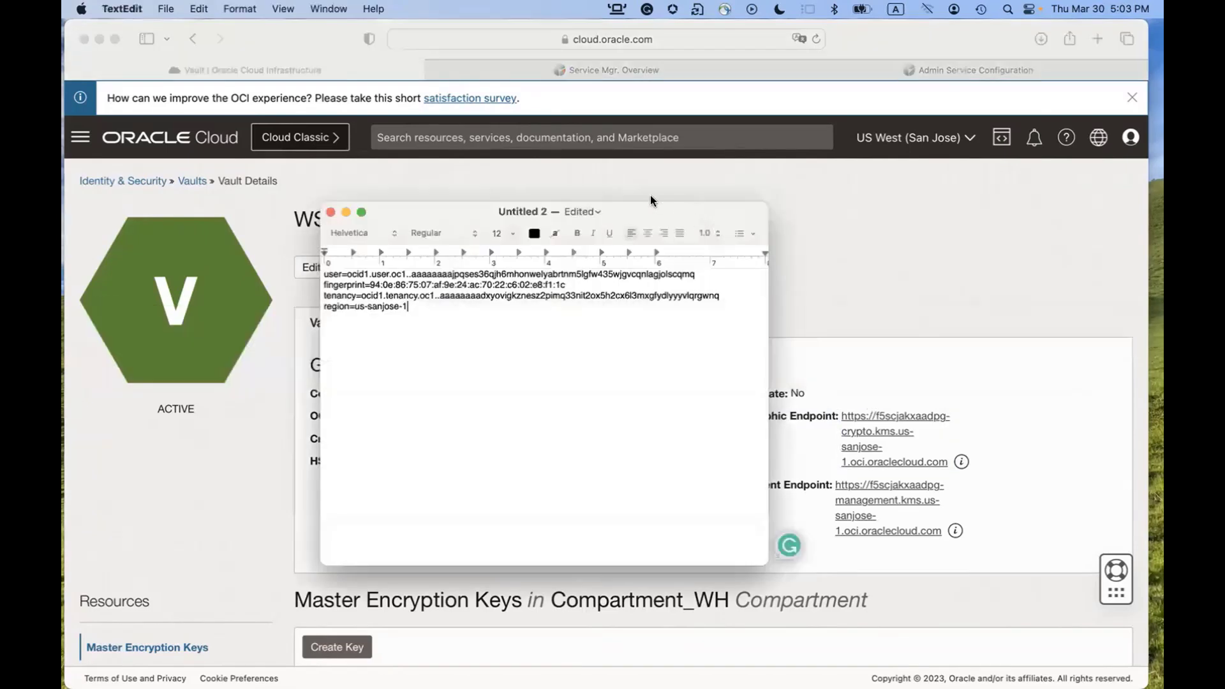
key(Return)
key(Return)
key(super+v)
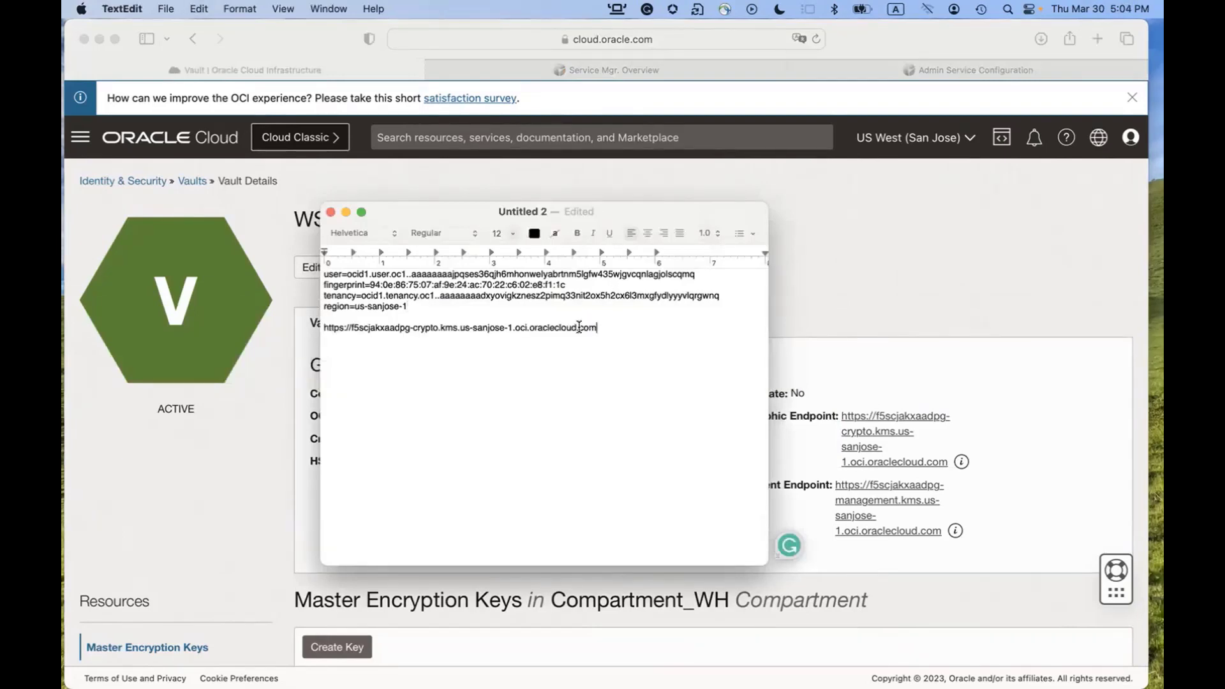
key(Return)
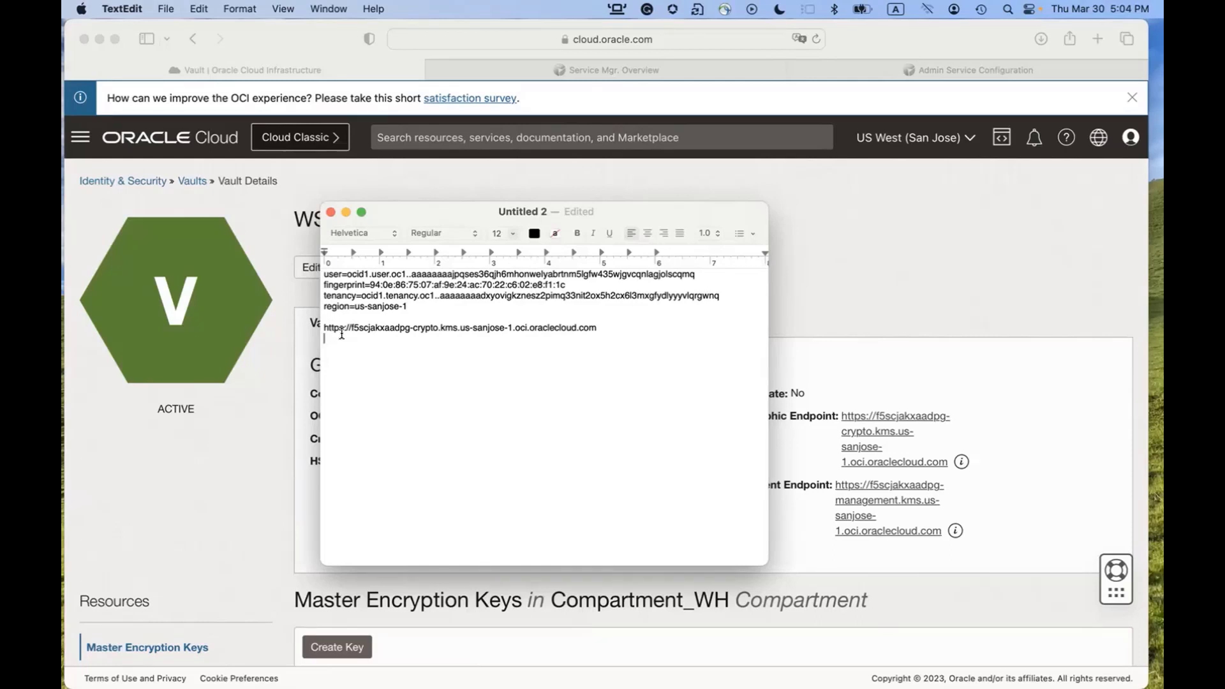
click(243, 423)
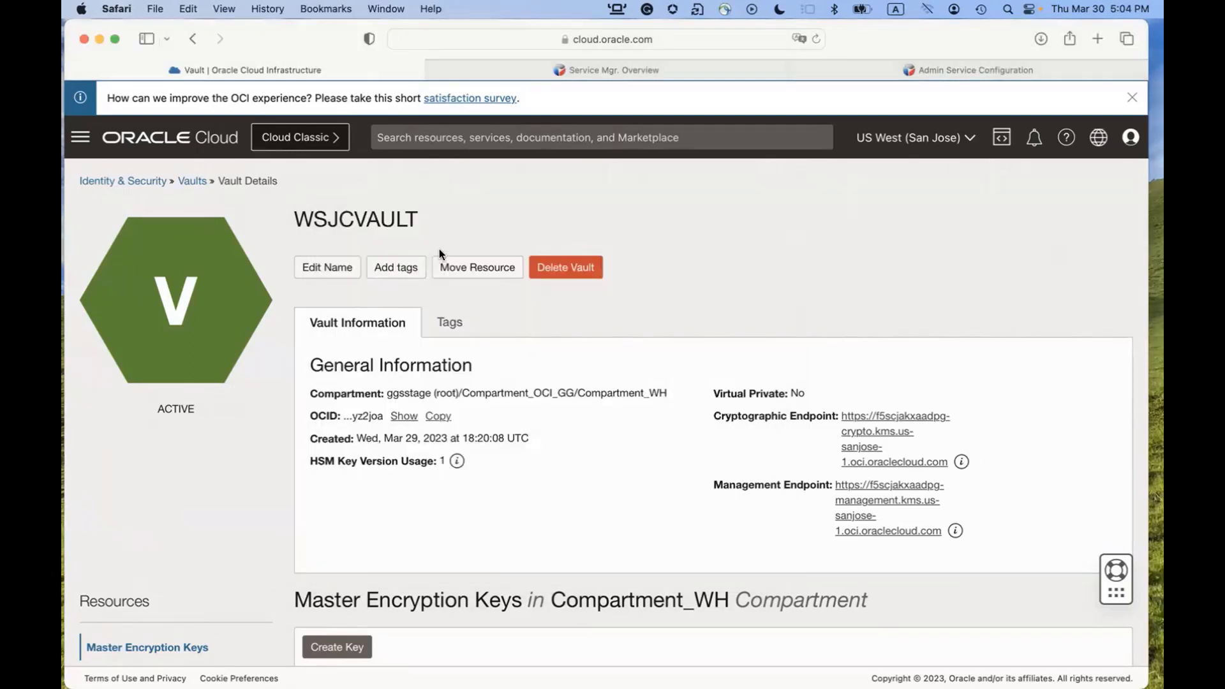
Show Service Manager's Certificate Management for the oggma217dk deployment, then switch to Chrome.
click(647, 70)
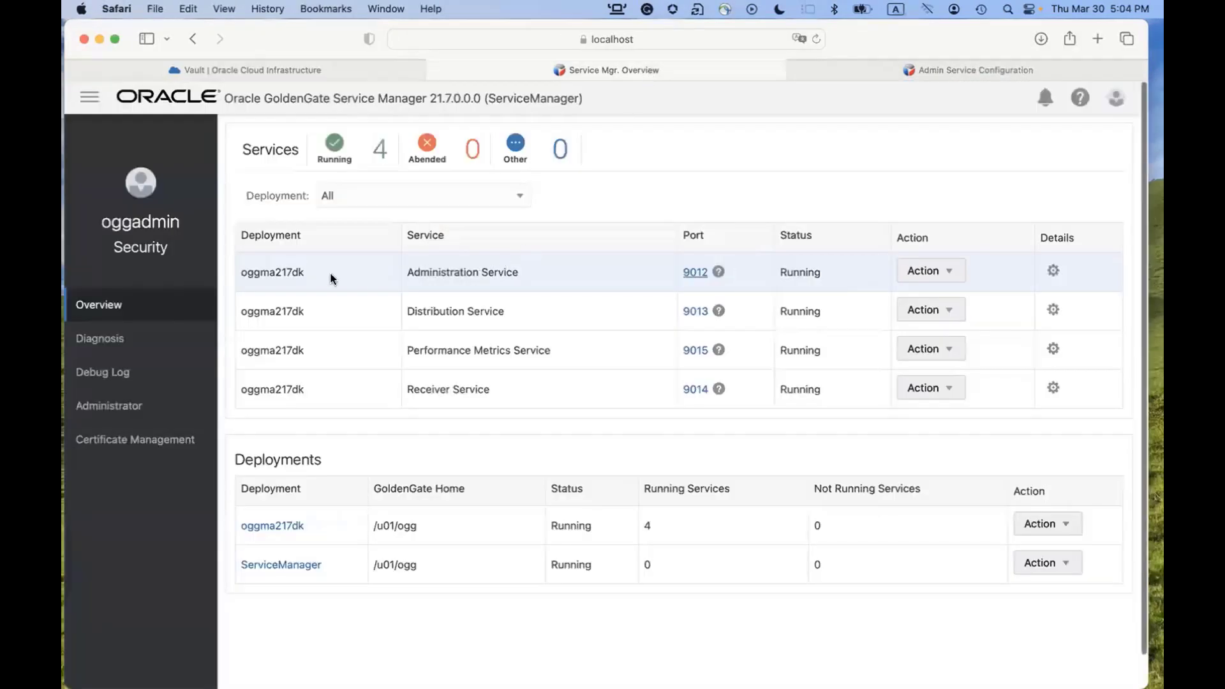
click(137, 439)
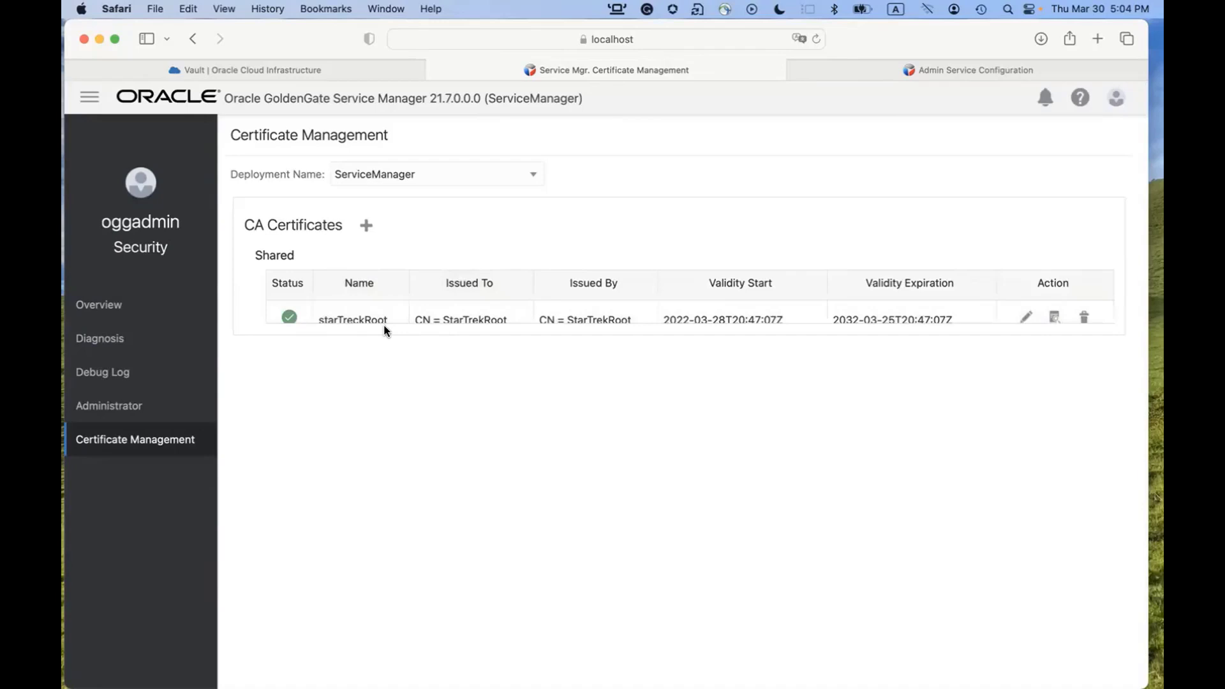
click(535, 176)
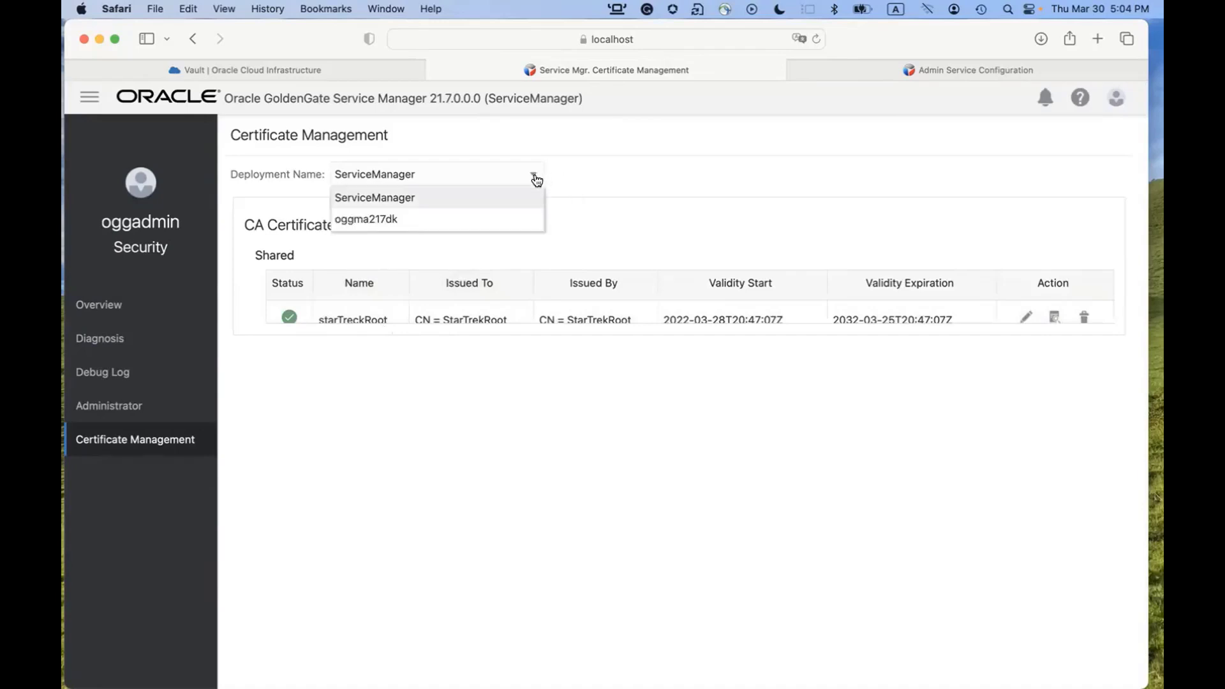
click(475, 217)
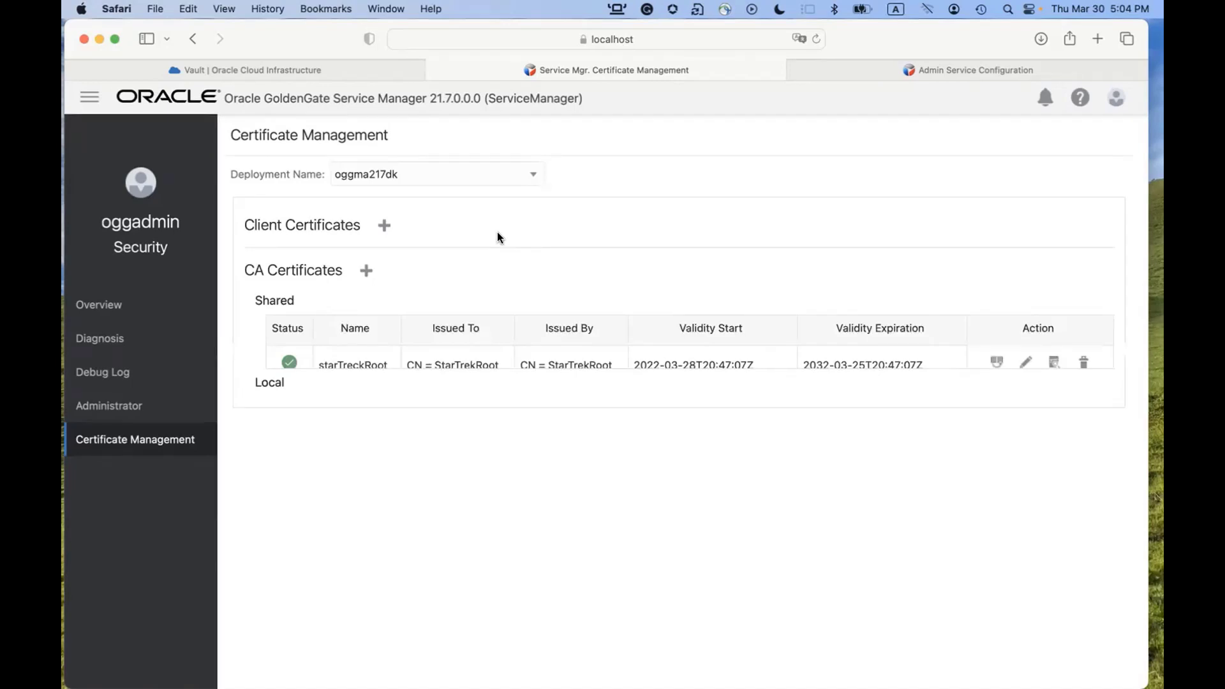
key(super+Tab)
key(super+Tab)
key(super+Tab)
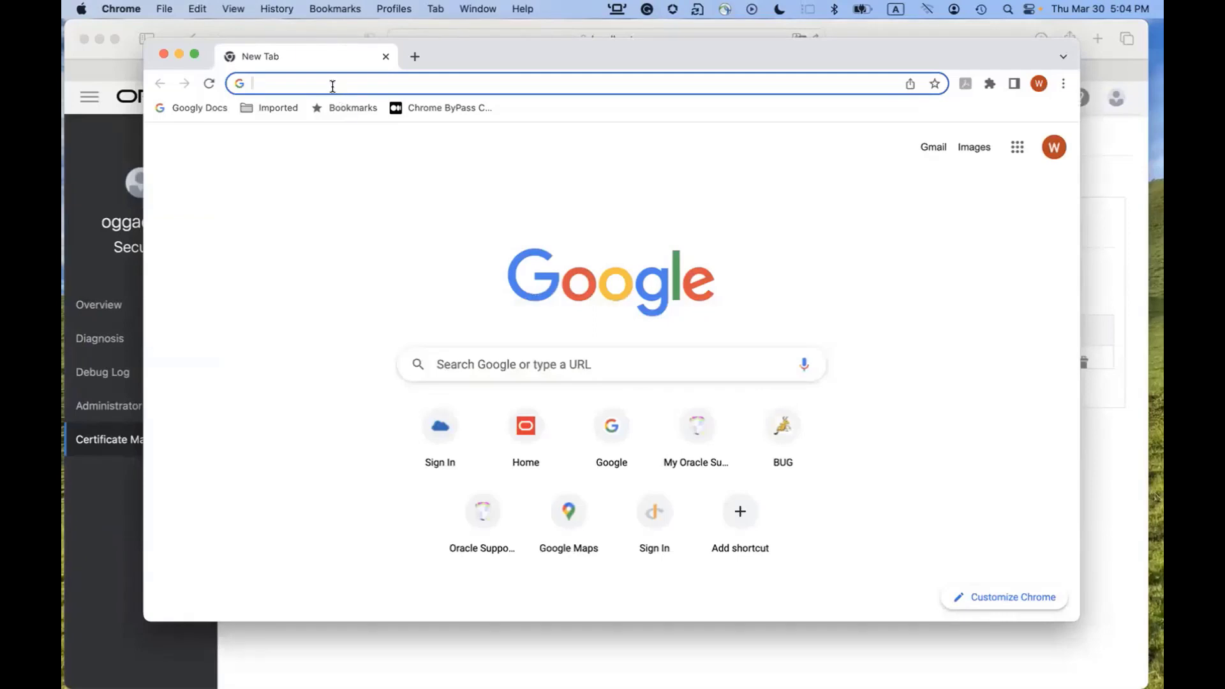
Load the crypto endpoint URL and view its *.kms.us-sanjose-1.oci.oraclecloud.com certificate.
text(https://f5scjakxaadpg-crypto.kms.us-sanjose-1.oci.oraclecloud.com)
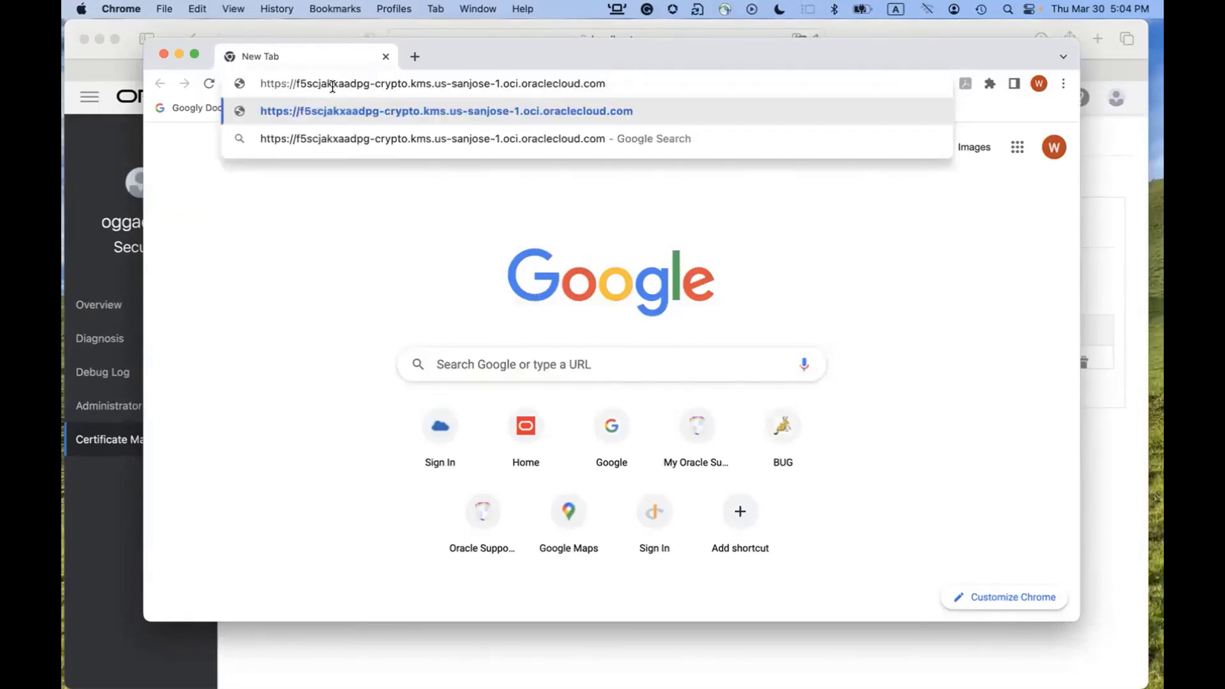
key(Return)
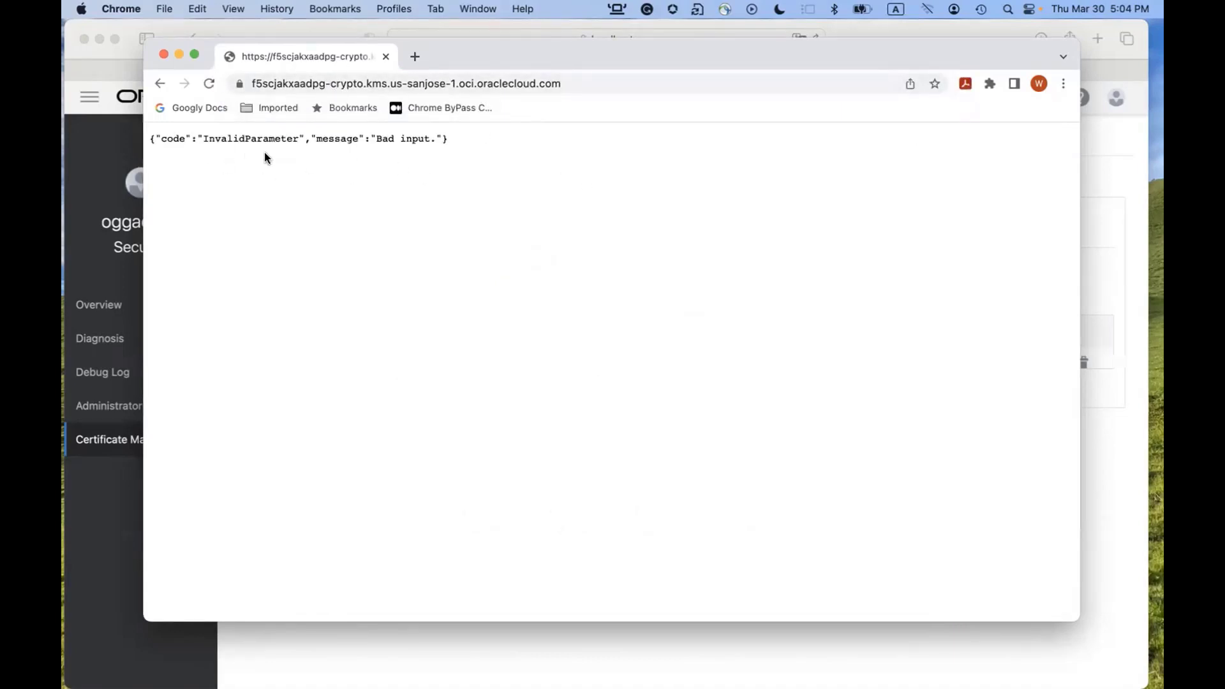
click(240, 84)
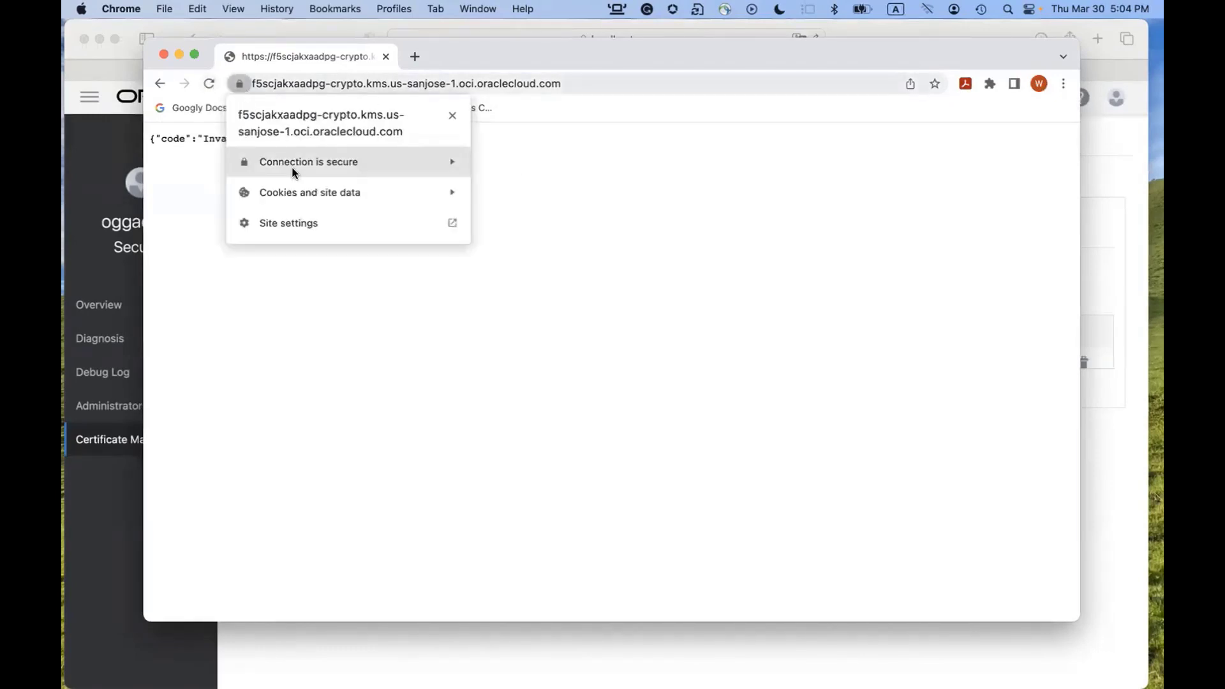
click(317, 162)
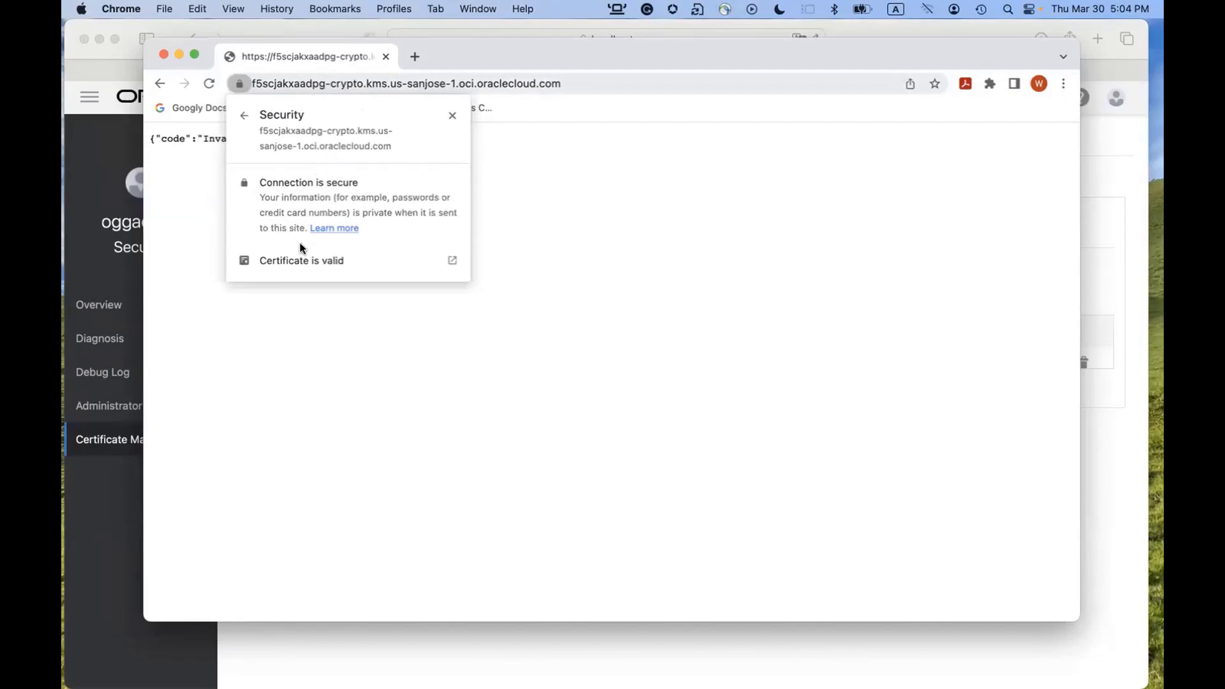
click(298, 262)
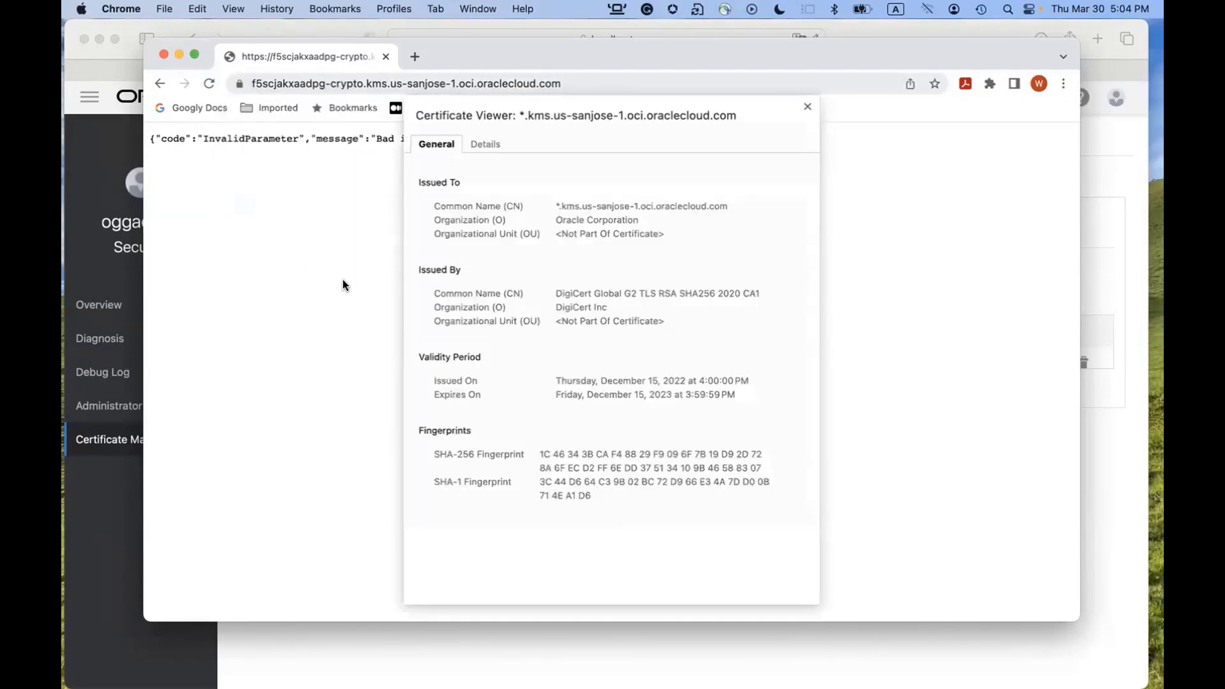
Inspect the certificate hierarchy and select the DigiCert Global Root G2 root certificate.
click(486, 145)
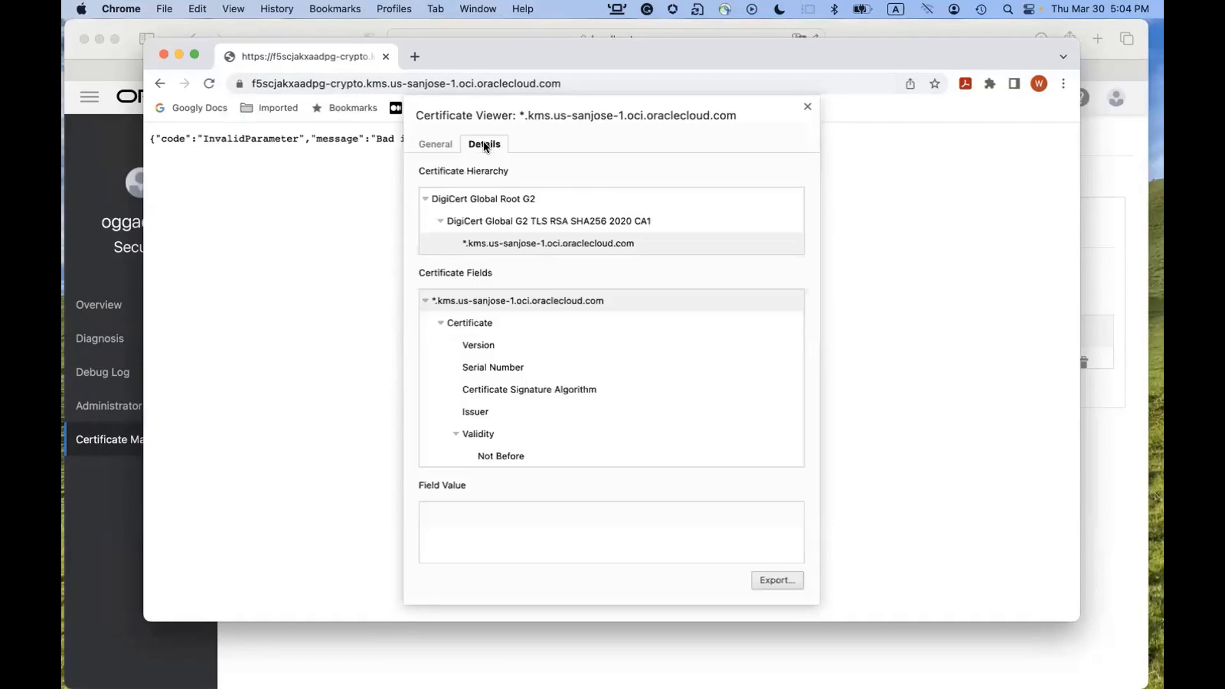
click(488, 199)
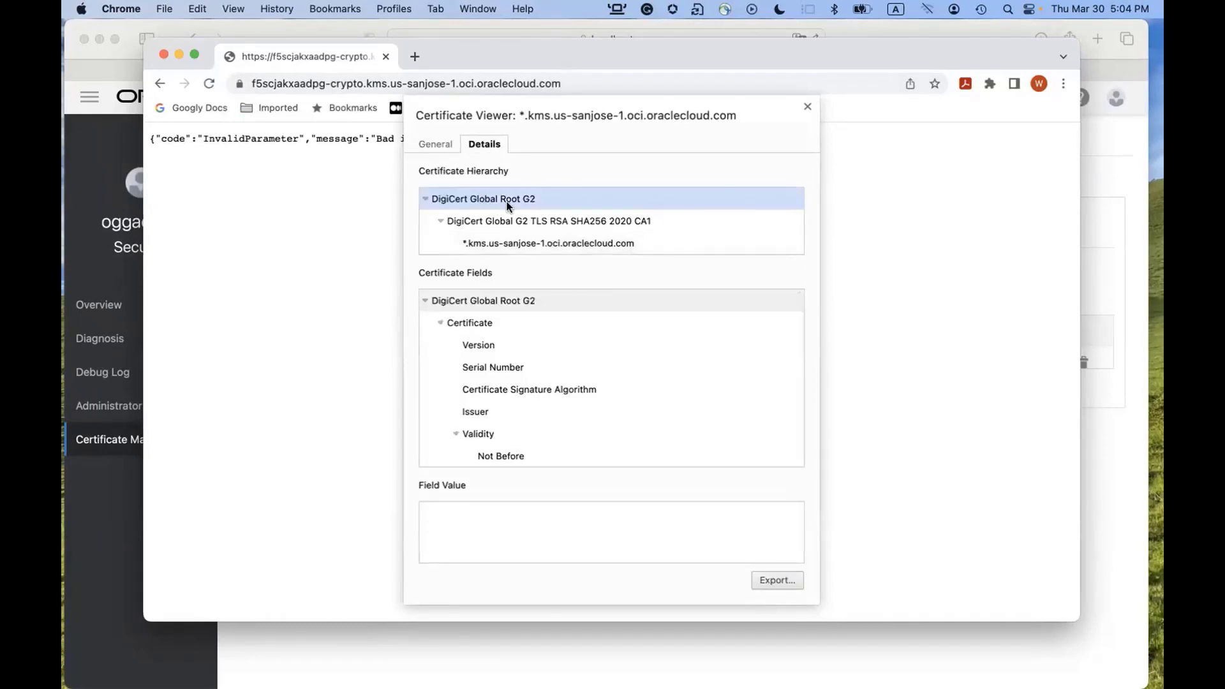
click(508, 247)
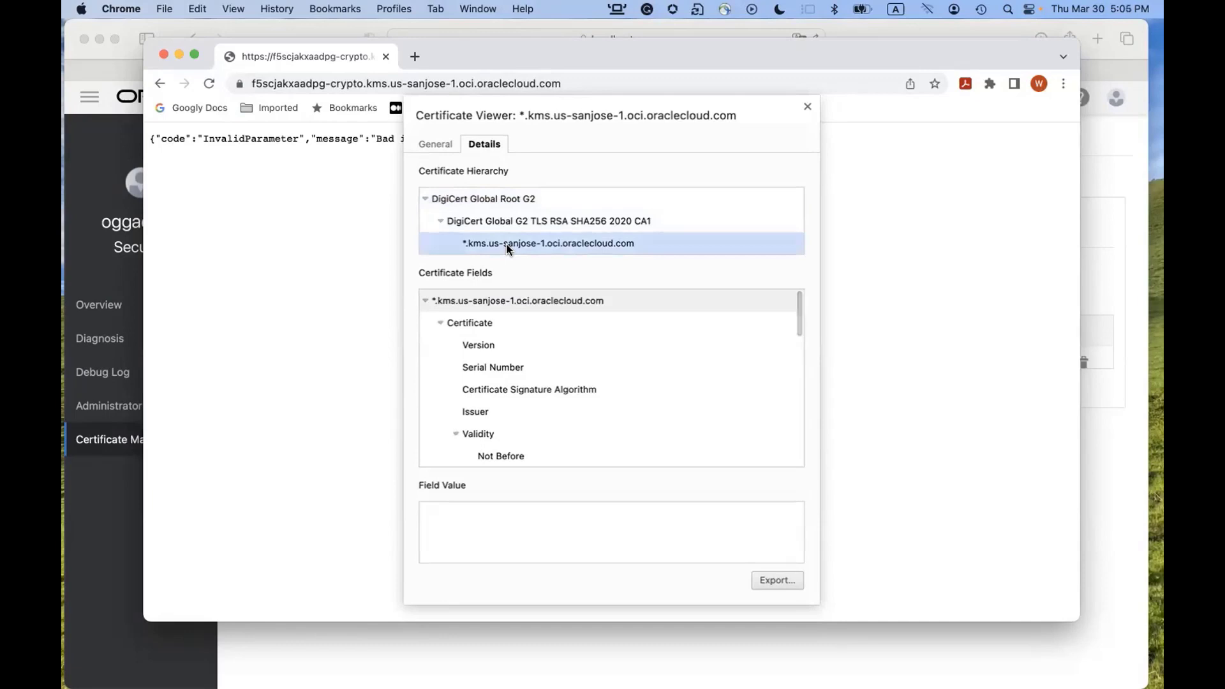
click(495, 203)
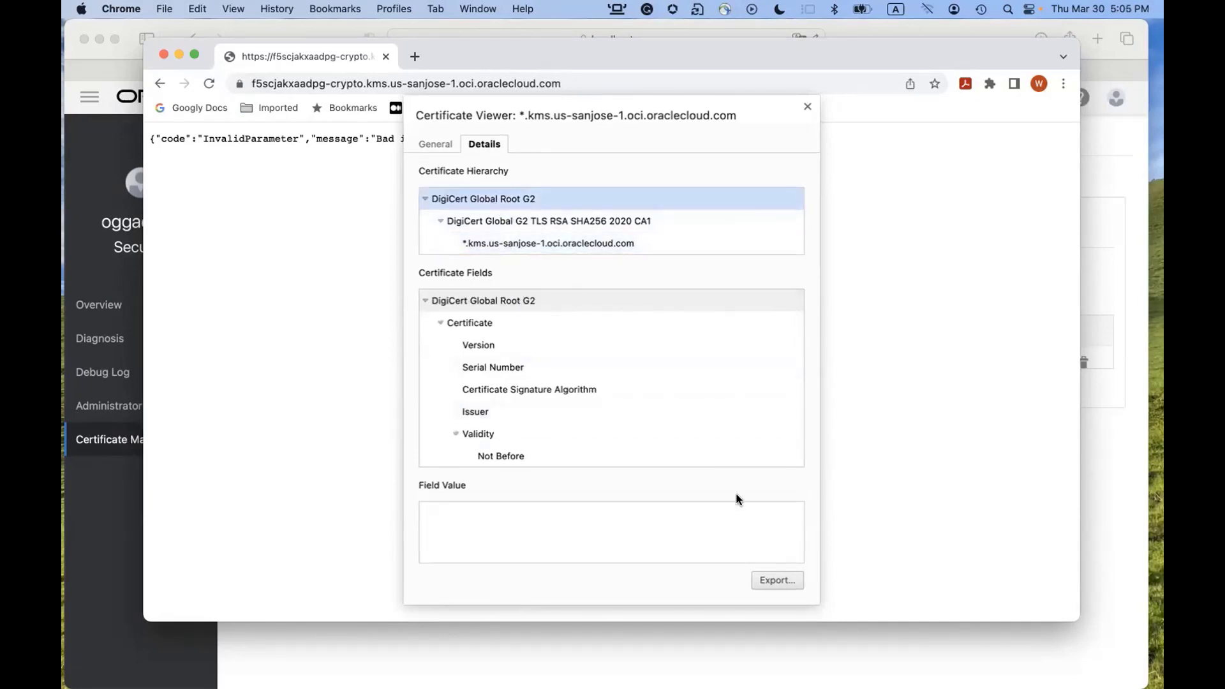
Export it to Downloads as DigiCertR2.cer in Base64-encoded ASCII single-certificate format.
right_click(780, 576)
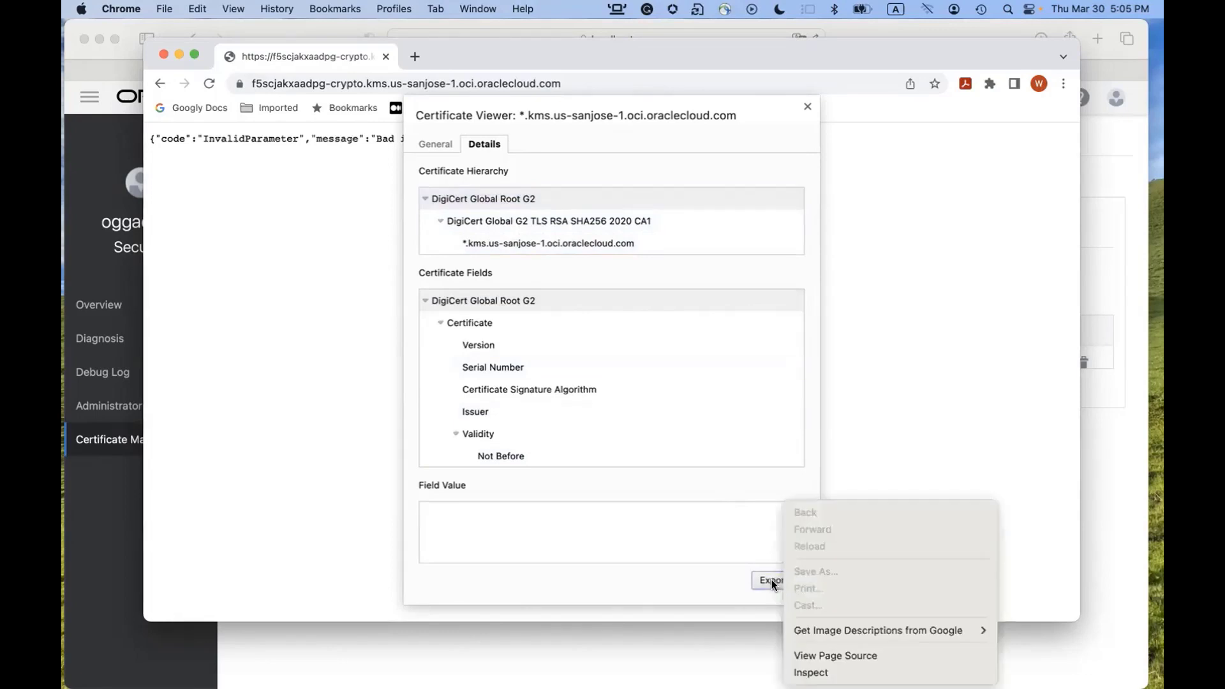
click(771, 580)
click(772, 580)
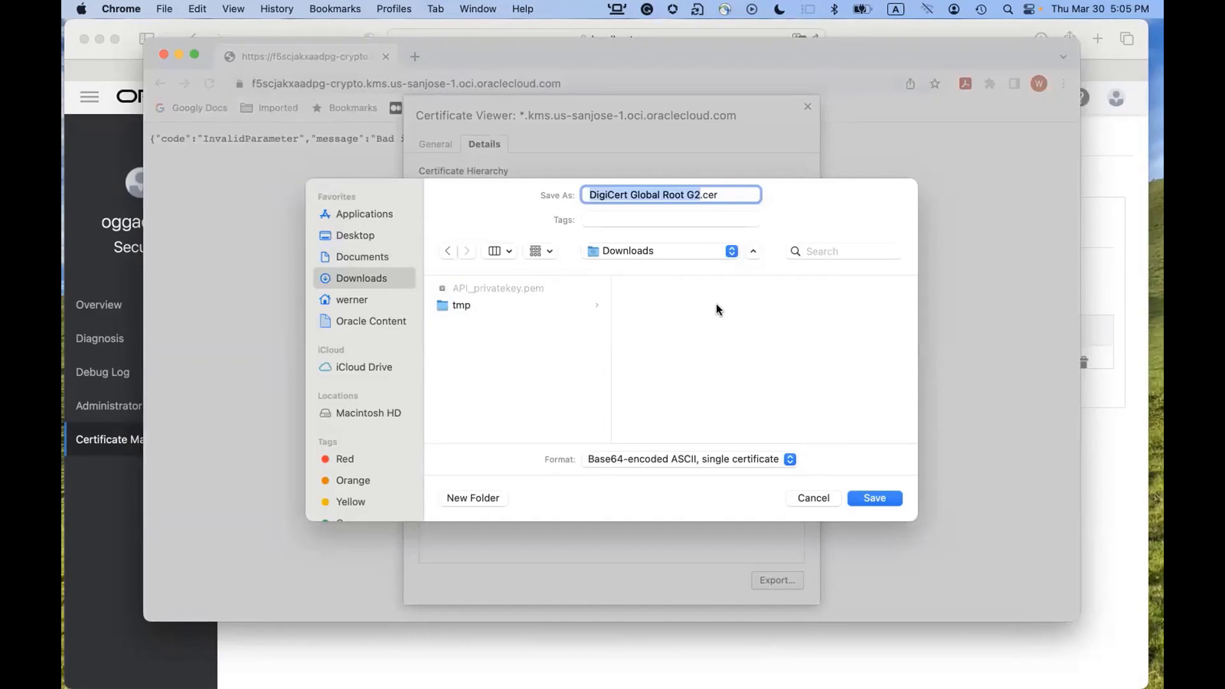
text(D)
text(igi)
text(Cert)
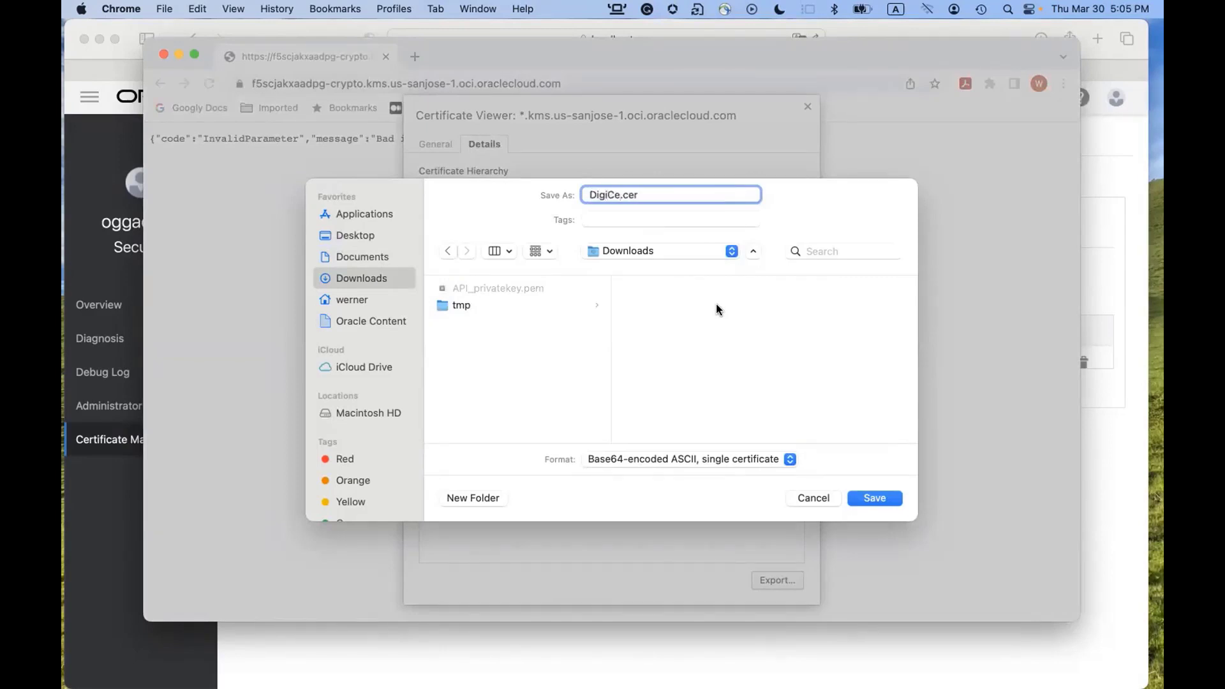
text(R2)
click(637, 460)
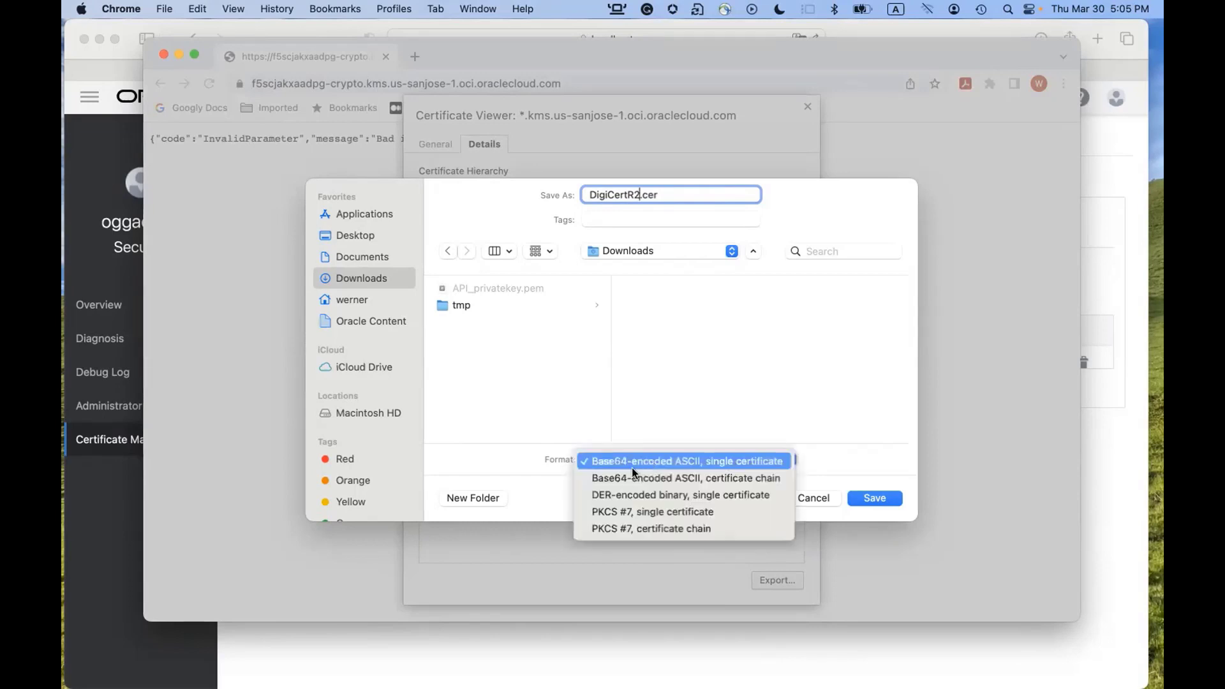
click(700, 461)
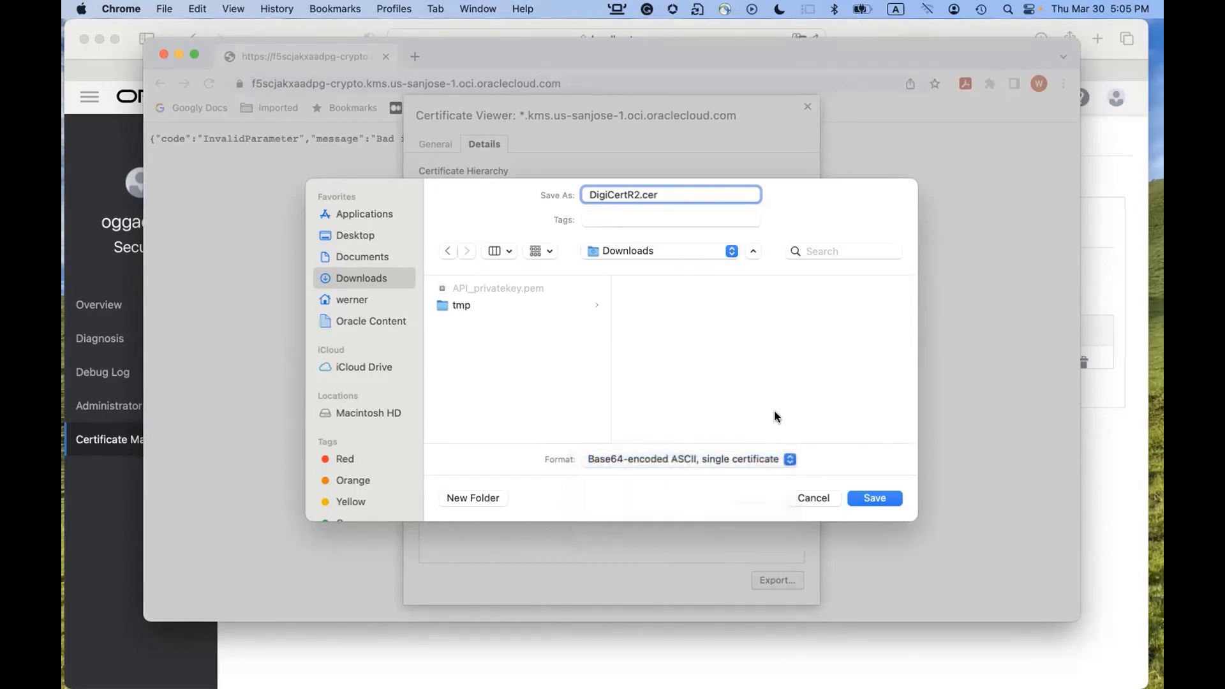
click(877, 499)
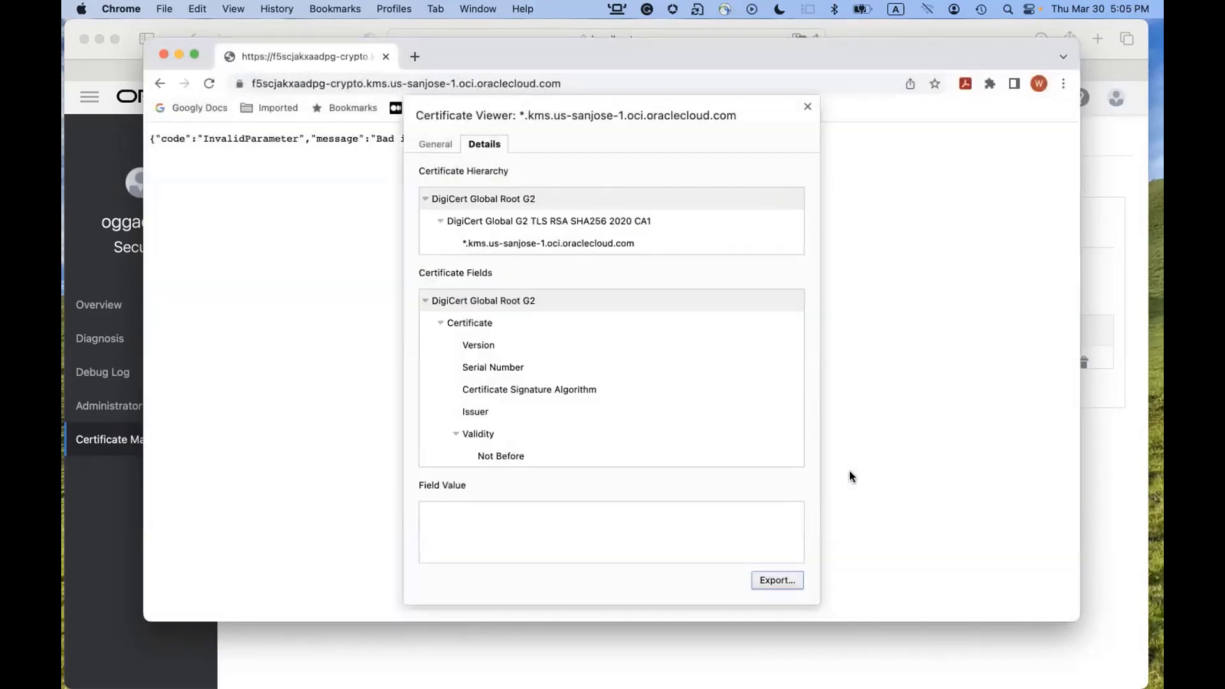
In Terminal, go up to Downloads with cd .. and list it with ls -l.
key(super+Tab)
key(super+Tab)
key(super+Tab)
key(super+Tab)
key(super+Tab)
key(super+Tab)
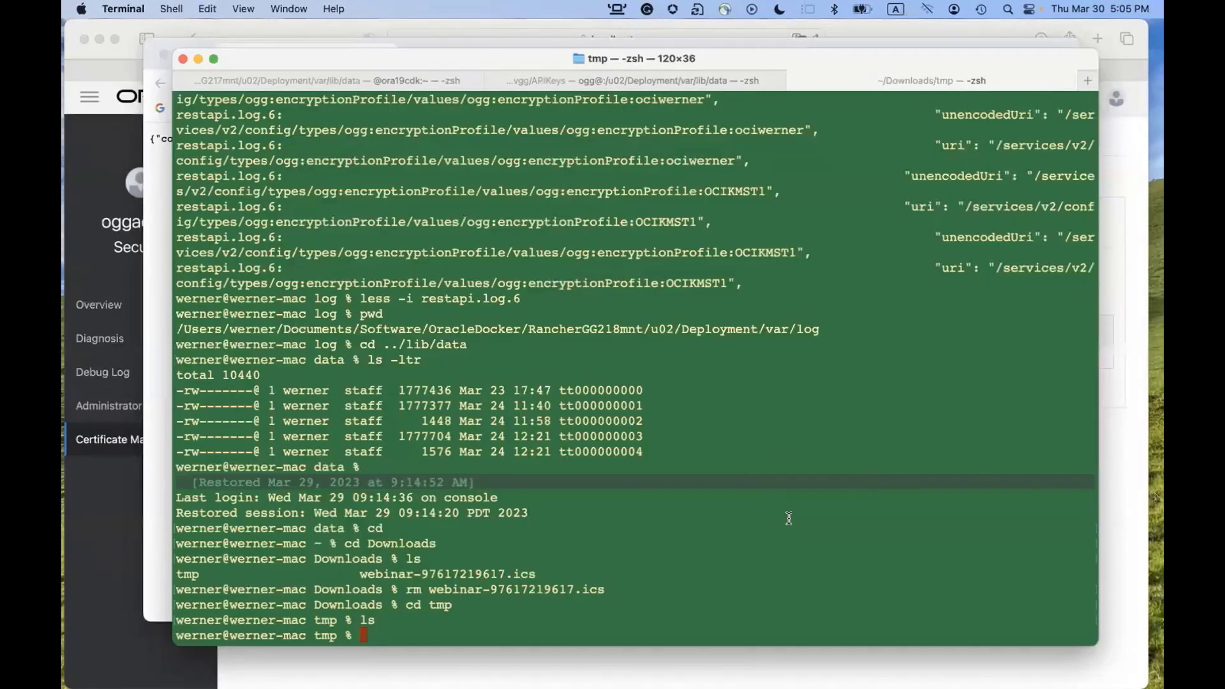
text(cd ..)
key(Return)
text(ls -l)
key(Return)
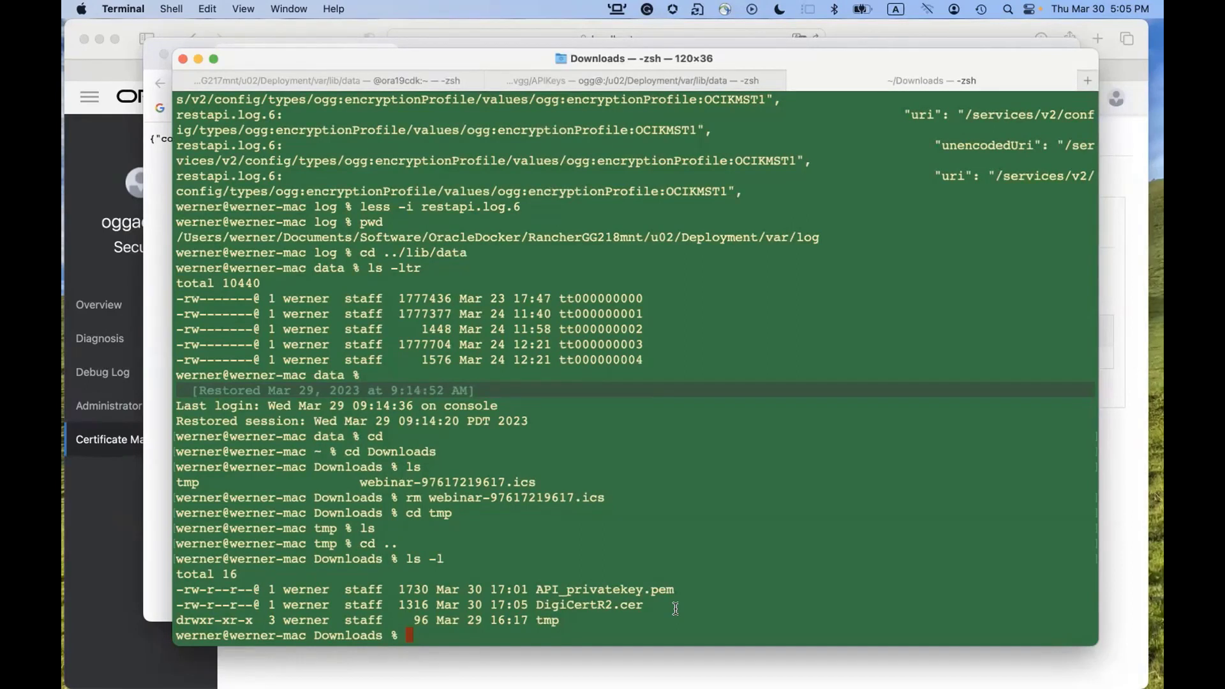
drag(538, 607, 645, 606)
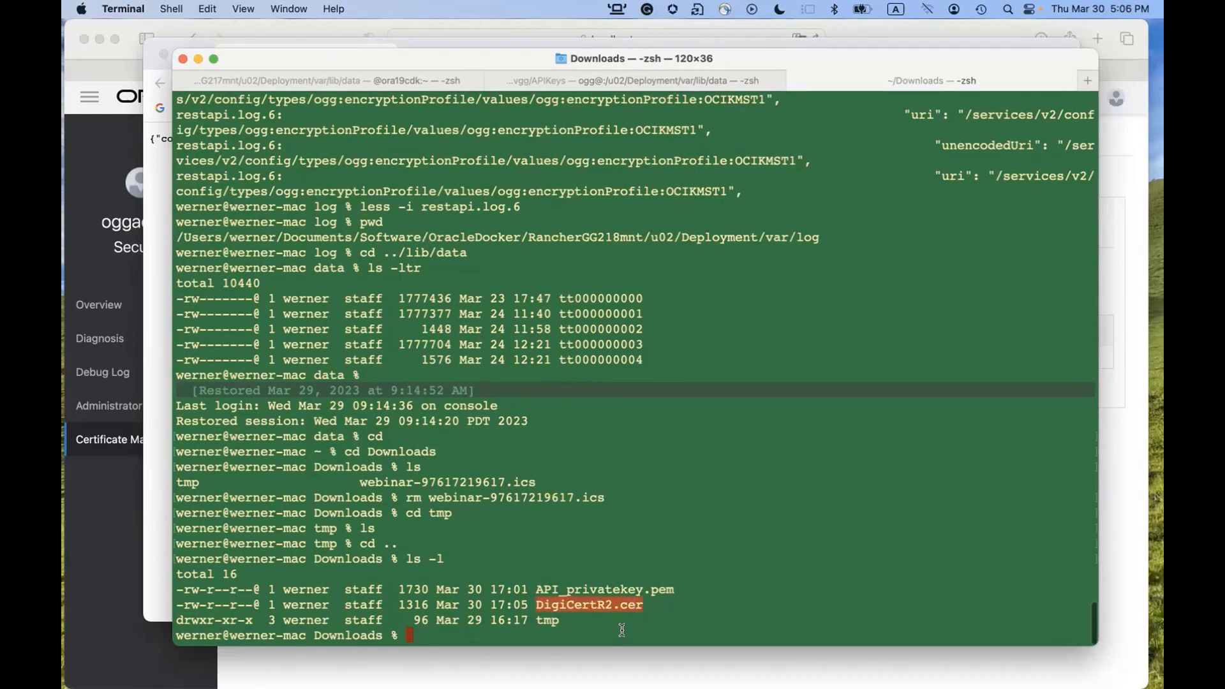
Print DigiCertR2.cer with cat and copy its PEM text.
text(cat Dic)
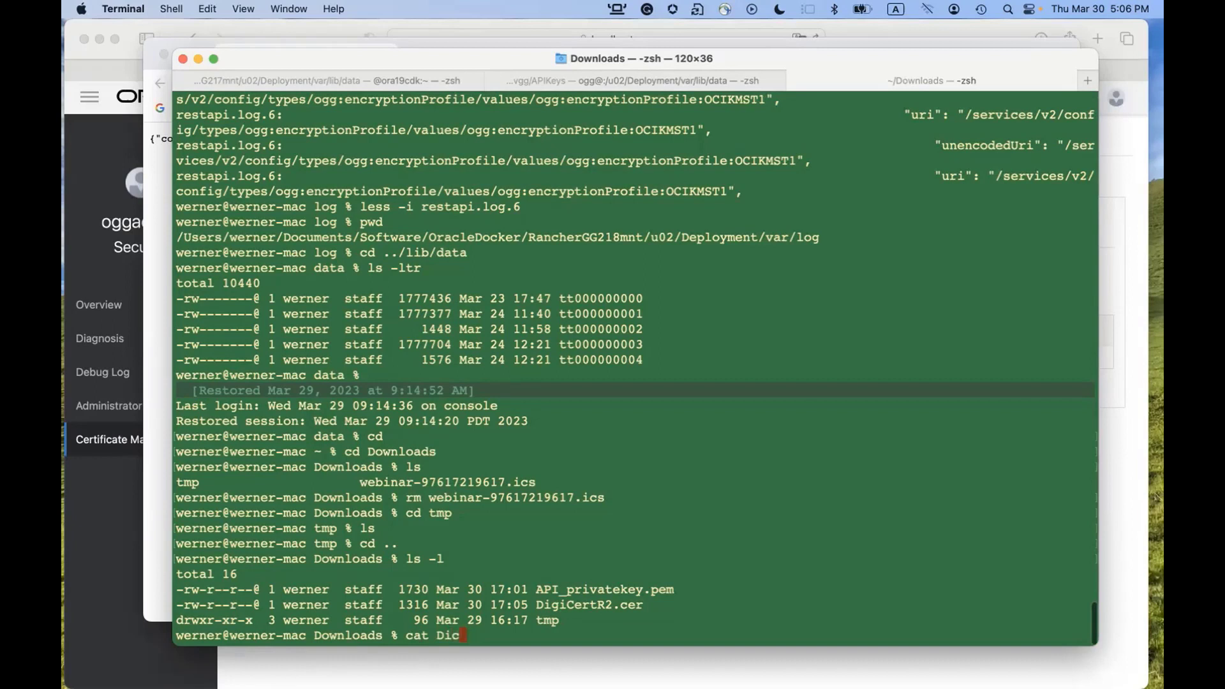
key(BackSpace)
text(giCer)
key(Tab)
key(Return)
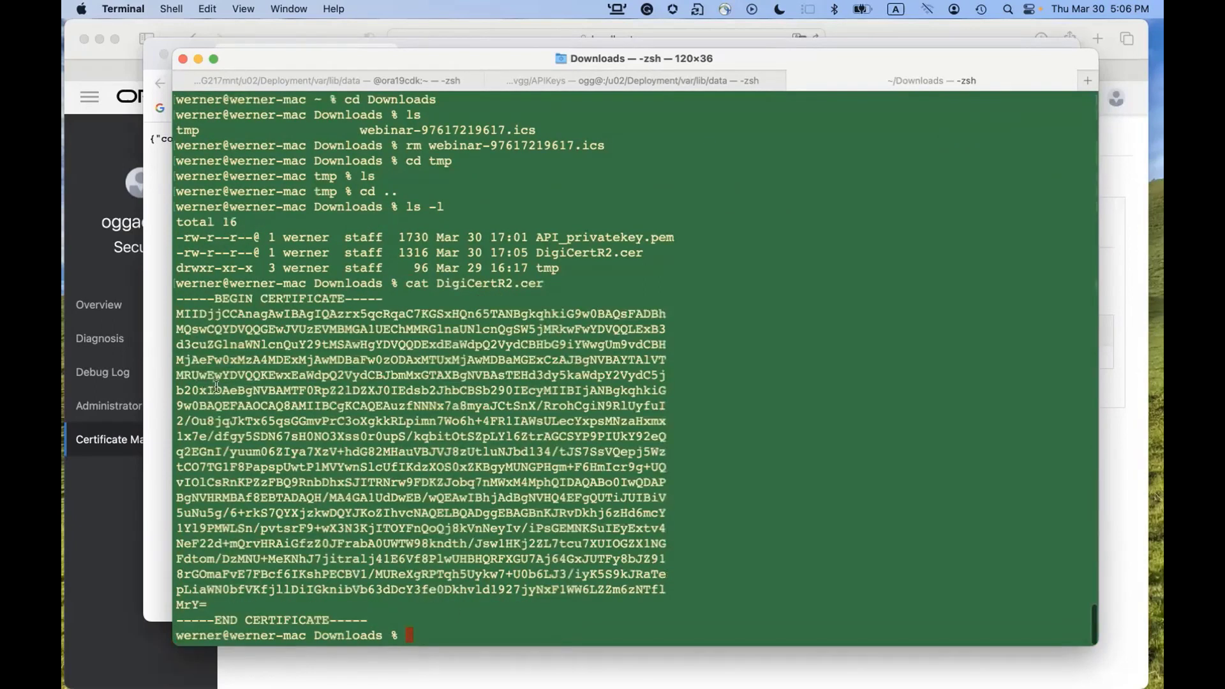
drag(177, 299, 374, 619)
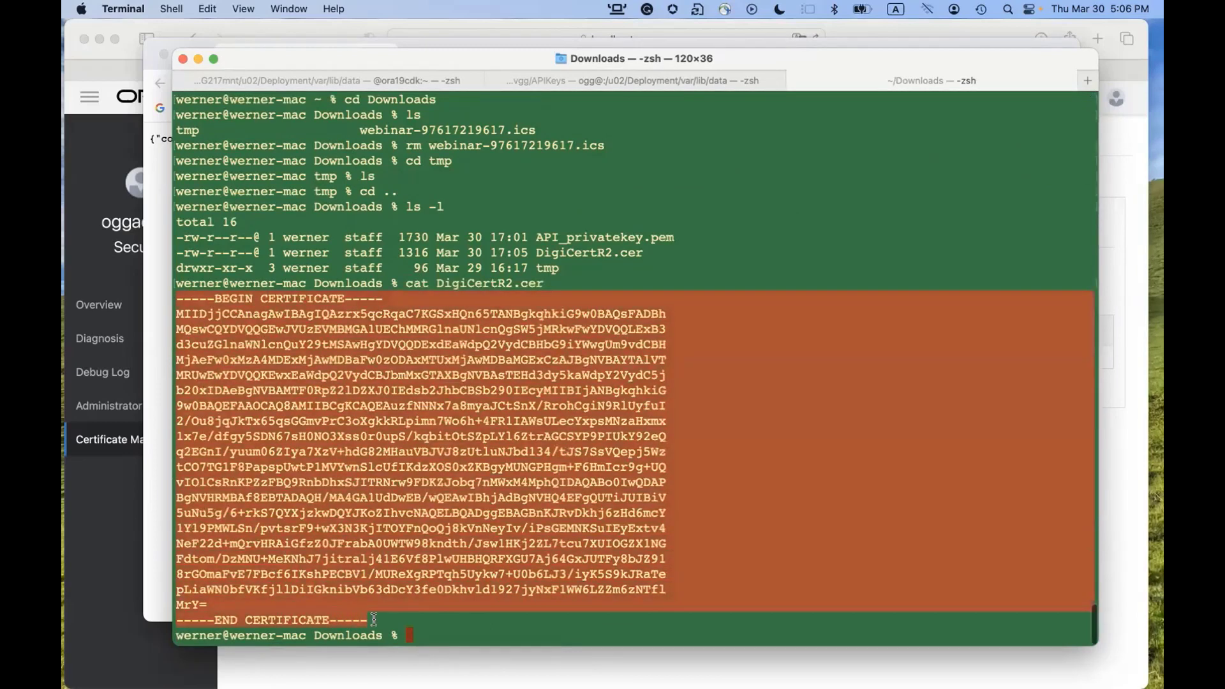
key(super+c)
key(super+Tab)
key(super+Tab)
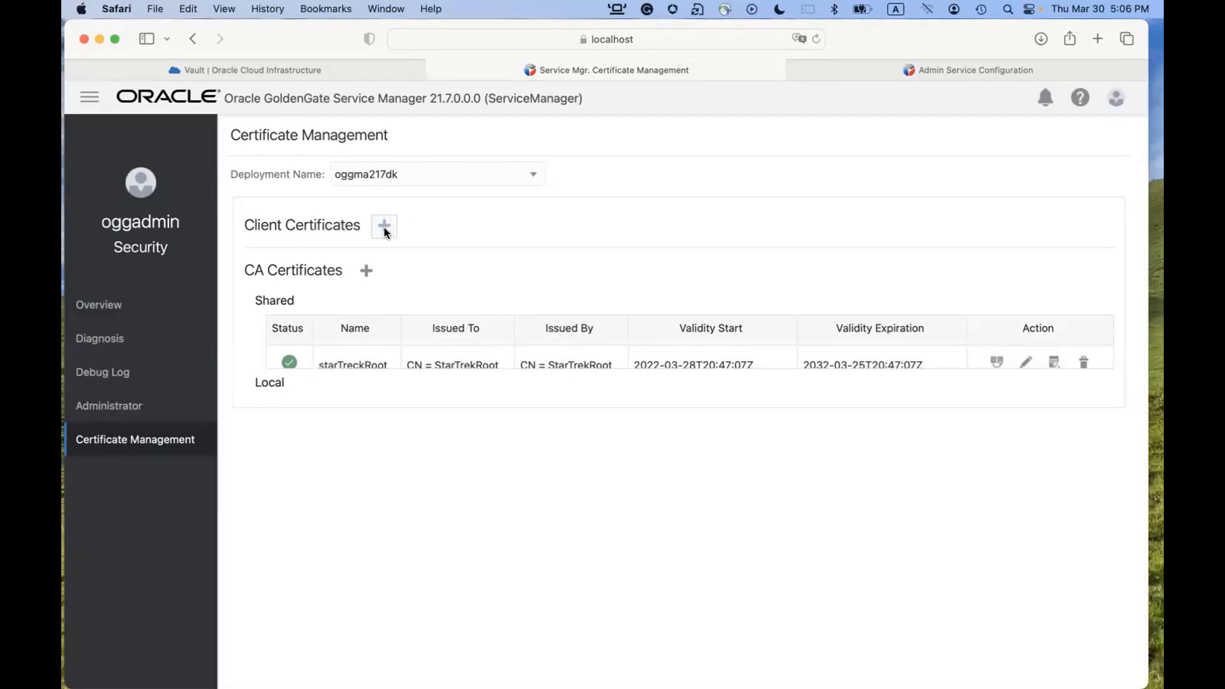
Add the pasted DigiCert PEM as shared CA certificate DigiCertGlobalR2, then switch back to the certificate viewer.
click(365, 272)
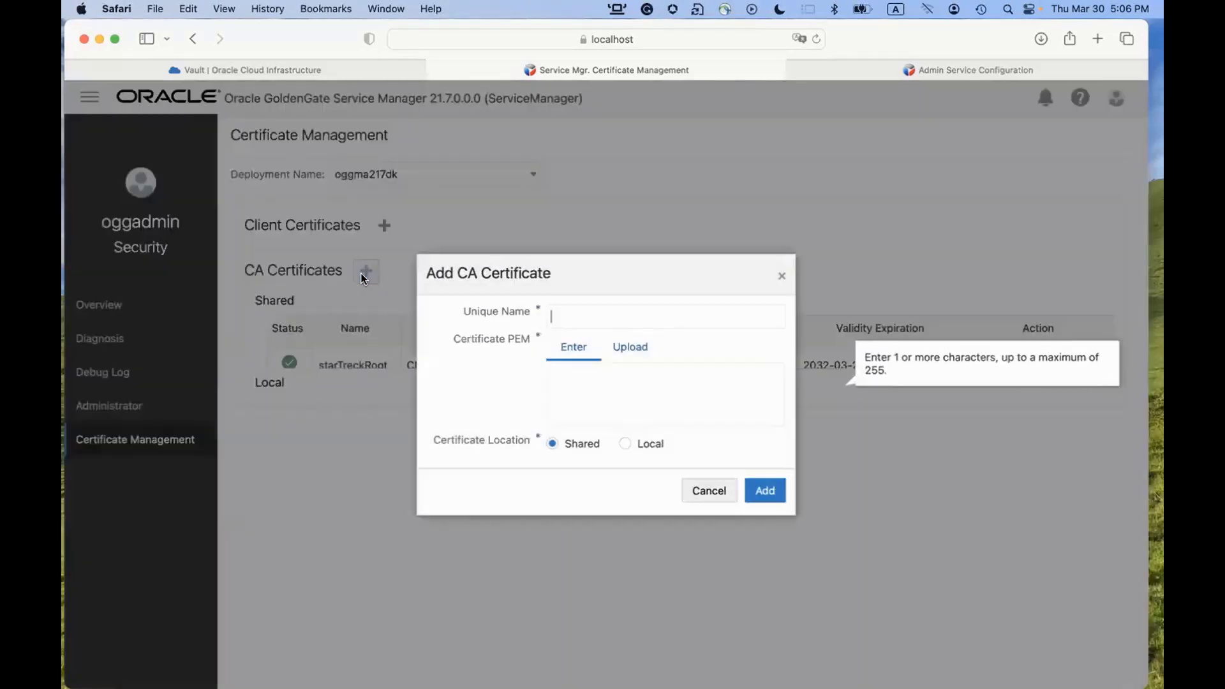
text(DigiCertGlobalR2)
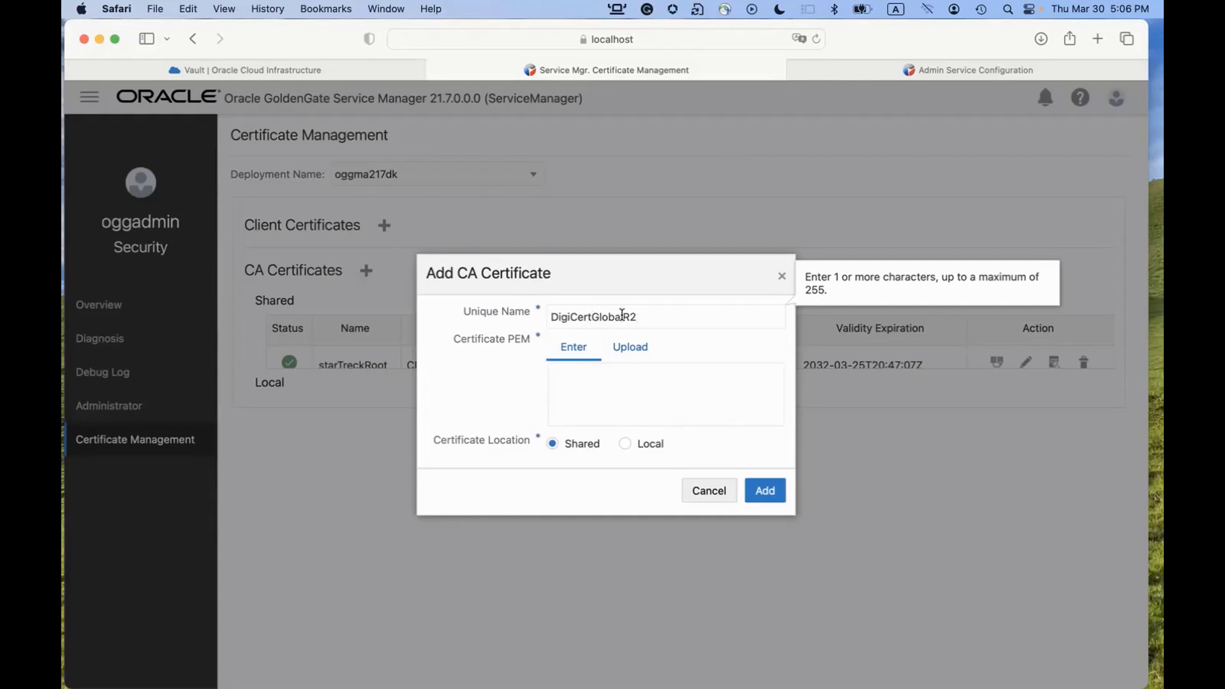
click(622, 392)
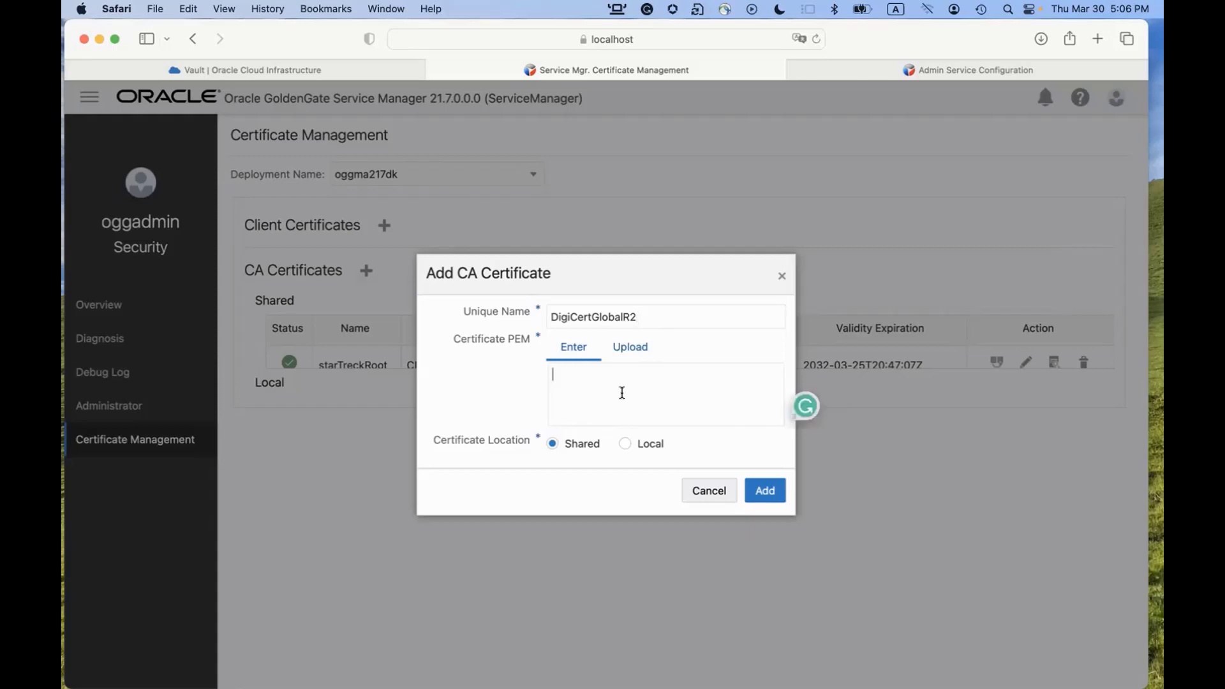
key(super+v)
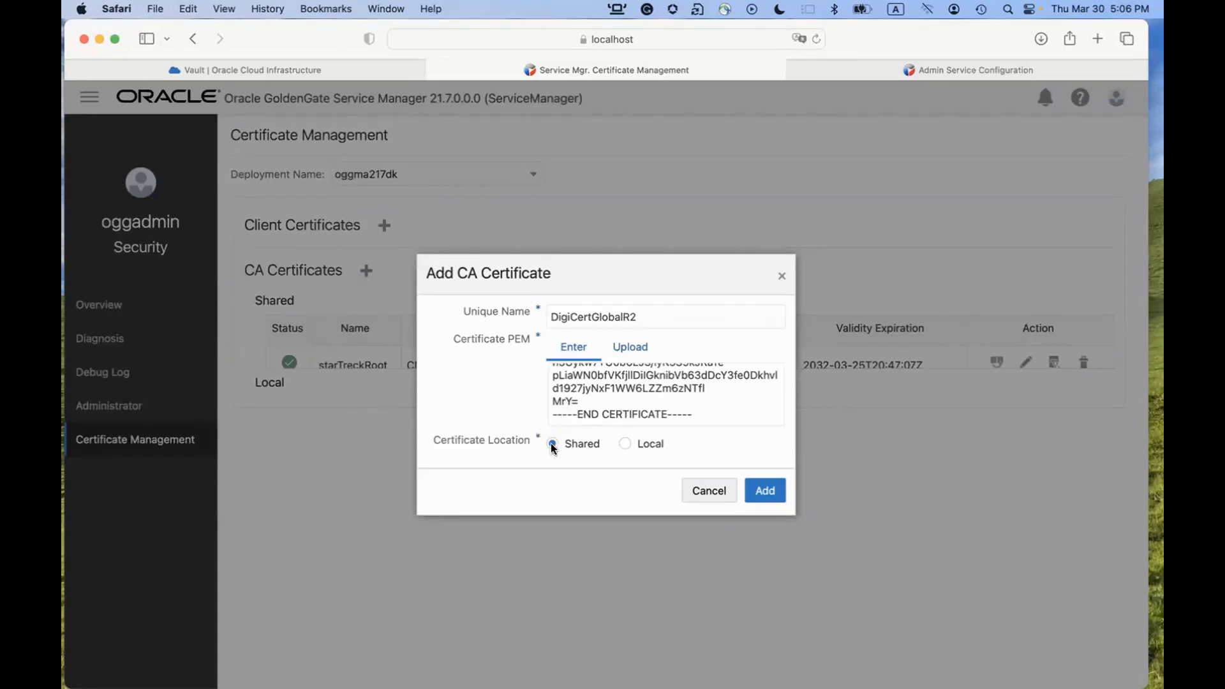
click(762, 490)
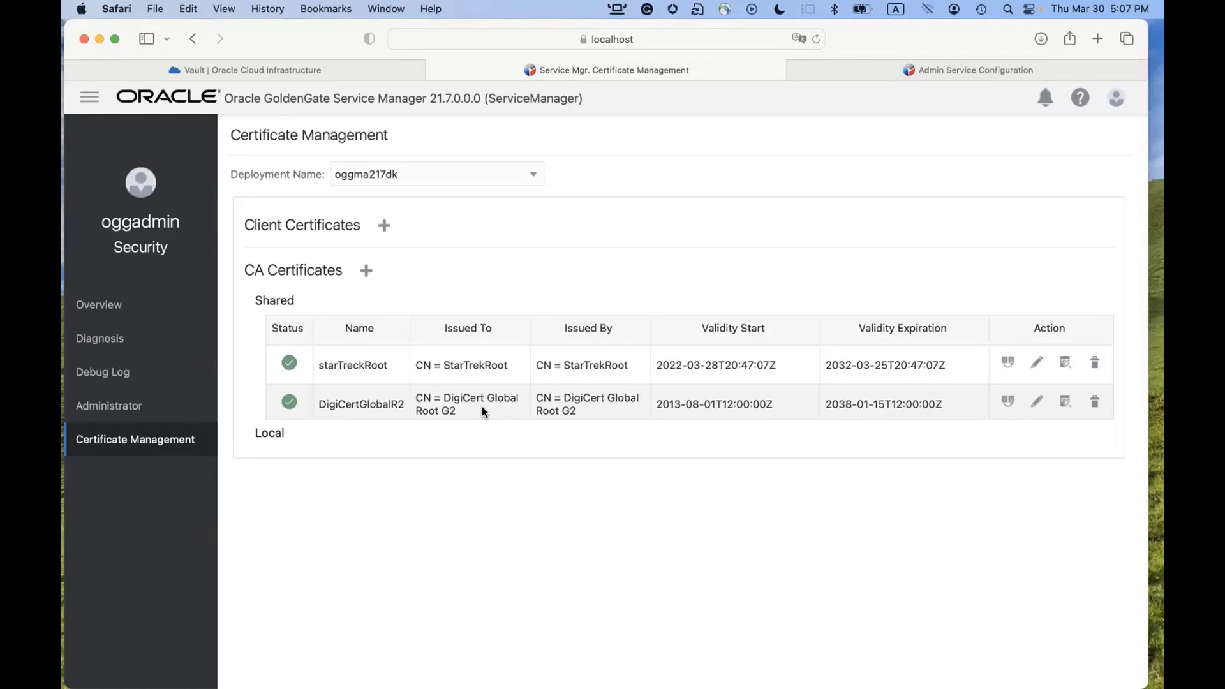
key(super+Tab)
key(super+Tab)
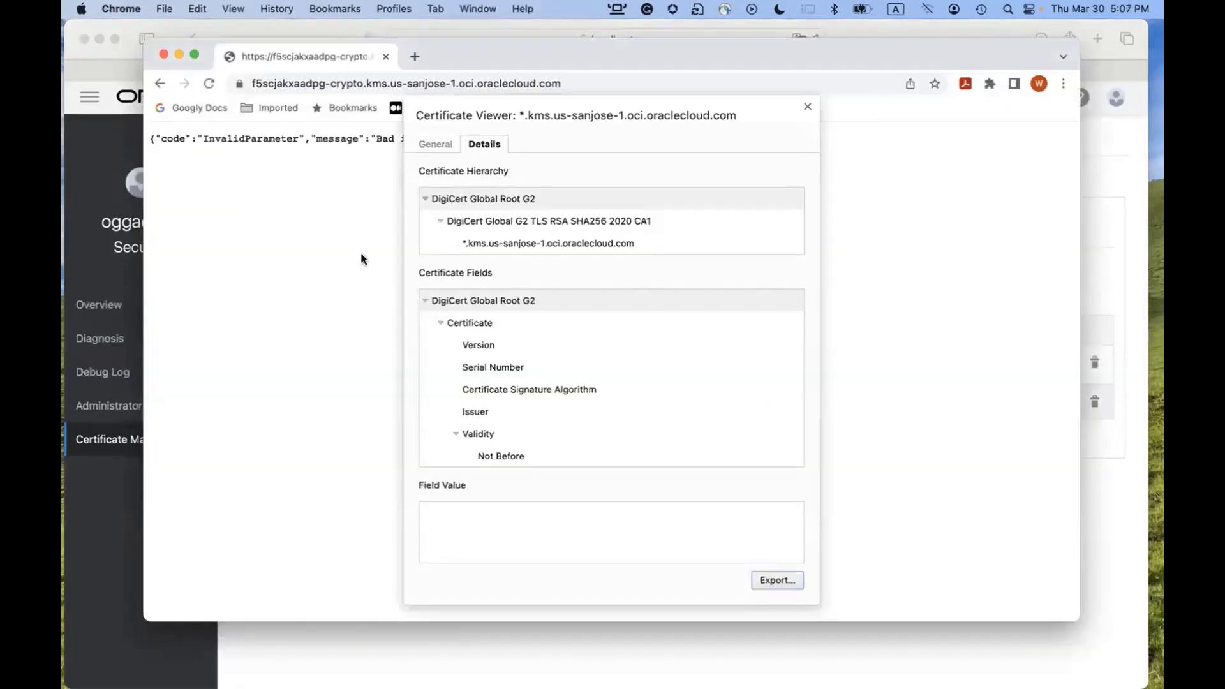
Close the Certificate Viewer and bring the oggma217dk Certificate Management page forward.
click(808, 107)
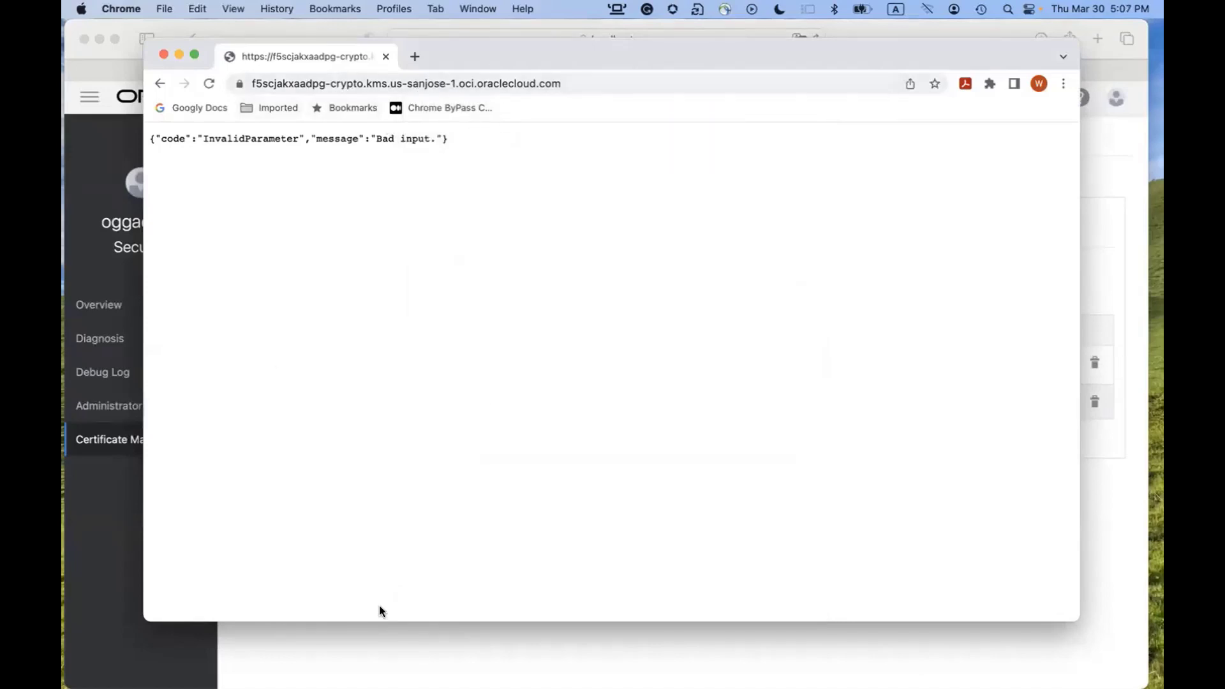
click(392, 638)
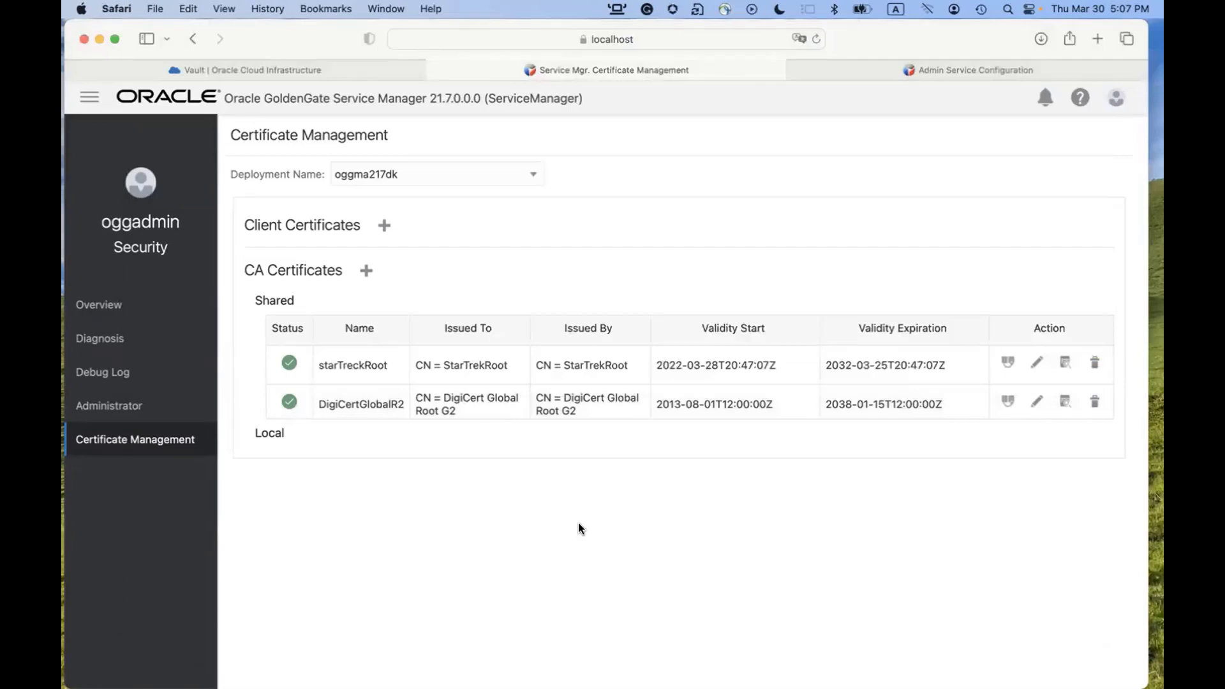
key(super+Tab)
key(super+Tab)
key(super+Tab)
key(super+Tab)
key(super+Tab)
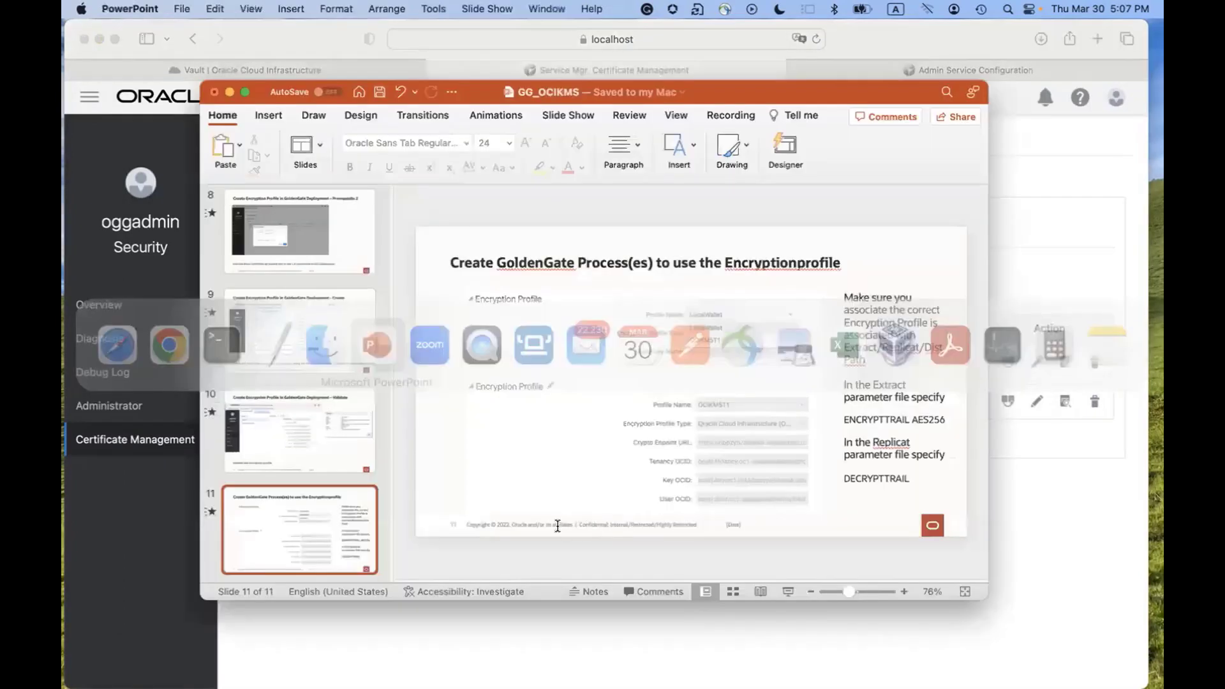
scroll(315, 390, up, 10)
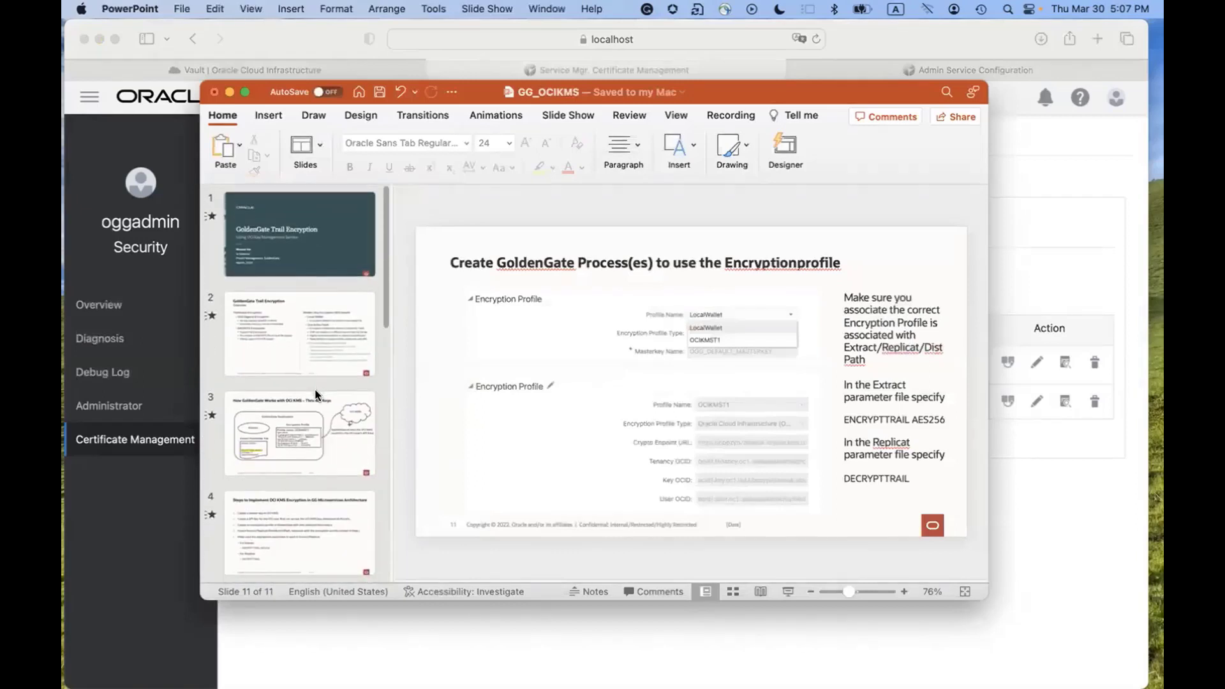
click(308, 511)
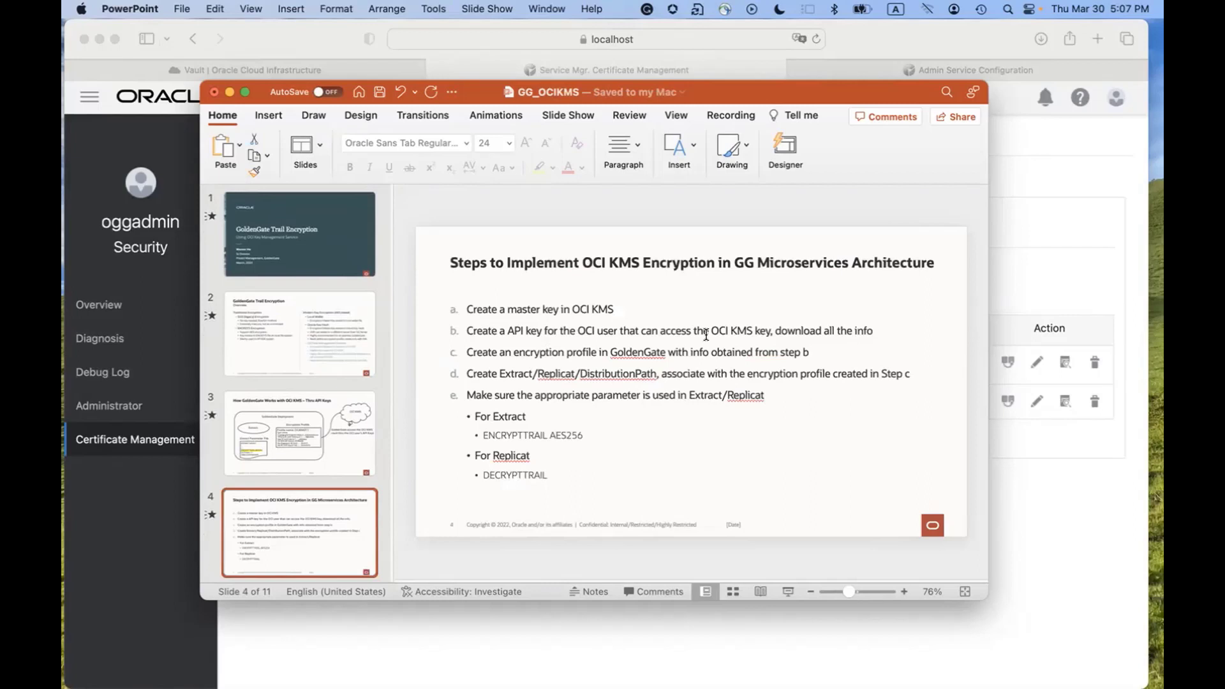
scroll(348, 404, down, 5)
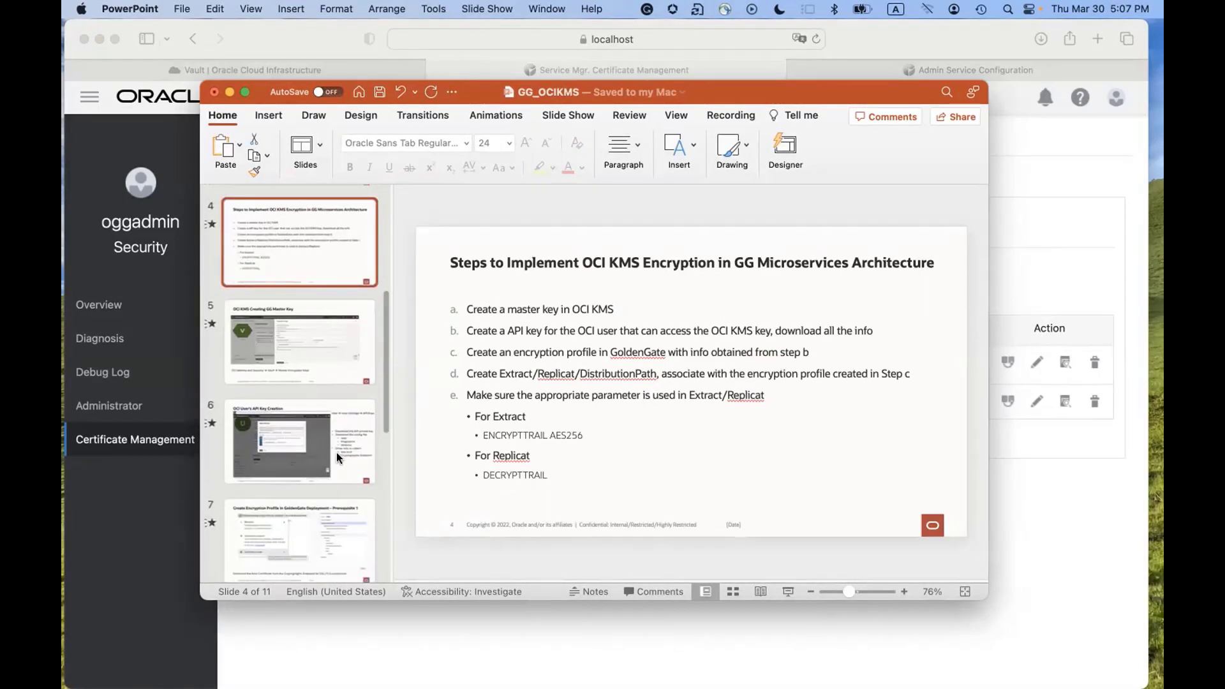
click(332, 469)
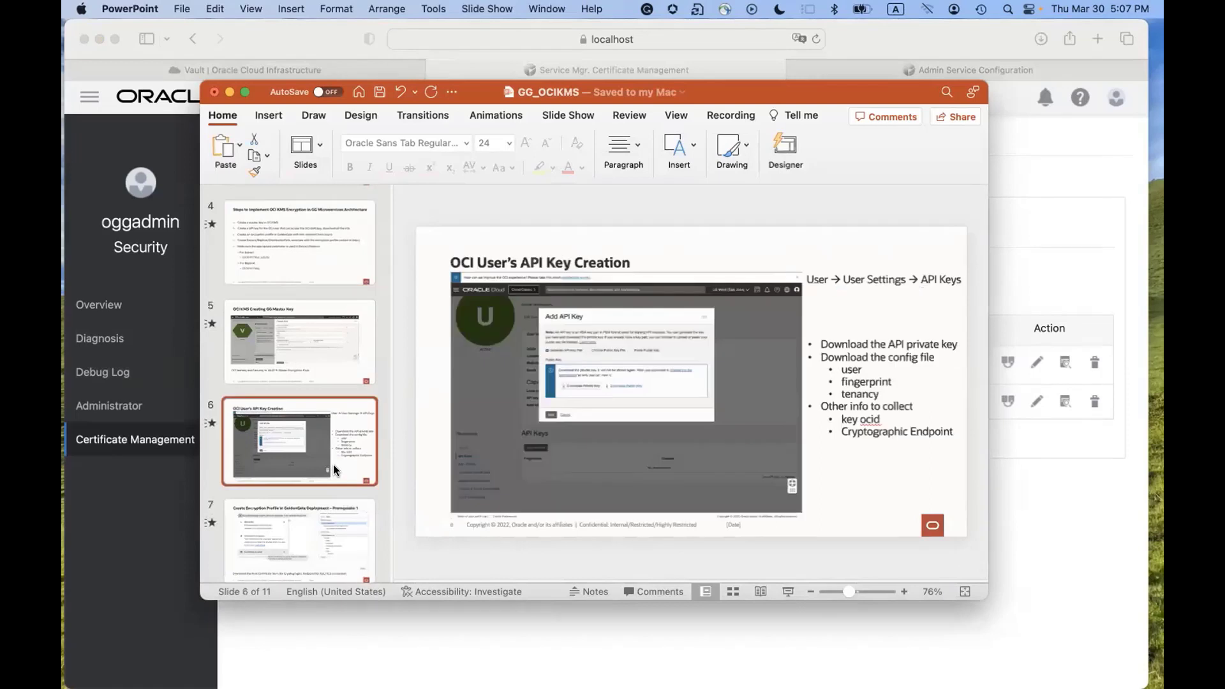
key(Down)
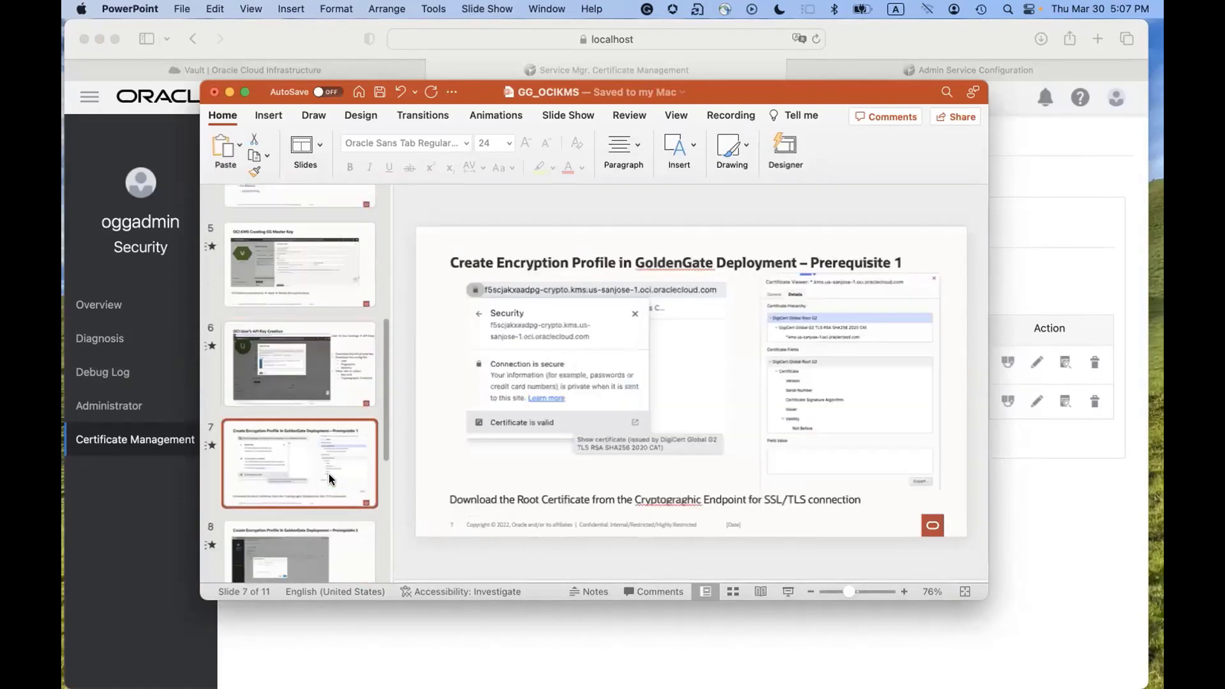
click(328, 503)
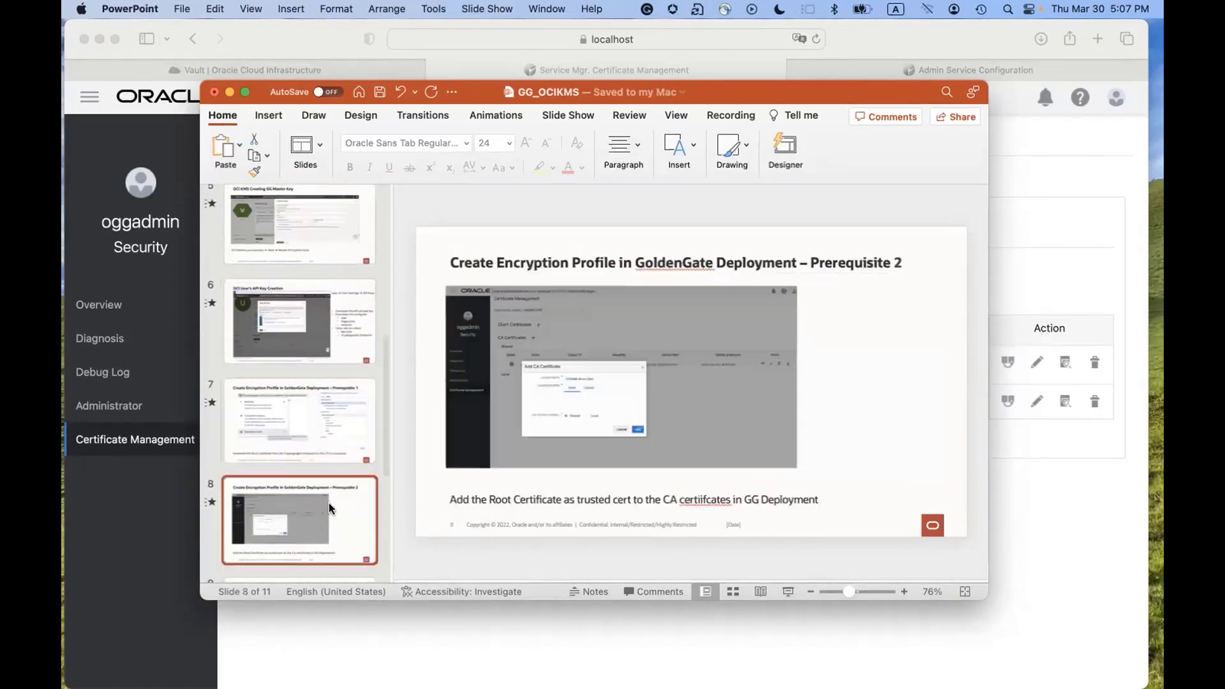
scroll(328, 502, down, 2)
click(328, 503)
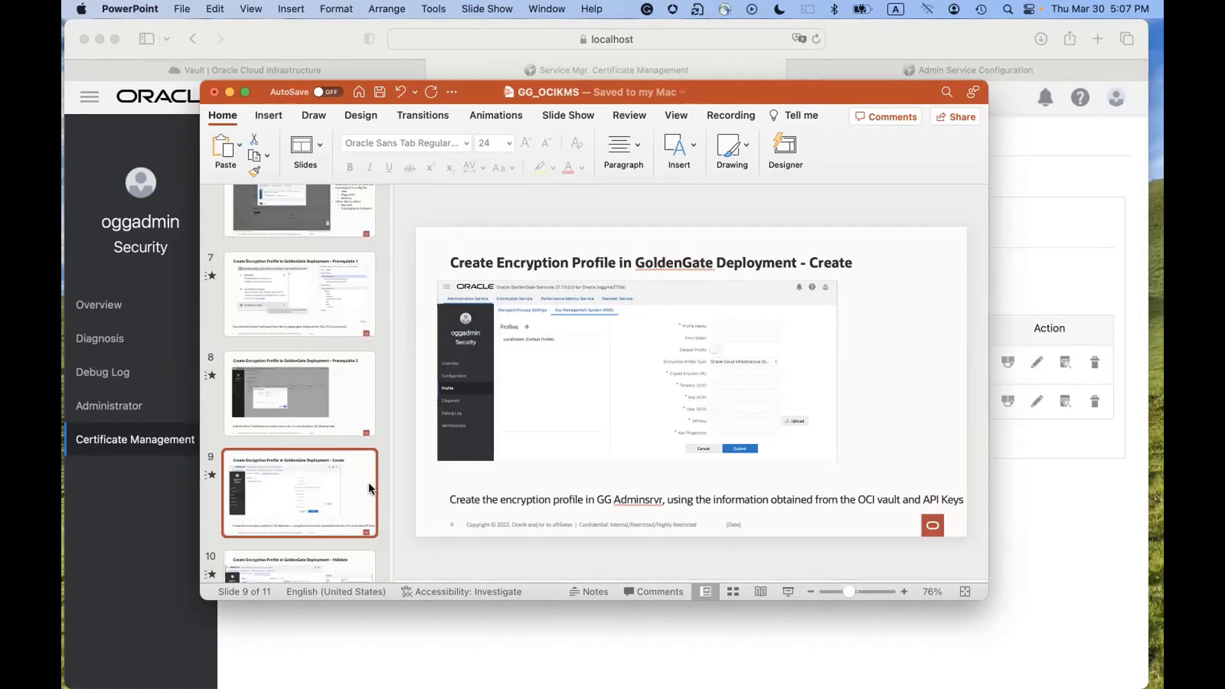
click(172, 516)
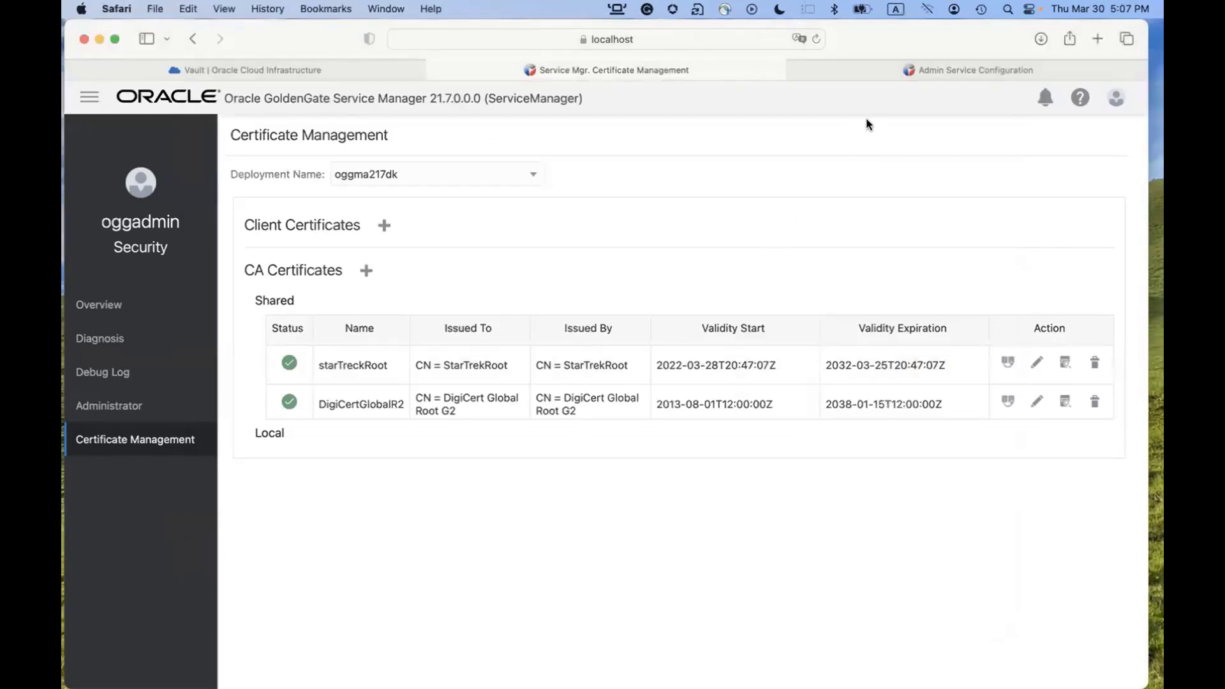
Open the Administration Service encryption profiles, decline saving the password, and show the KMS profiles.
click(895, 70)
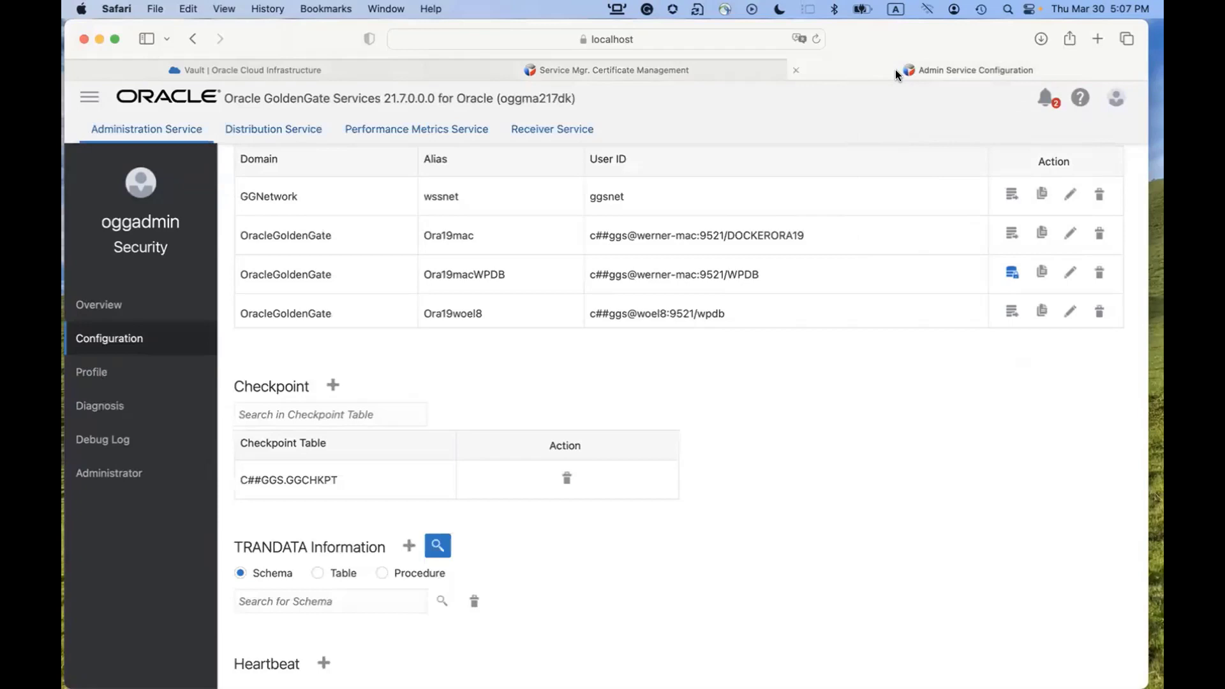
scroll(701, 289, up, 3)
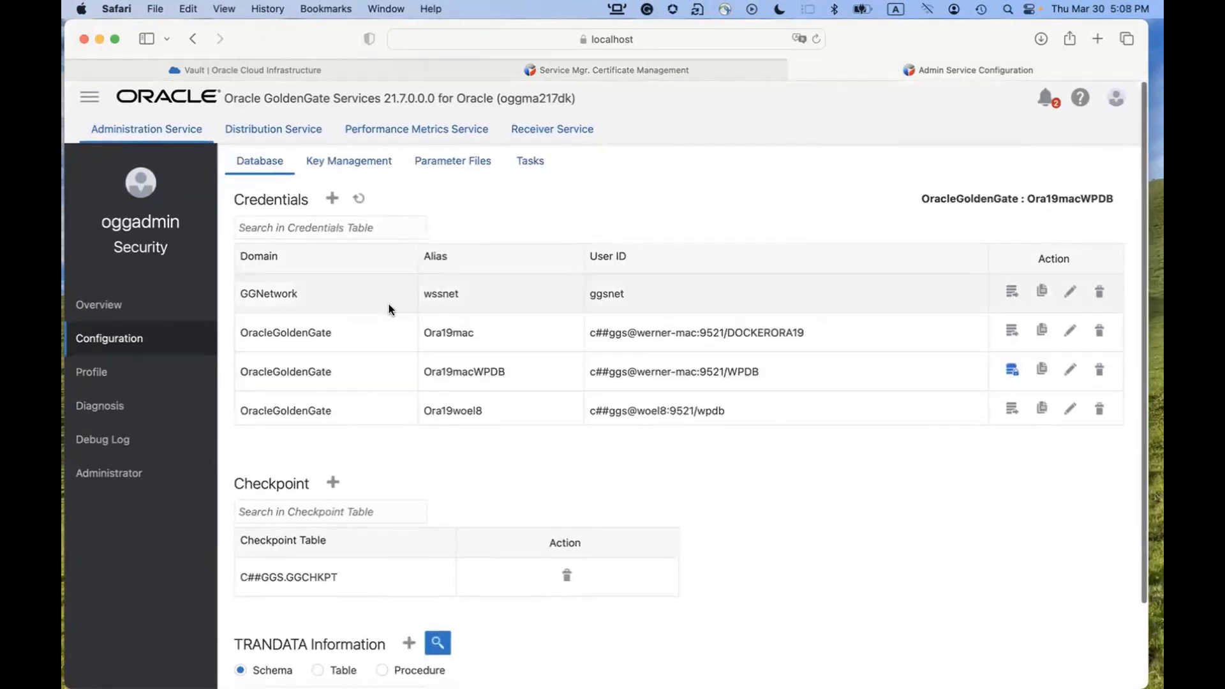
click(85, 372)
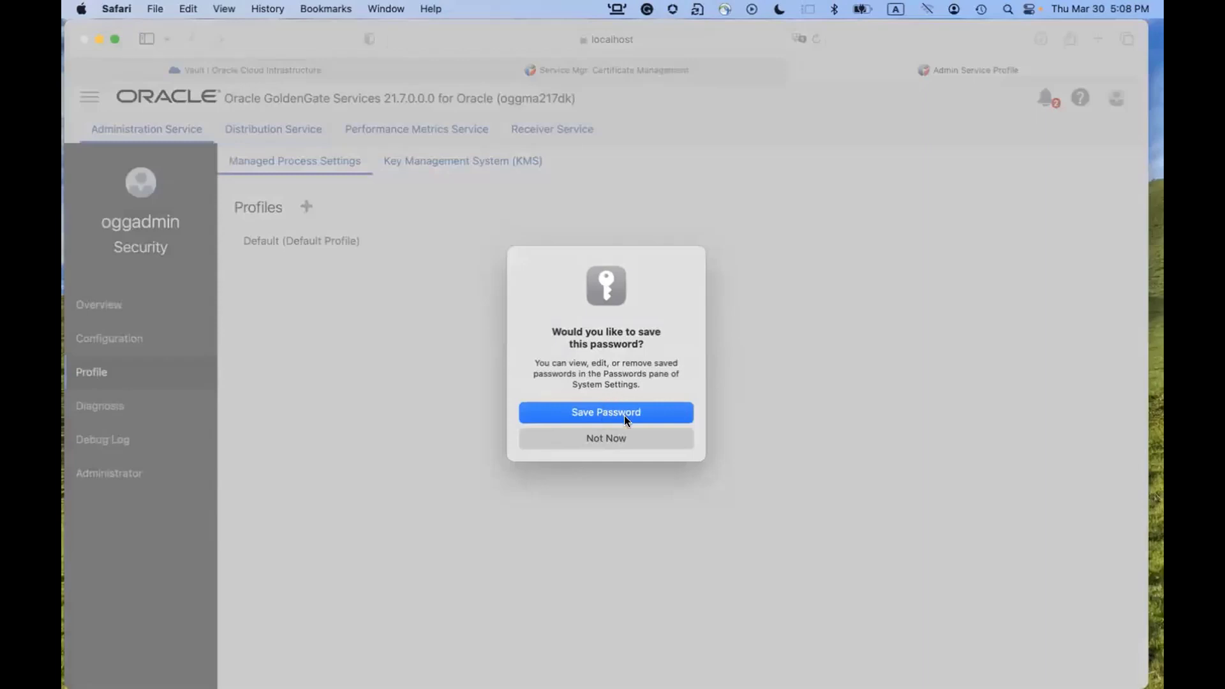
click(624, 443)
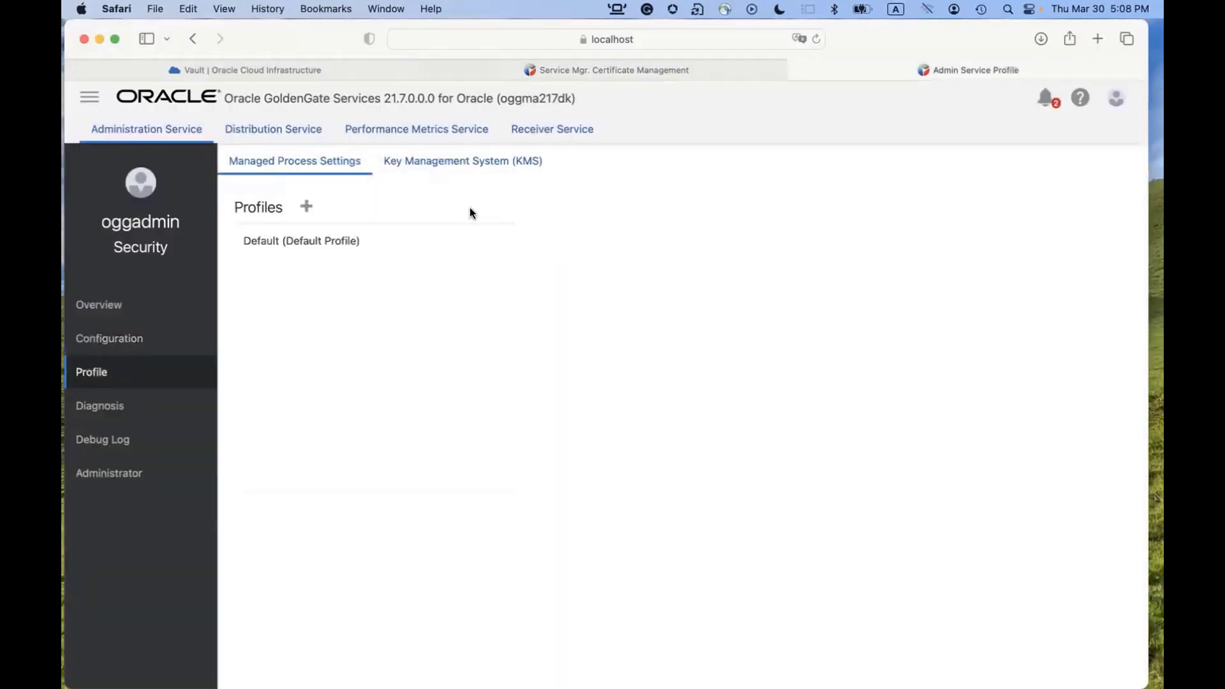
click(463, 169)
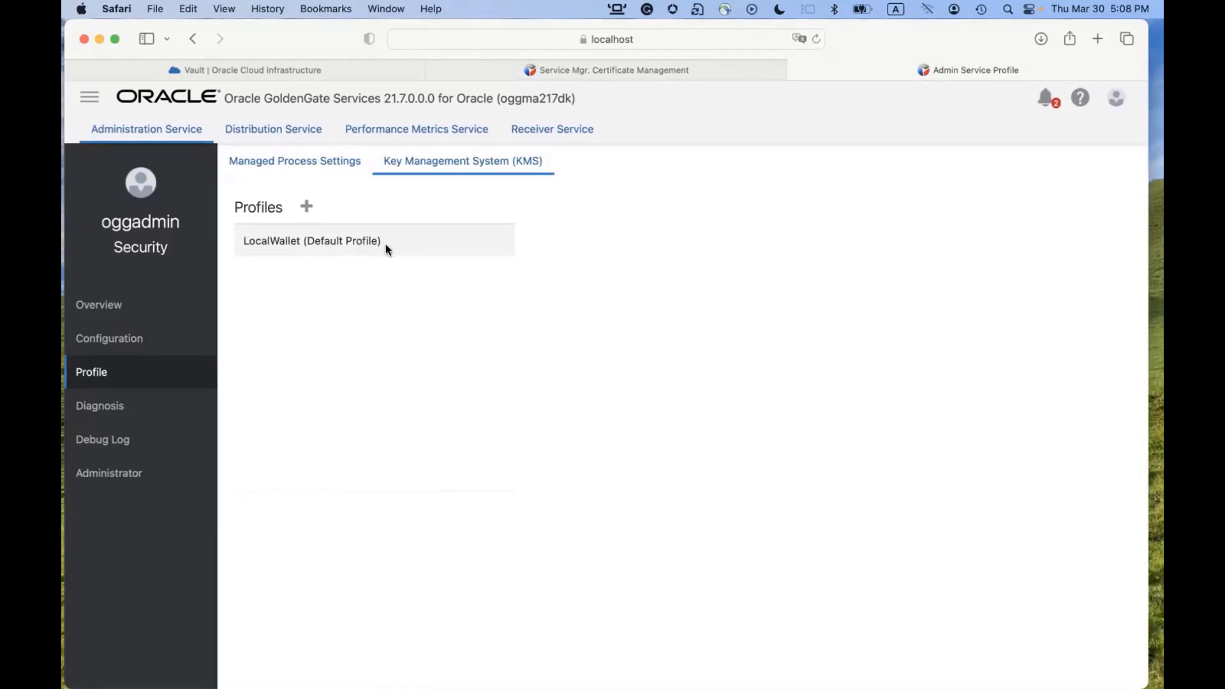
Add KMS profile OCIKMSTEST and set its Encryption Profile Type to Oracle Cloud Infrastructure (OCI).
click(305, 208)
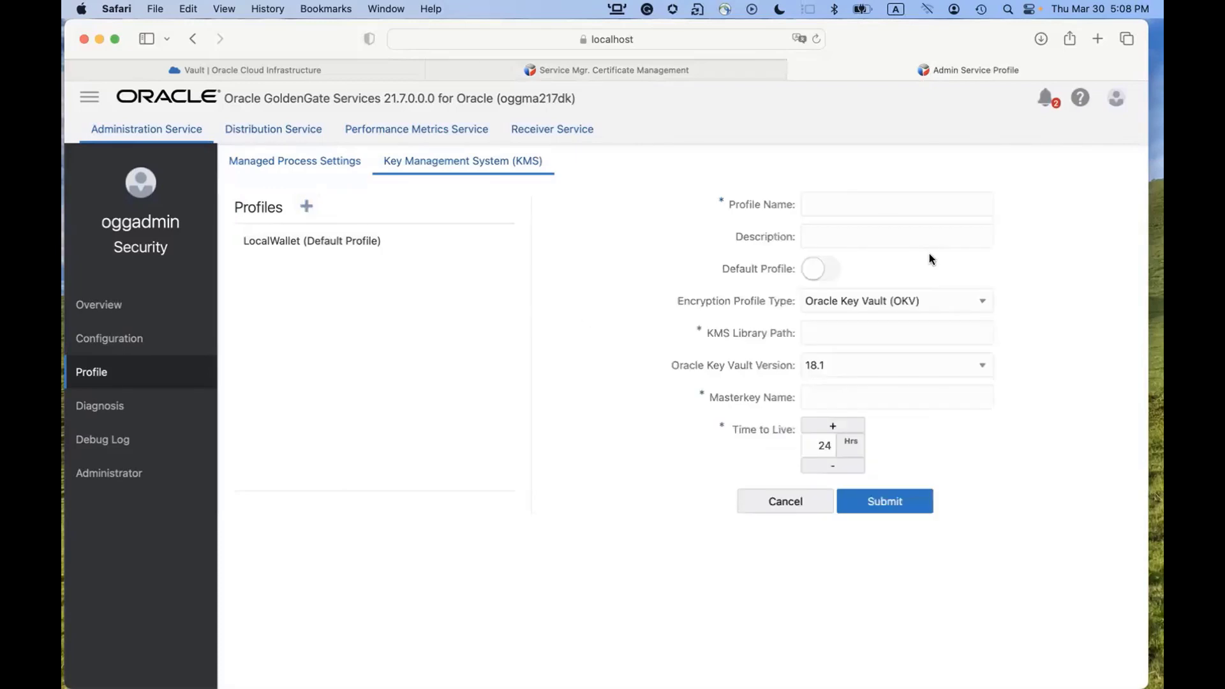
click(880, 210)
text(OCIKMSTEST)
click(961, 303)
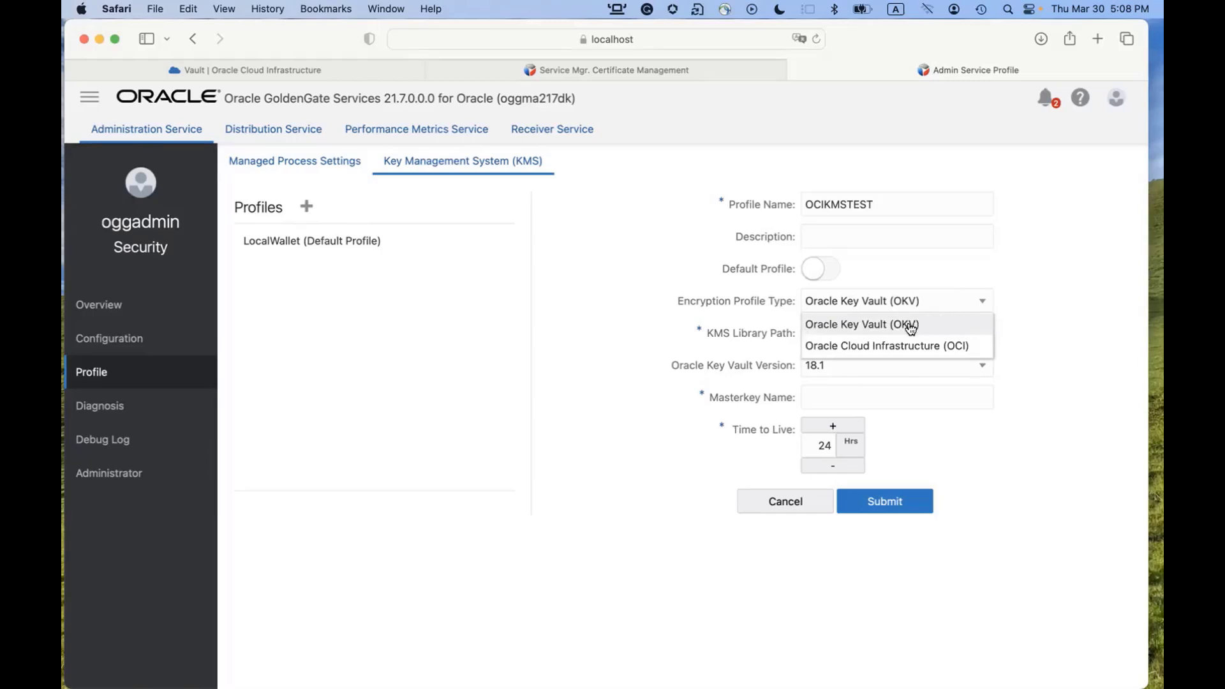
click(934, 348)
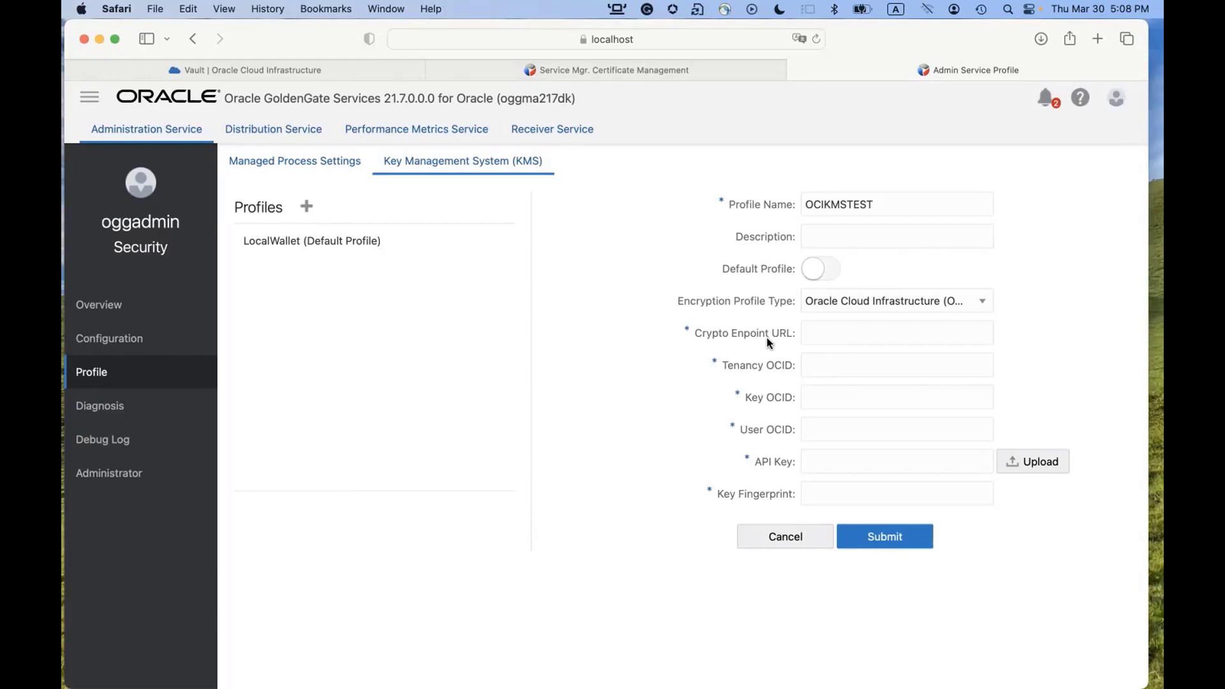
Fill Crypto Endpoint URL with the WSJCVAULT cryptographic endpoint copied from the notes.
key(super+Tab)
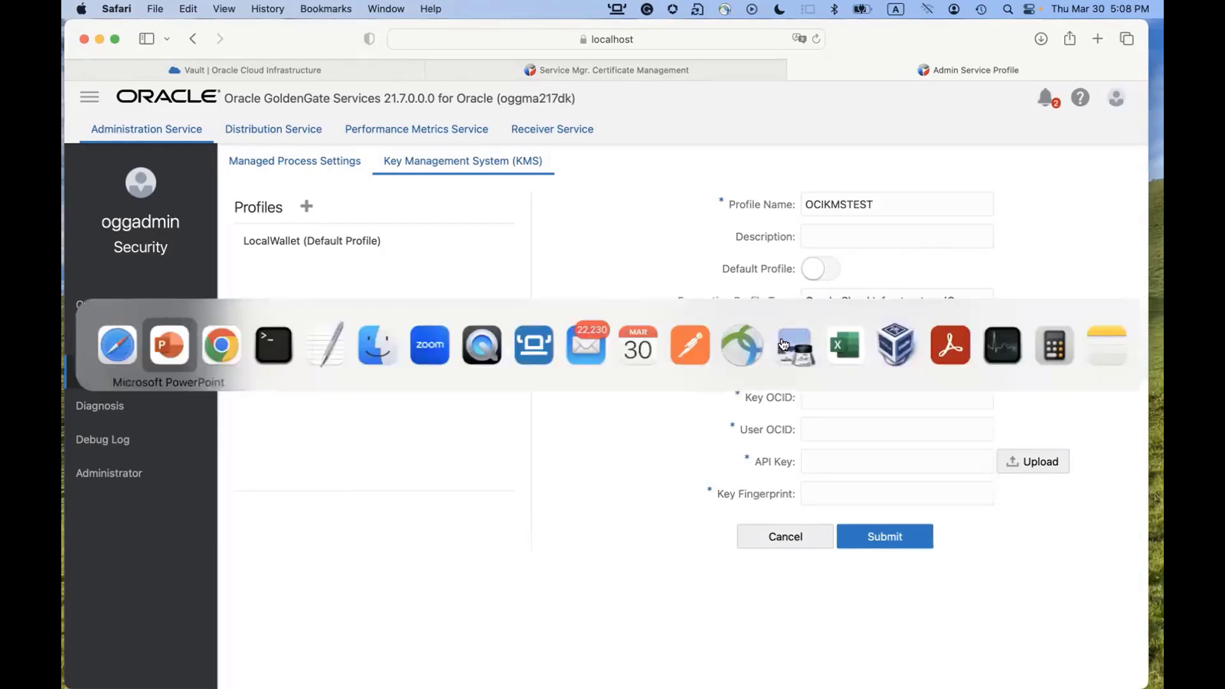
key(super+Tab)
key(super+Tab)
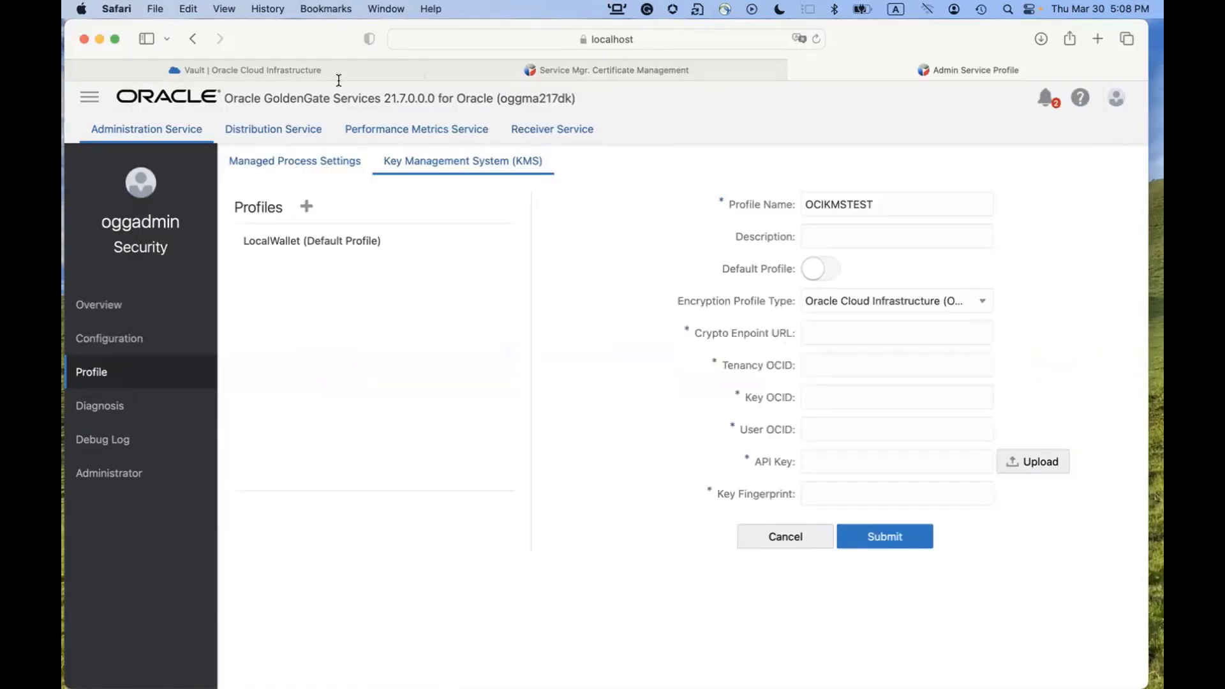
click(244, 66)
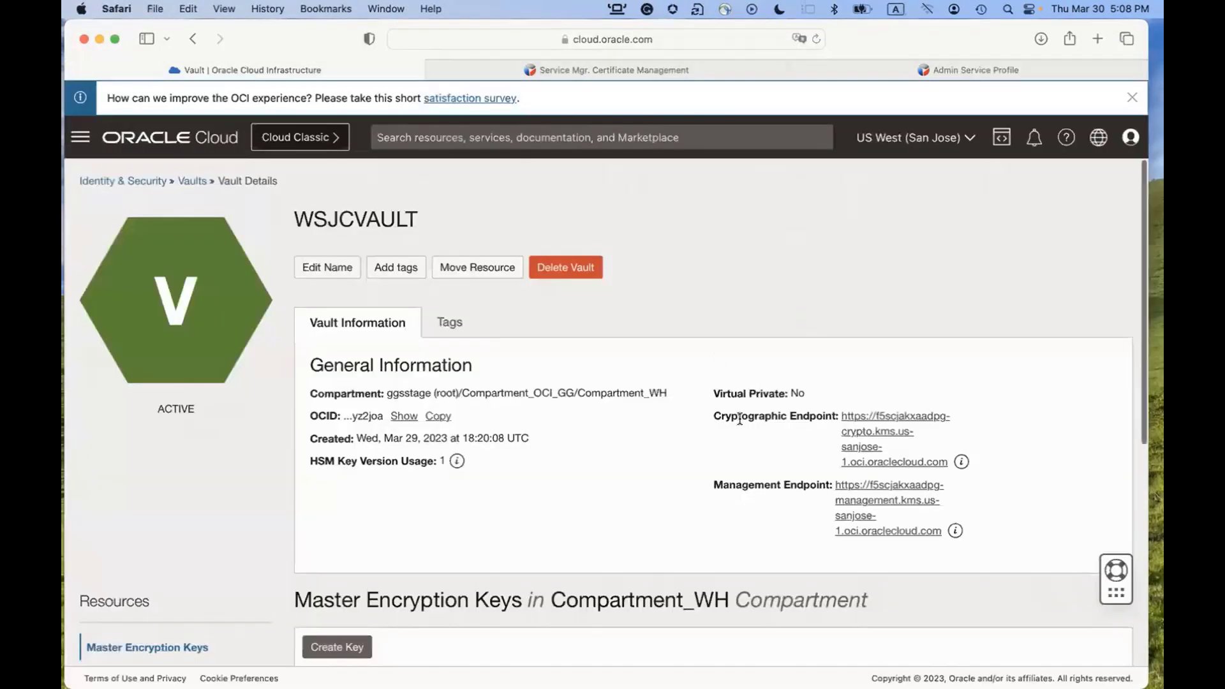
drag(722, 415, 832, 415)
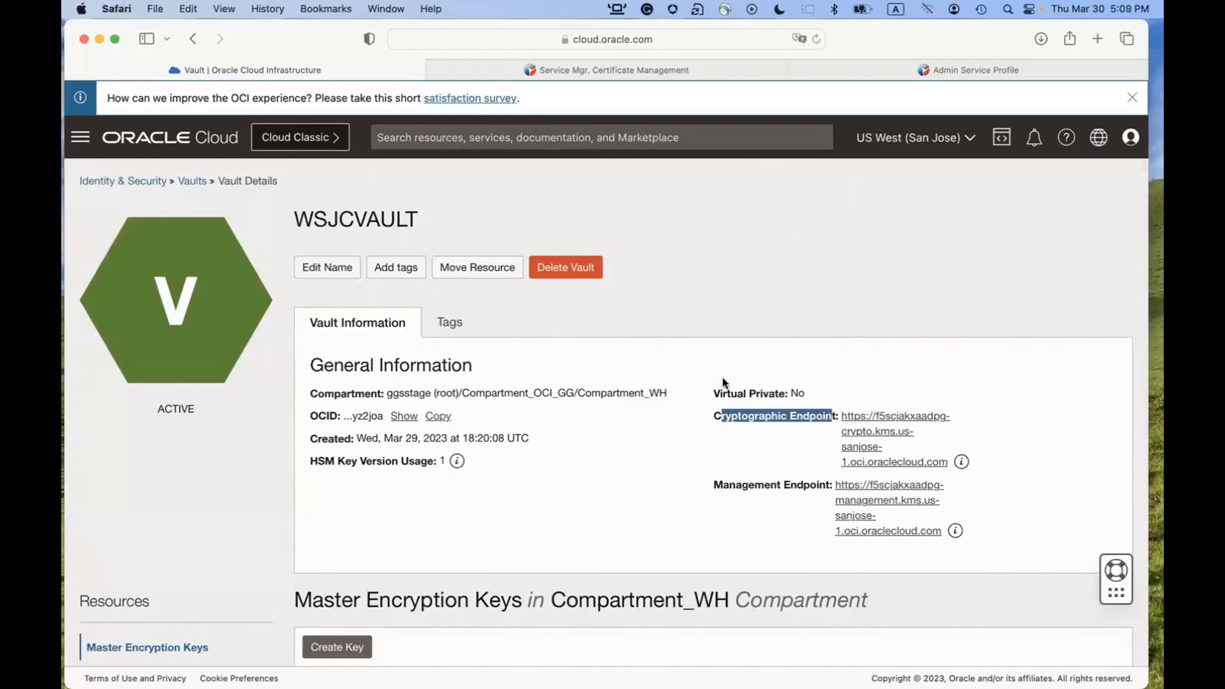
key(super+Tab)
key(super+Tab)
key(super+Tab)
key(super+Tab)
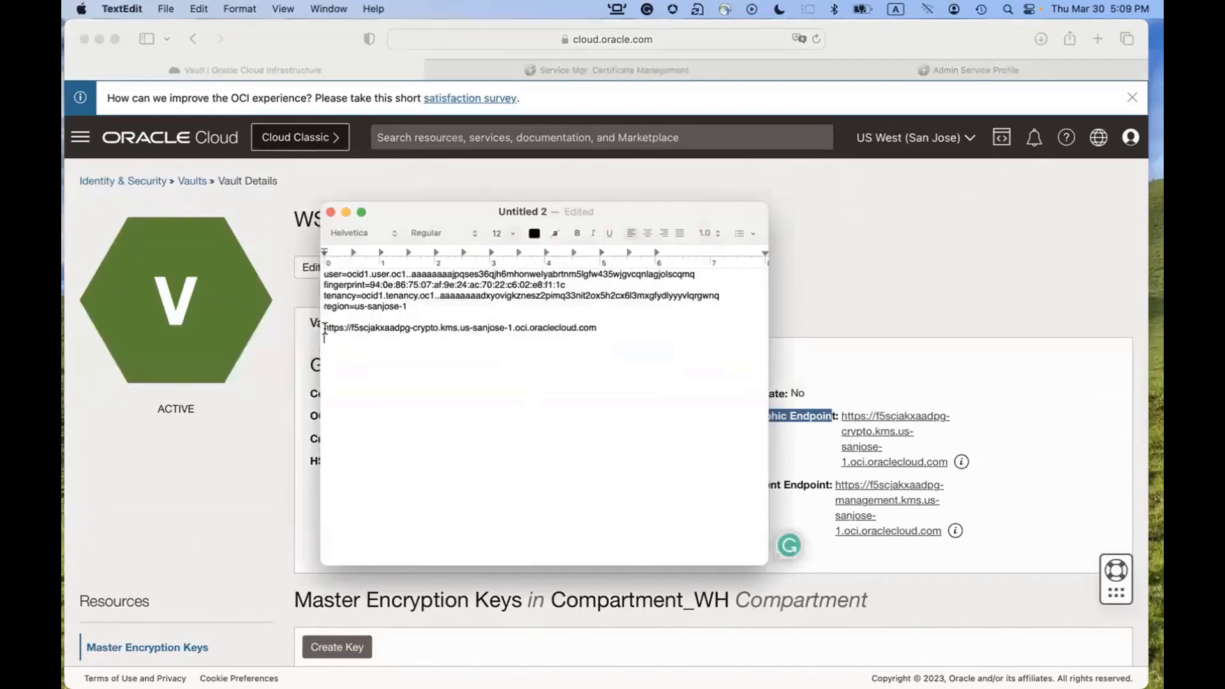
drag(325, 328, 601, 330)
key(super+c)
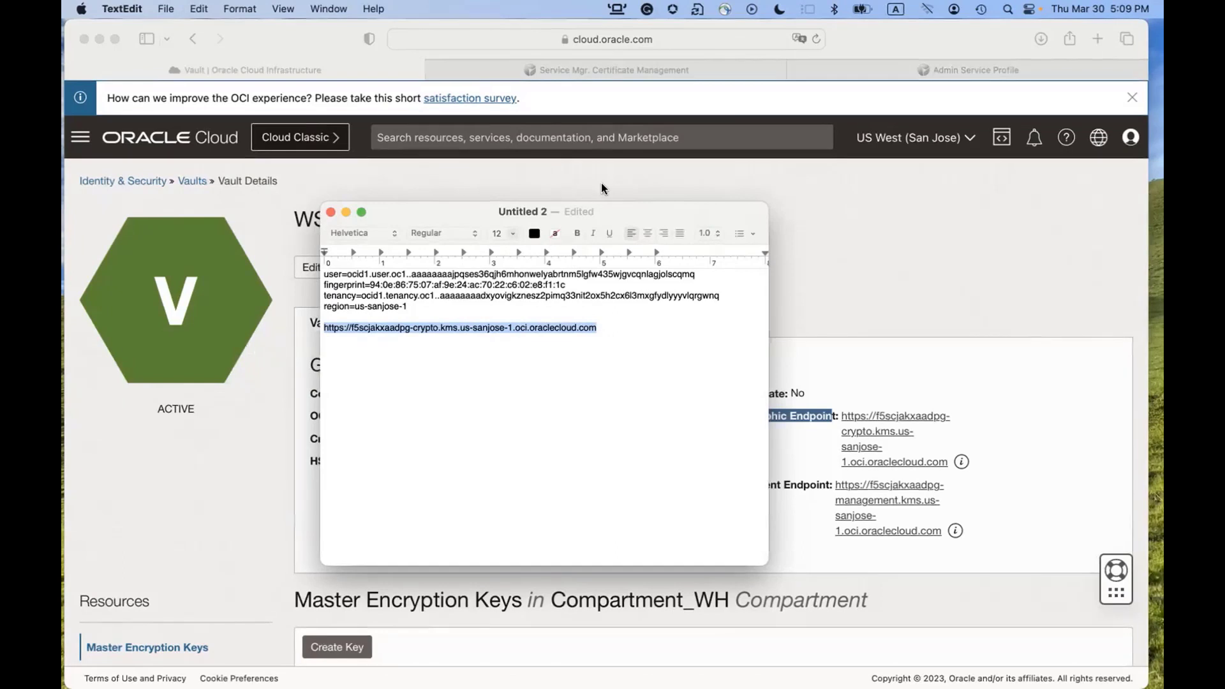
click(917, 69)
click(830, 327)
key(super+v)
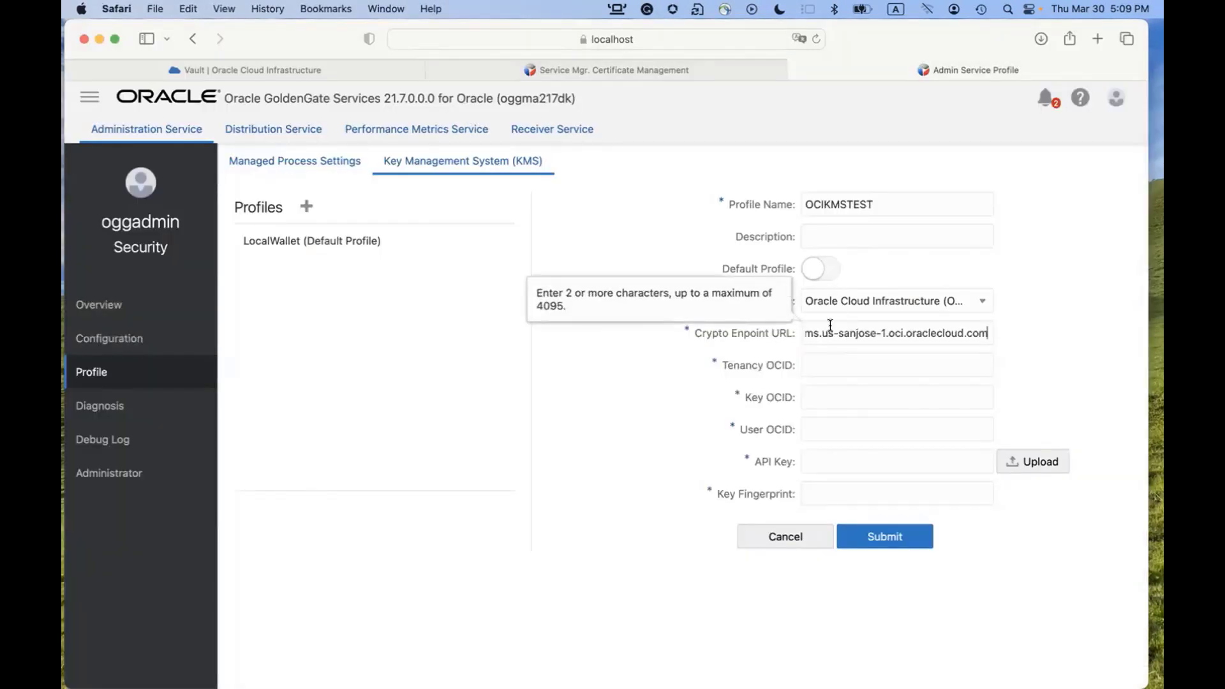
Paste the tenancy OCID from the notes into the Tenancy OCID field.
click(833, 367)
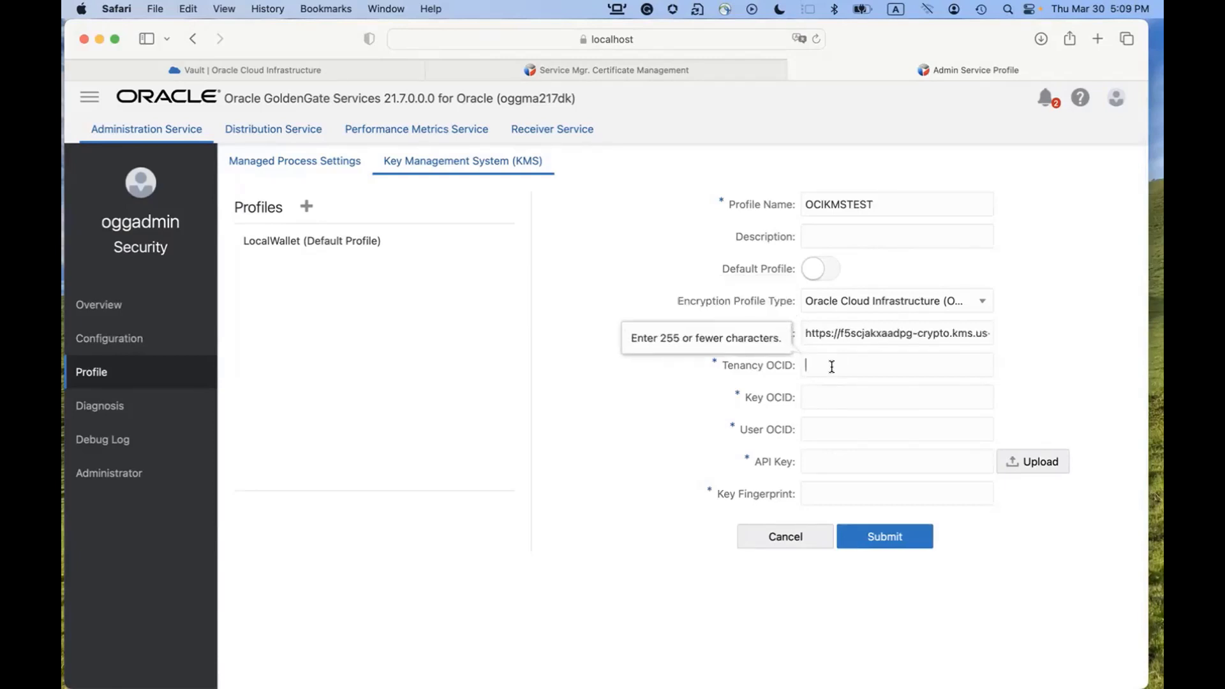
key(super+Tab)
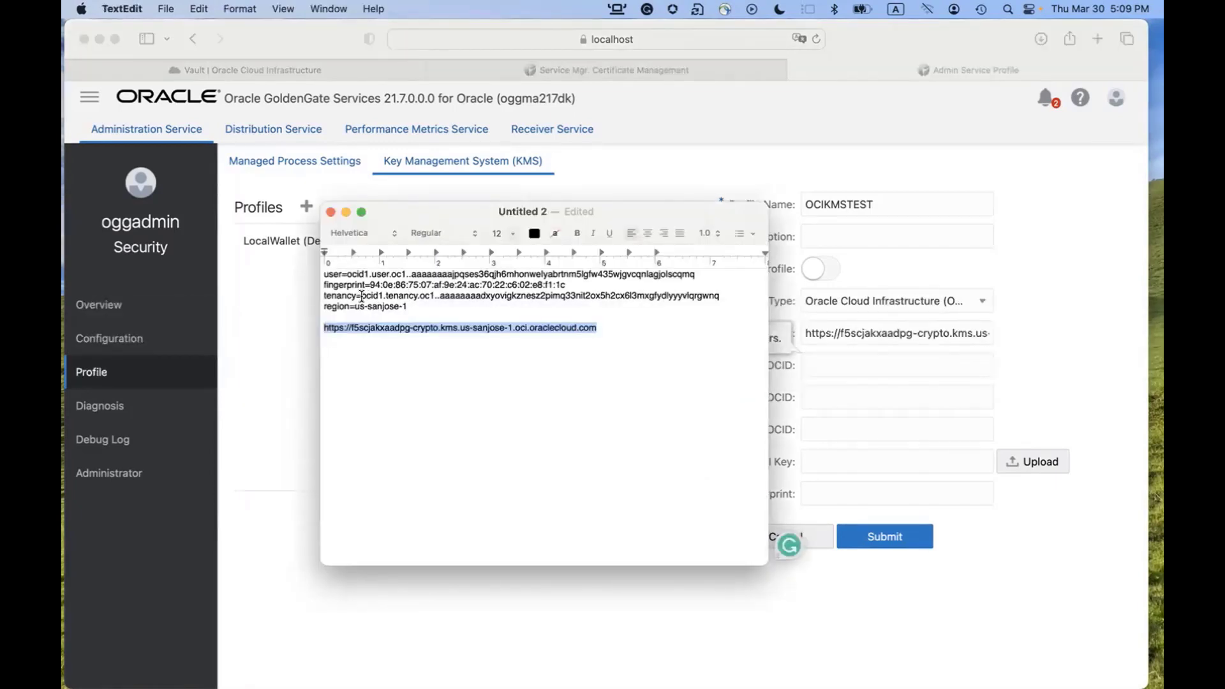
click(362, 296)
drag(362, 296, 716, 295)
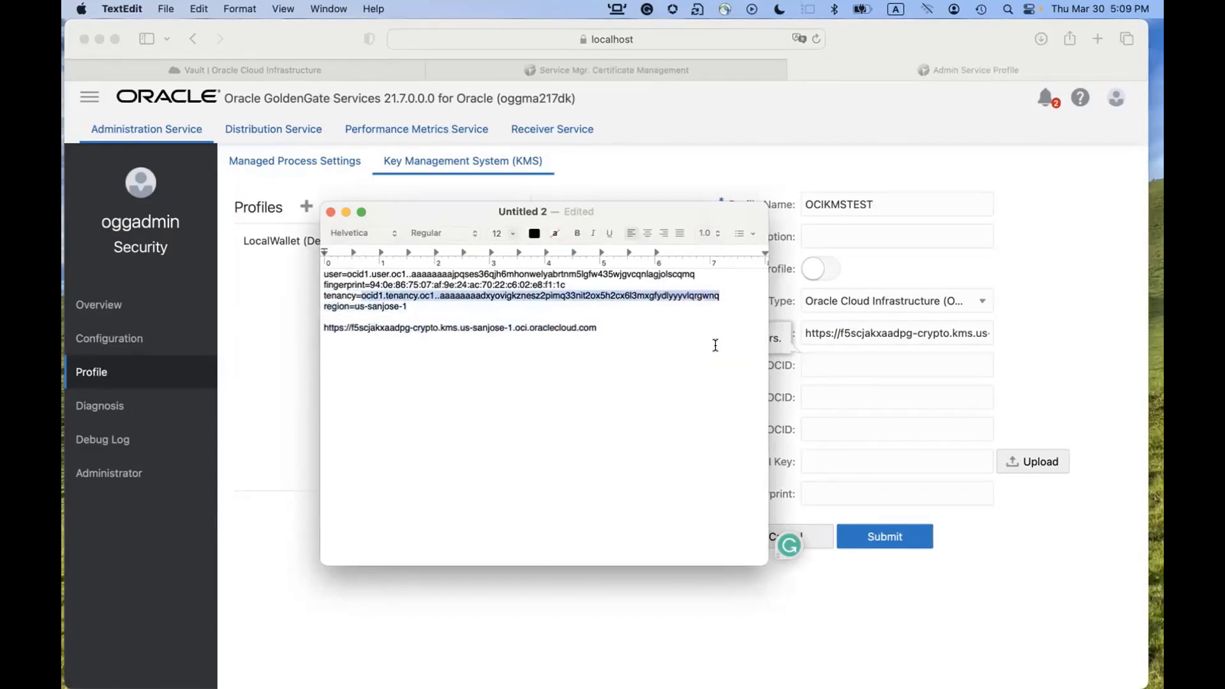
click(866, 365)
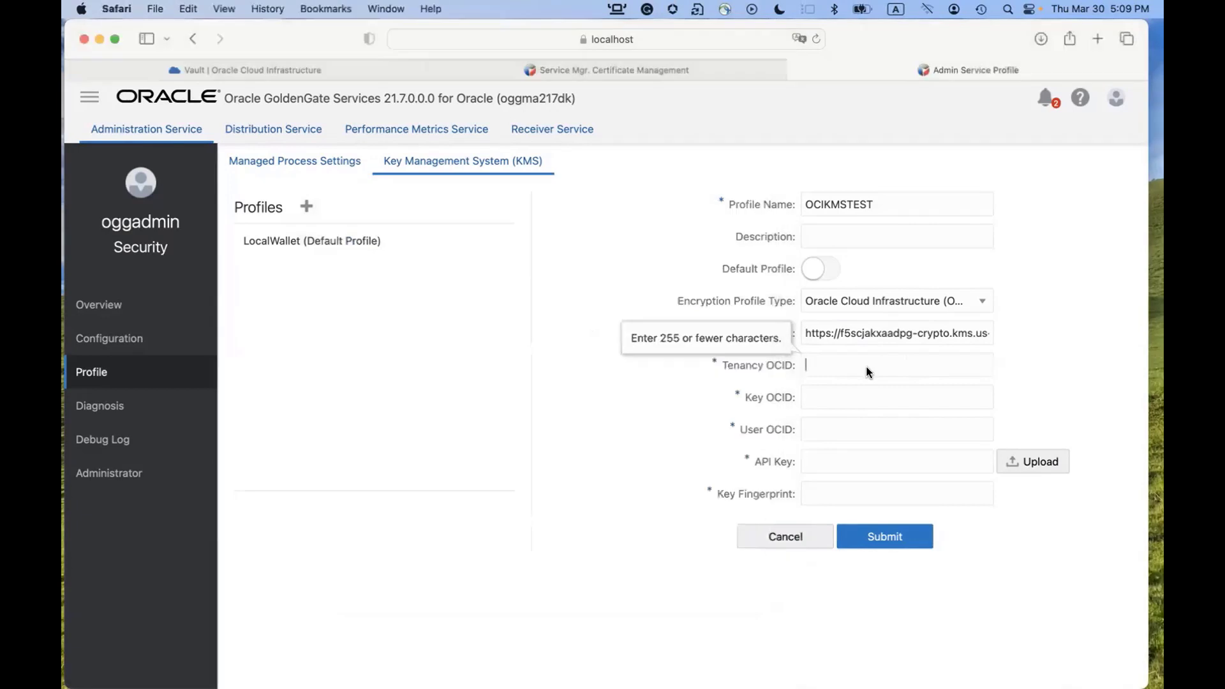
key(super+v)
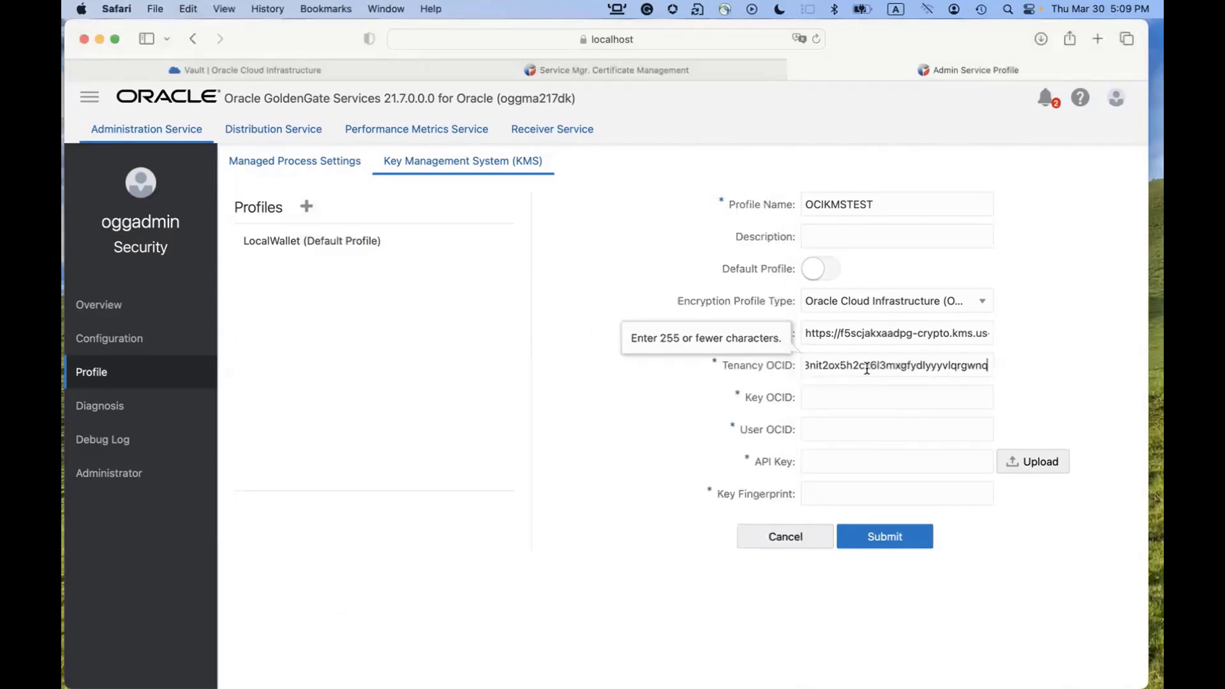
click(845, 395)
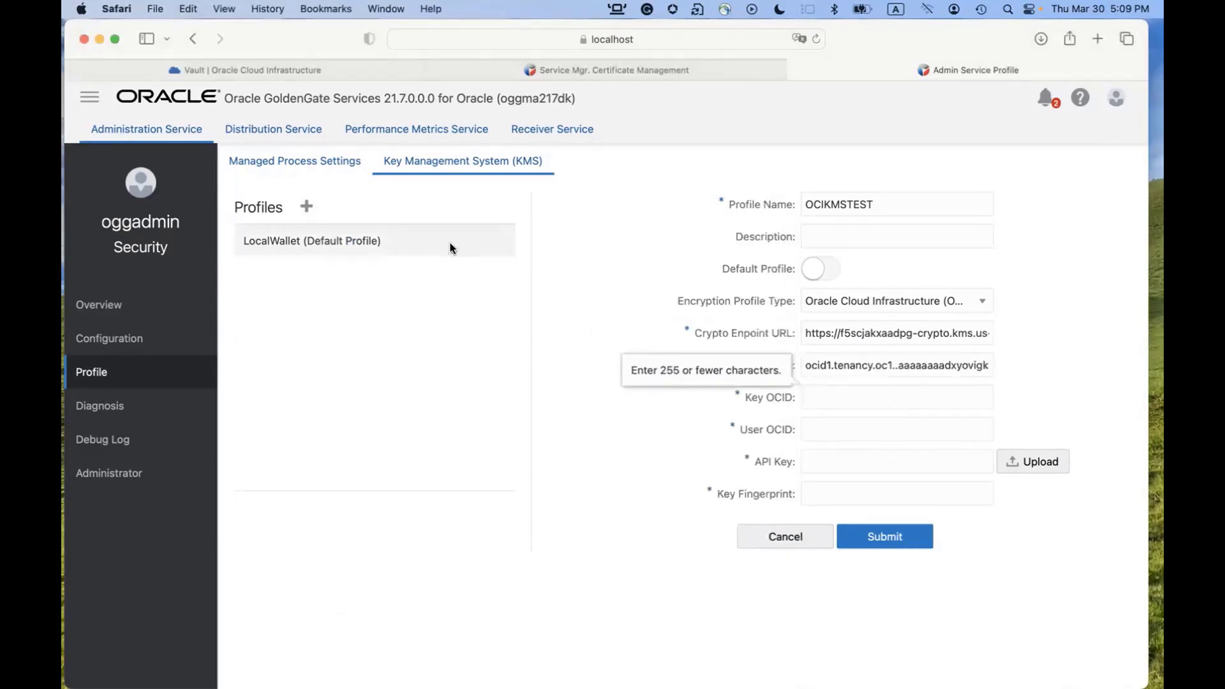
Copy the GGMasterKey OCID from the vault into the Key OCID field.
click(230, 69)
scroll(538, 390, down, 5)
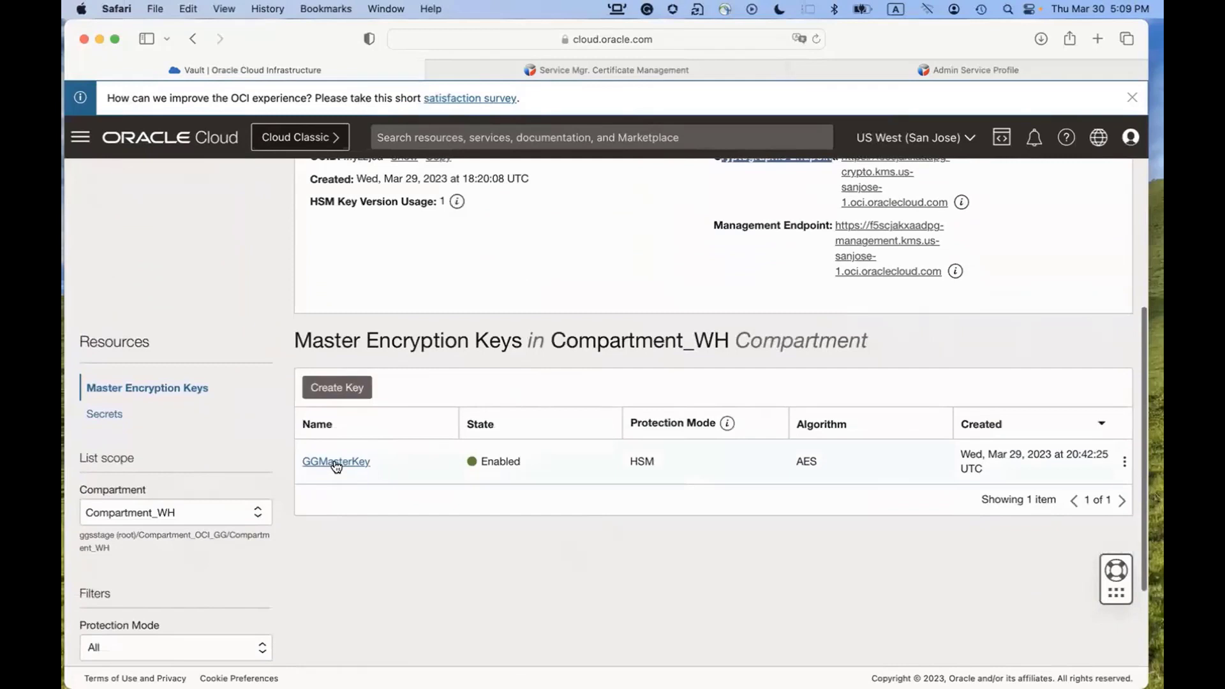
click(334, 465)
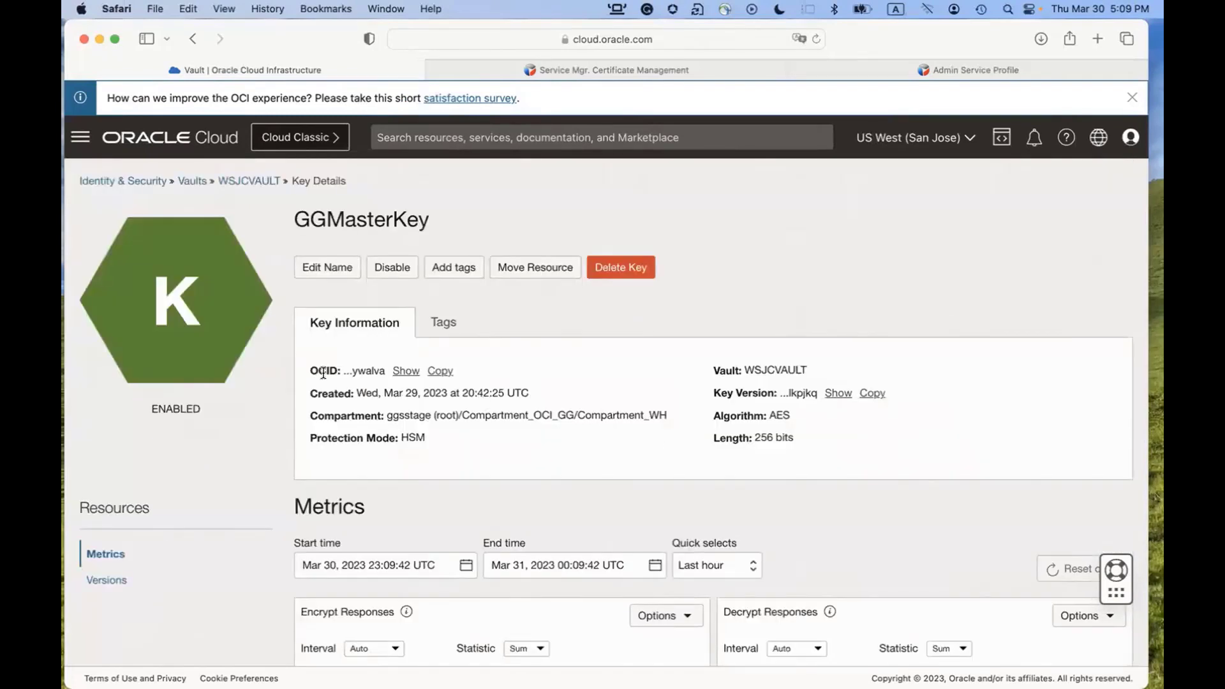
click(439, 373)
click(963, 68)
click(913, 393)
key(super+v)
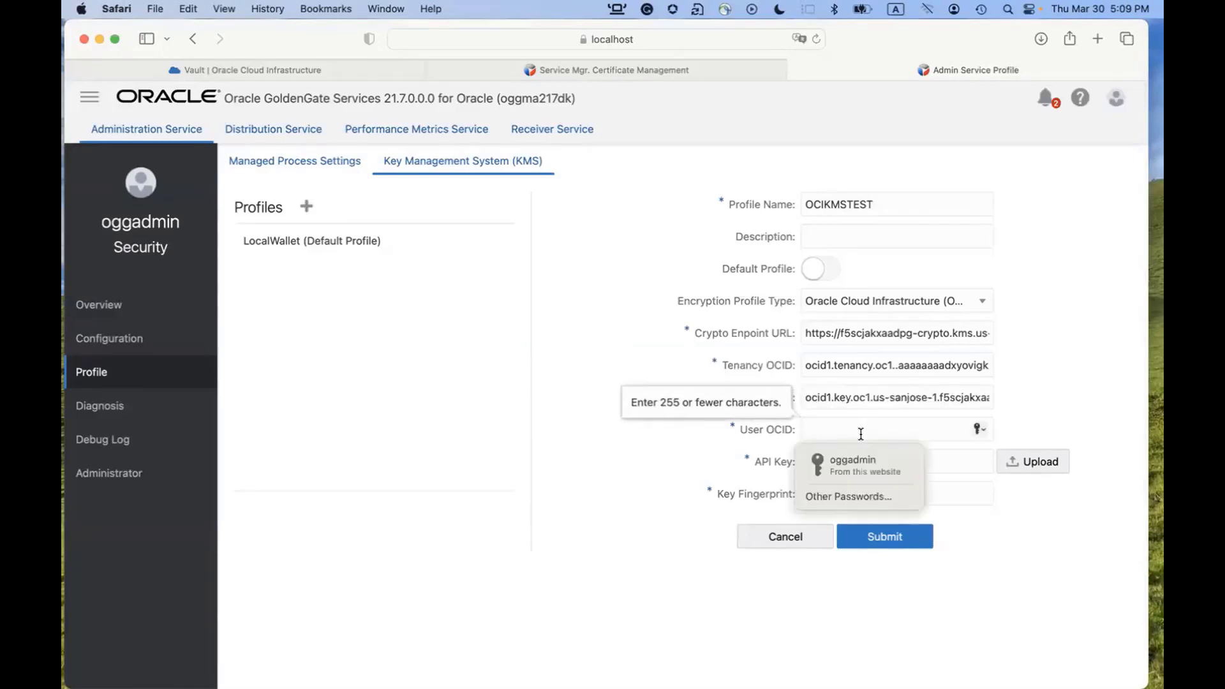
Fill the User OCID field with the user OCID from the notes.
key(super+Tab)
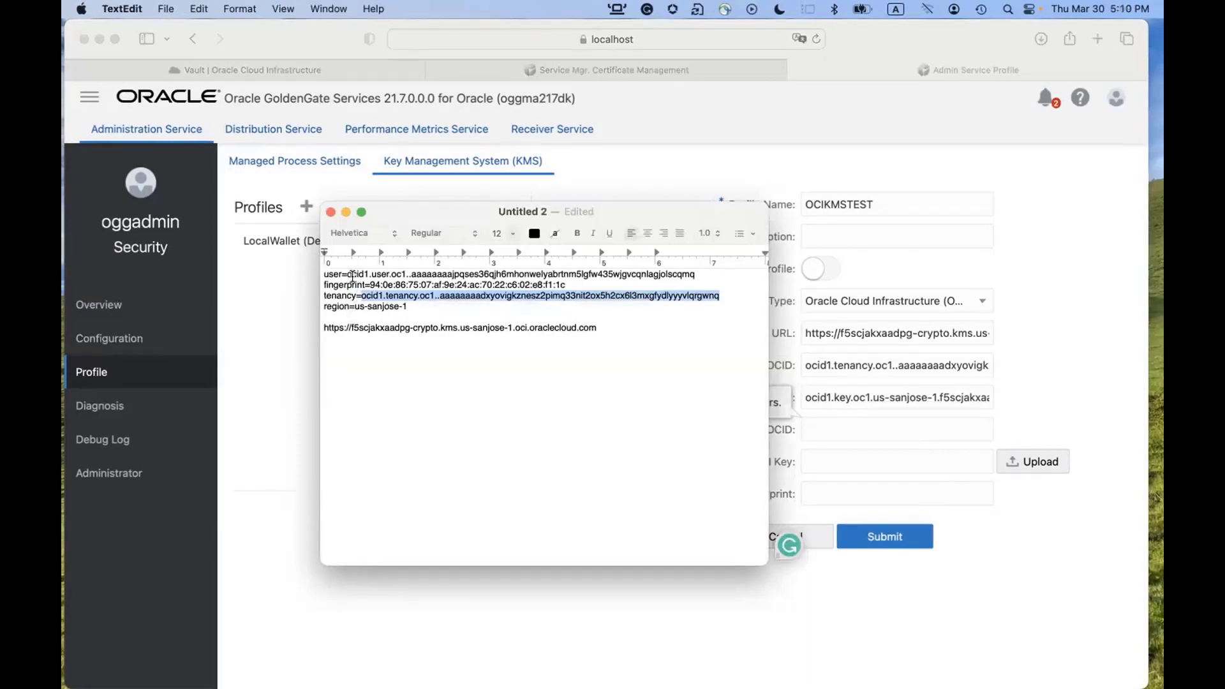
drag(348, 274, 700, 273)
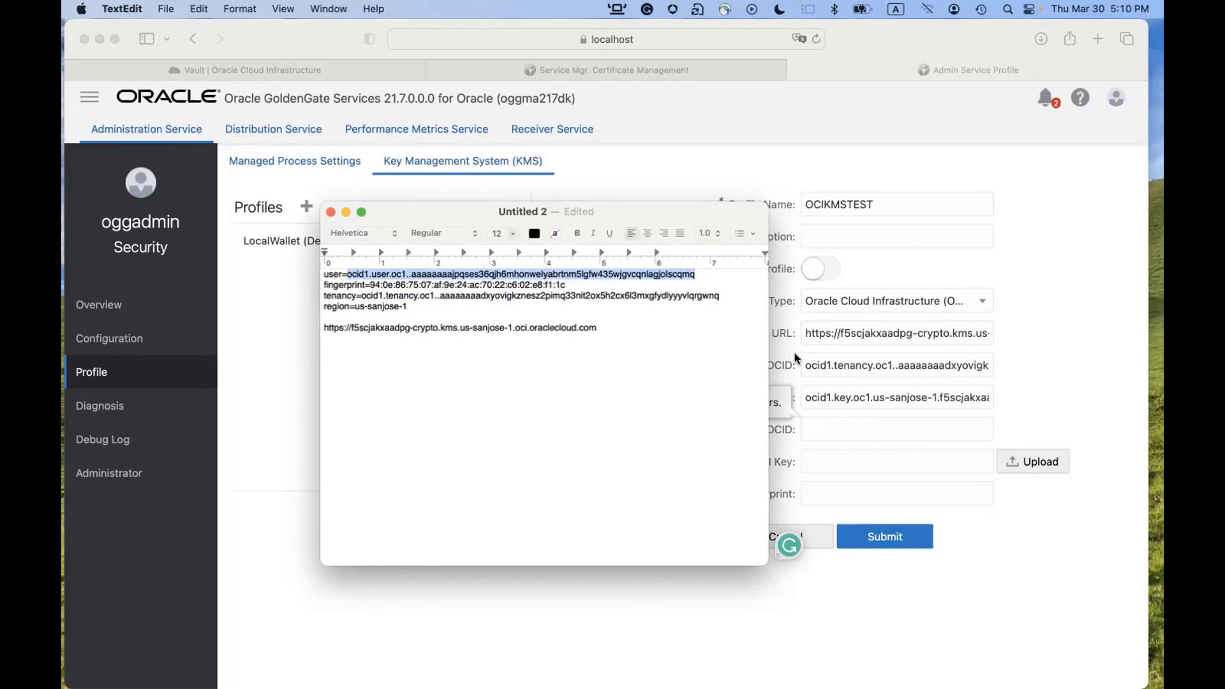
click(845, 425)
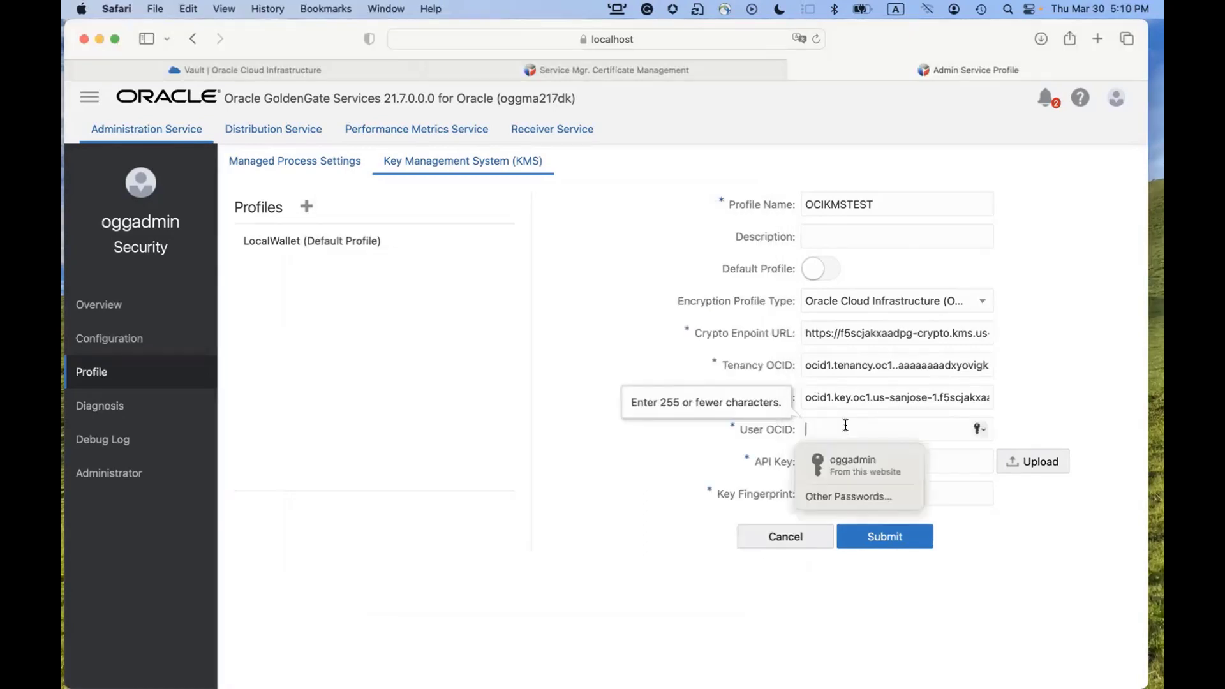
key(super+v)
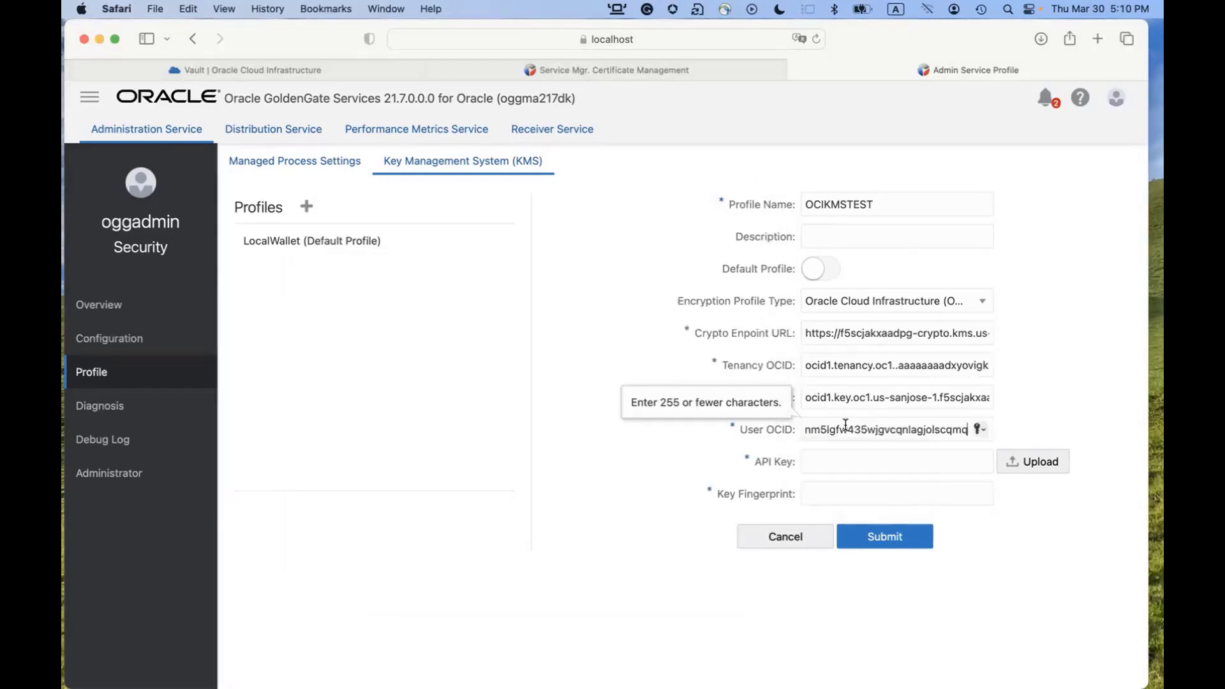
click(852, 461)
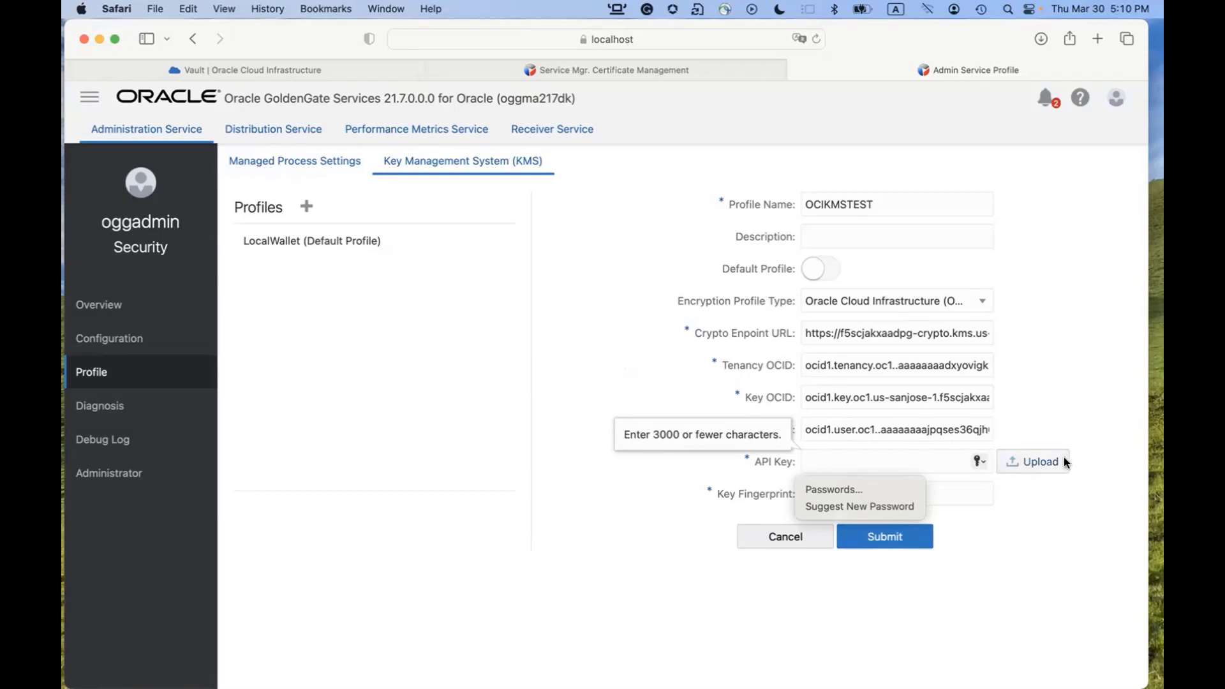
Upload API_privatekey.pem from the Downloads folder as the profile's API Key.
click(1044, 461)
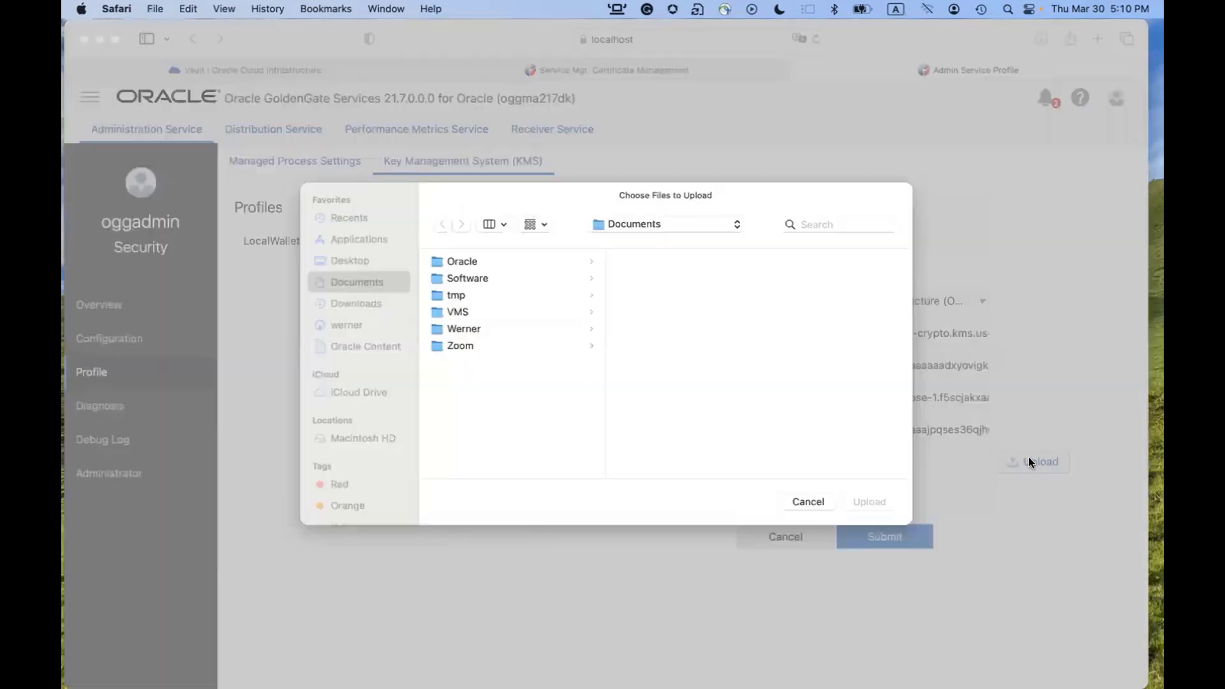
click(355, 303)
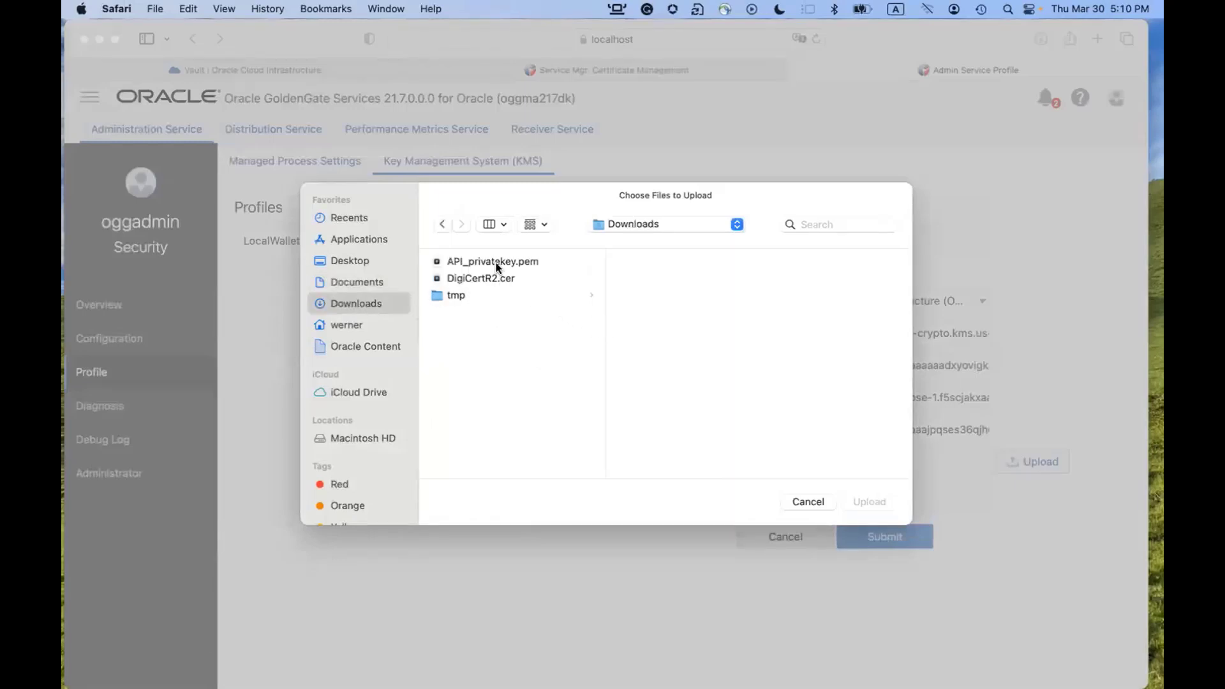
click(496, 263)
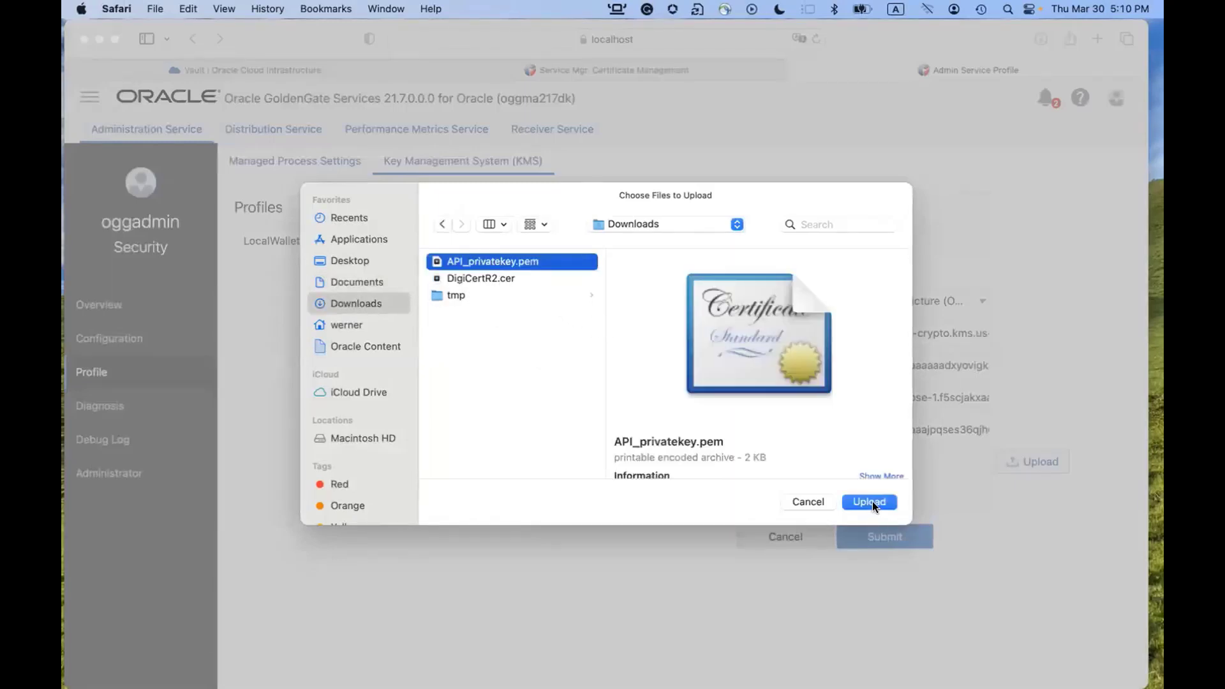
click(872, 501)
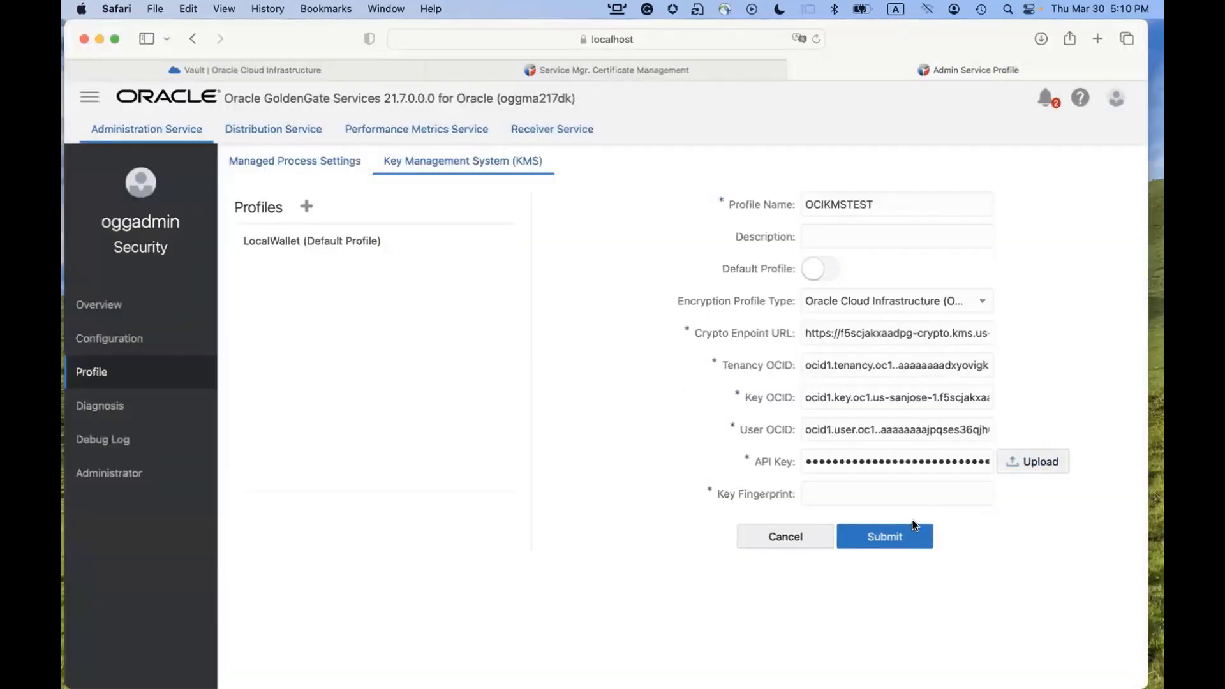
Paste the key fingerprint from the notes and set the description to 'OCI KMS Test'.
click(853, 495)
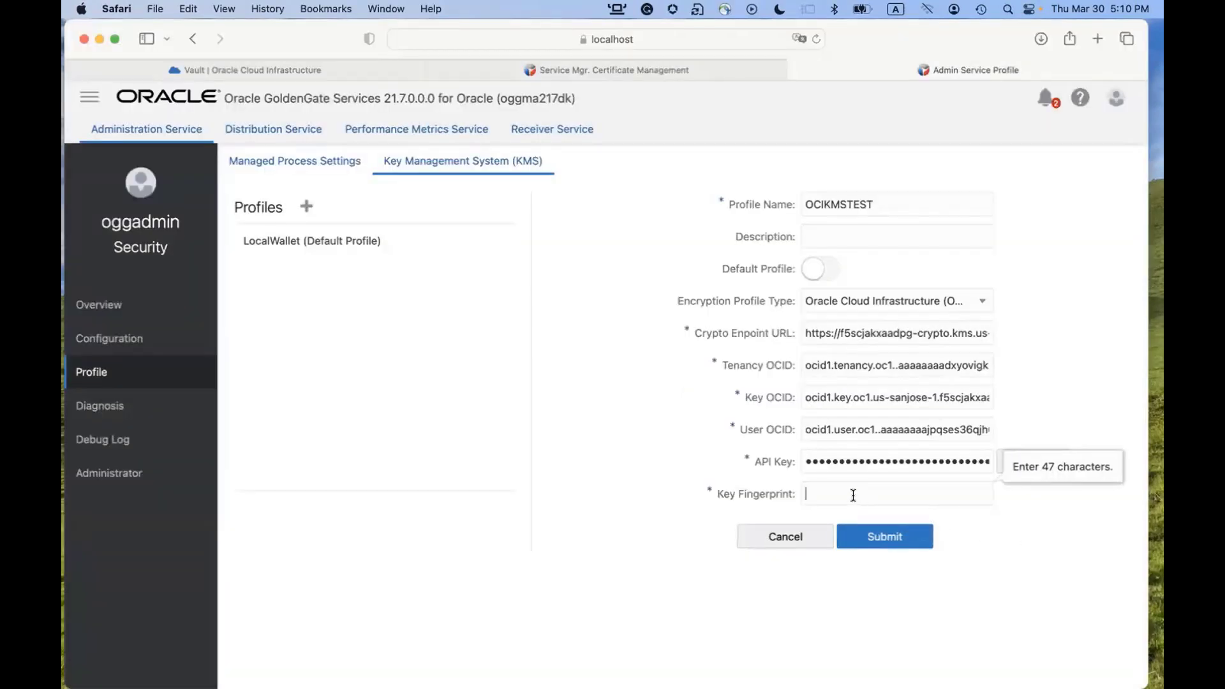
key(super+Tab)
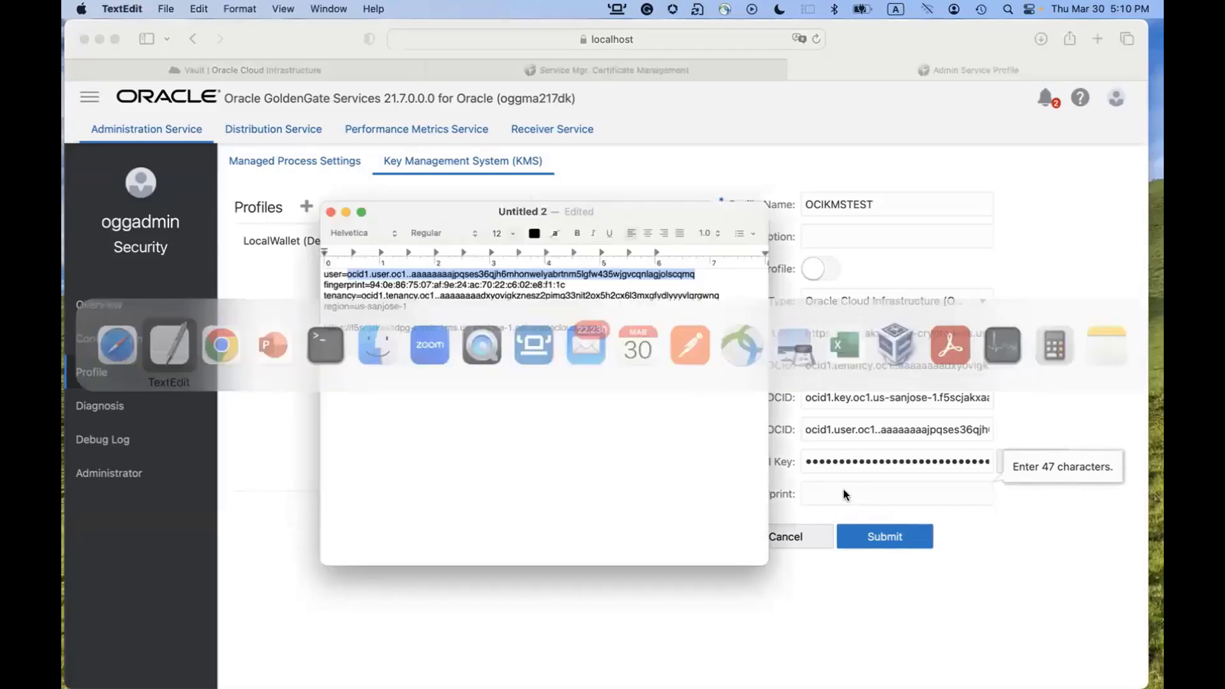
click(374, 286)
drag(374, 286, 571, 285)
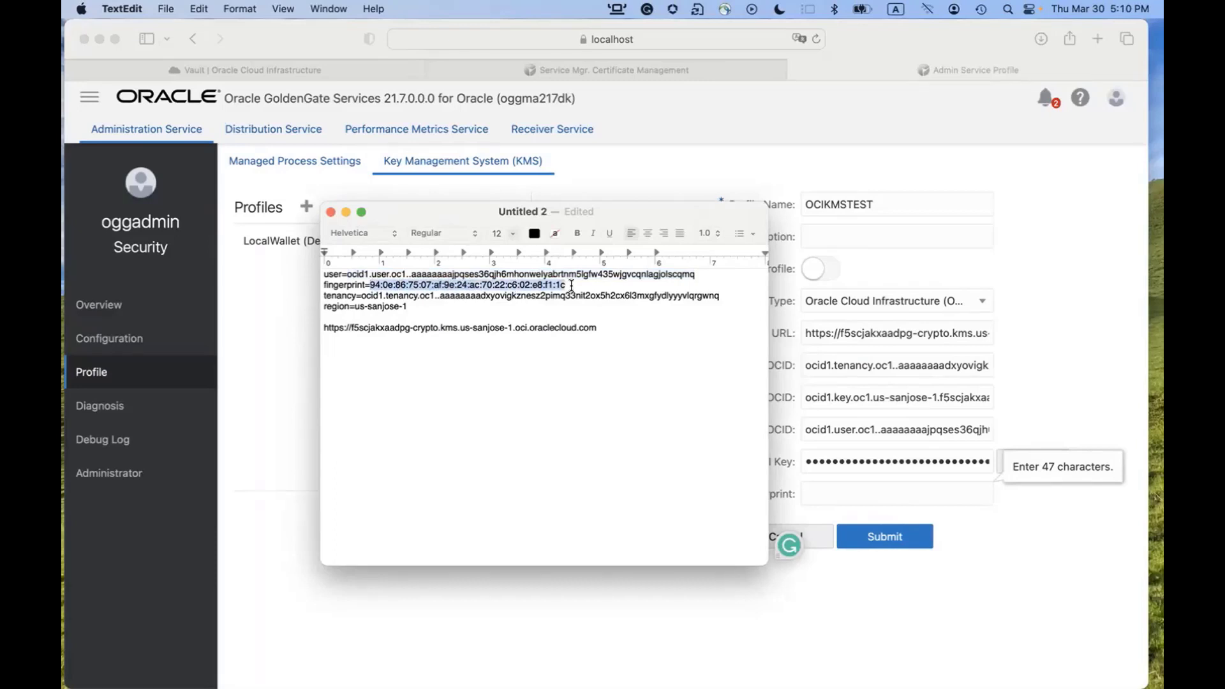
click(849, 496)
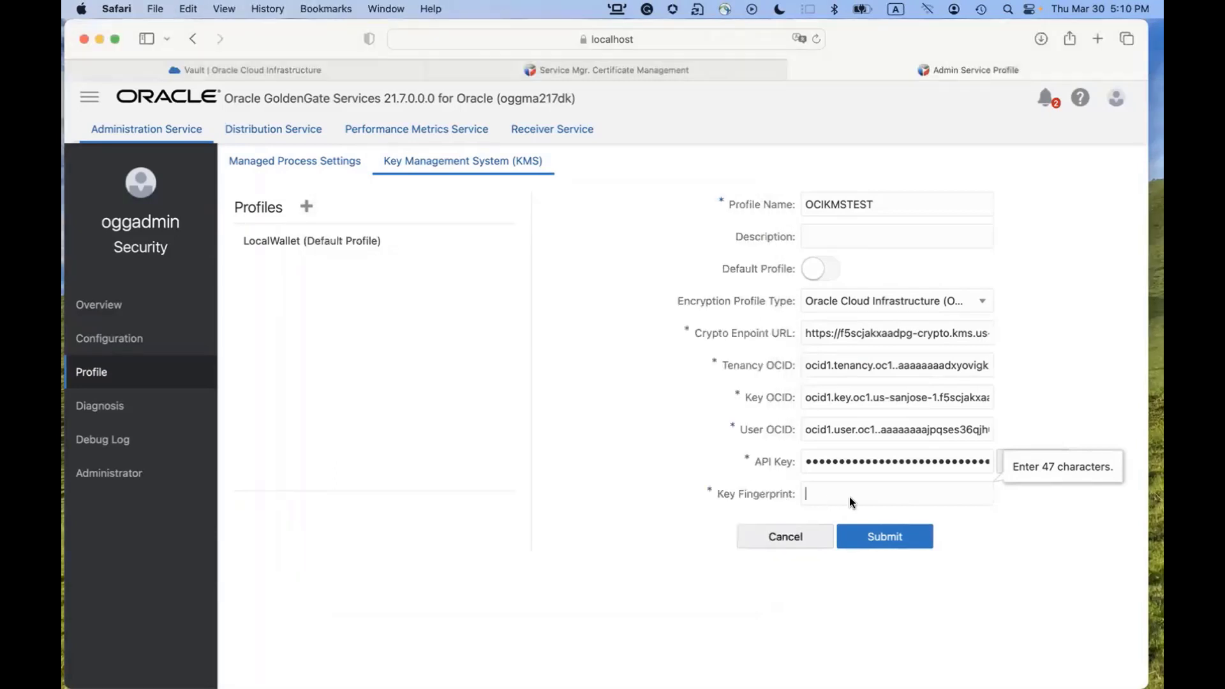
key(super+v)
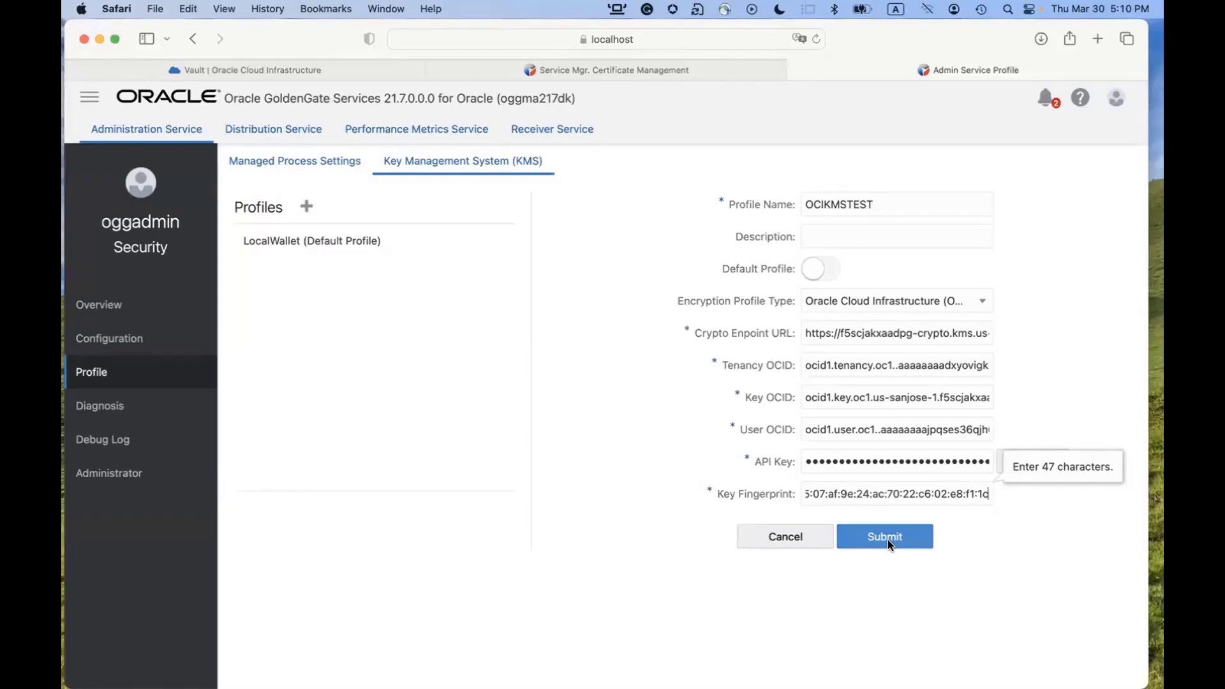
click(860, 240)
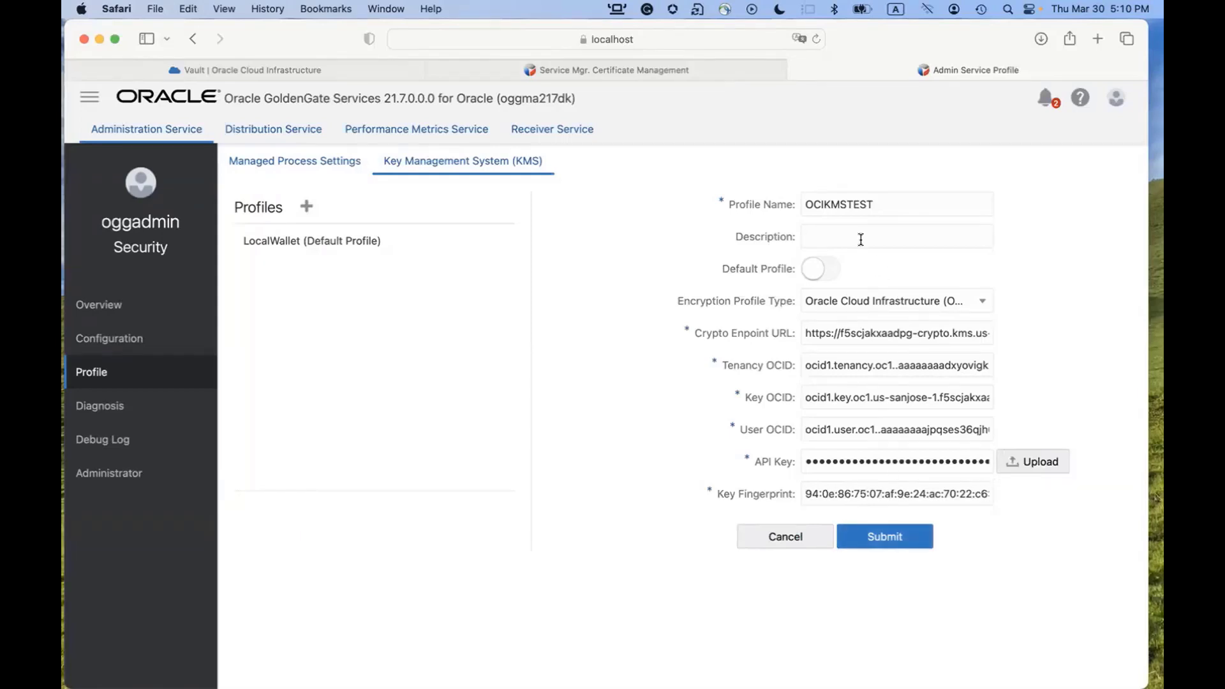
text(OCI KMS Test)
Submit the OCIKMSTEST profile, then validate it successfully against OCI KMS.
click(878, 527)
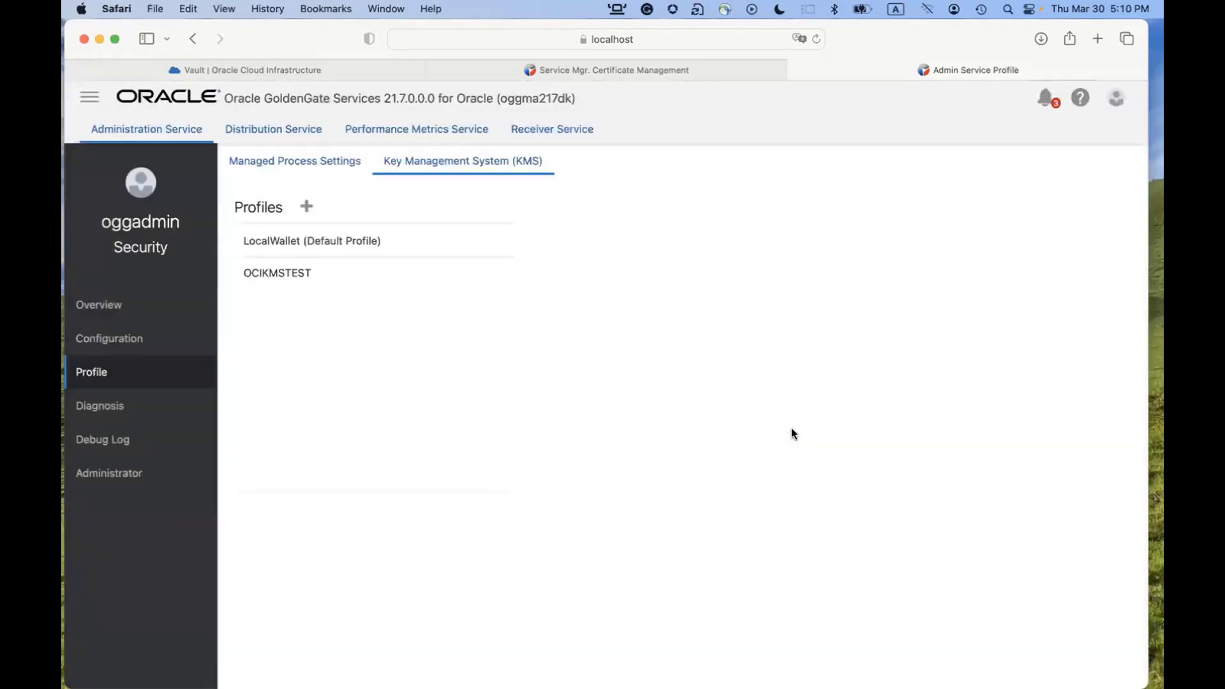
click(291, 275)
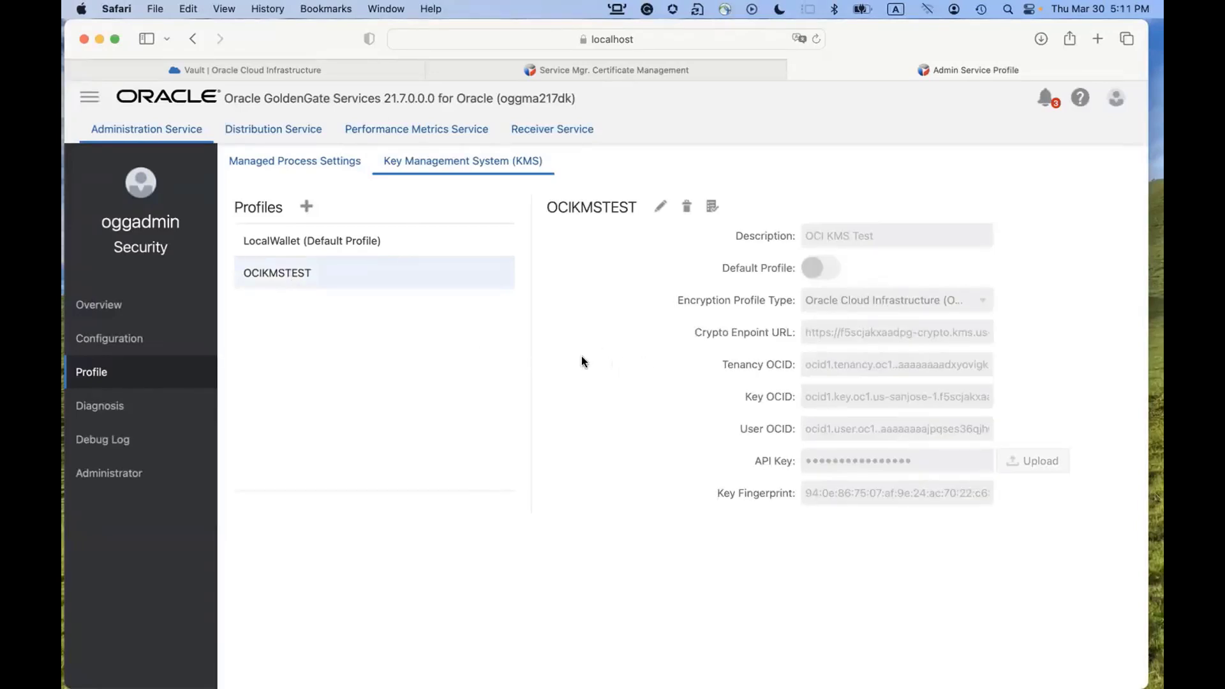
click(713, 206)
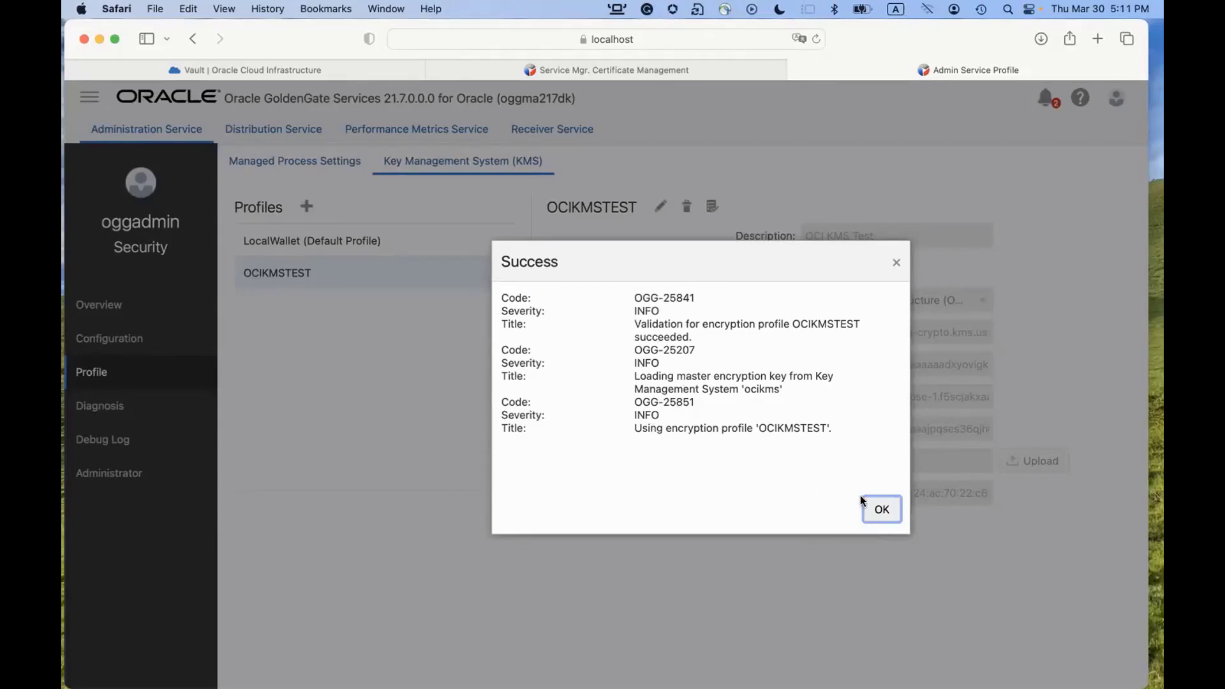
click(880, 513)
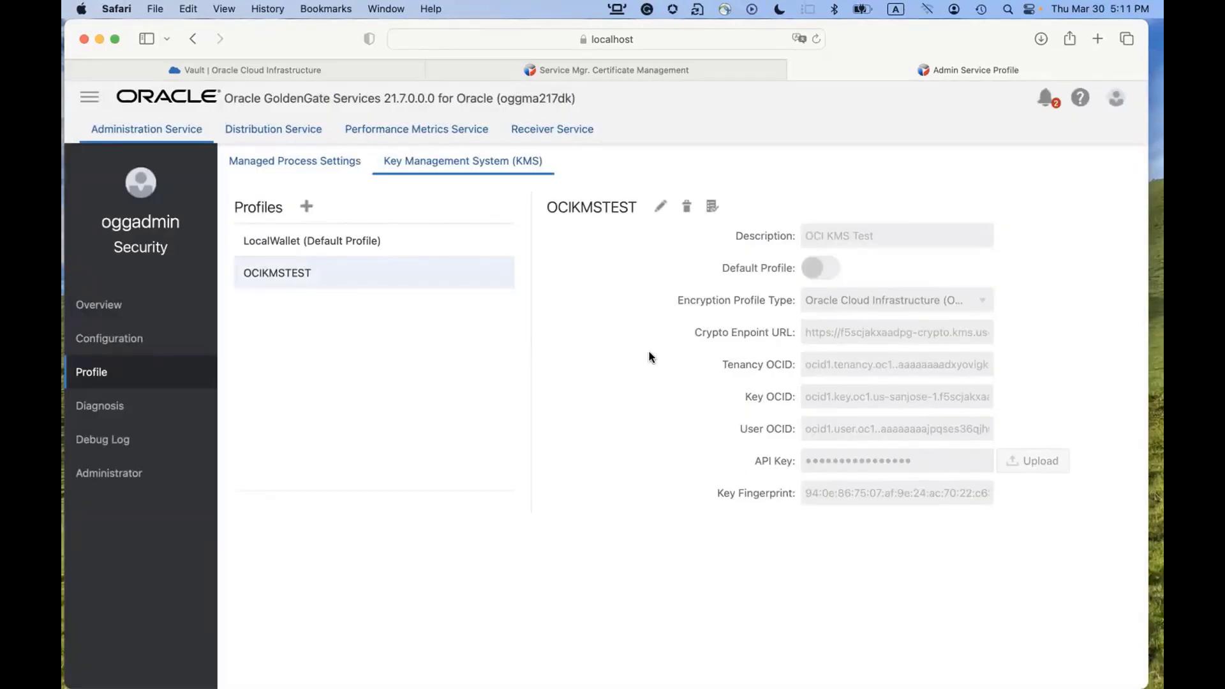
Start adding an integrated Extract named KTEST with trail name tt.
click(95, 307)
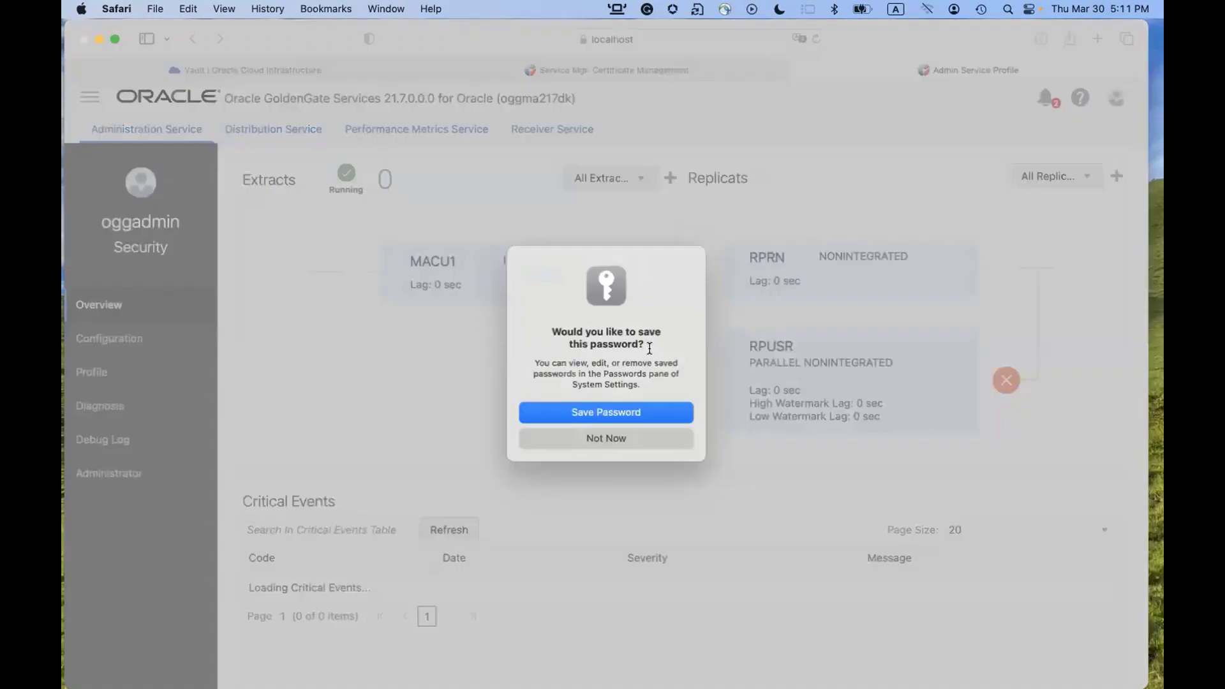
click(641, 418)
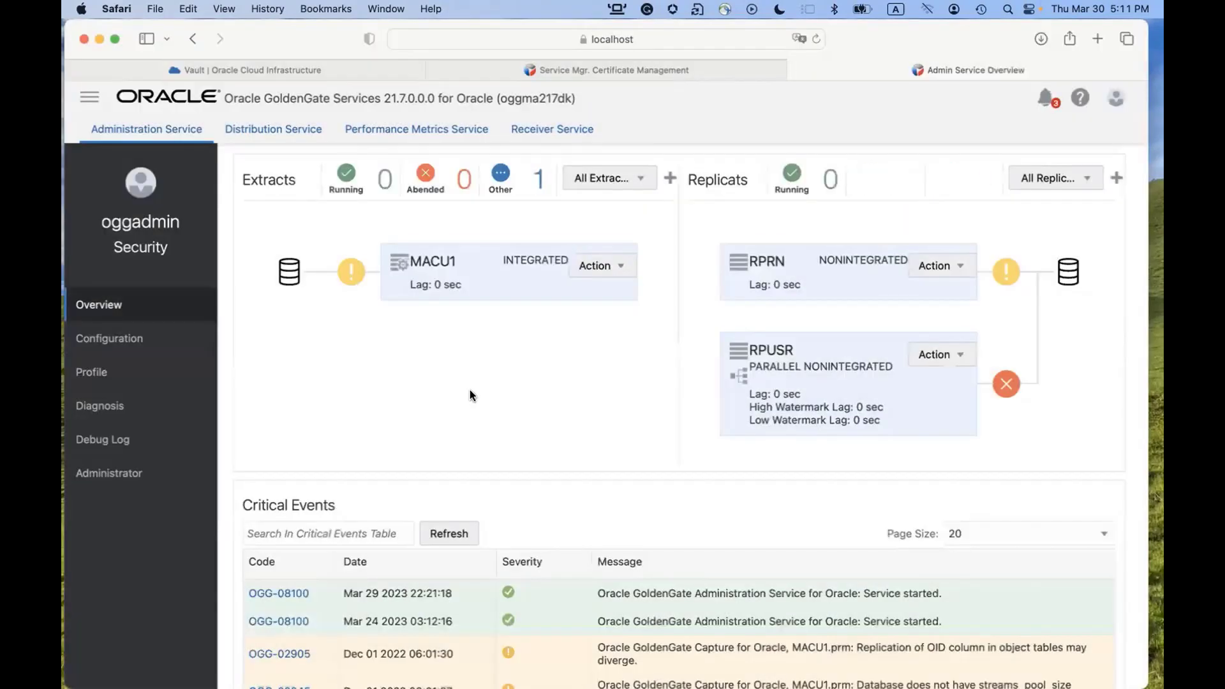
click(670, 180)
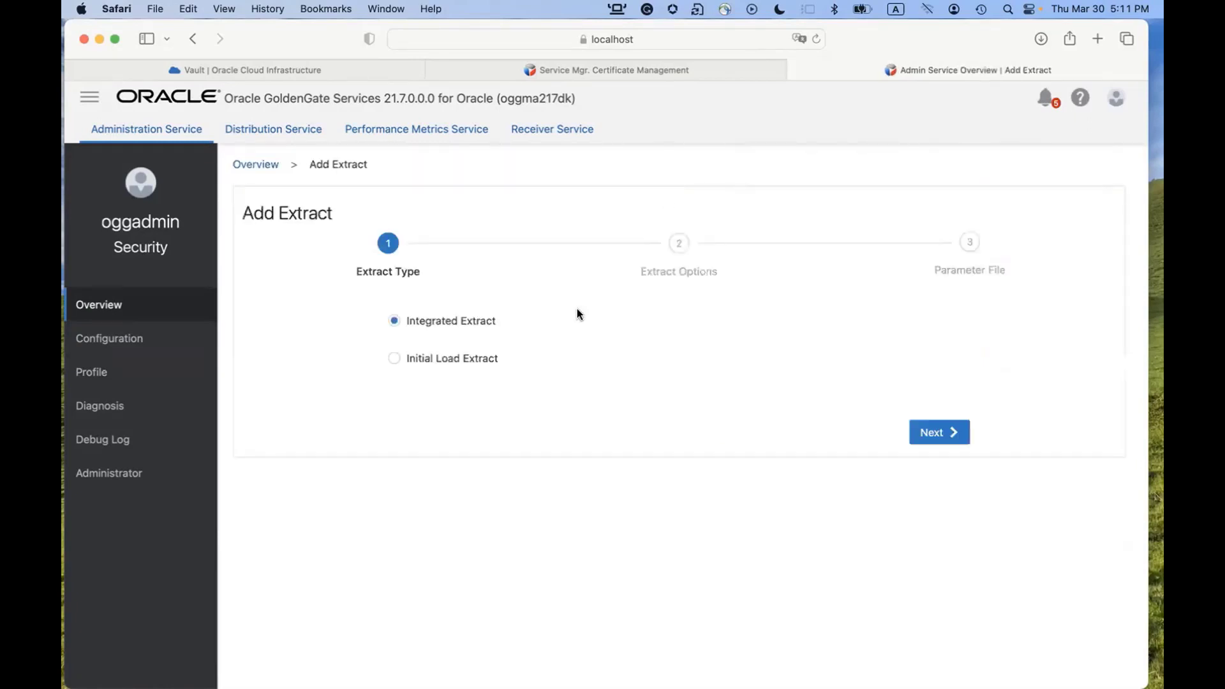
click(931, 433)
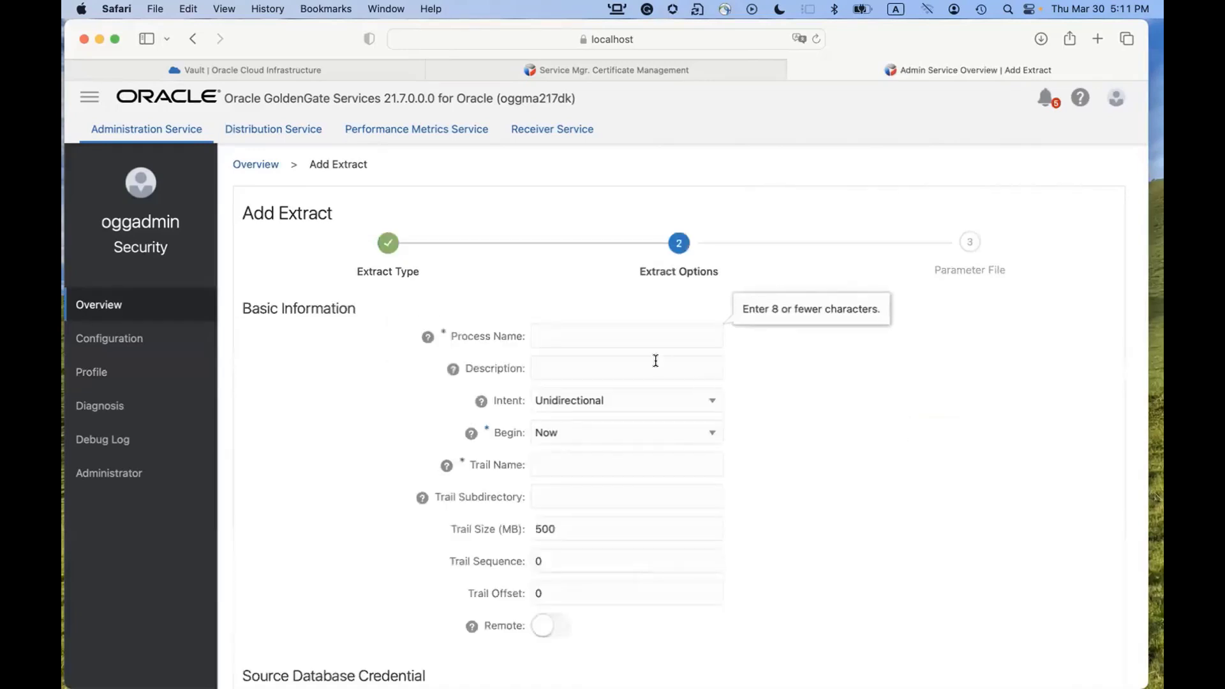
text(KTEST)
scroll(668, 412, down, 3)
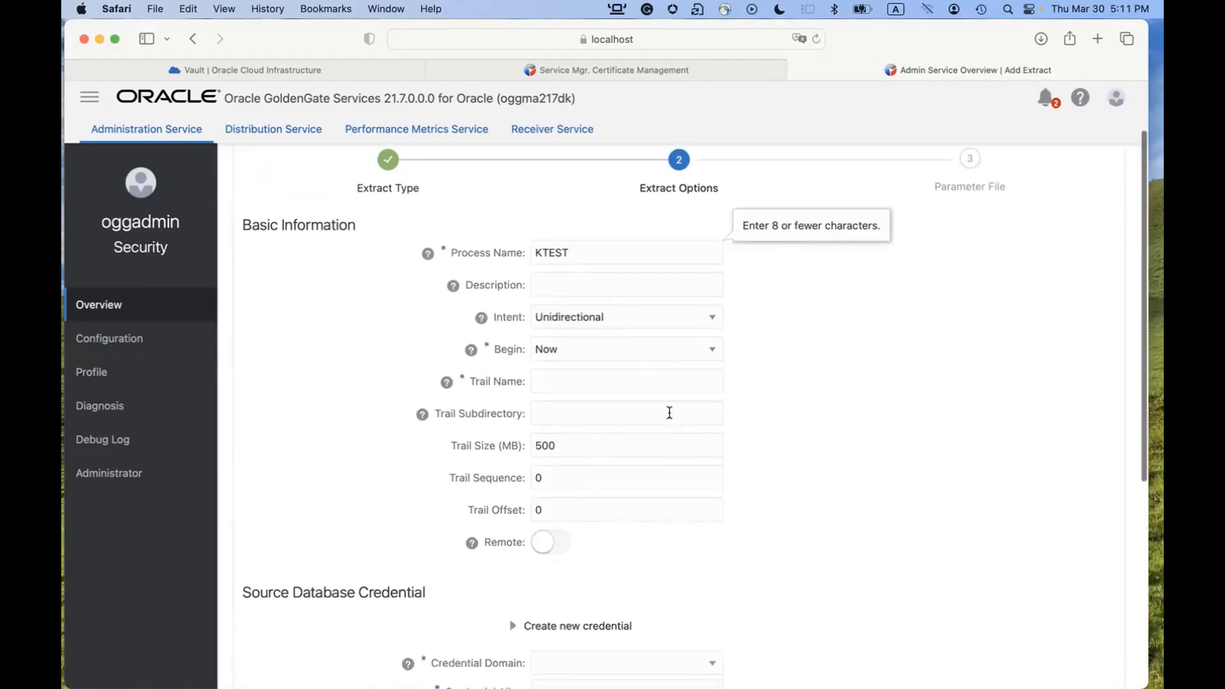
click(611, 383)
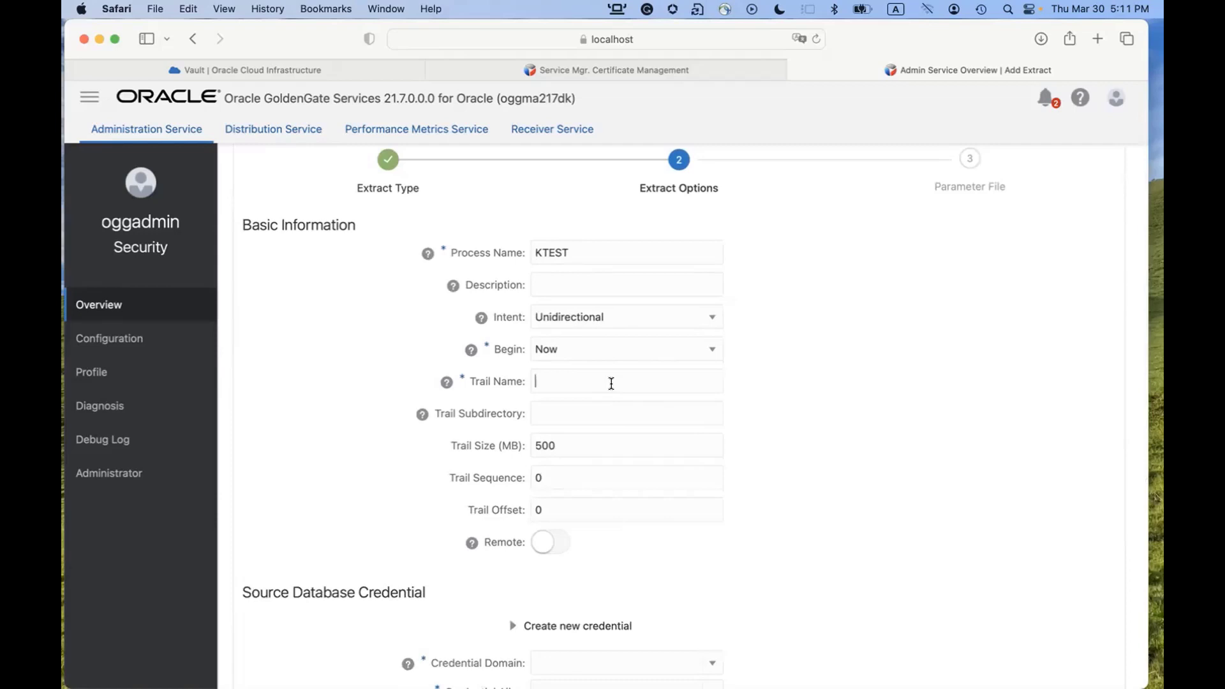
text(tt)
Choose credential domain OracleGoldenGate, alias Ora19mac, and register the Extract to WPDB.
scroll(637, 417, down, 2)
scroll(636, 418, down, 5)
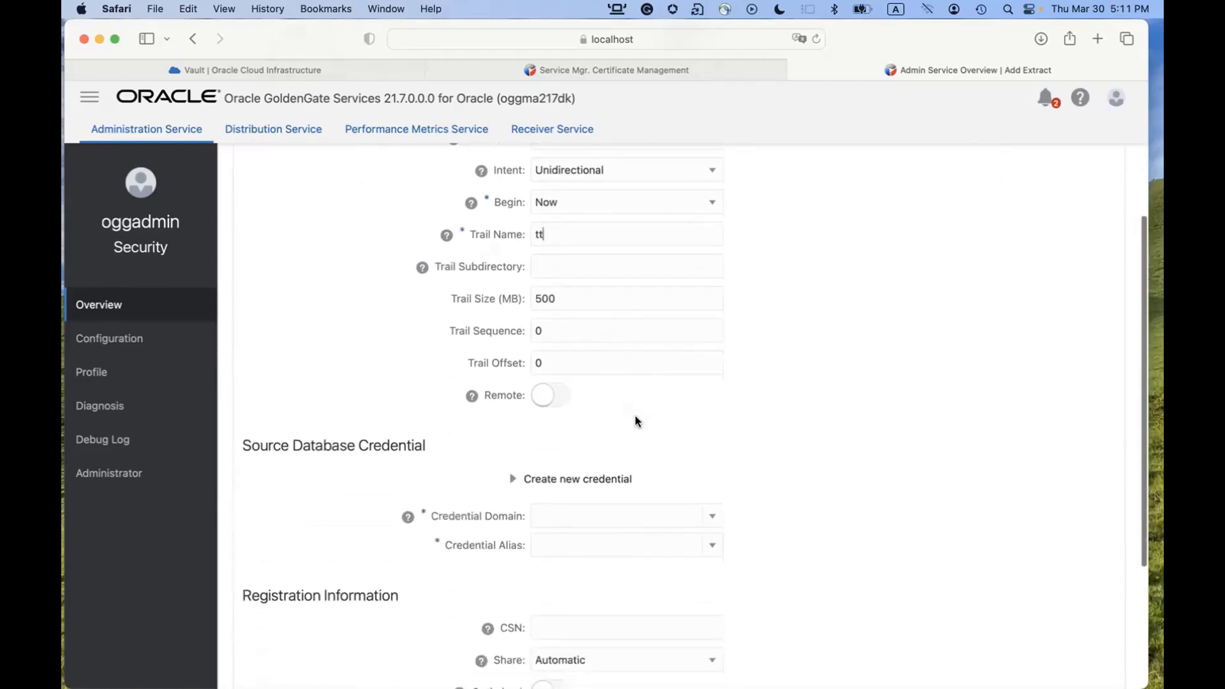
scroll(638, 418, down, 2)
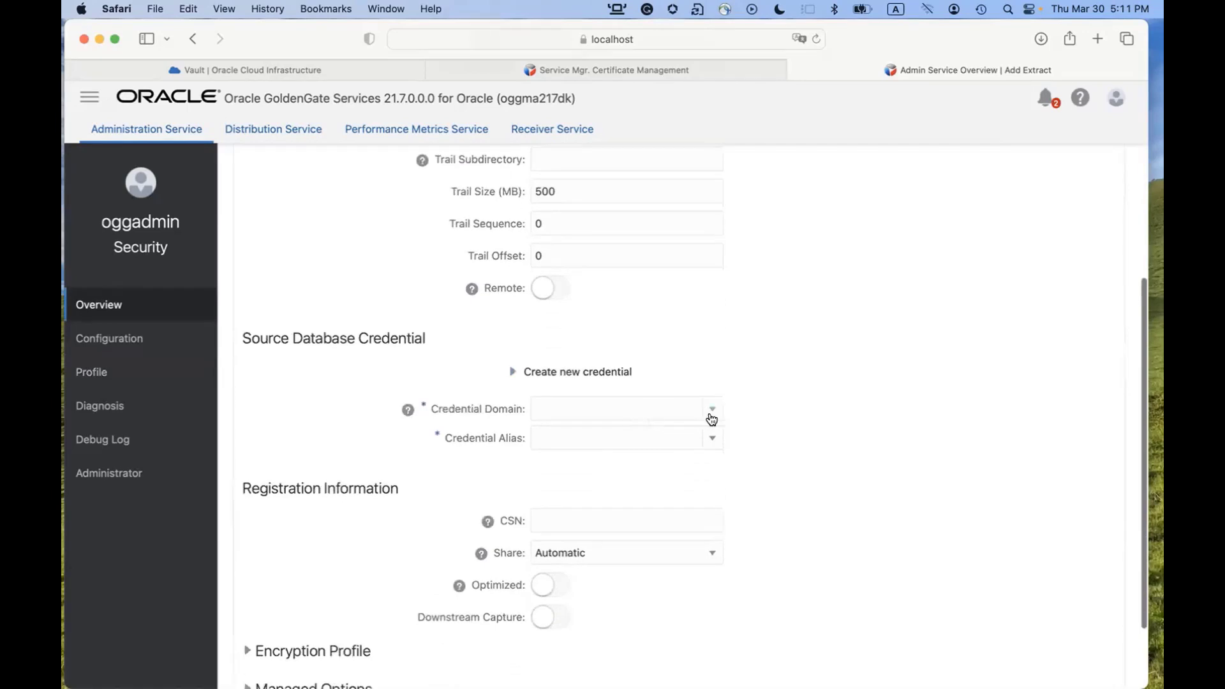
click(710, 412)
click(640, 453)
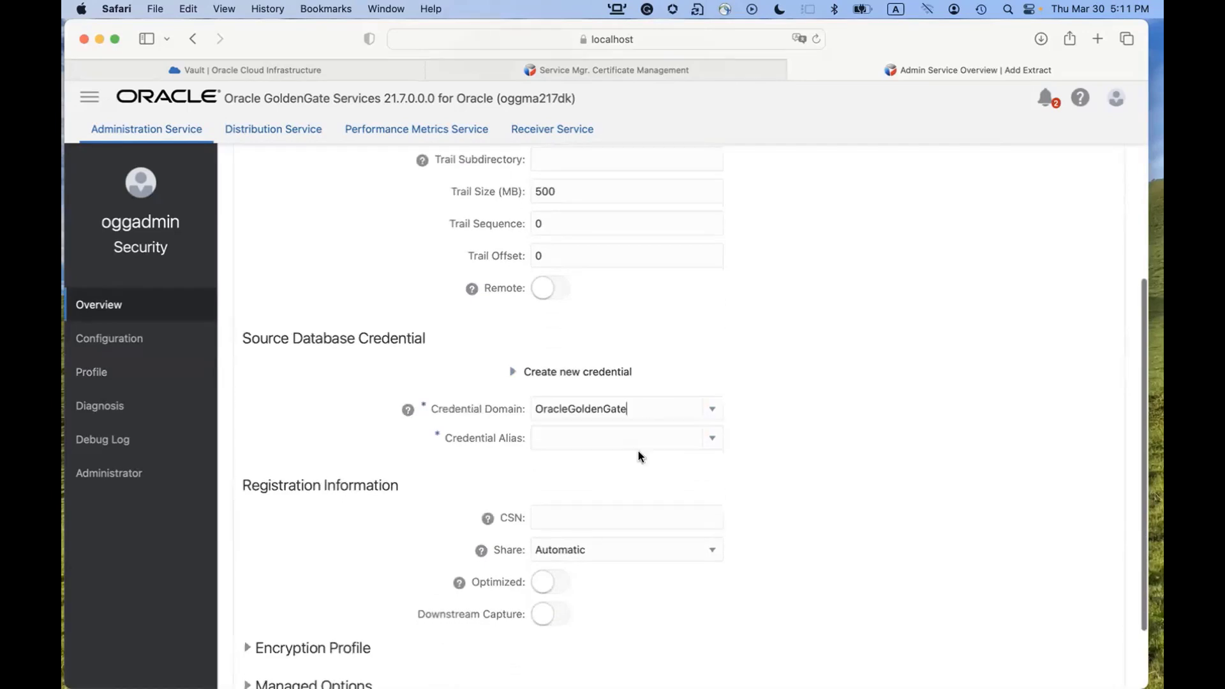
click(713, 440)
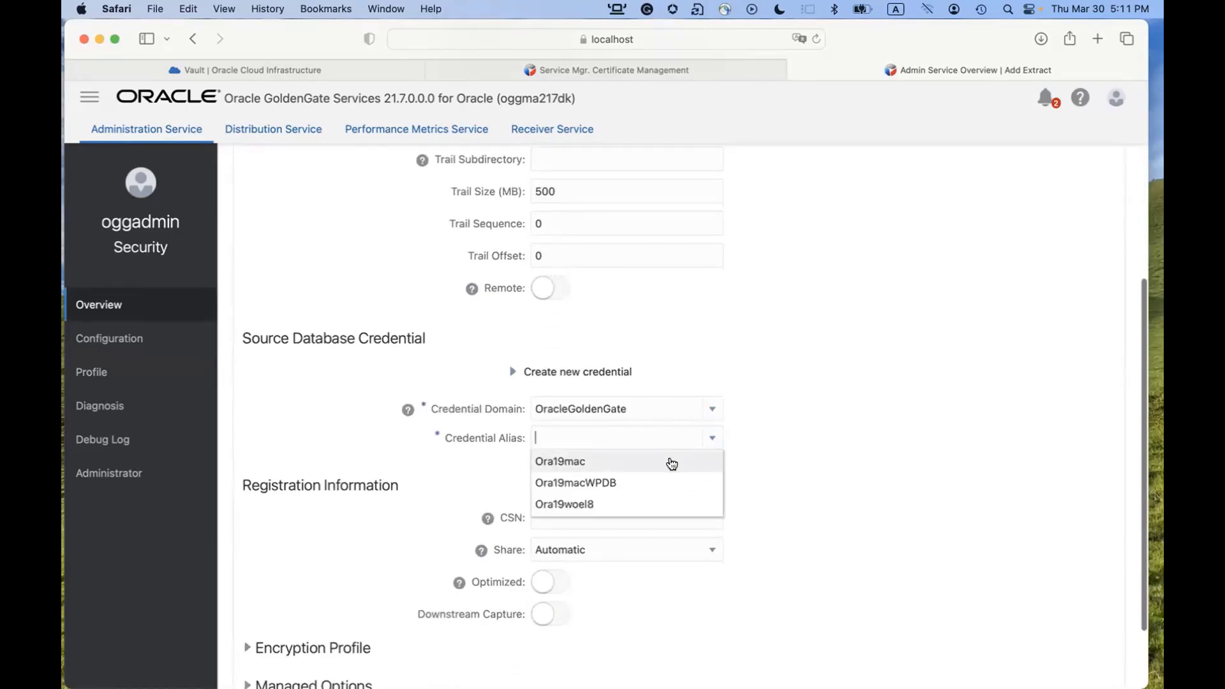
click(670, 462)
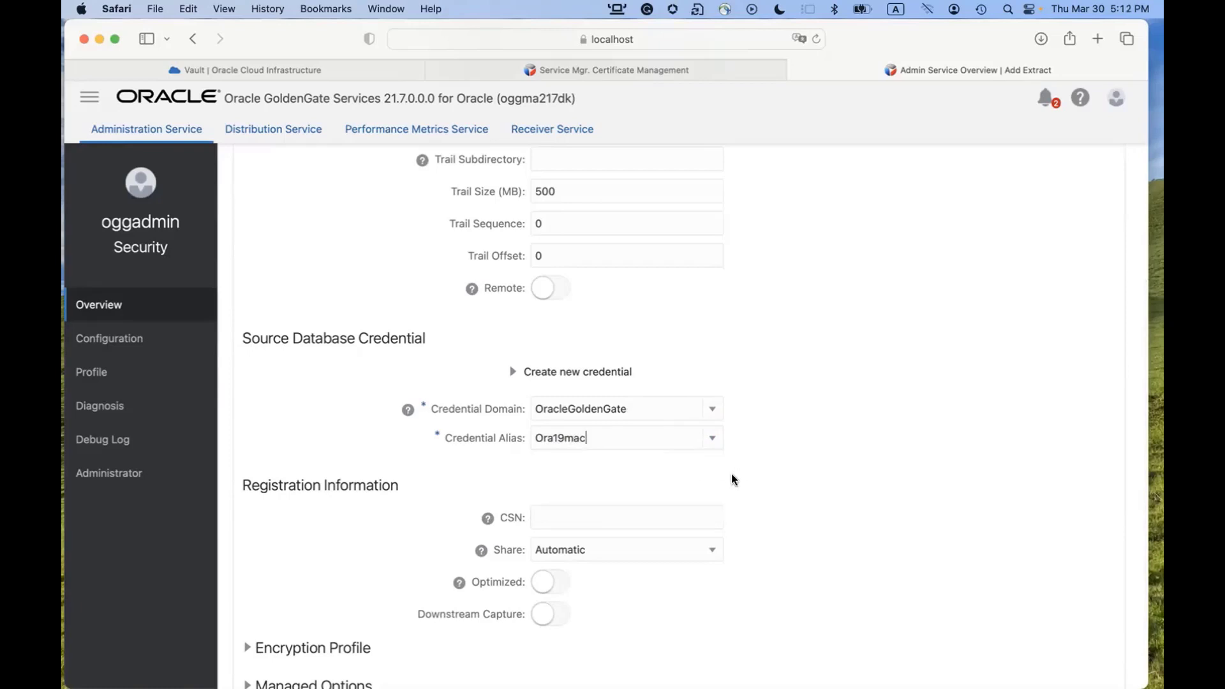
scroll(731, 479, down, 3)
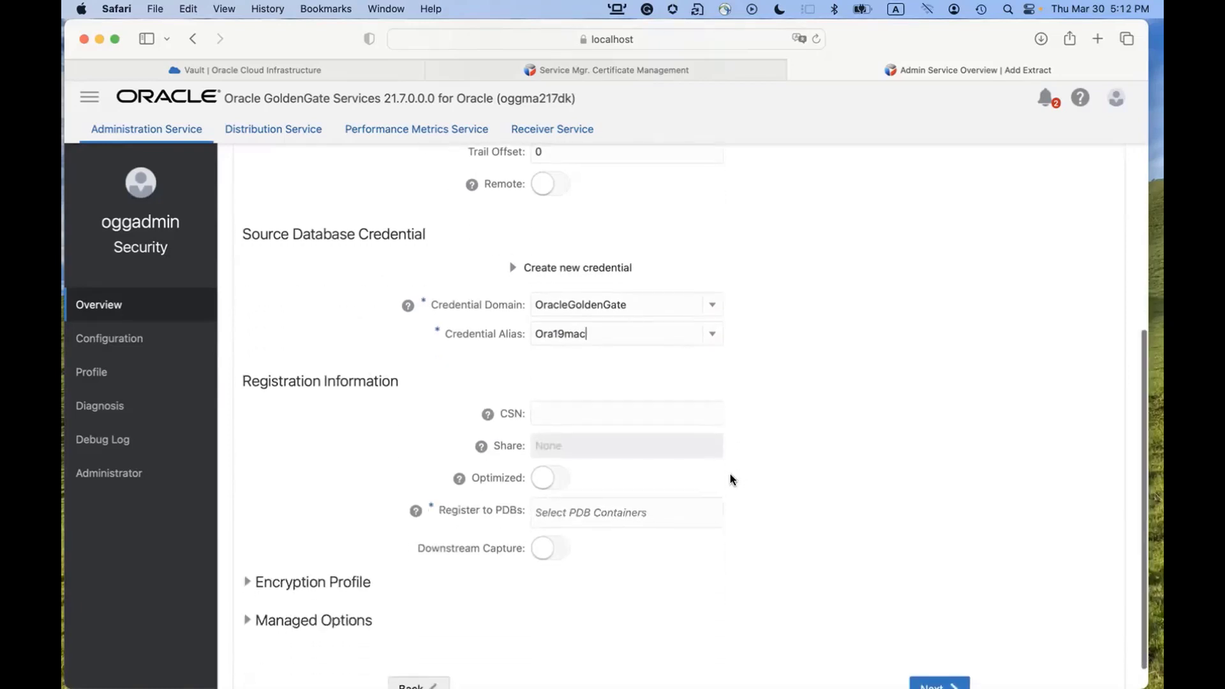
scroll(706, 492, down, 1)
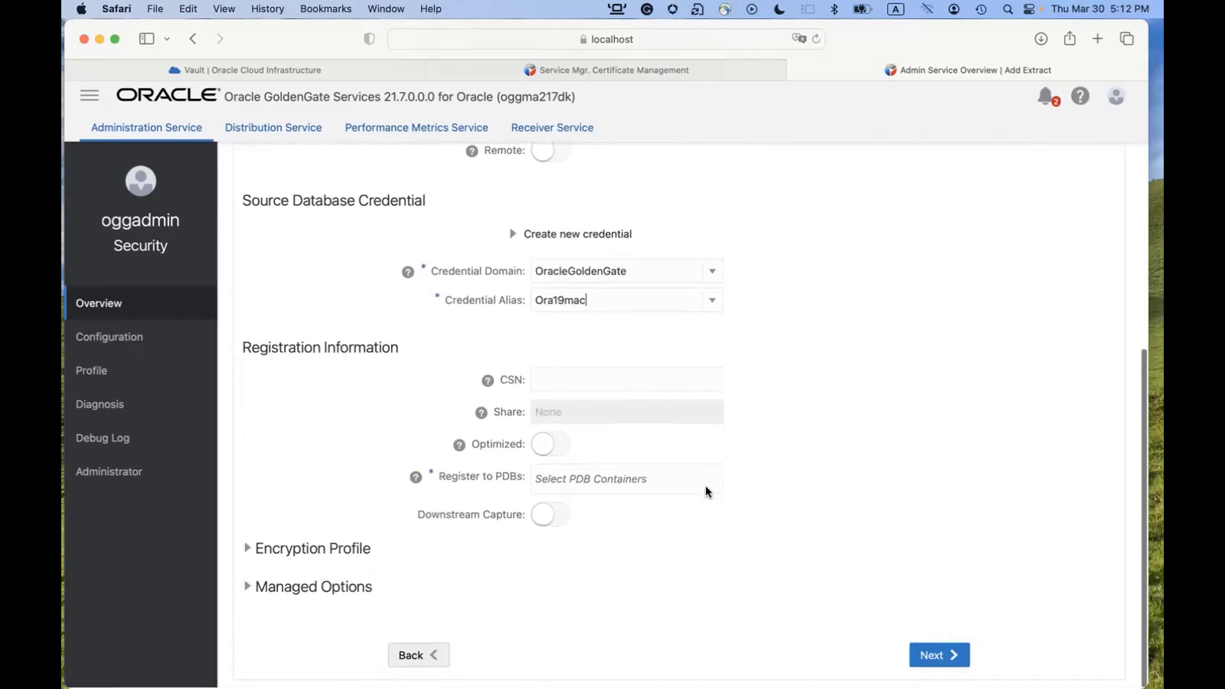
click(608, 485)
click(618, 511)
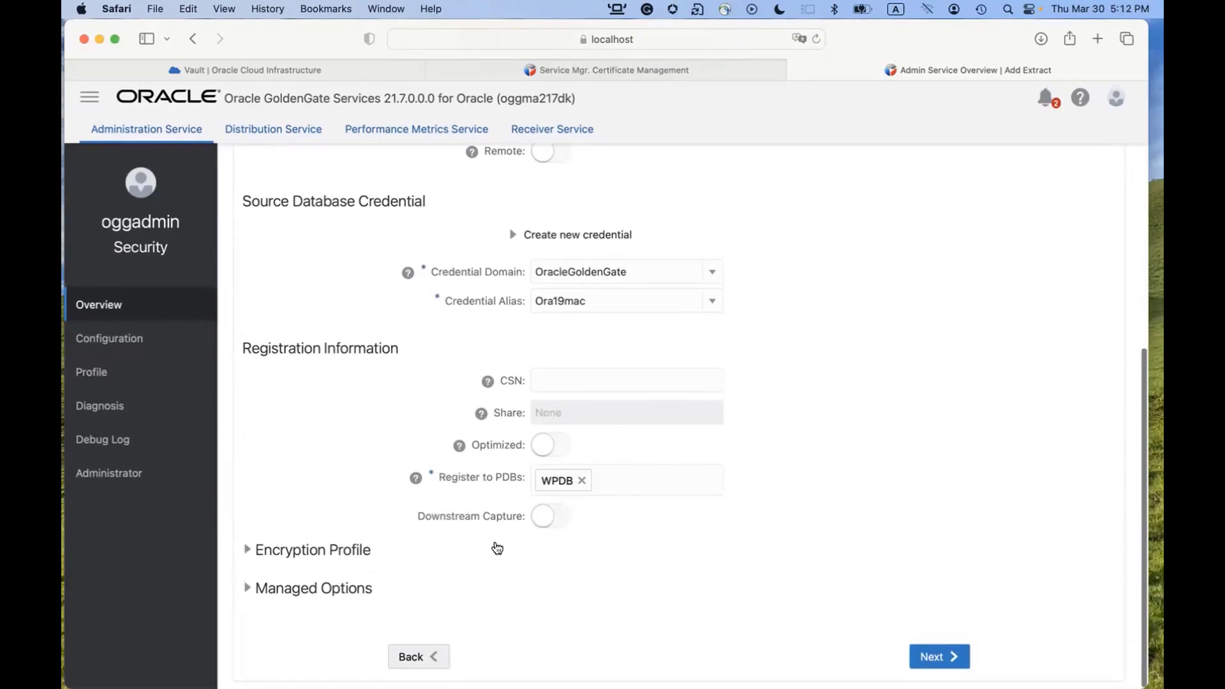
Select encryption profile OCIKMSTEST for KTEST and continue to the Parameter File step.
click(254, 552)
scroll(439, 565, down, 2)
scroll(439, 565, down, 1)
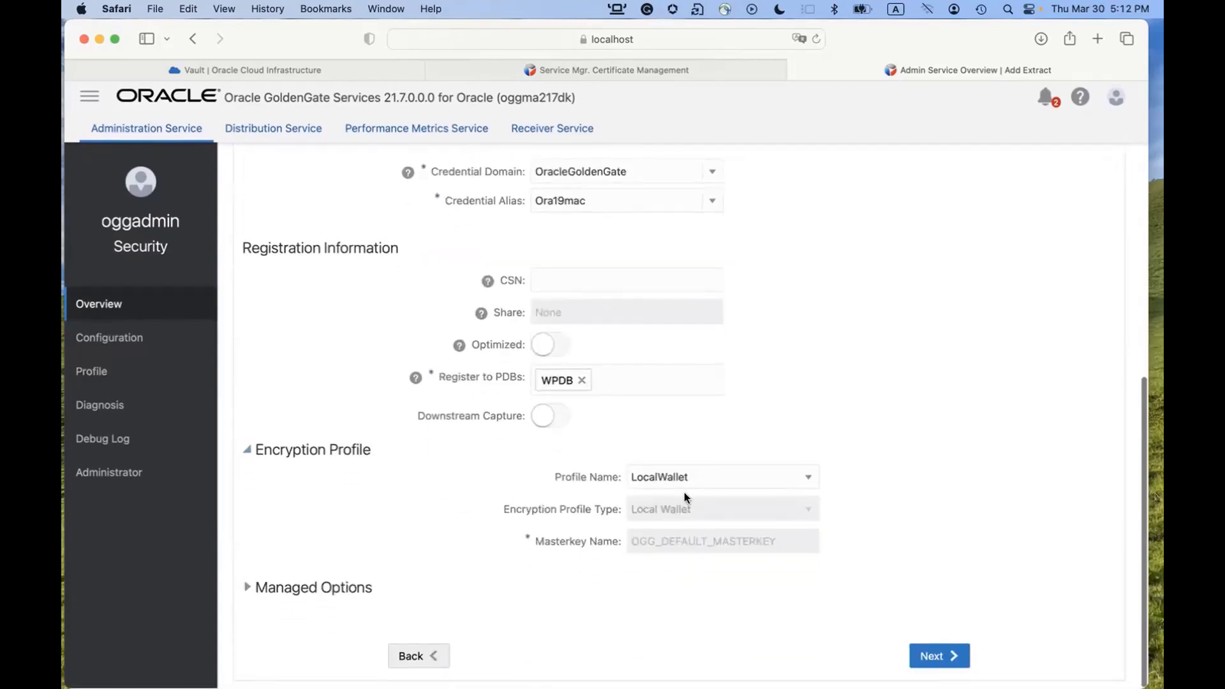
click(810, 482)
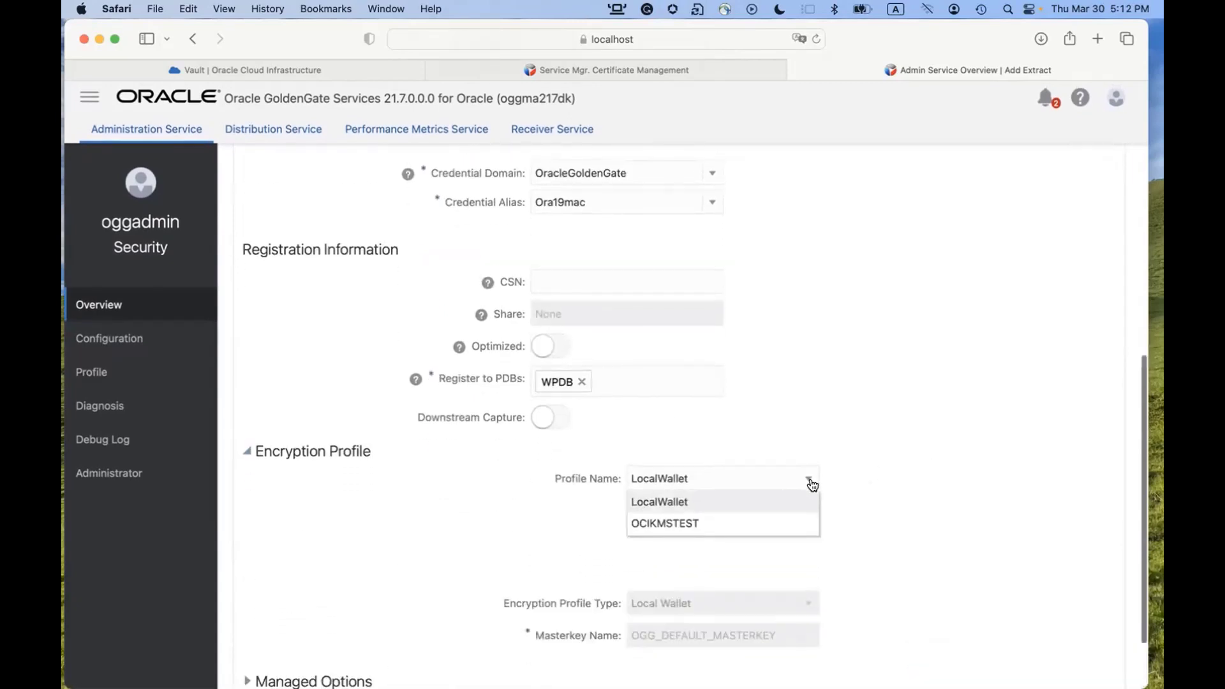
click(679, 523)
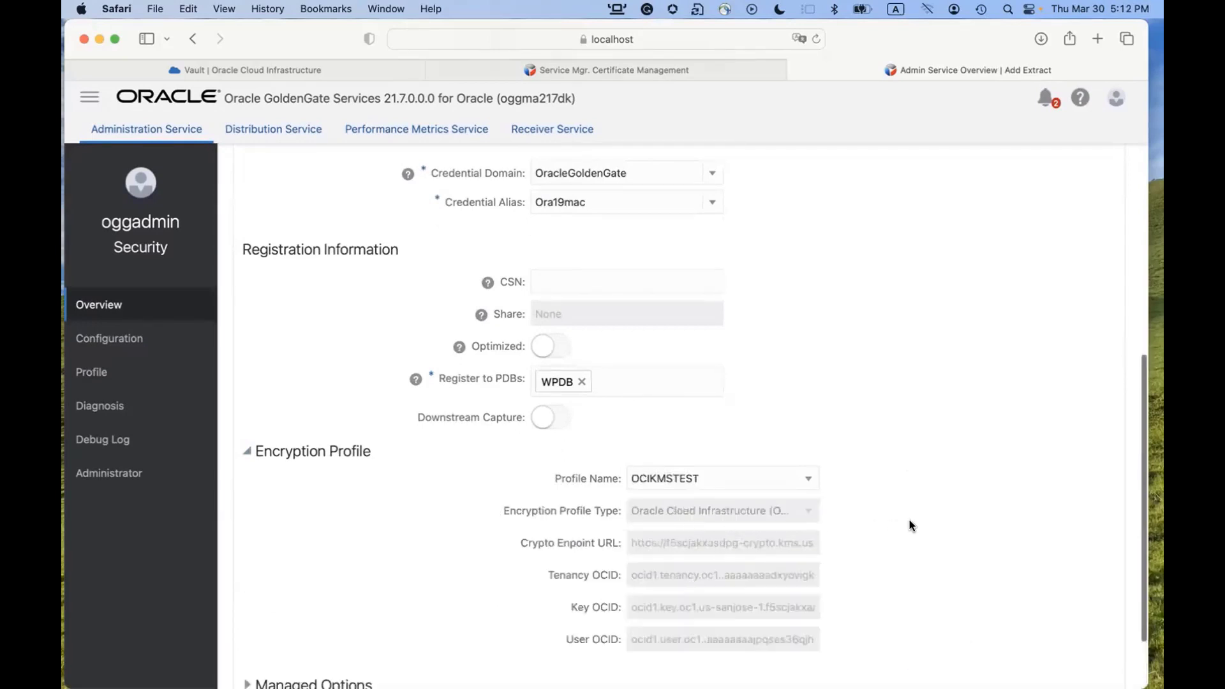
scroll(912, 524, down, 2)
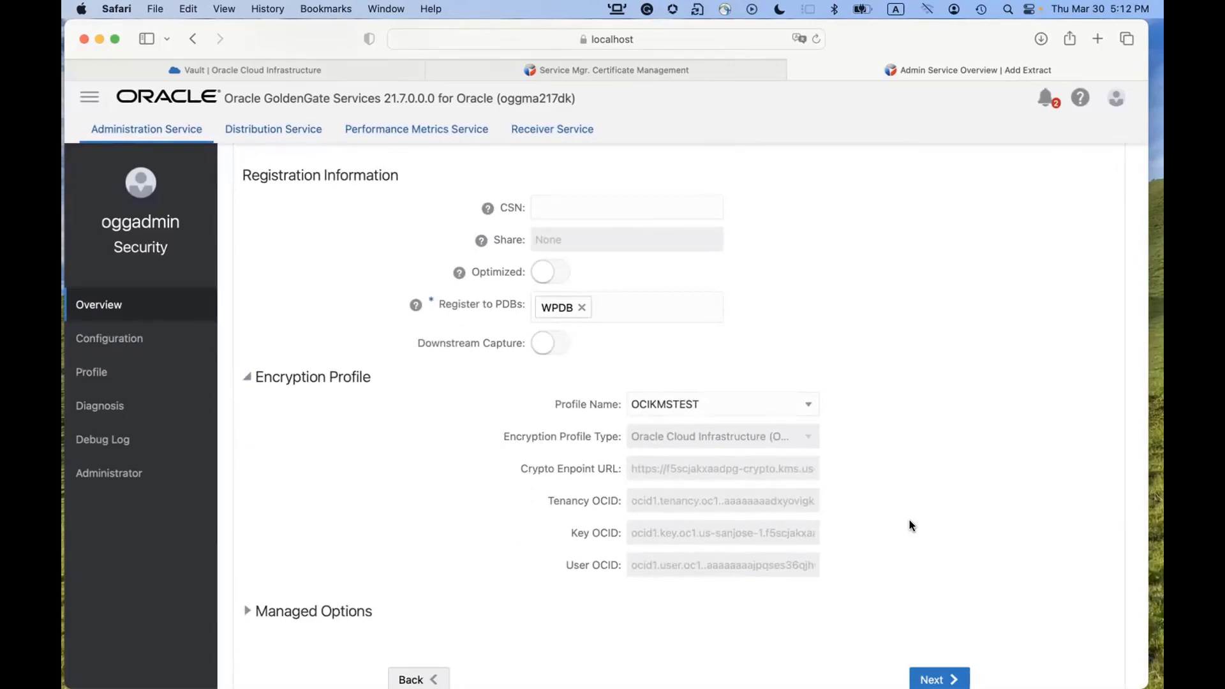
scroll(885, 515, down, 1)
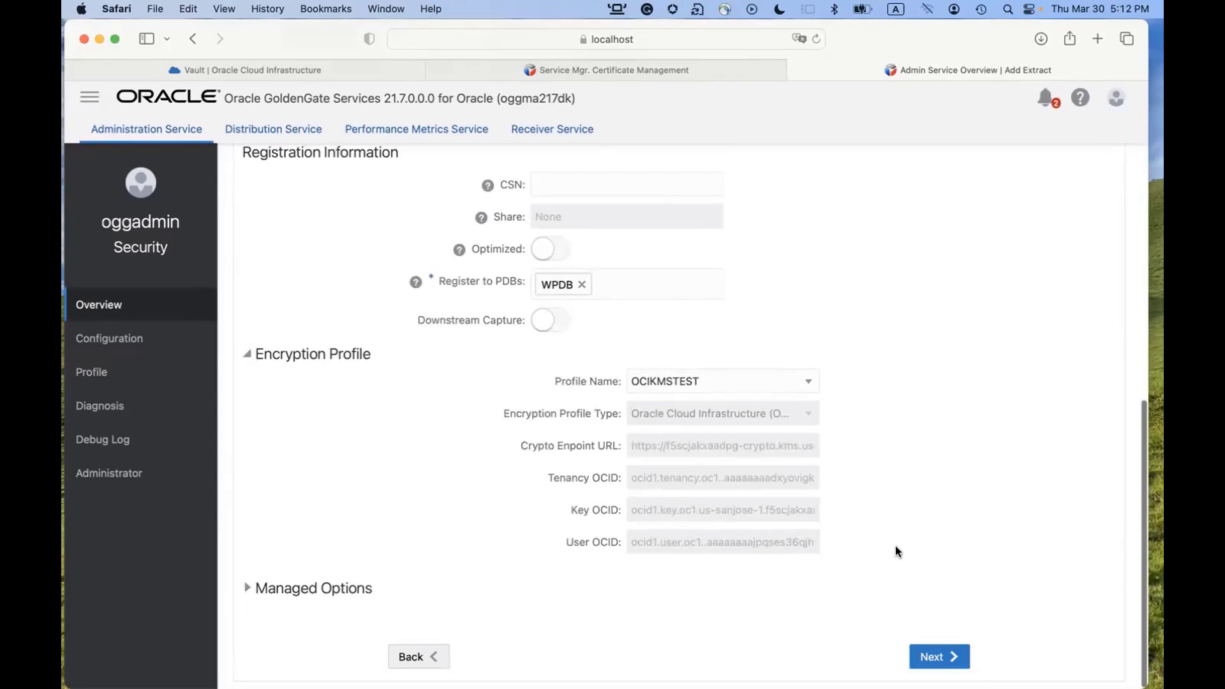
click(937, 650)
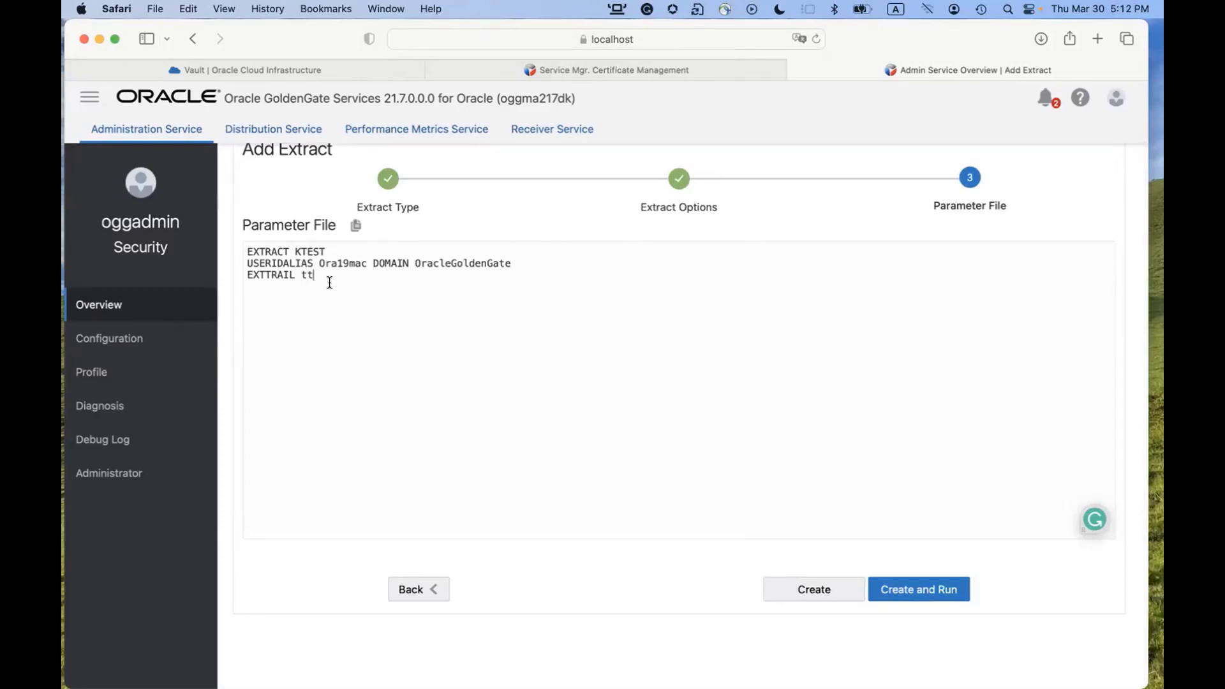
Add ENCRYPTTRAIL AES256 and TABLE WPDB.U1.*; to the parameter file, then create KTEST.
key(Return)
key(Return)
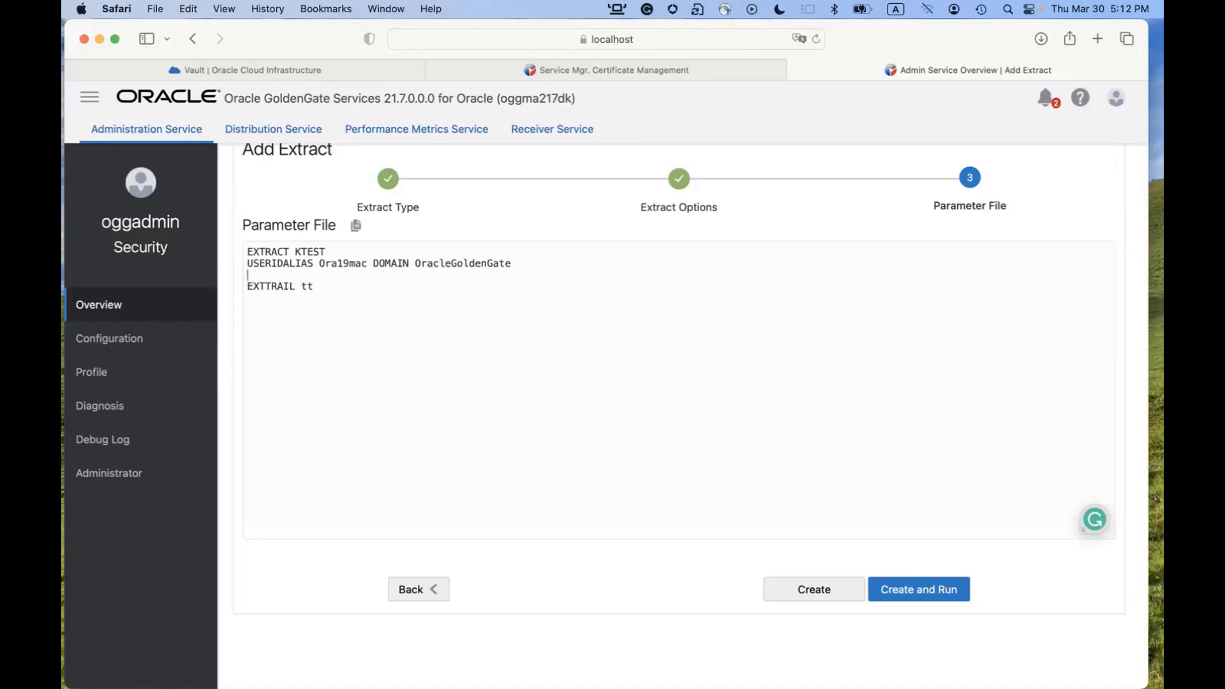
text(ENCRYPTTRAIL AES256)
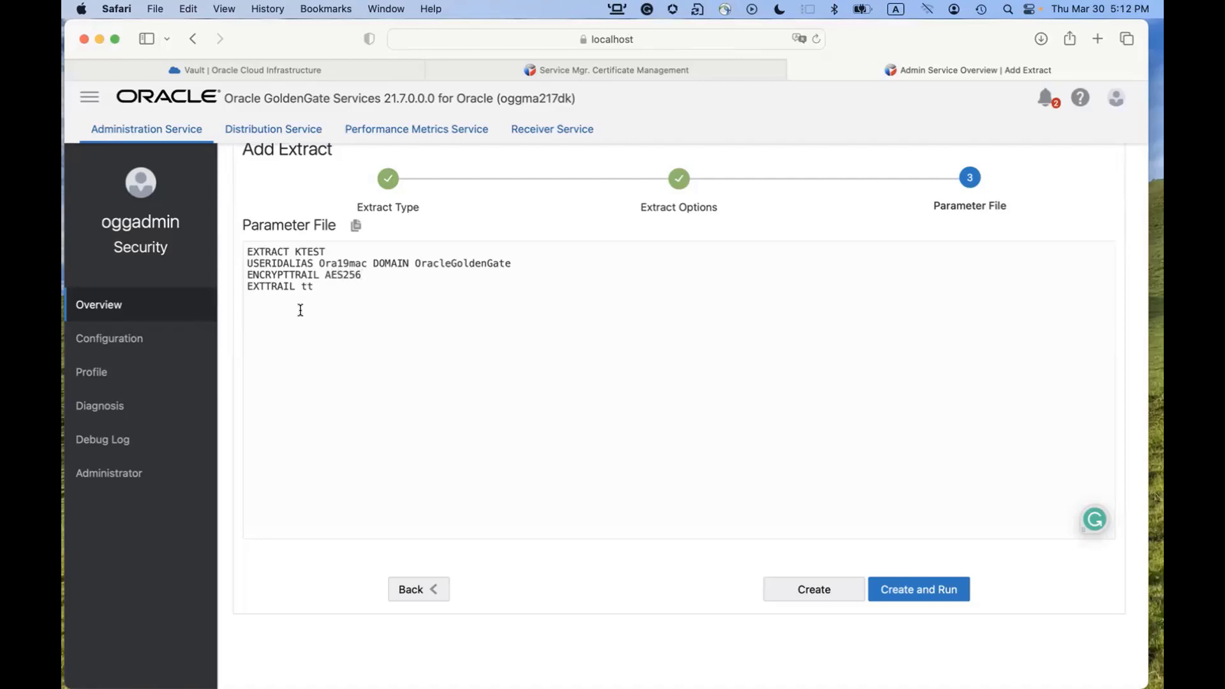
text(TABLE WPDB.U1.*;)
drag(248, 274, 381, 275)
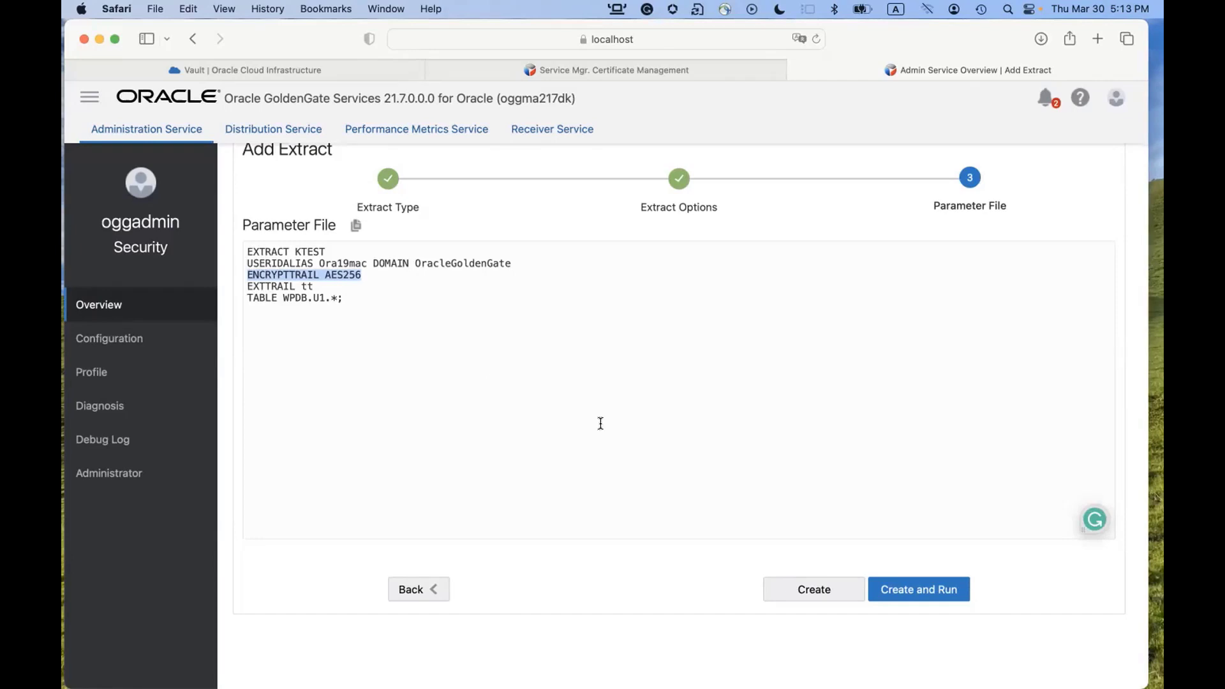
click(818, 587)
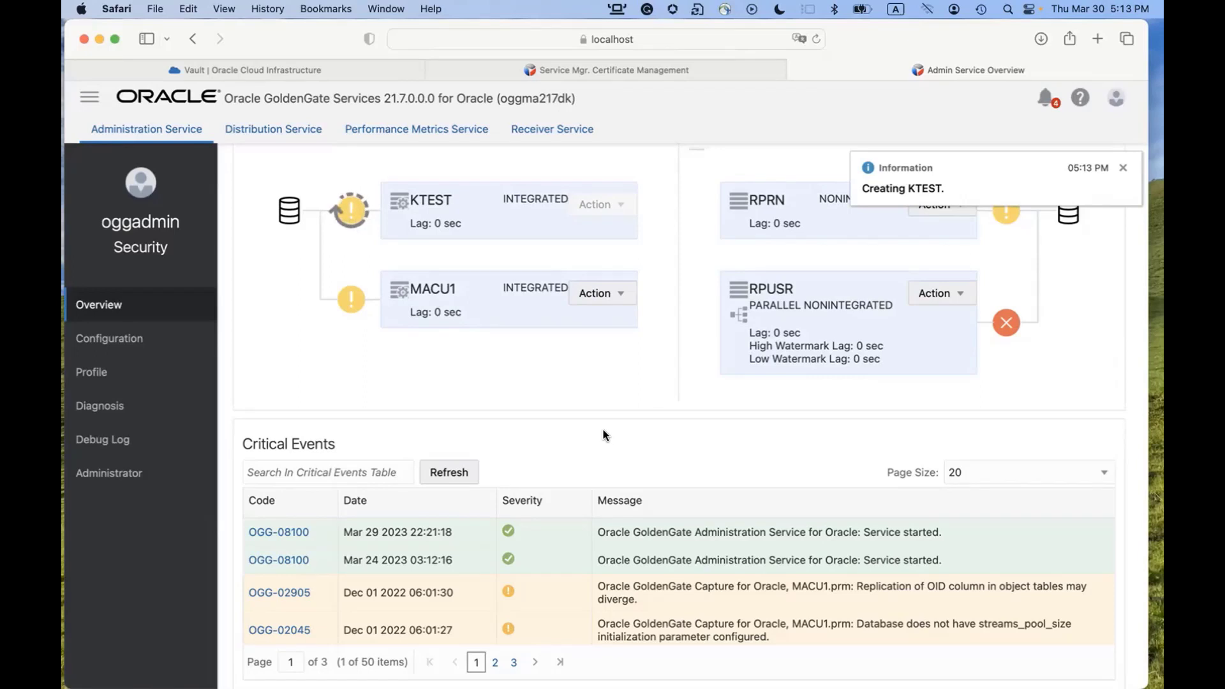
Locate the DockerOra19 database container name in the APIKeys terminal session.
key(super+Tab)
key(super+Tab)
key(super+Tab)
key(super+Tab)
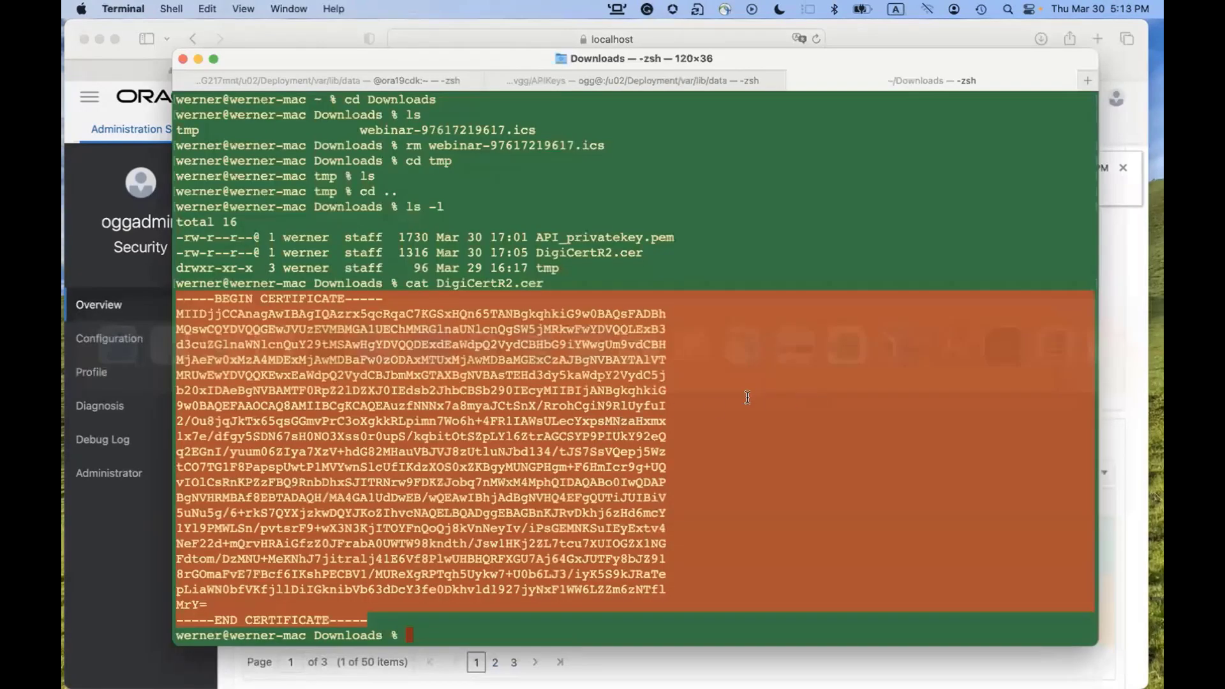
click(415, 88)
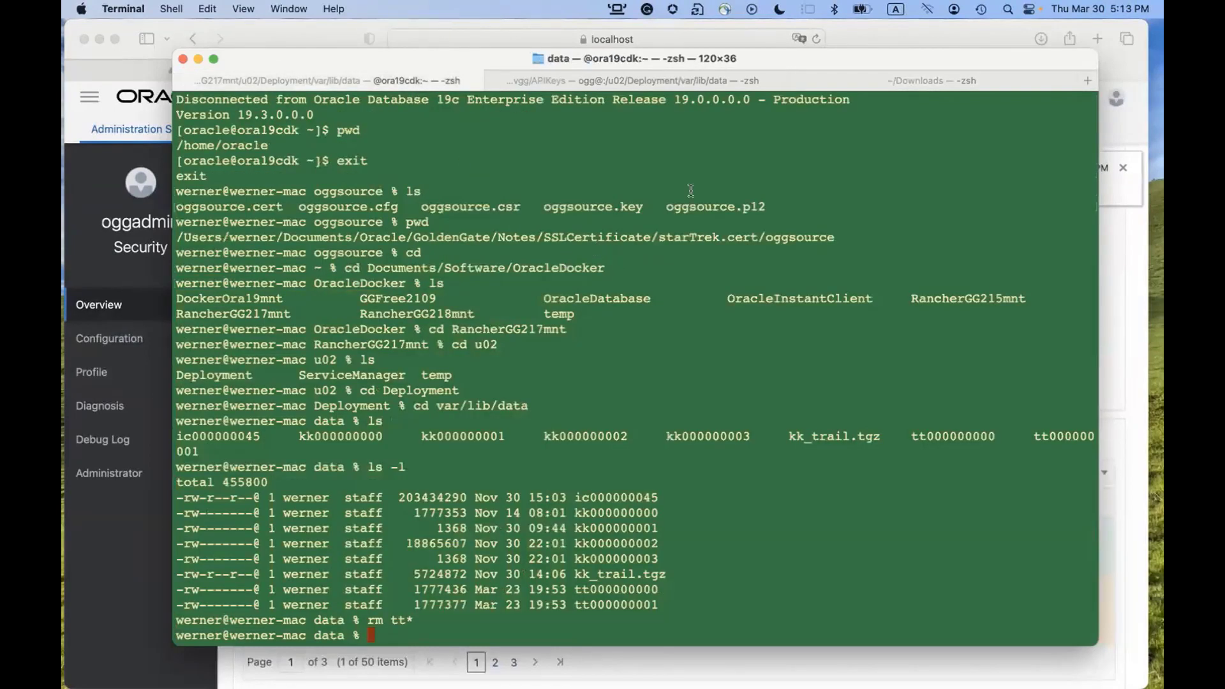
click(684, 78)
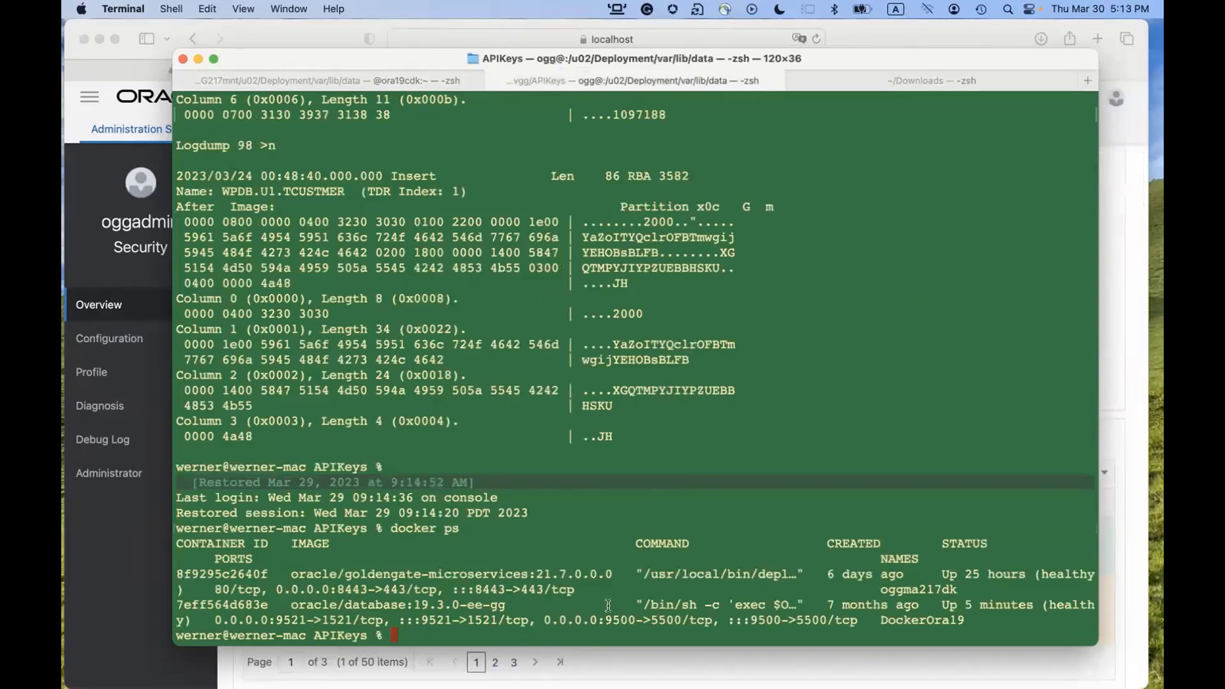
double_click(884, 590)
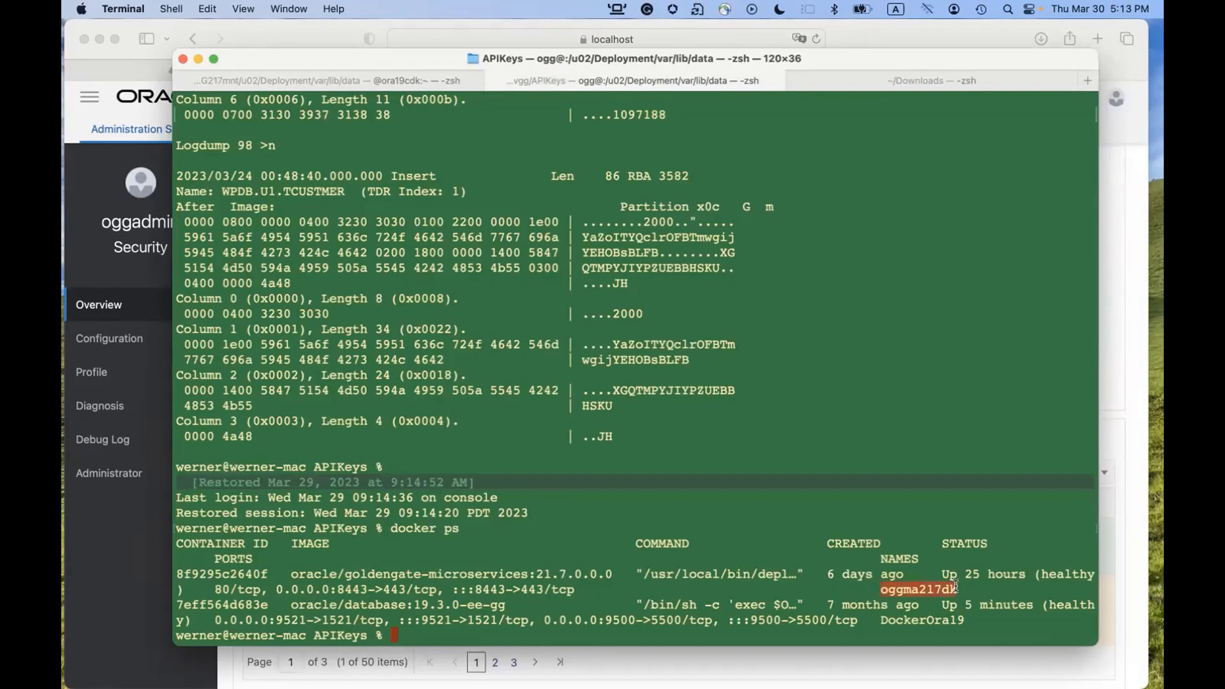
double_click(884, 621)
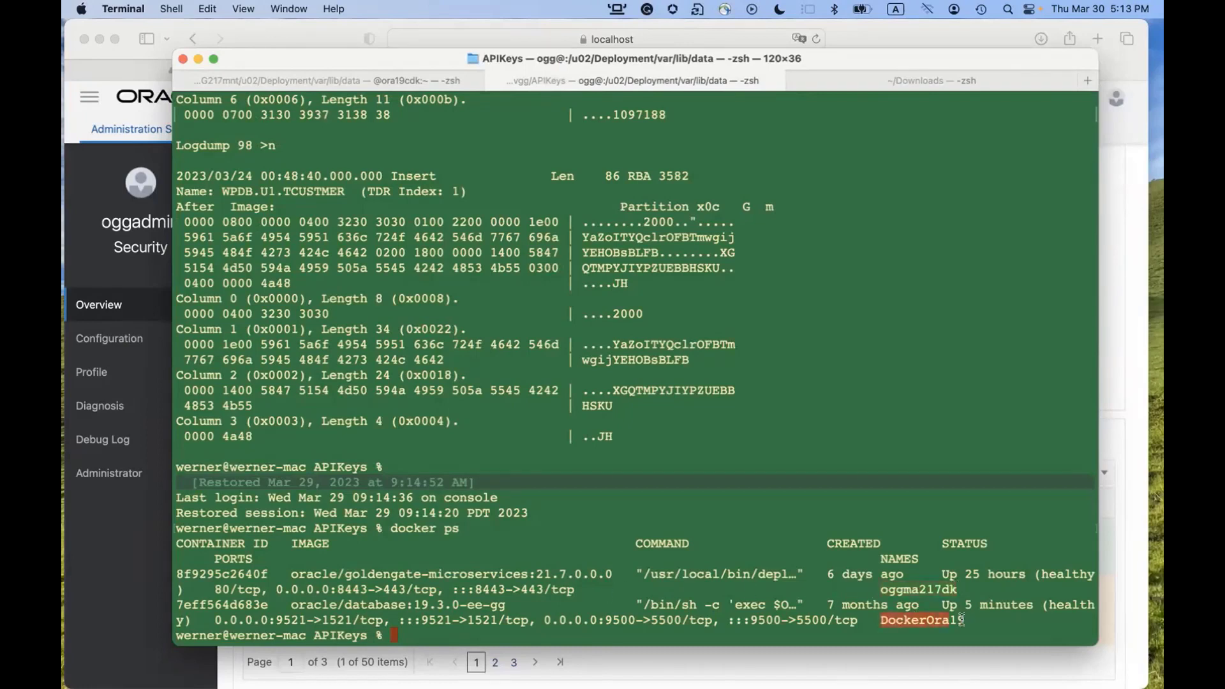
click(787, 637)
text(docker)
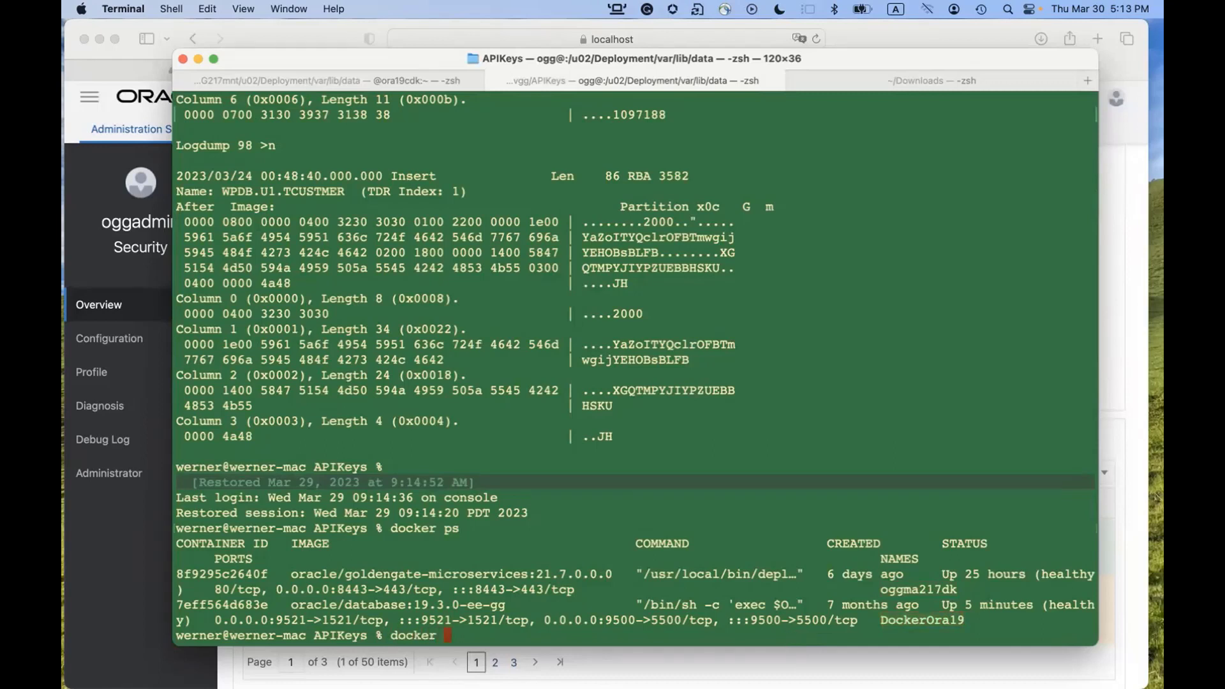
text( e)
text(xec -it DockerOra19 /bin/bash)
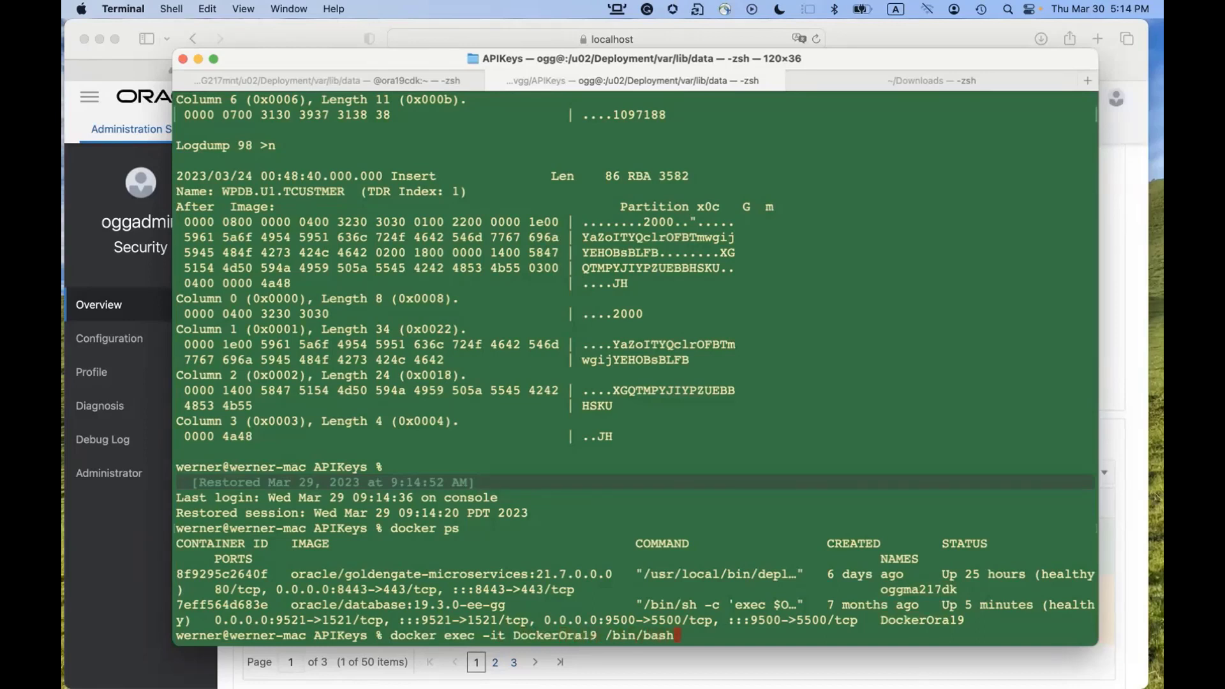
key(Return)
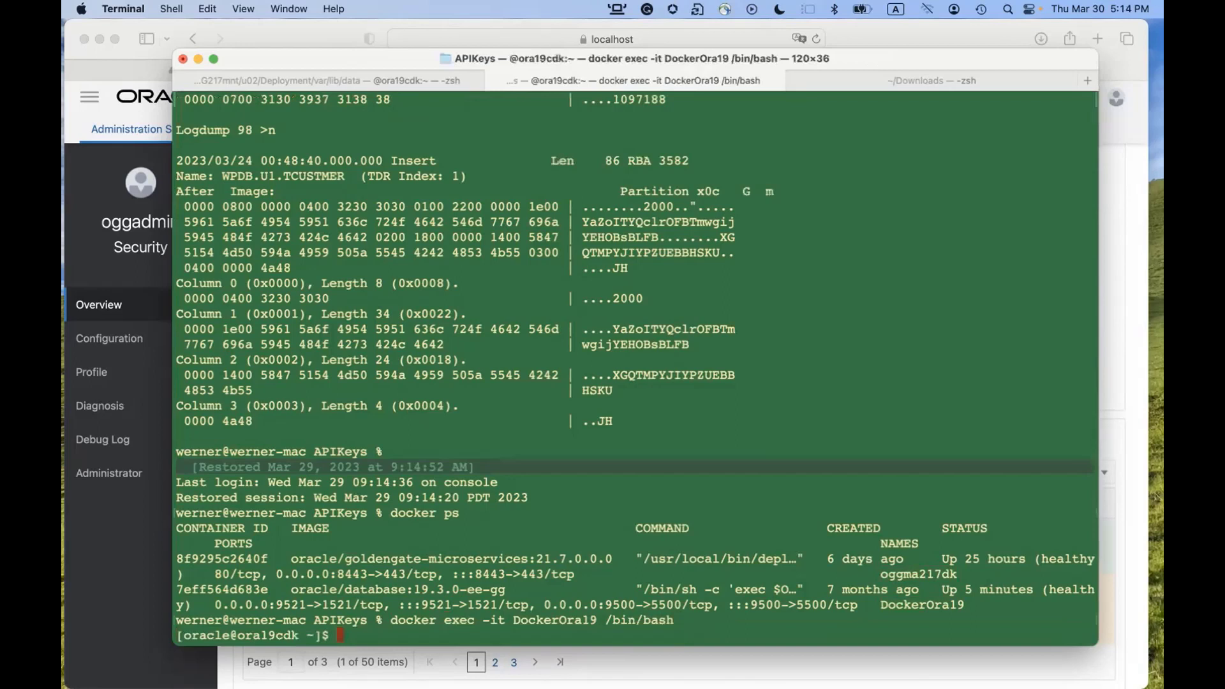
text(sqlplus u1/u1@localhost)
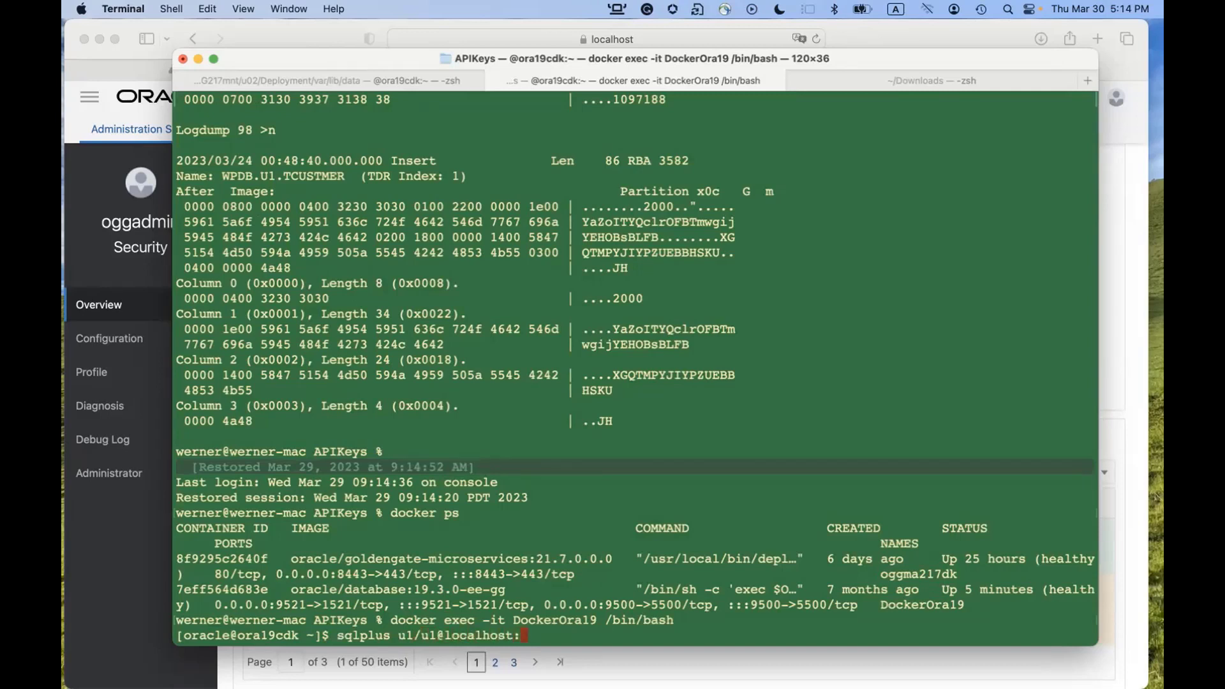
text(:1521/WPDB)
key(Return)
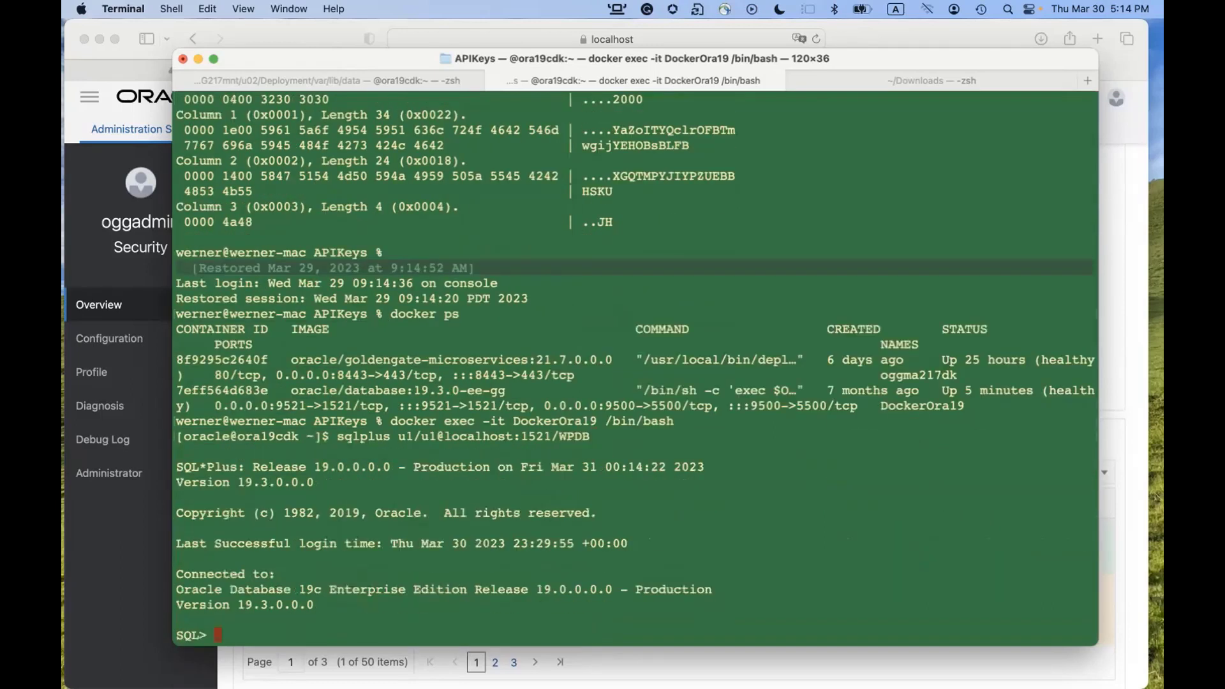
Start the KTEST Extract from the overview and confirm the start.
click(151, 578)
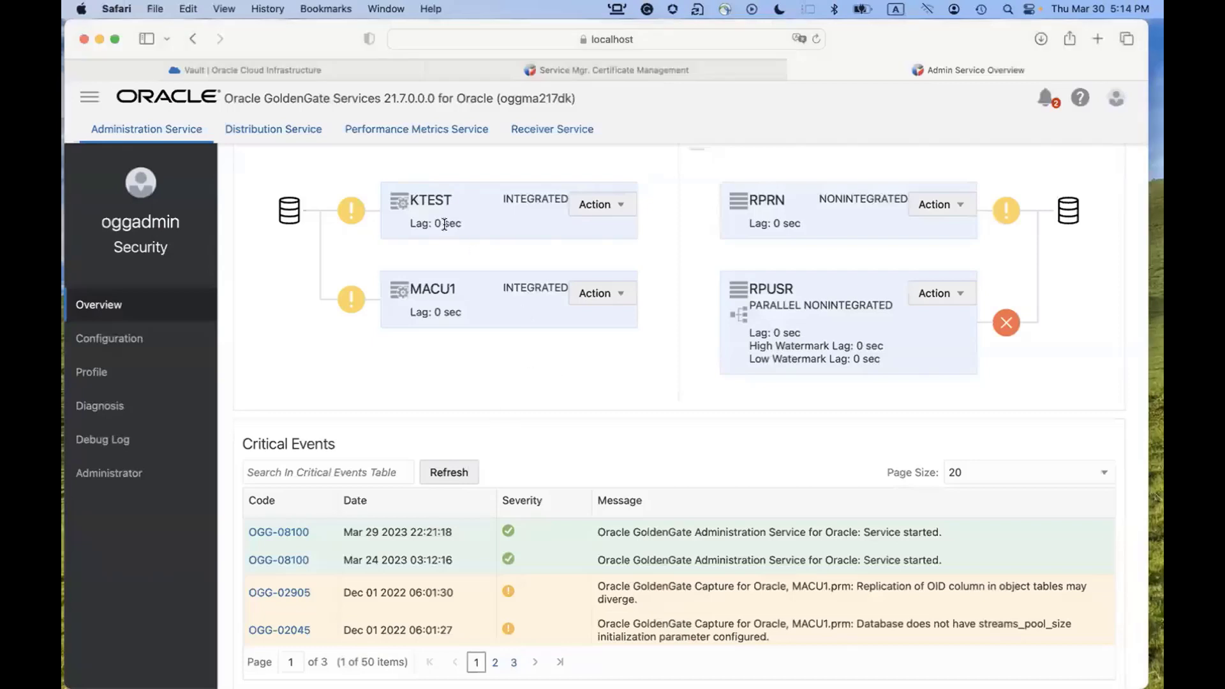
click(608, 202)
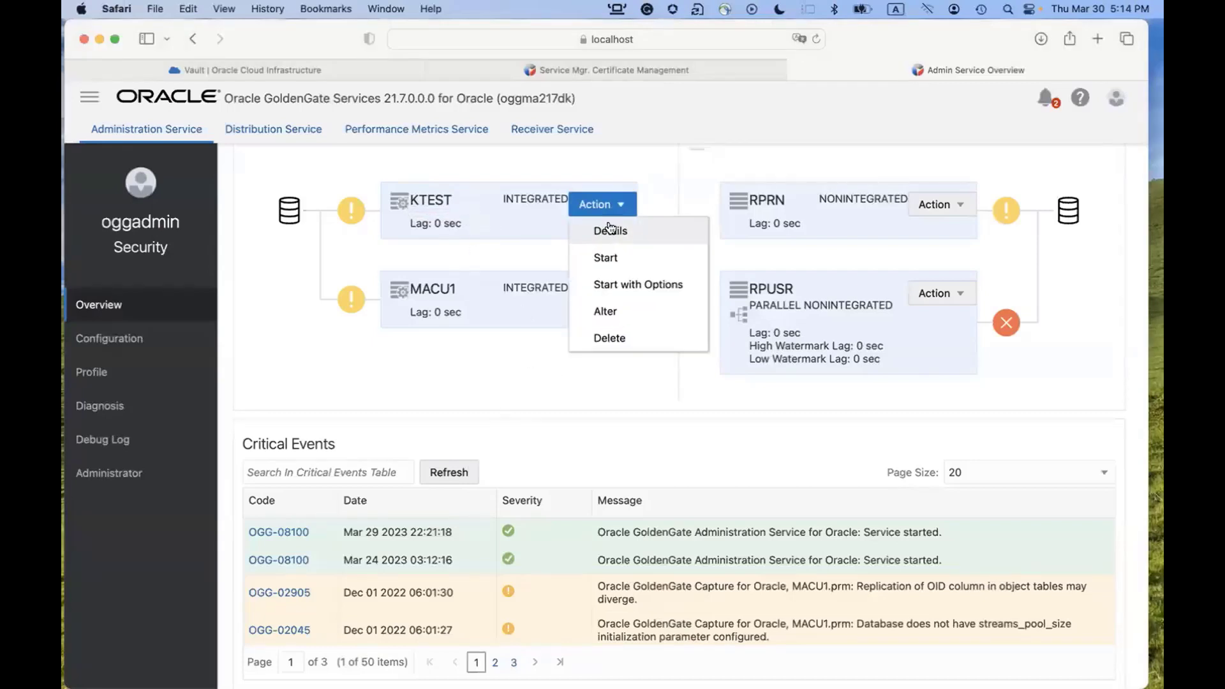
click(609, 258)
click(698, 432)
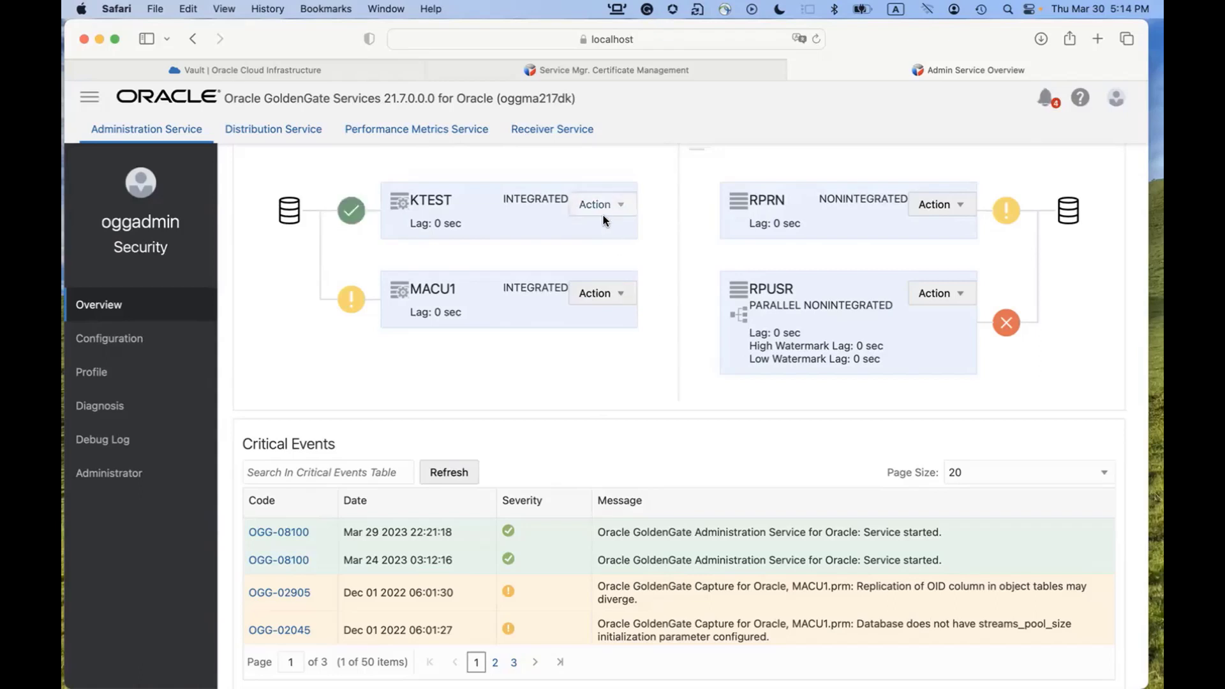
Open KTEST's process details and check its OCIKMSTEST encryption profile.
click(603, 208)
click(617, 231)
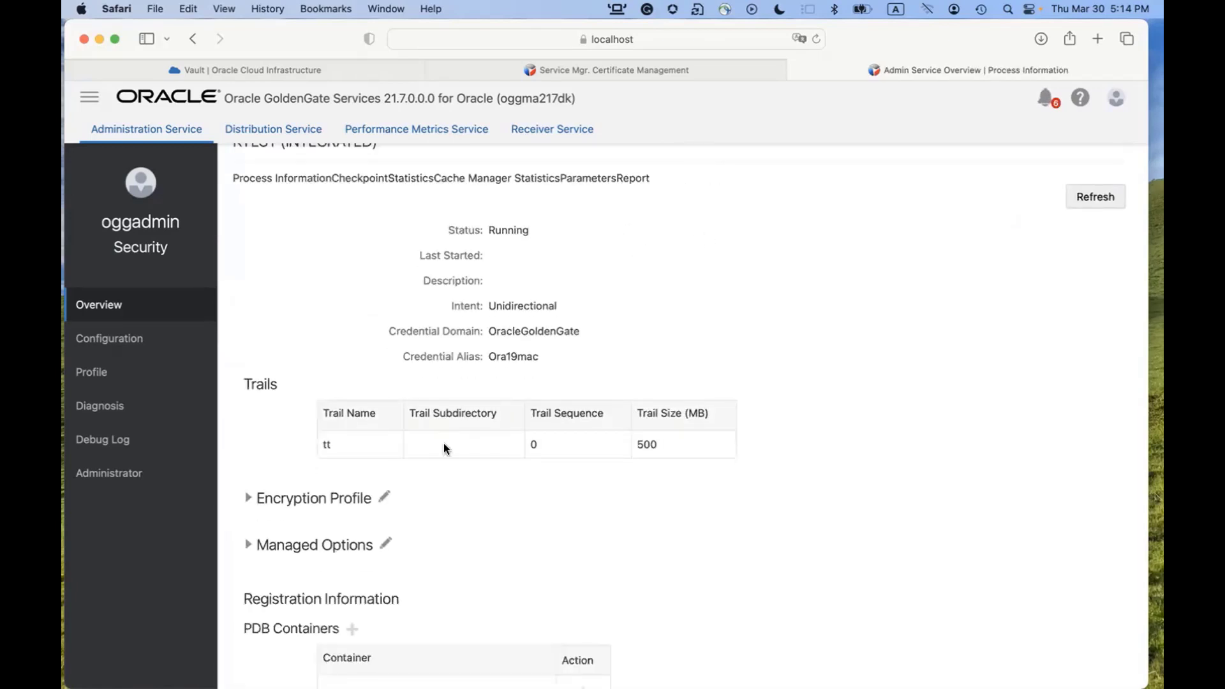
click(249, 498)
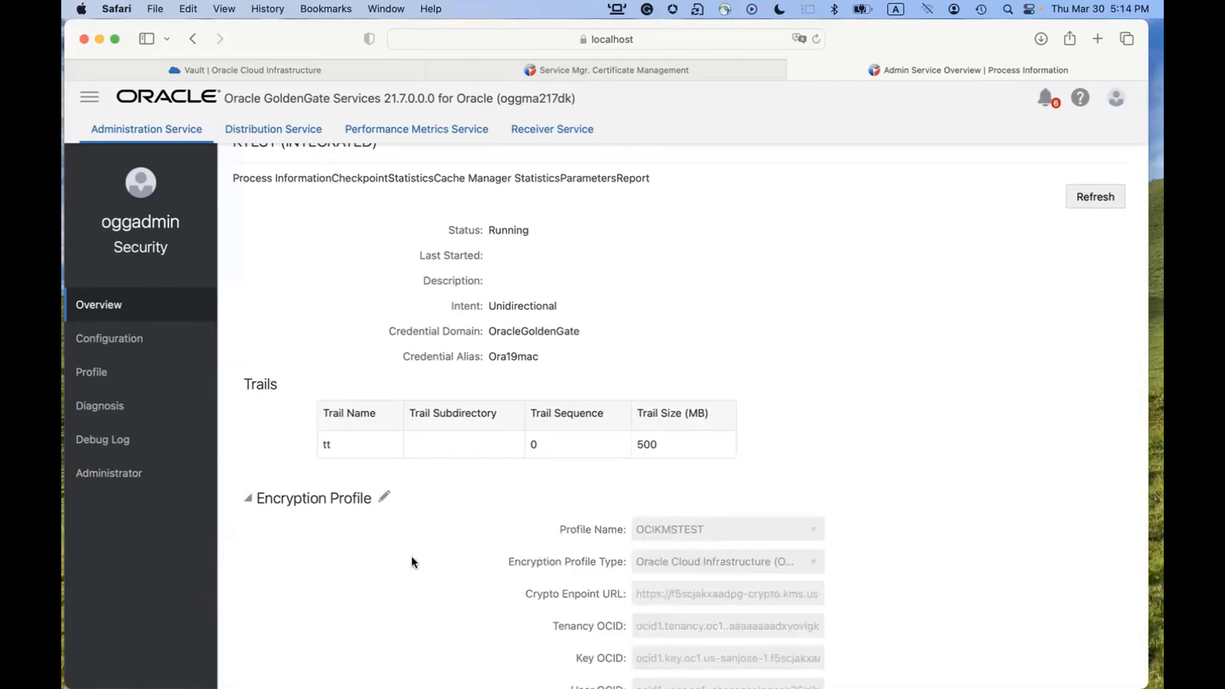
scroll(412, 557, up, 2)
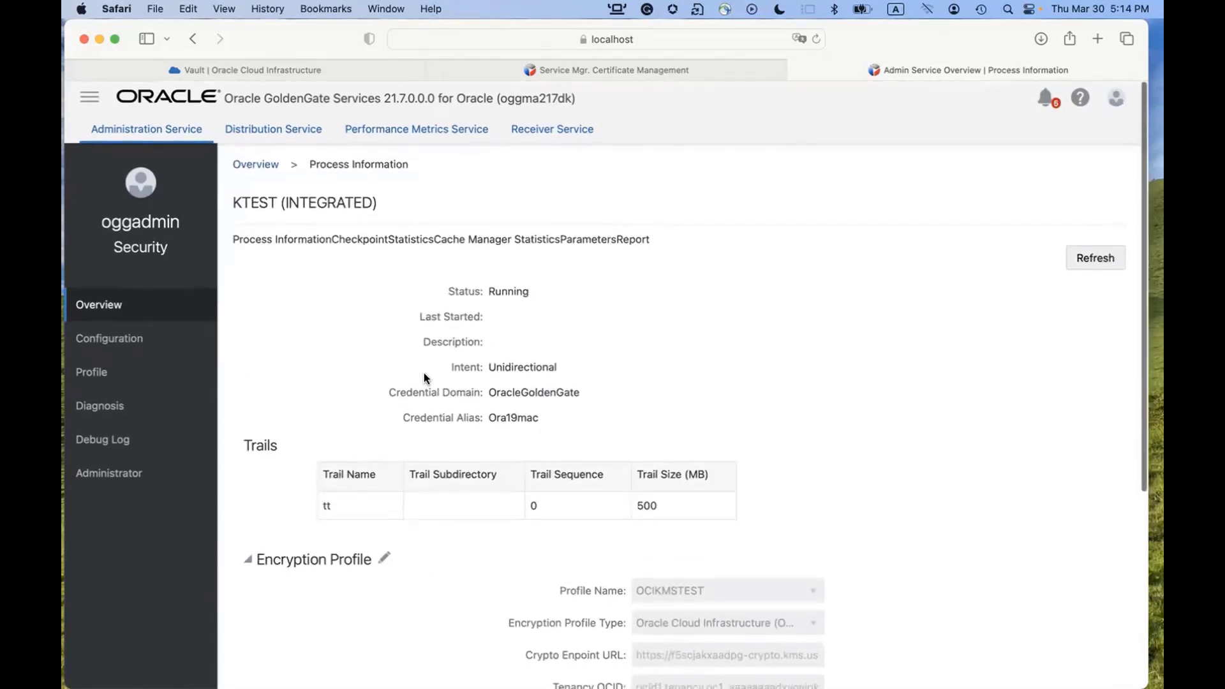
click(255, 164)
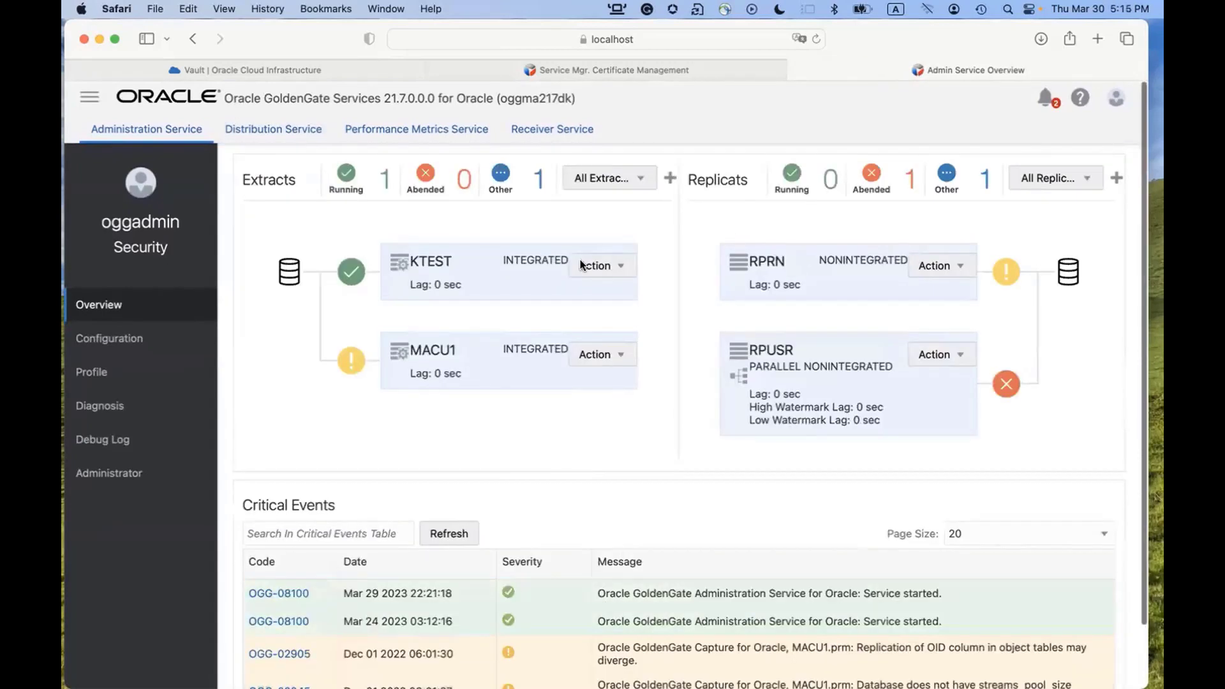
click(618, 267)
click(624, 291)
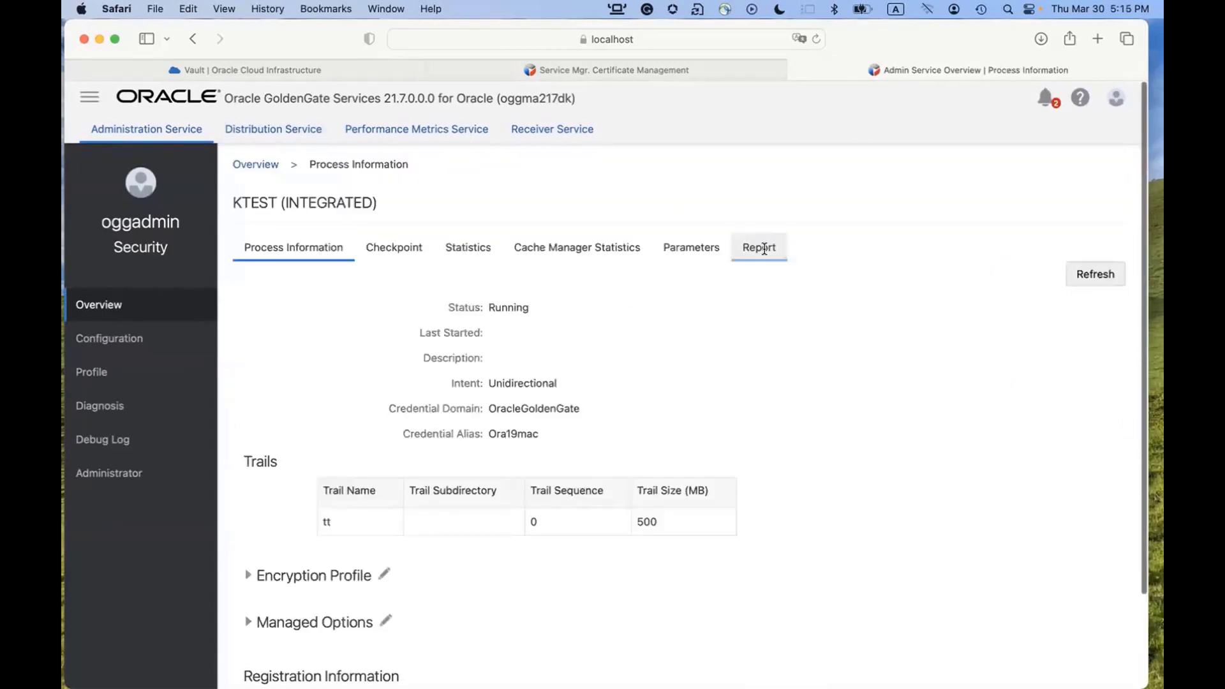
Open the KTEST report, refresh it, and scroll down to its Run Time Messages.
click(758, 248)
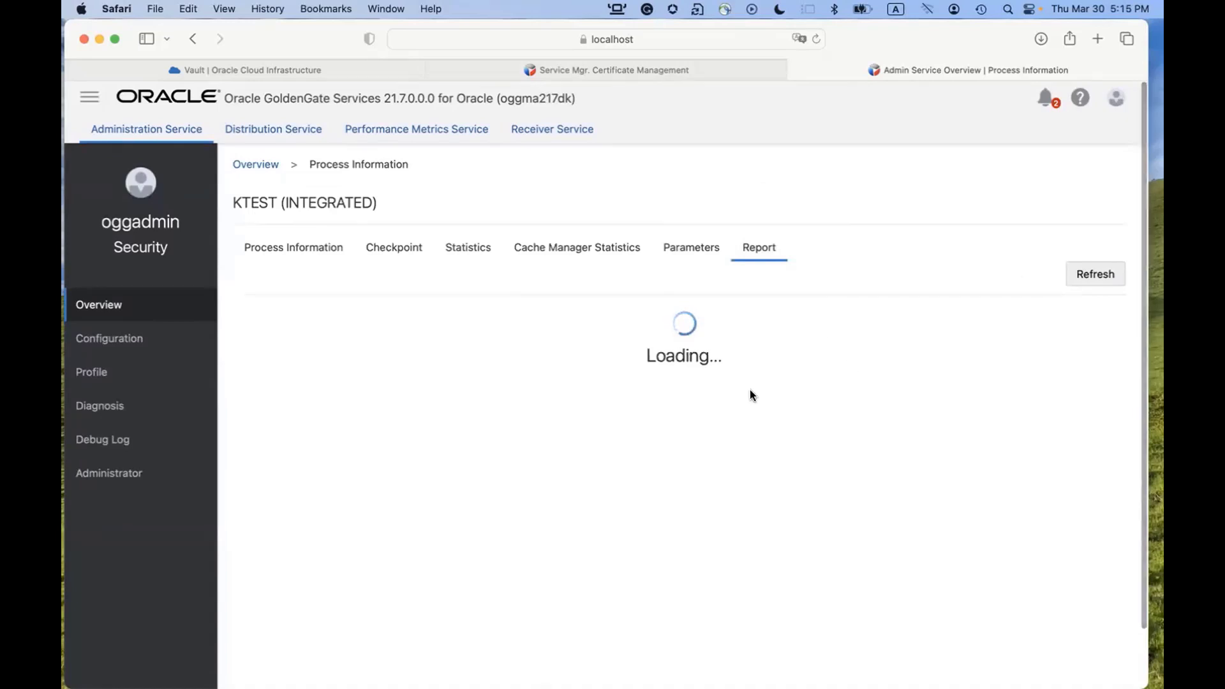
scroll(749, 389, down, 10)
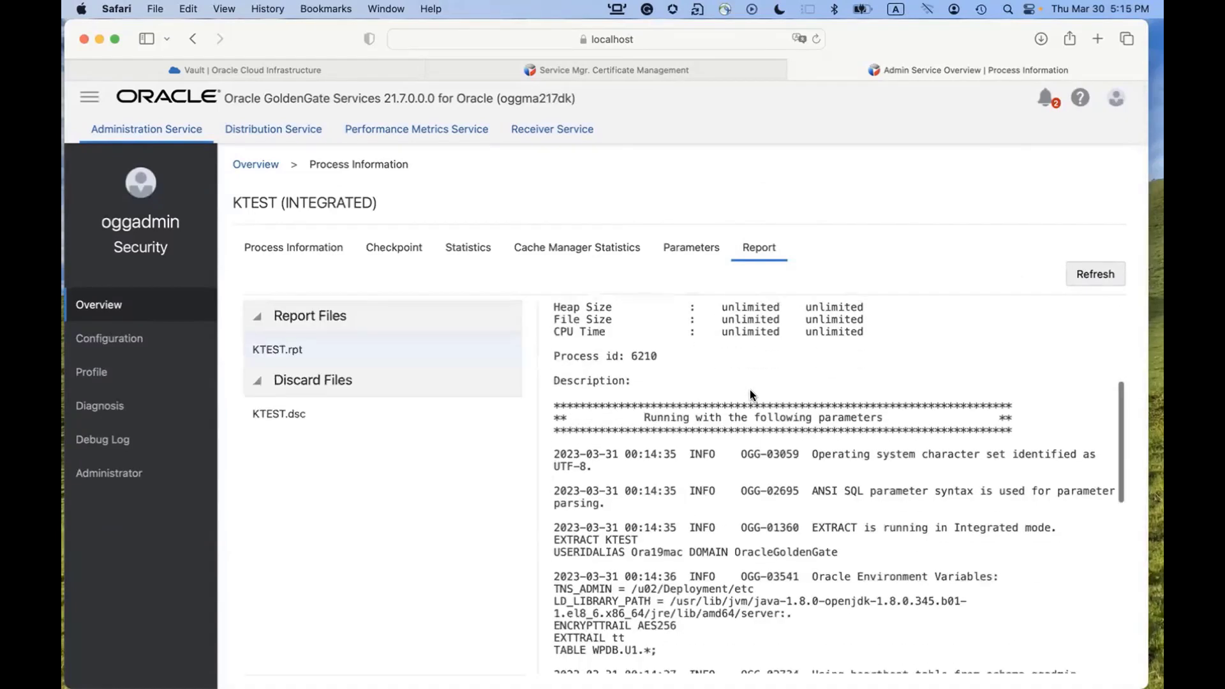
scroll(749, 389, down, 6)
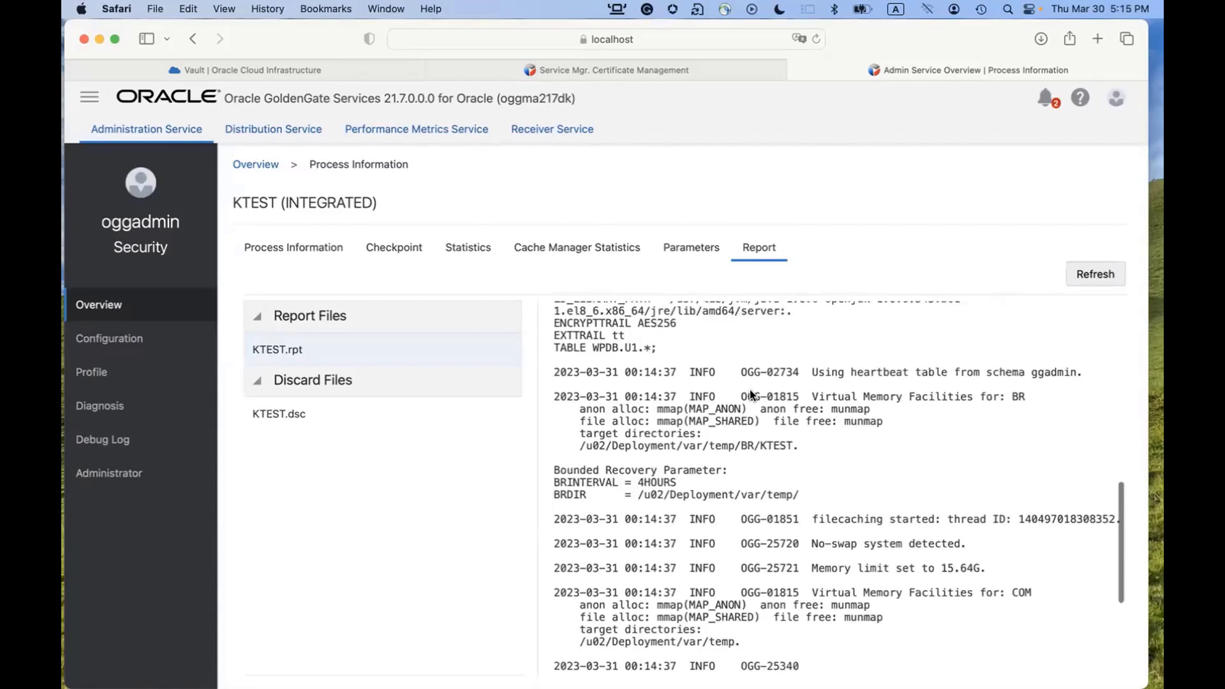
scroll(749, 390, down, 8)
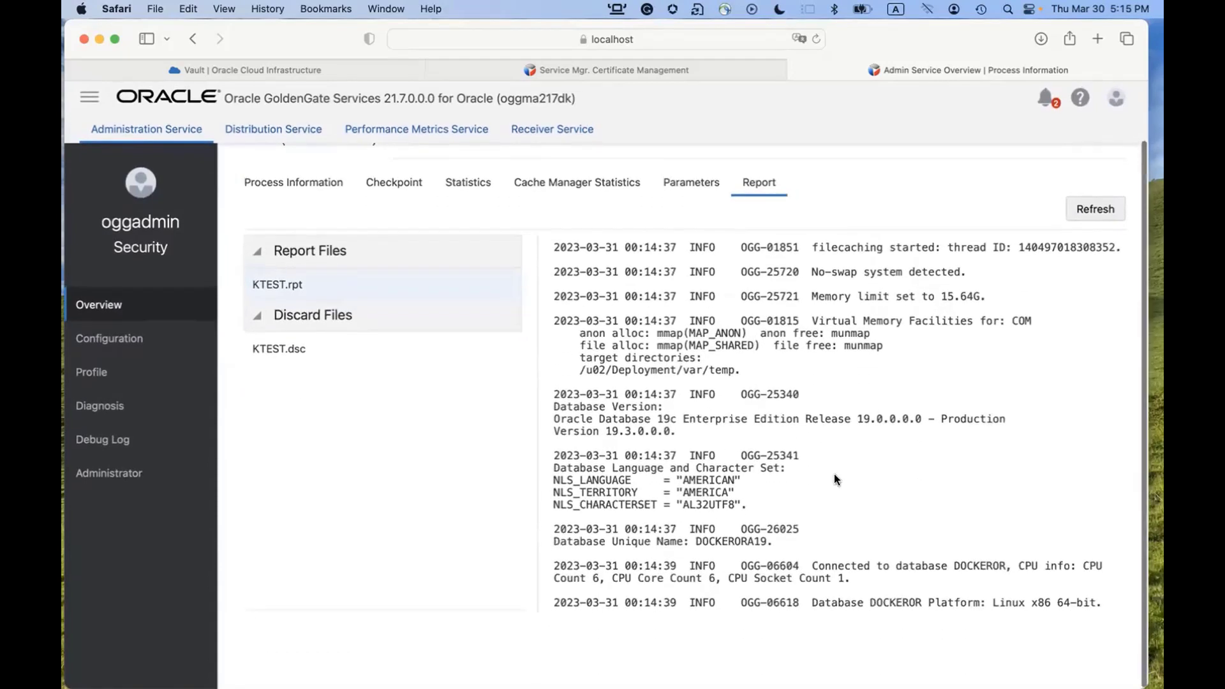
click(1091, 212)
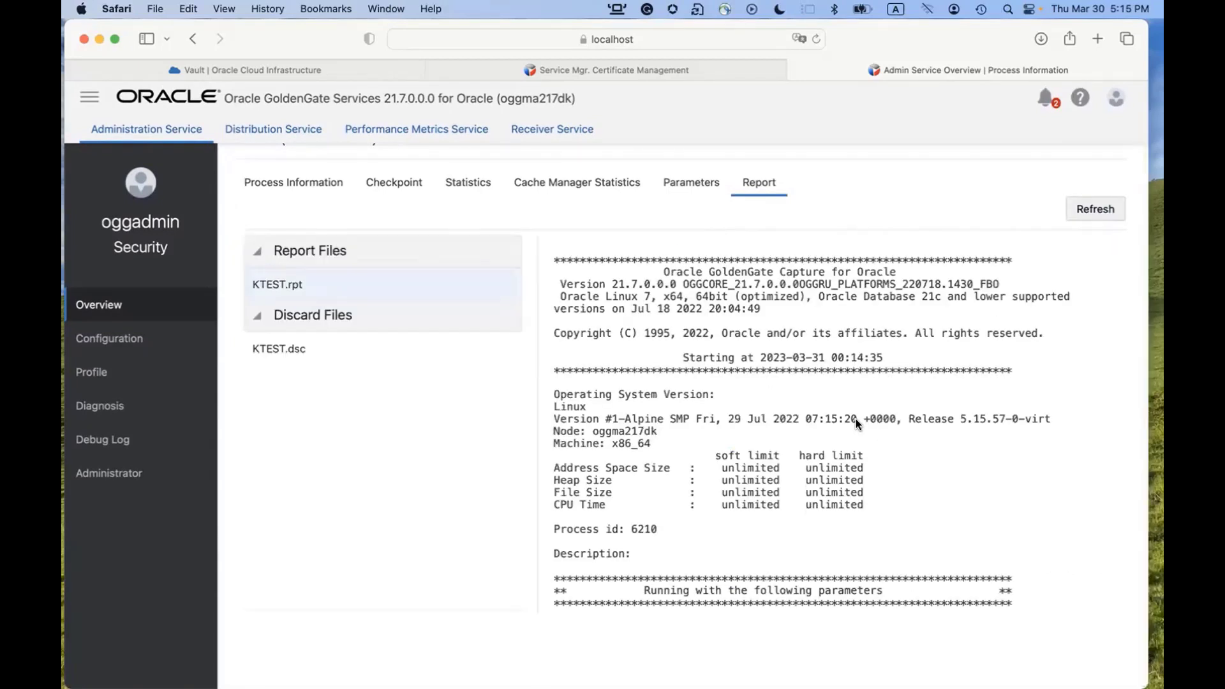
scroll(855, 419, down, 10)
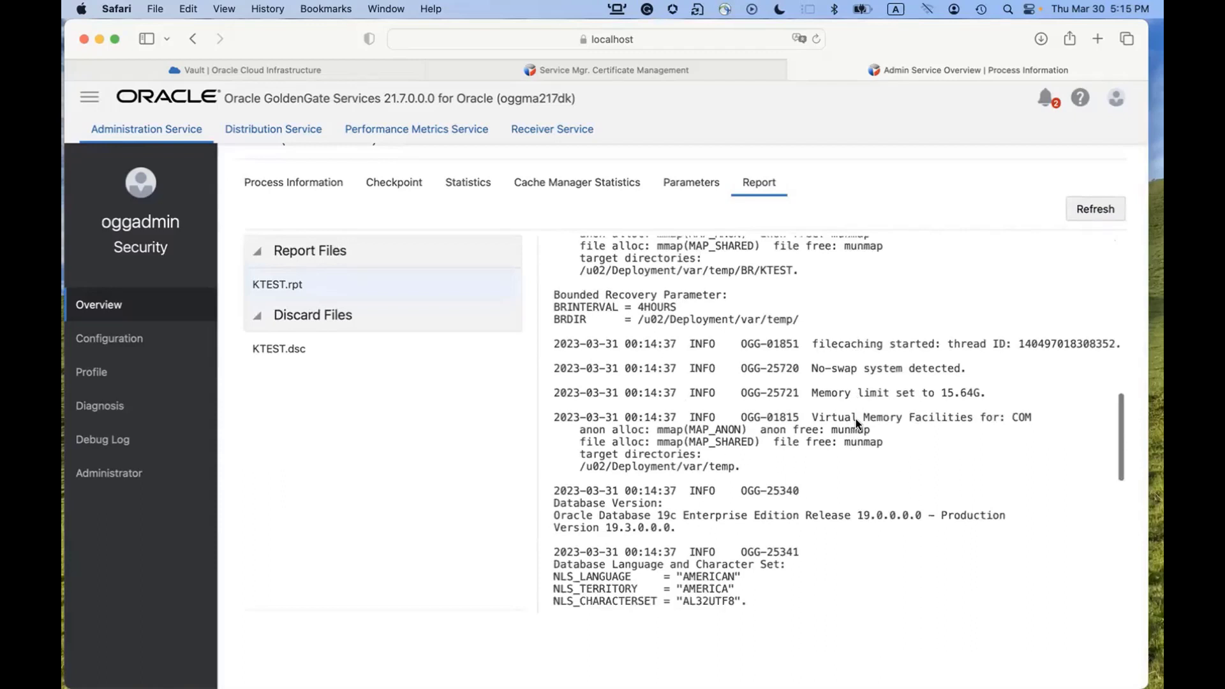
scroll(856, 419, down, 5)
scroll(856, 419, down, 5)
scroll(856, 418, down, 2)
scroll(856, 418, down, 3)
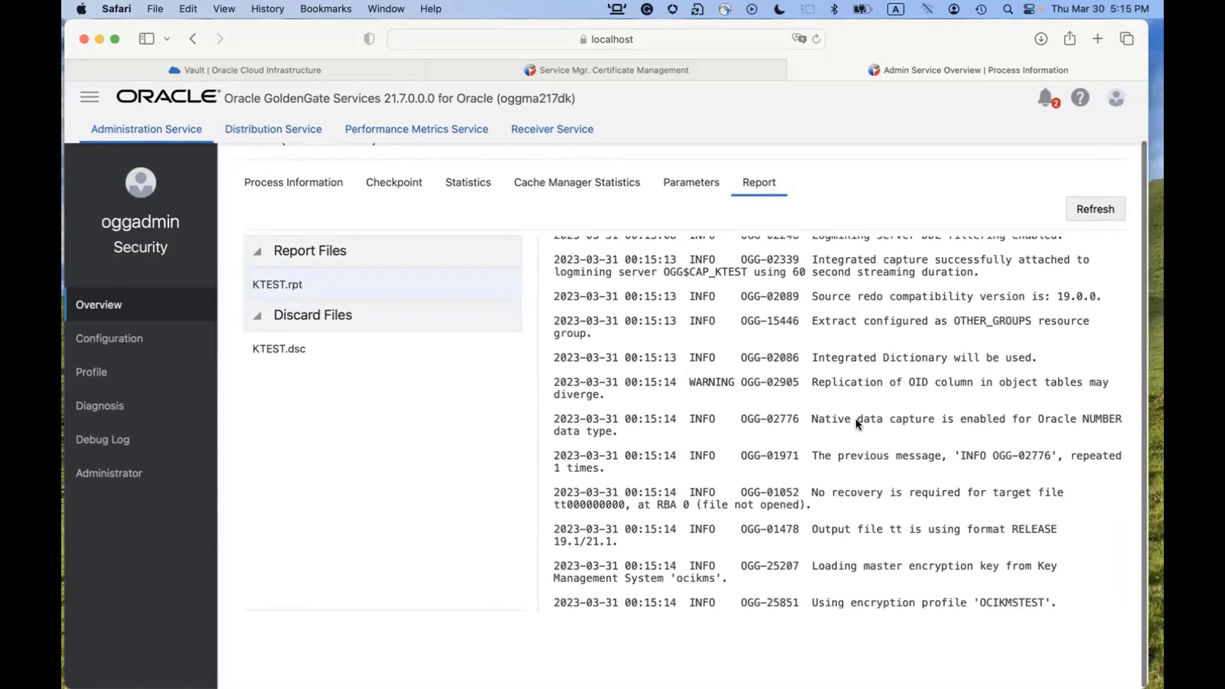
Highlight the OCIKMSTEST profile line, the master key loading message and the 'ocikms' KMS name.
drag(816, 602, 1046, 602)
scroll(1047, 603, up, 1)
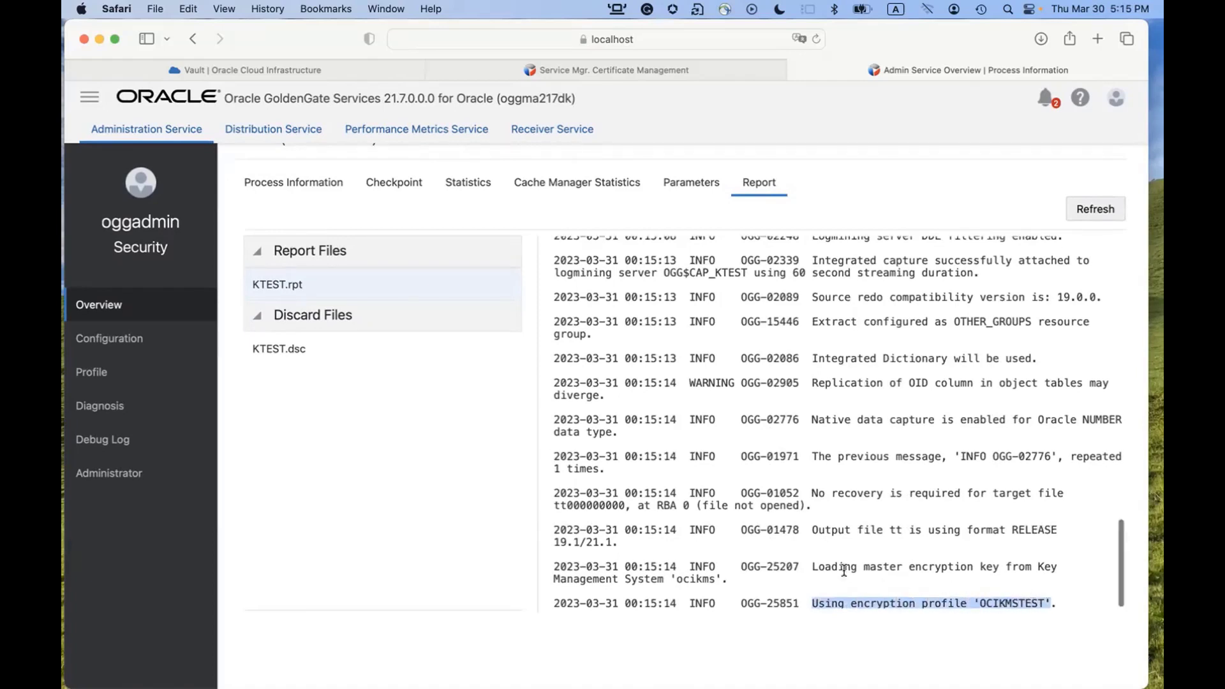
click(807, 566)
drag(807, 566, 1055, 568)
click(549, 582)
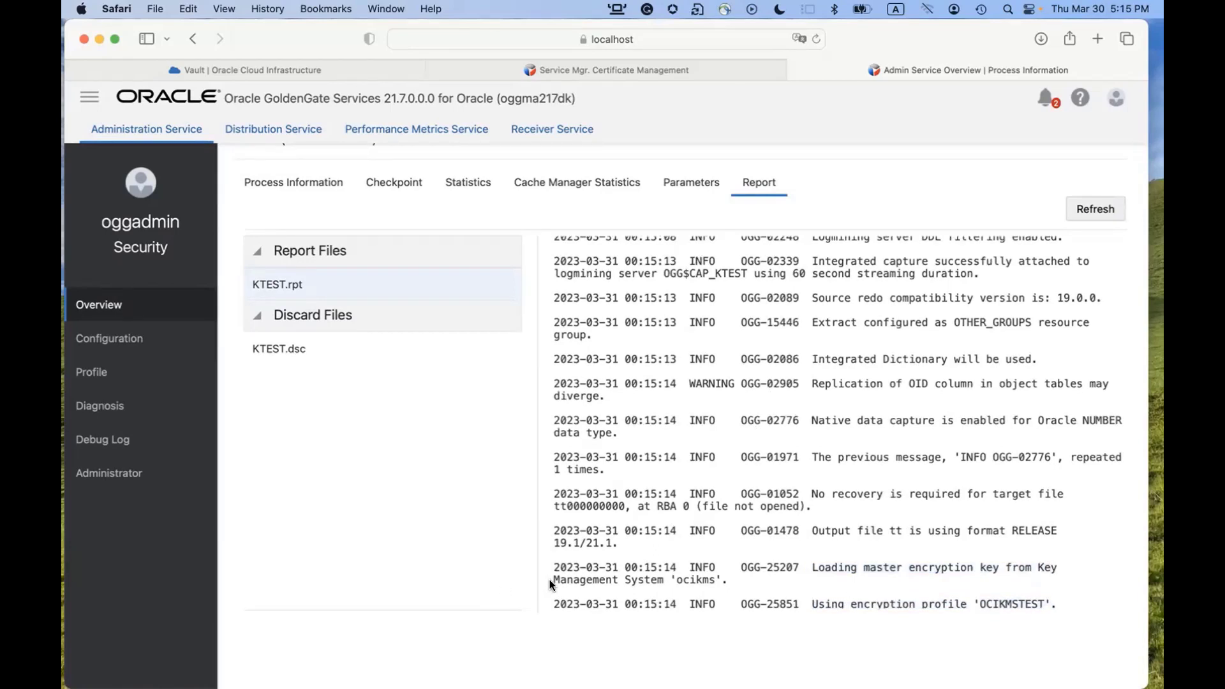
scroll(670, 582, up, 1)
drag(669, 584, 722, 585)
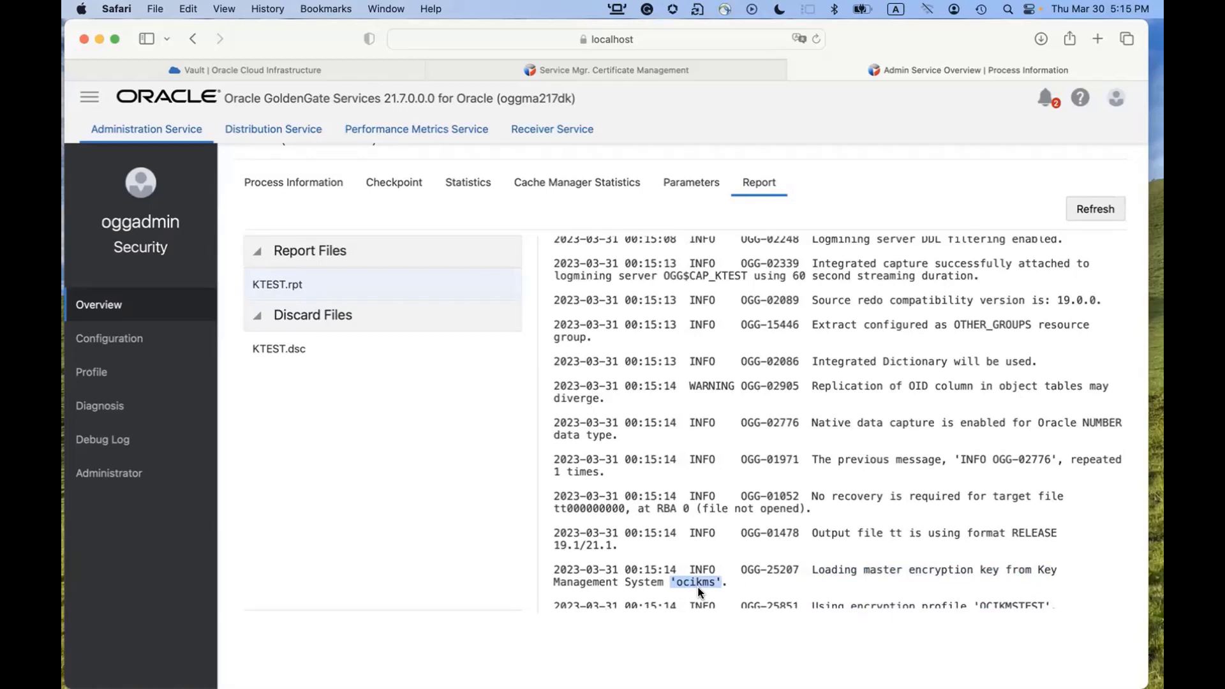
scroll(806, 547, down, 1)
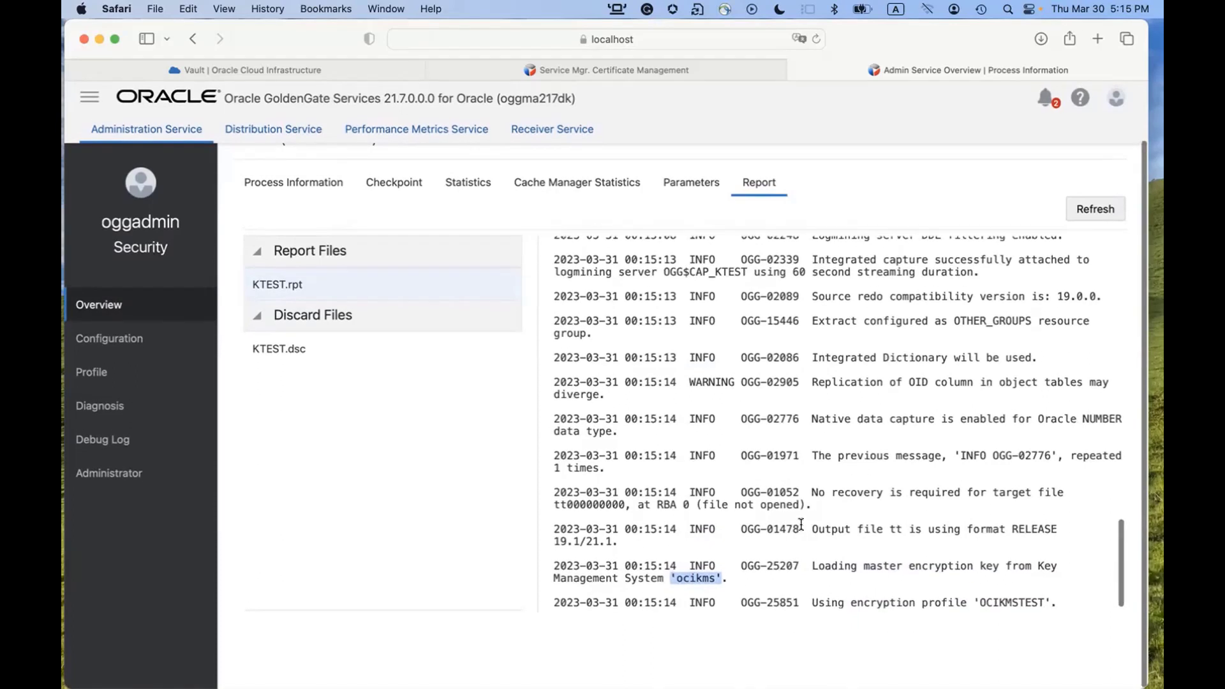
Refresh the KTEST report and highlight the Run Time Messages heading.
click(1095, 207)
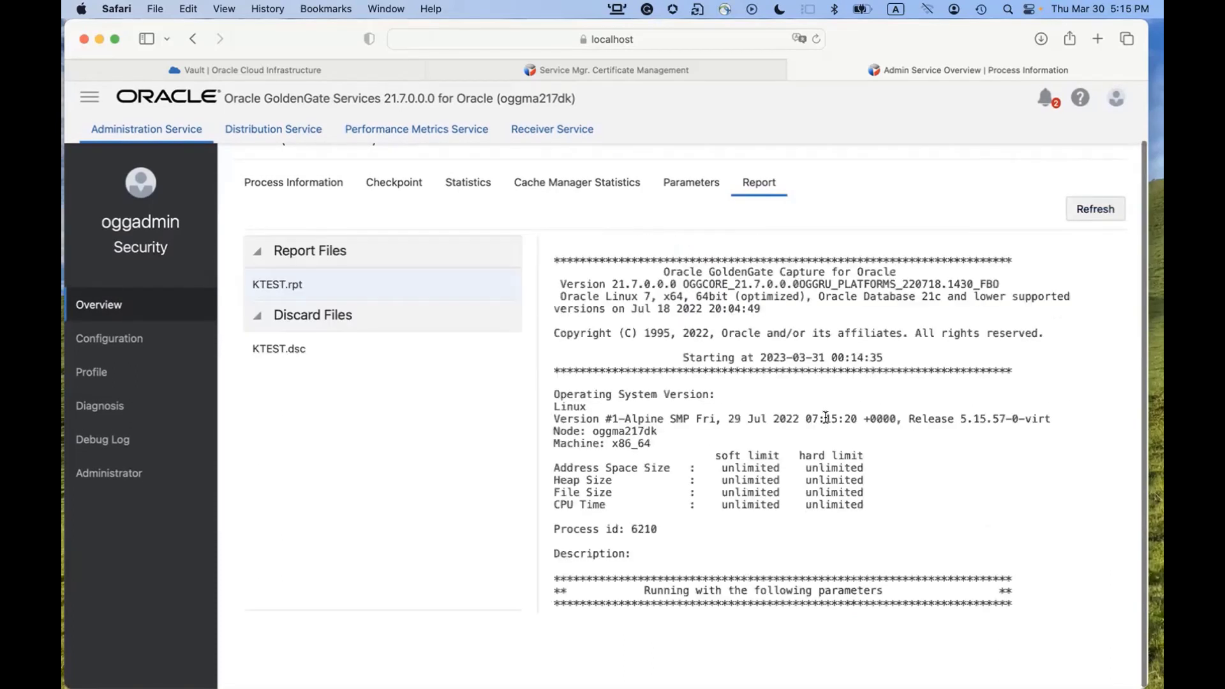
scroll(852, 431, down, 20)
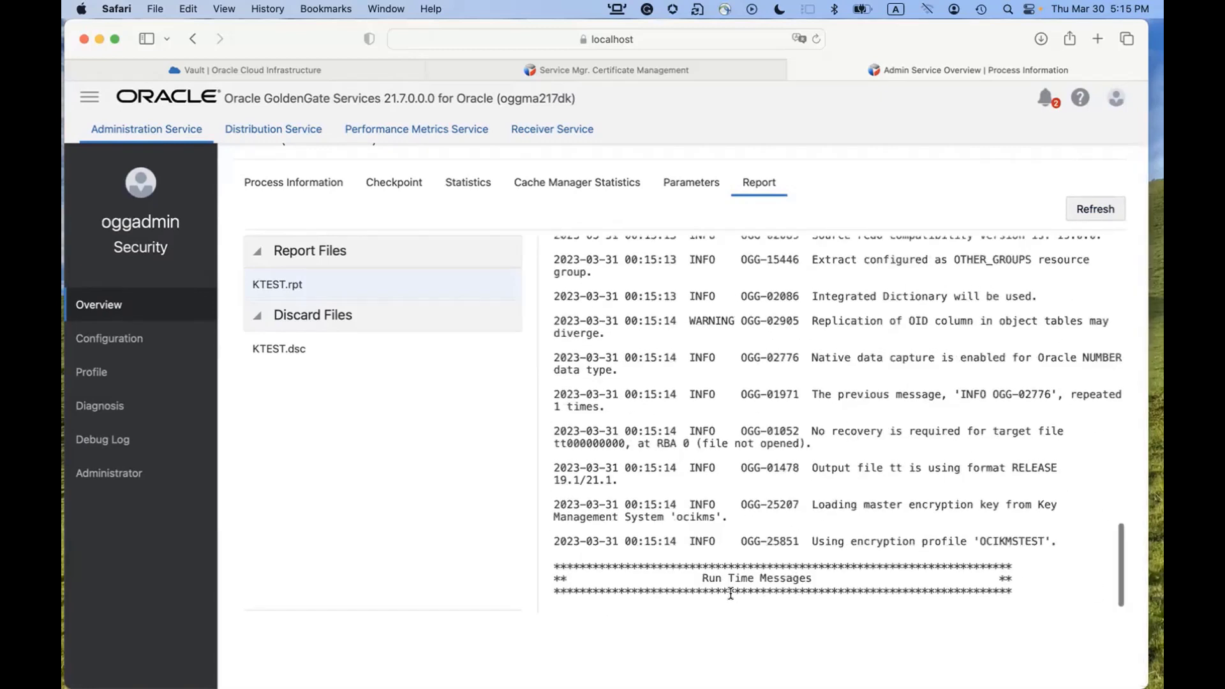
drag(702, 579, 837, 579)
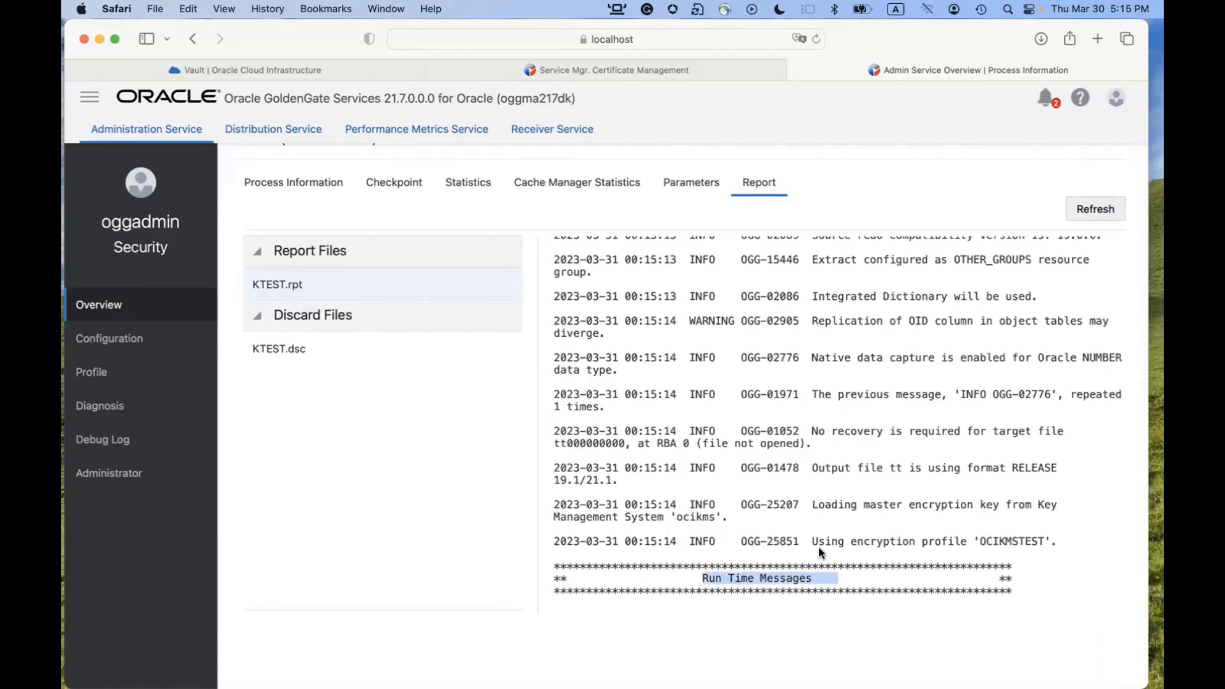
key(super+Tab)
Run exec custdata(3000,300); in the WPDB SQL*Plus session to generate test rows.
text(ex)
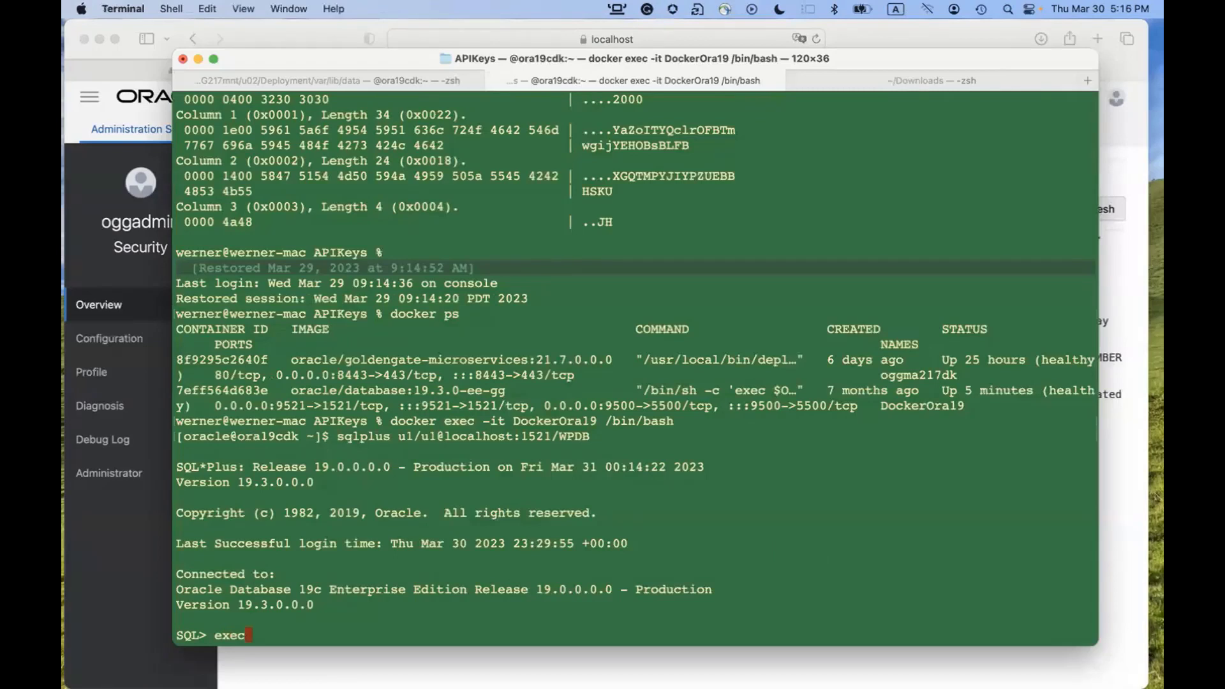
text(ec custdata(3000,300);)
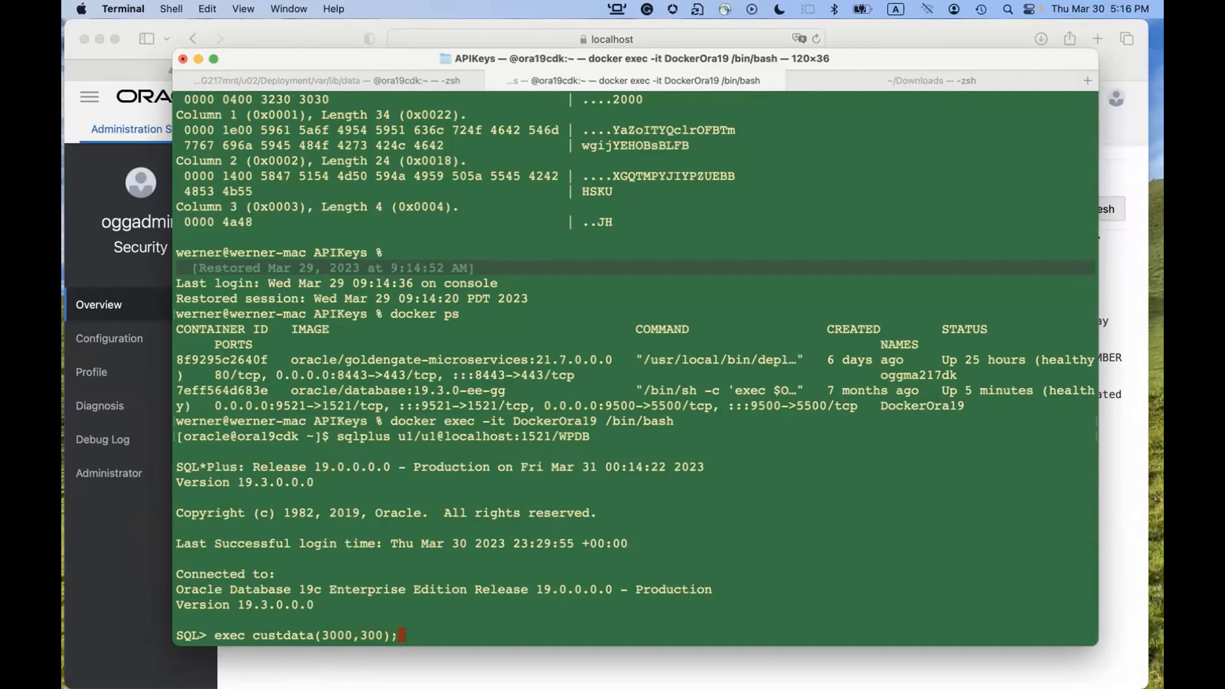
key(Return)
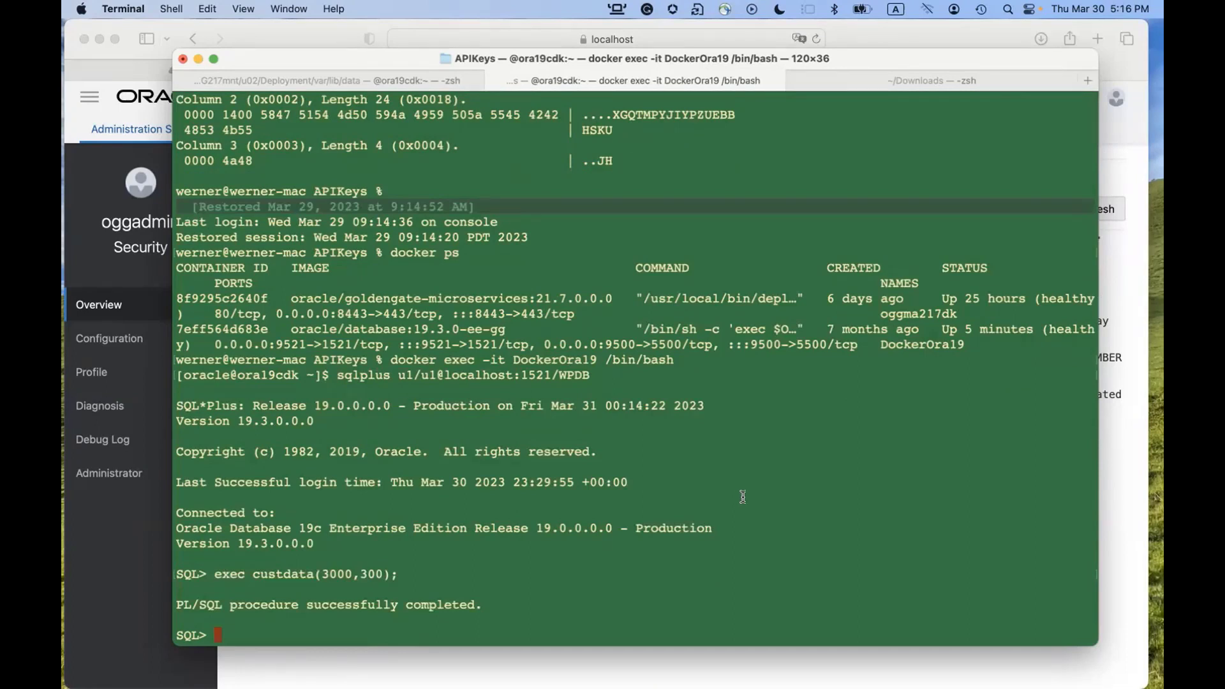
key(super+Tab)
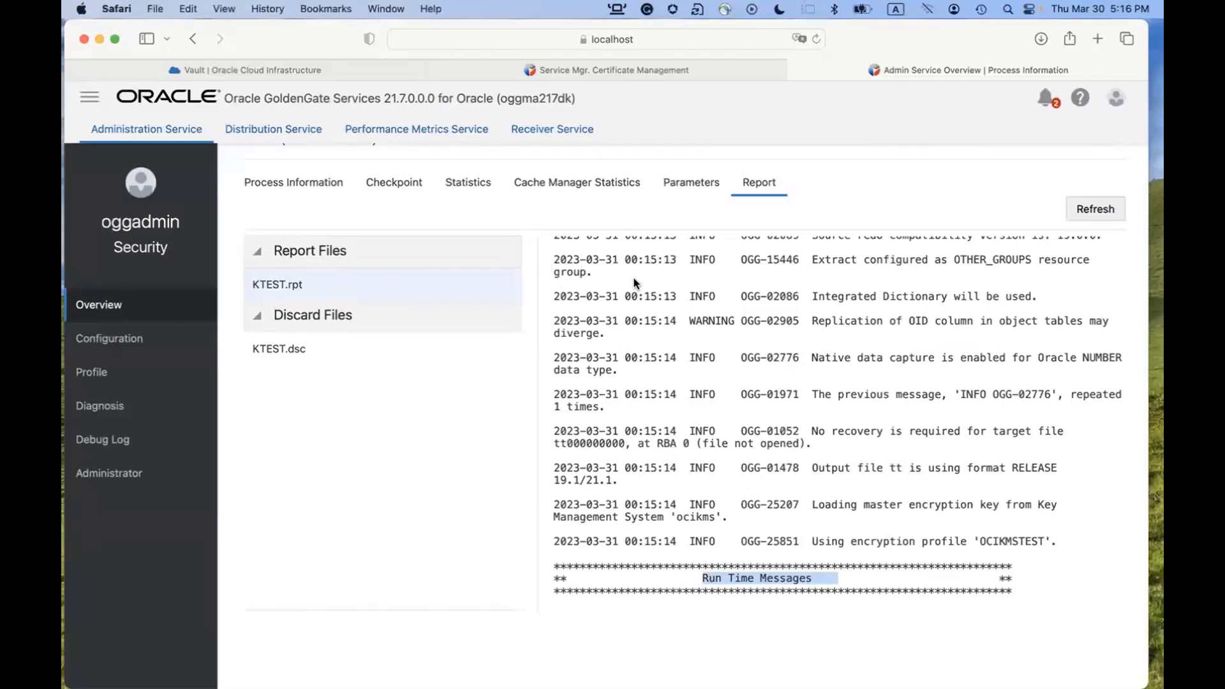
View KTEST's Statistics tab showing 3000 inserts each for WPDB.U1.TCUSTMER and WPDB.U1.TCUSTORD.
scroll(633, 277, up, 2)
click(472, 250)
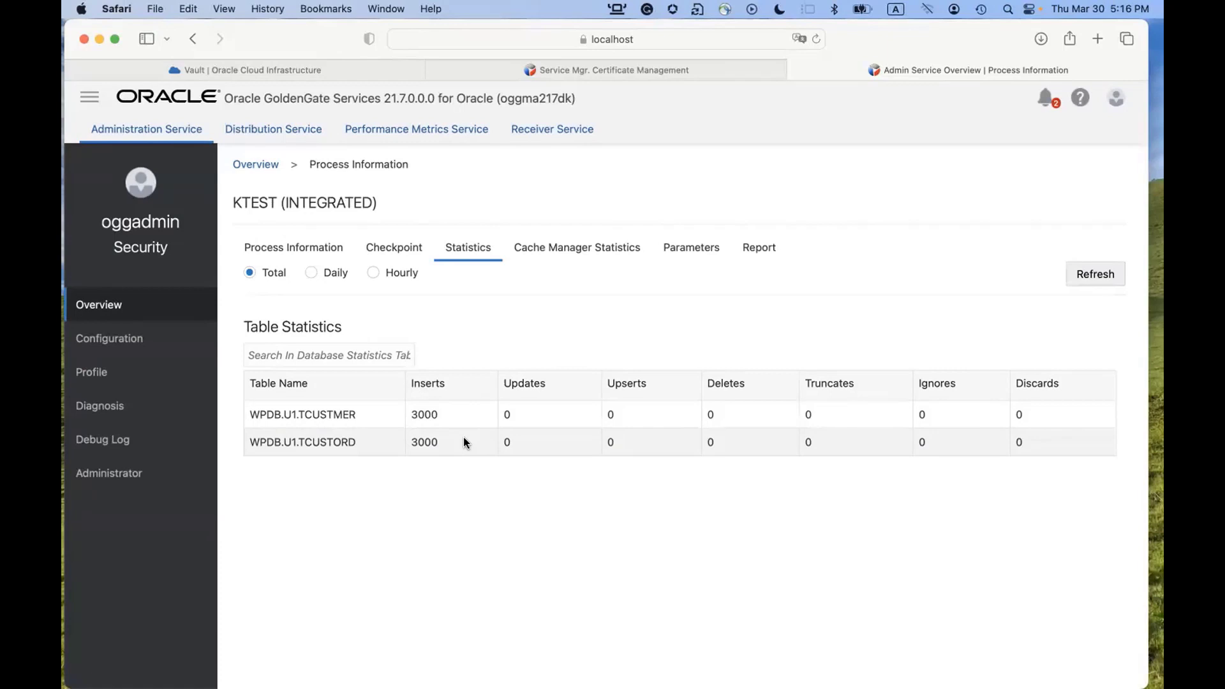
key(super+Tab)
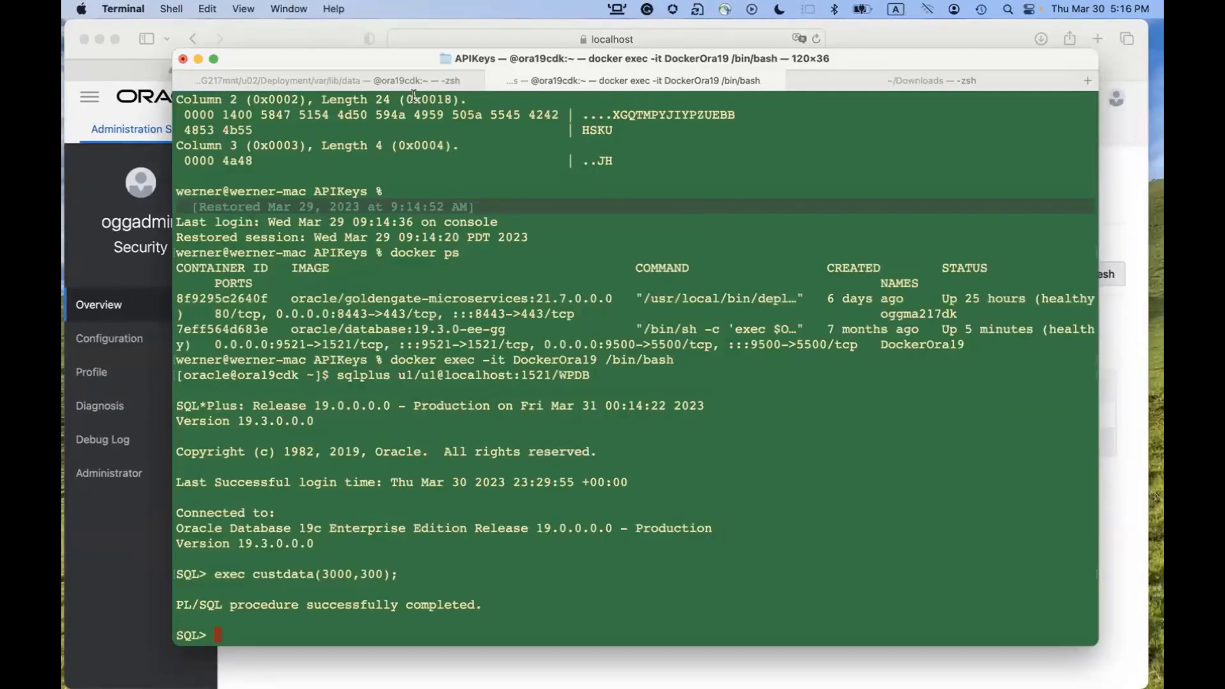
Run ls -l in the trail directory, showing the new 1067843-byte tt000000000 file.
key(super+shift+bracketleft)
text(ls -l)
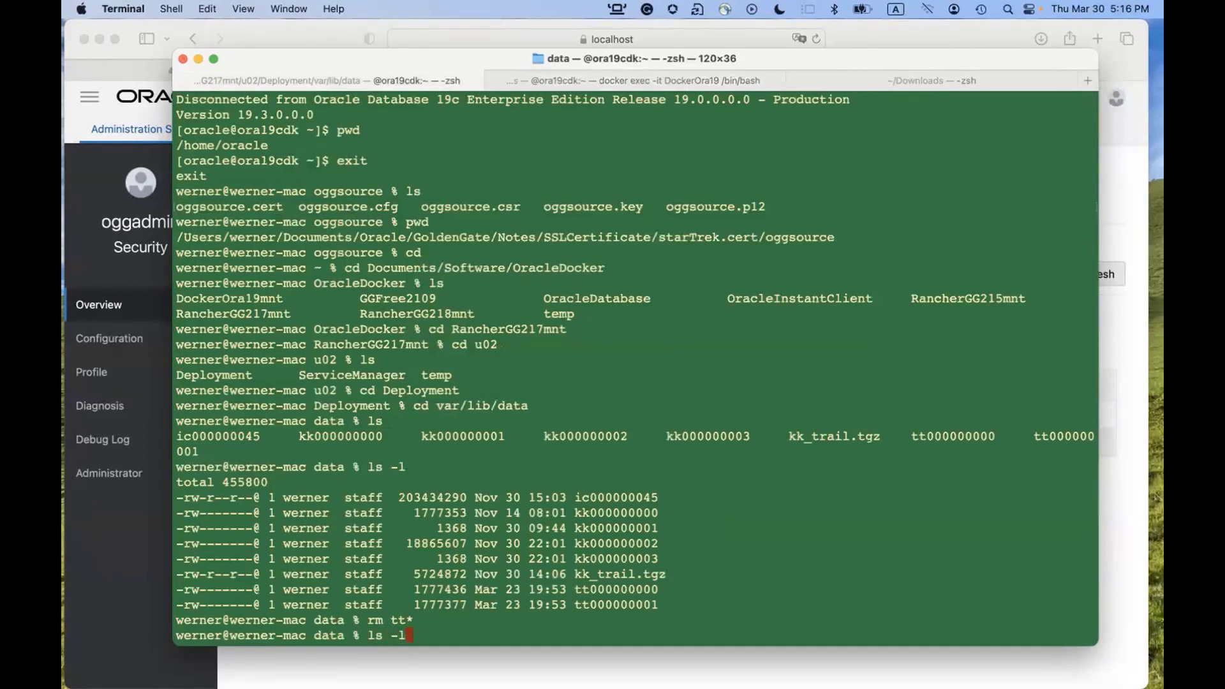
key(Return)
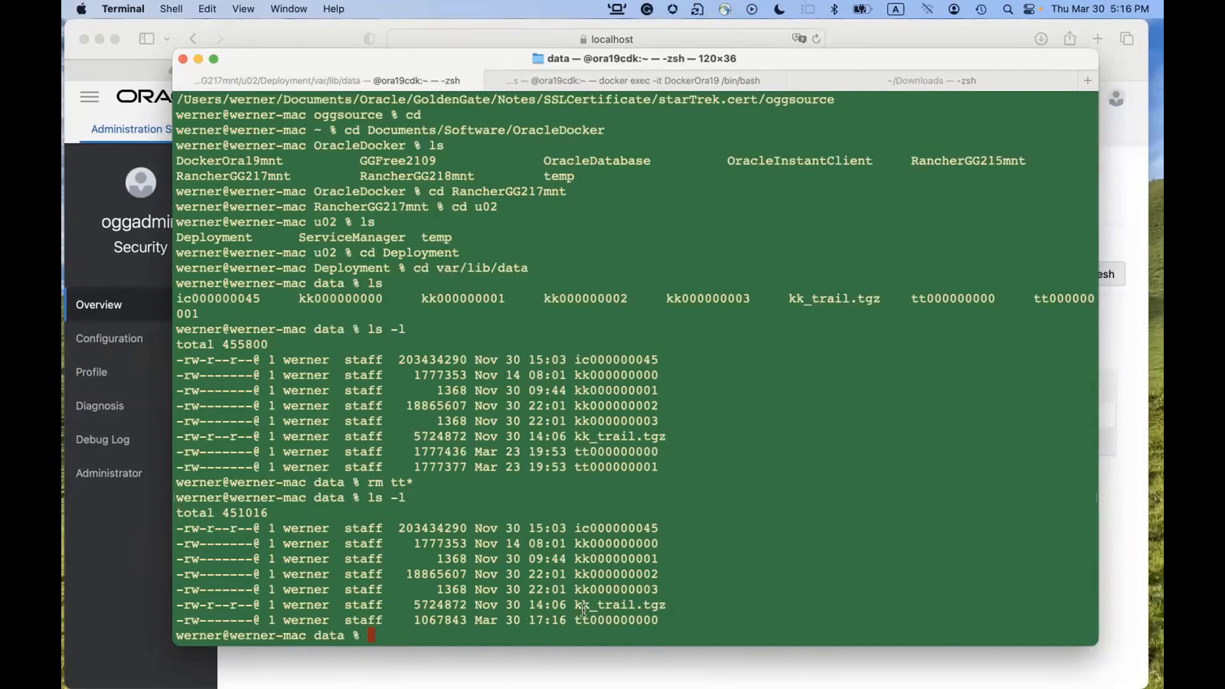
drag(582, 619, 676, 622)
click(716, 570)
text(docker exec -it o)
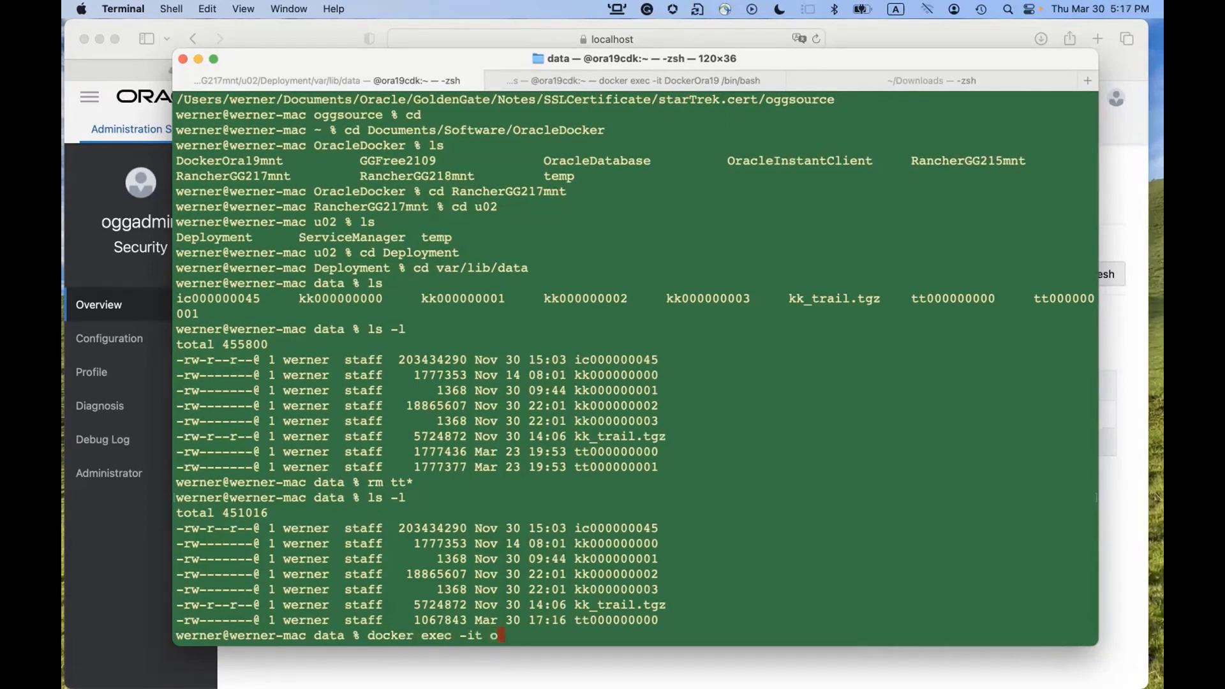
text(ggma217 /bin/bash)
Enter the oggma217dk container as user ogg and start Logdump from /u01/ogg/bin.
key(Return)
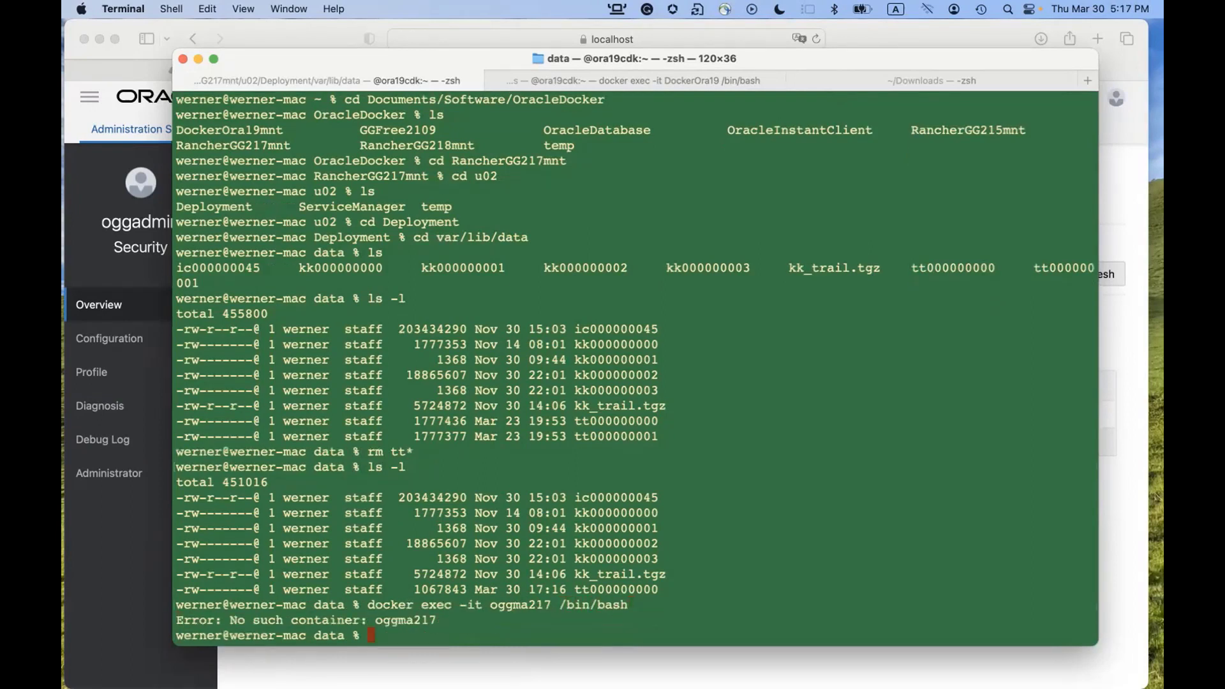
text(docker ps)
key(Return)
text(docker ex)
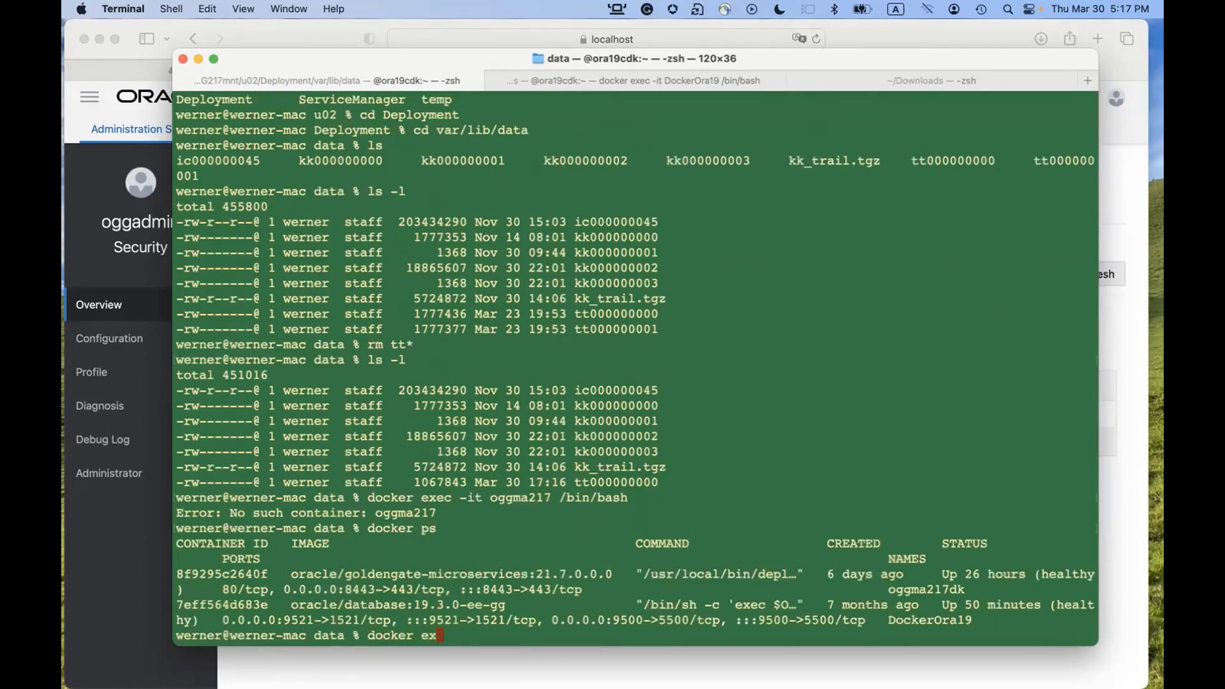
text(ec -it oggma217dk /)
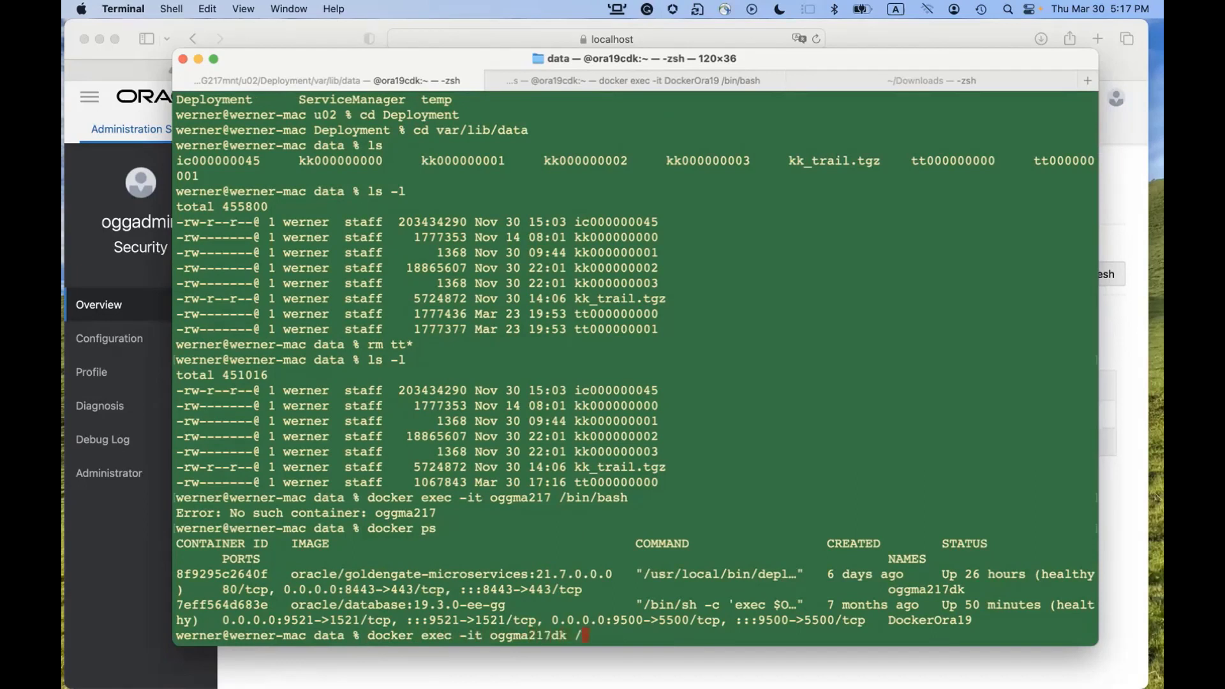
text(bin/bash)
key(Return)
text(su - o)
text(gg)
key(Return)
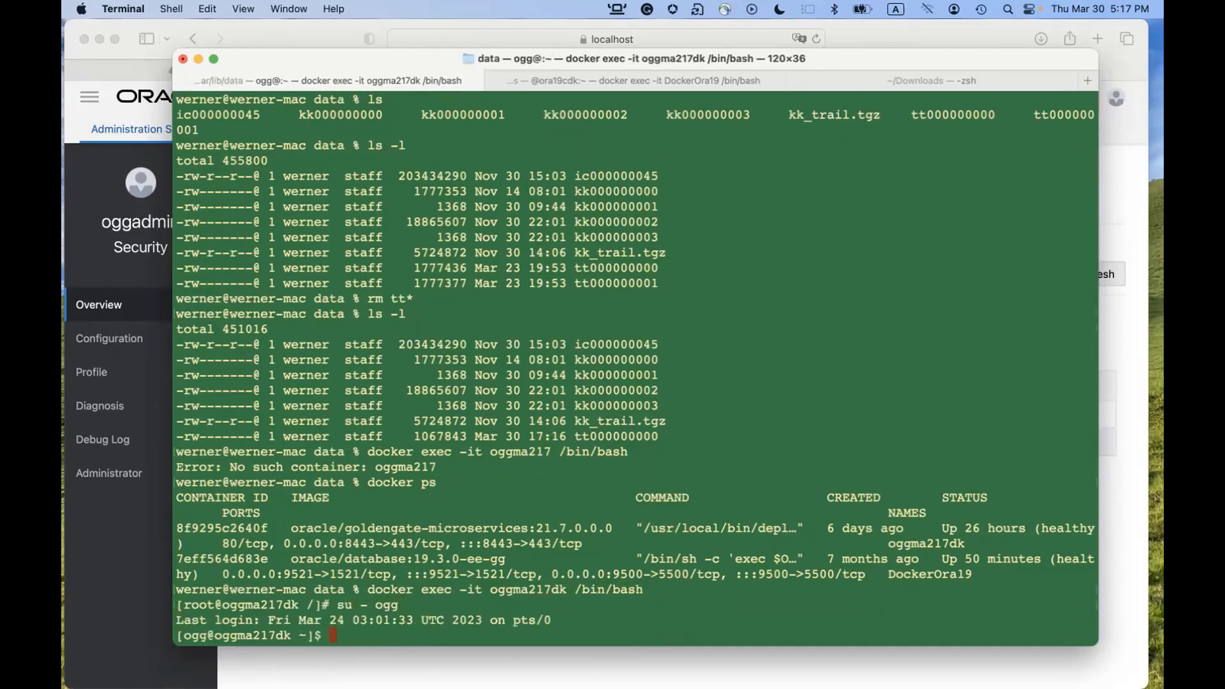
text(cd /u01/ogg/bin)
key(Return)
text(./logdump)
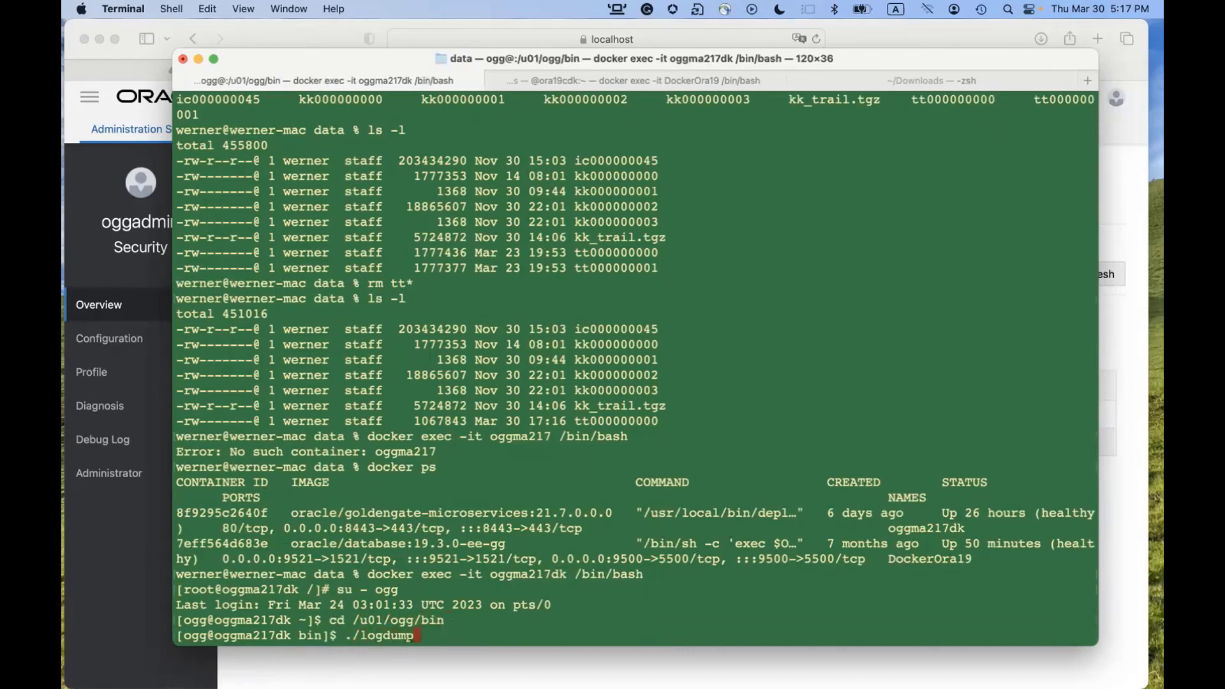
key(Return)
Open /u02/Deployment/var/lib/data/tt000000000 in Logdump with record headers turned on.
text(open /u)
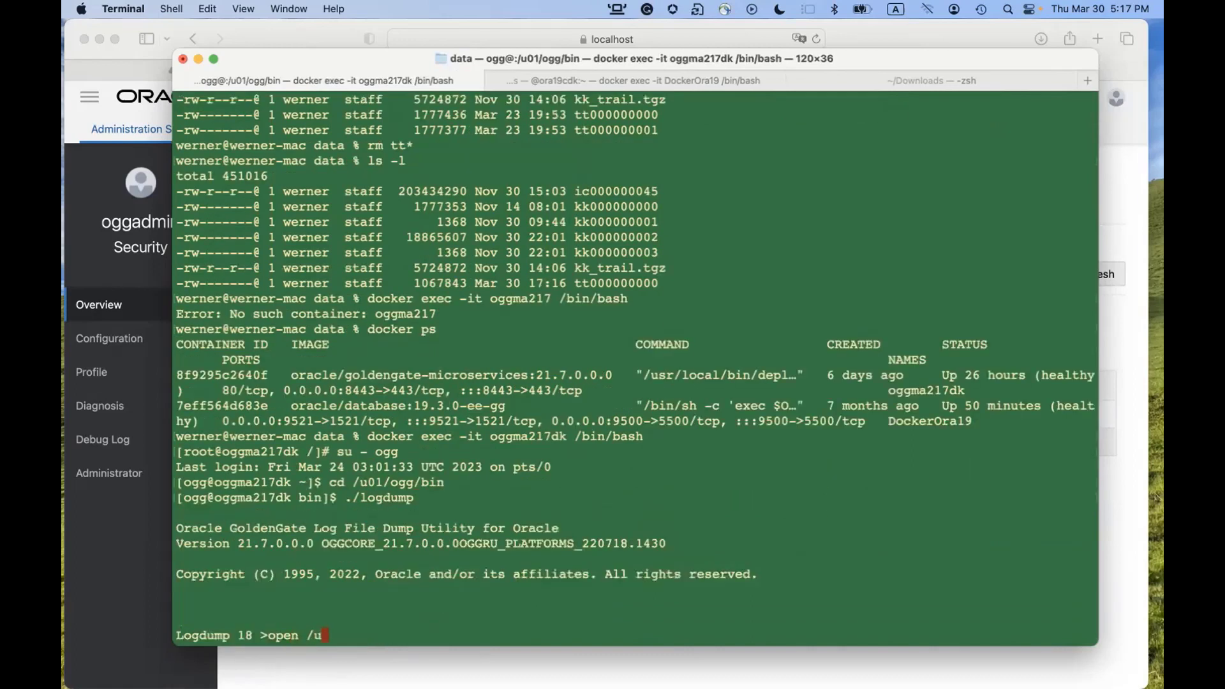
text(02/Deployment/var/li)
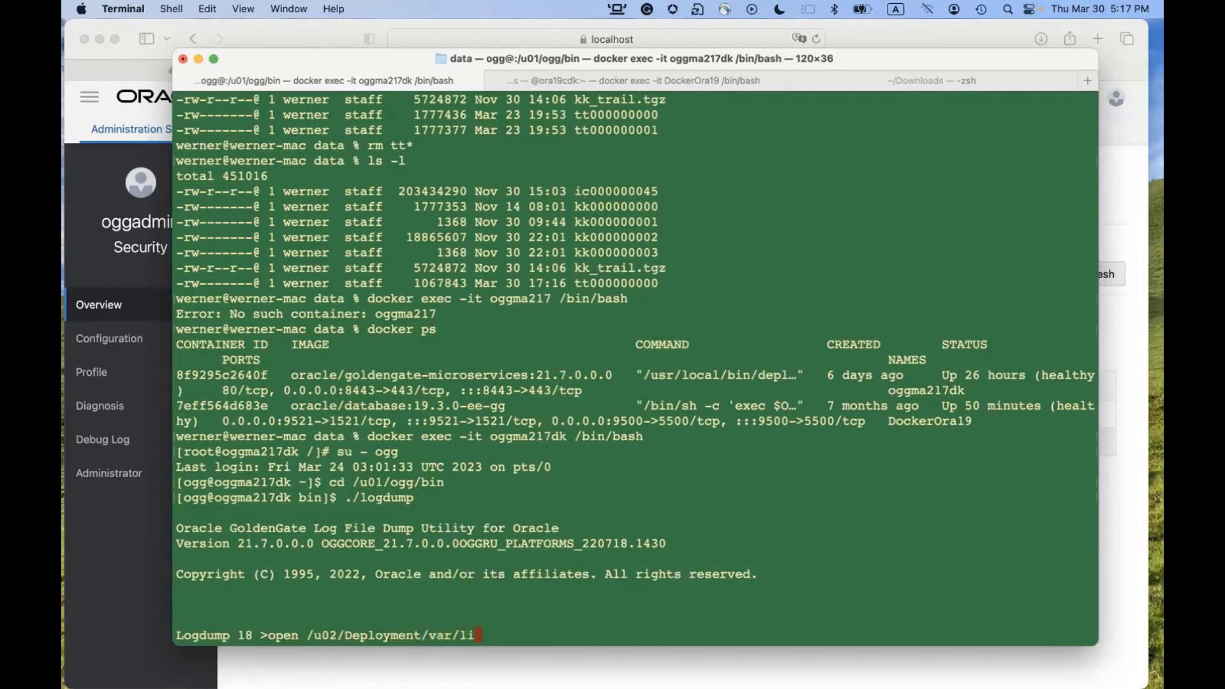
text(b/data/tt000000000)
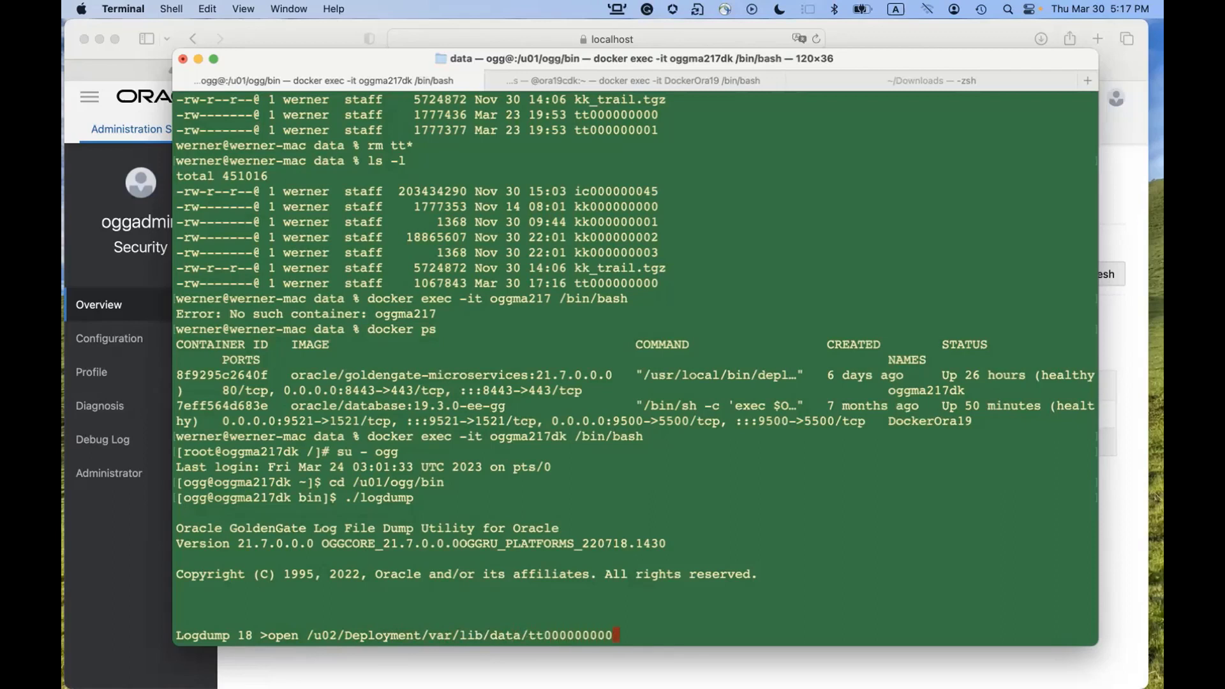
key(Return)
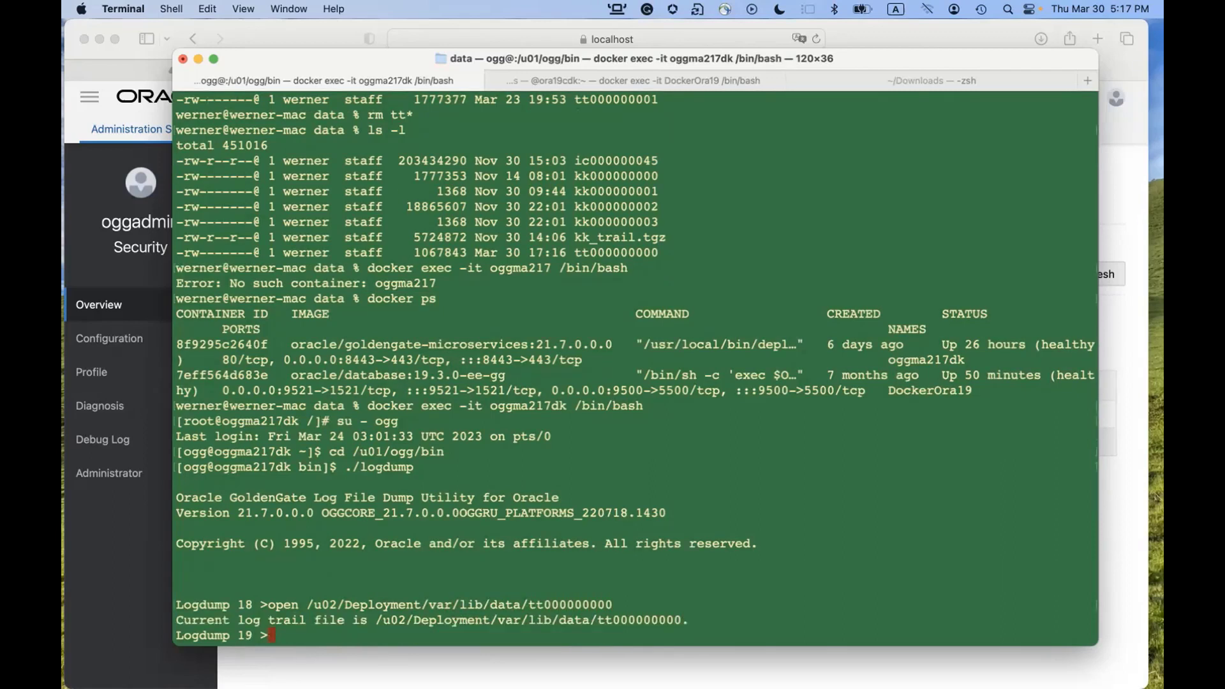
text(ghdr on)
key(Return)
Page through the trail records, revealing a key length mismatch and encrypted insert data.
text(n)
key(Return)
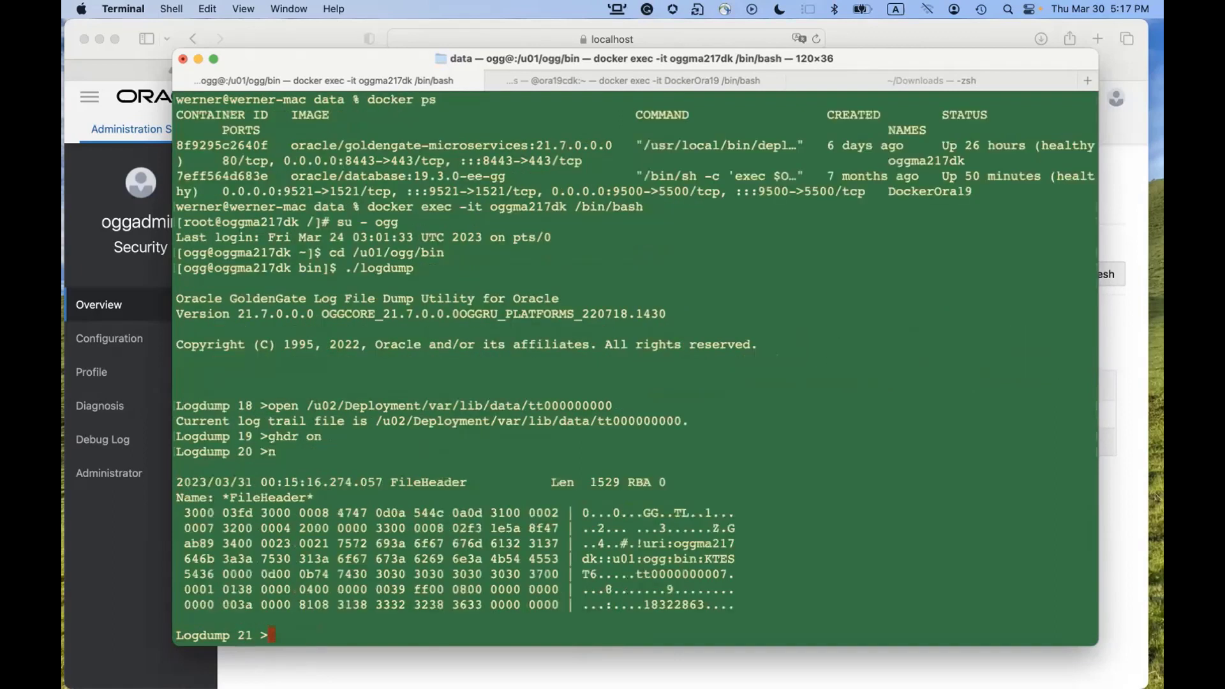
text(n)
key(Return)
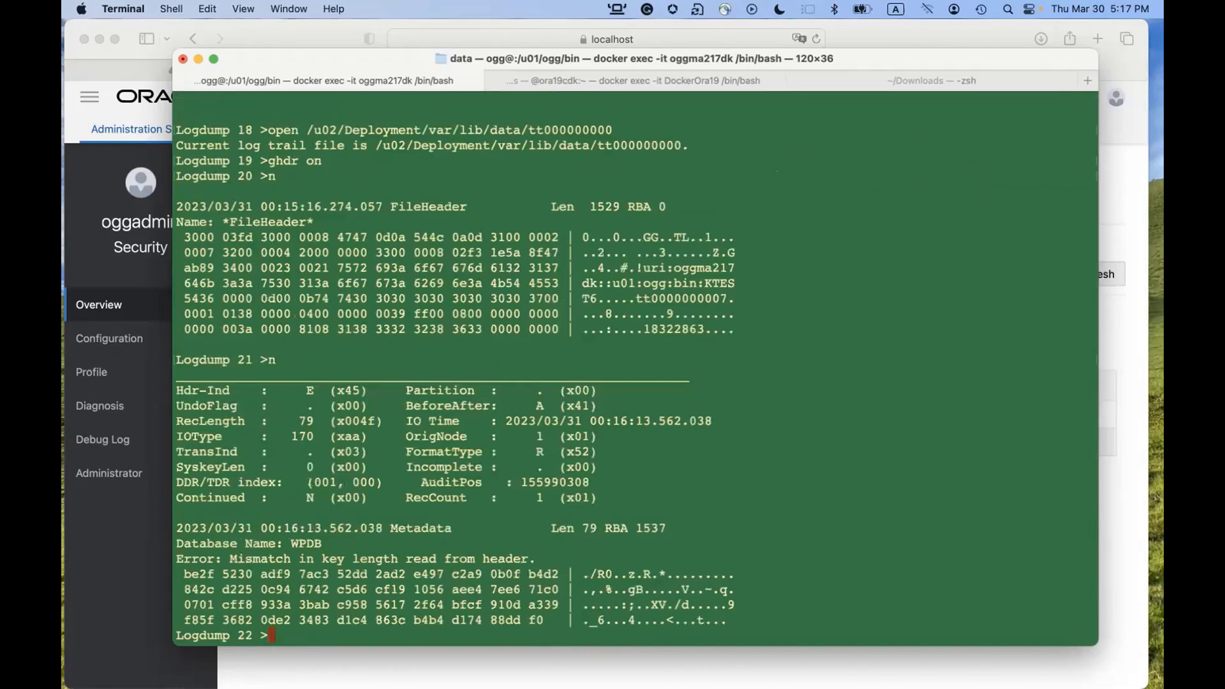
text(n)
key(Return)
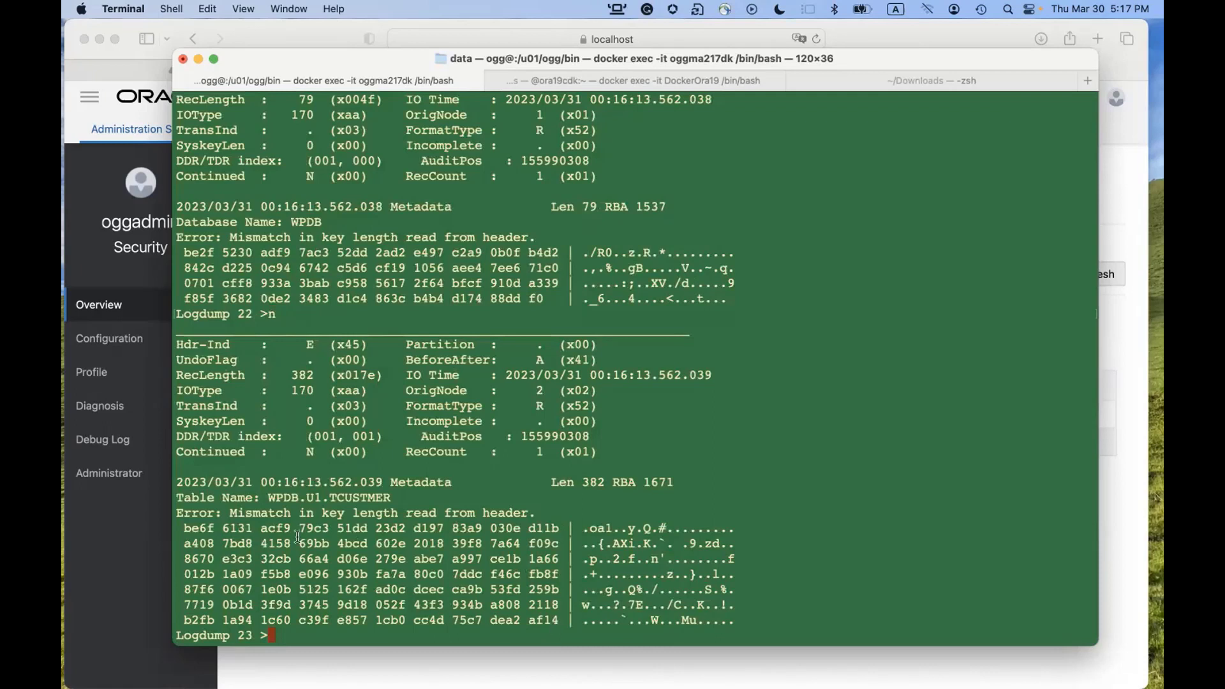
drag(231, 516, 520, 519)
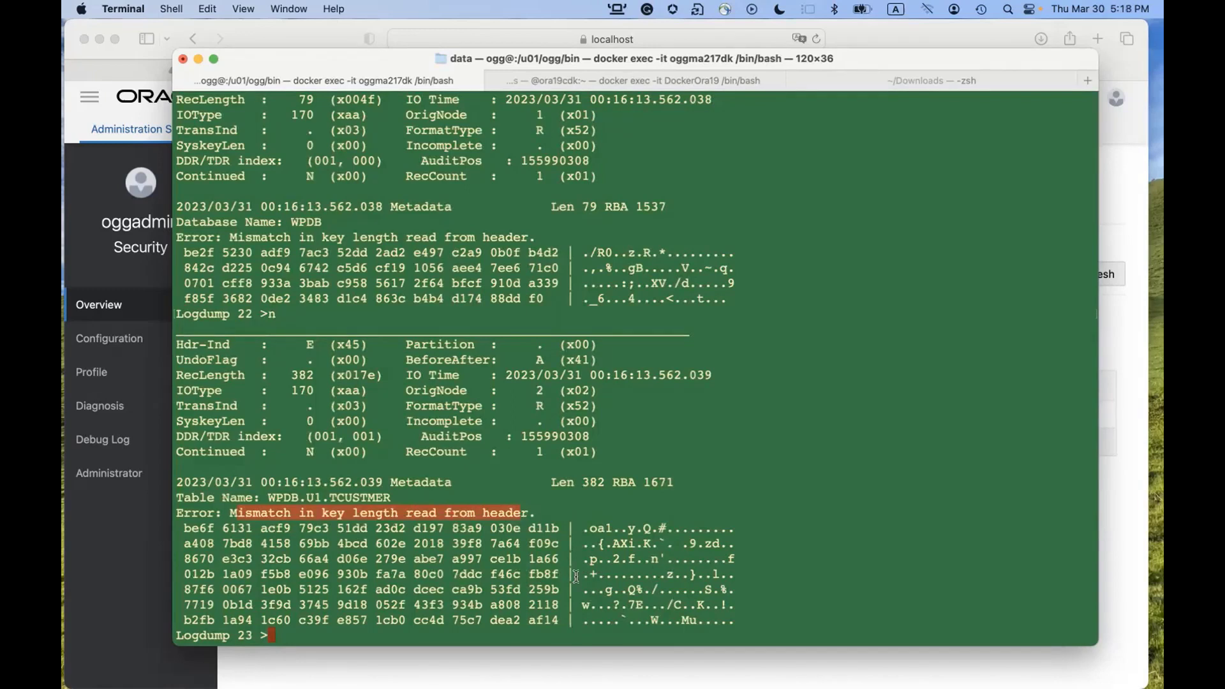
text(n)
key(Return)
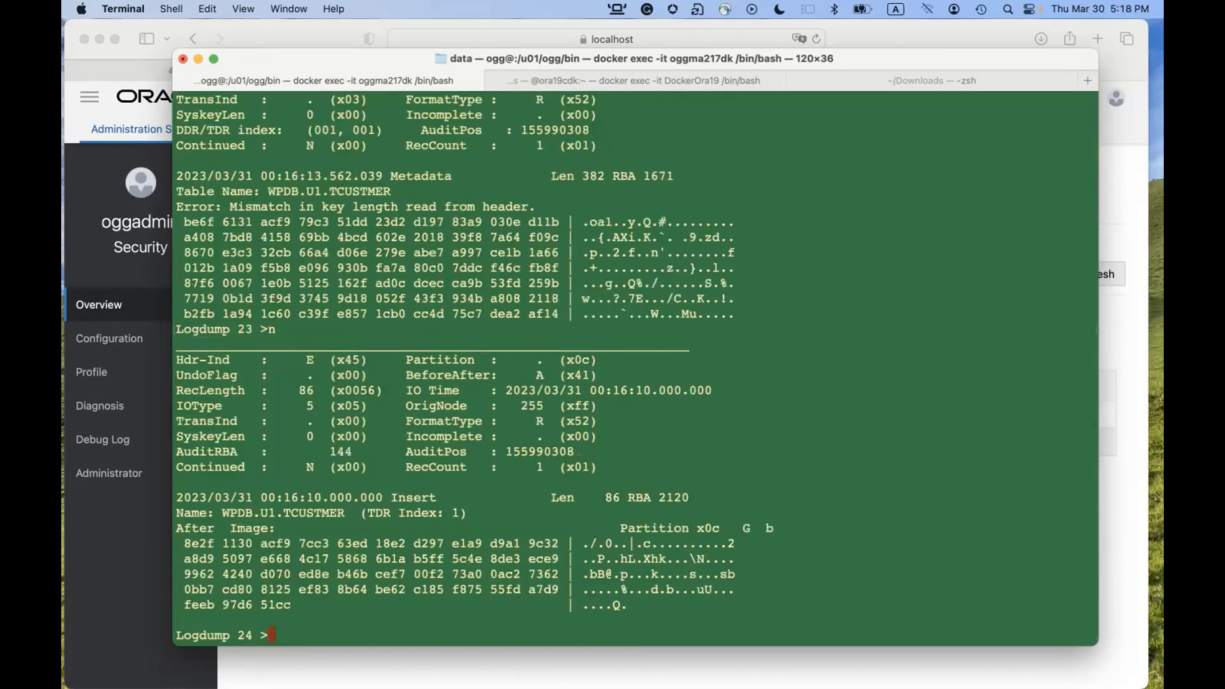
text(n)
key(Return)
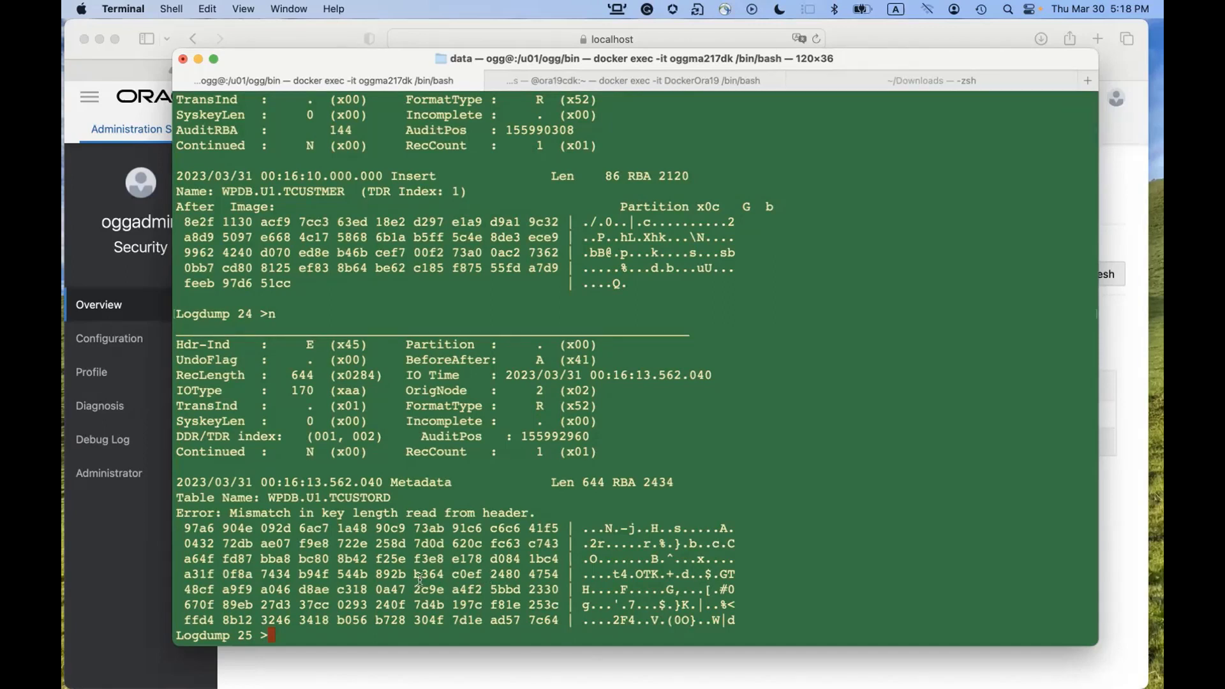
From the Overview, add a new Replicat and choose Nonintegrated Replicat.
click(165, 591)
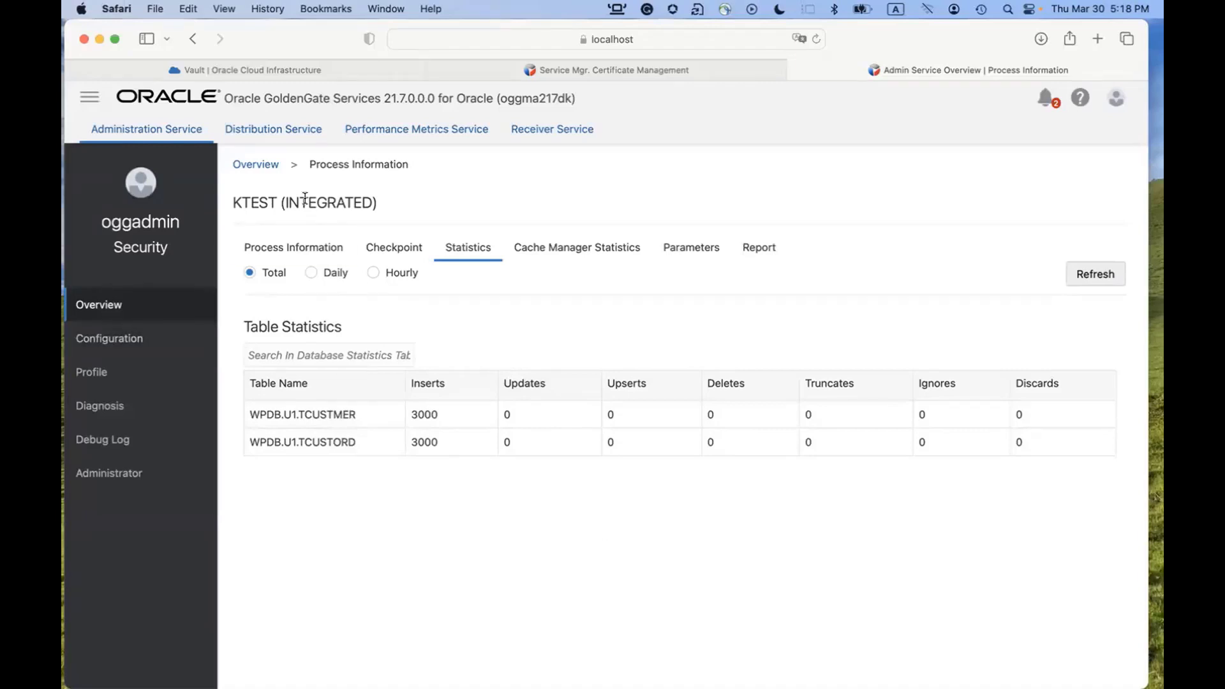
click(258, 167)
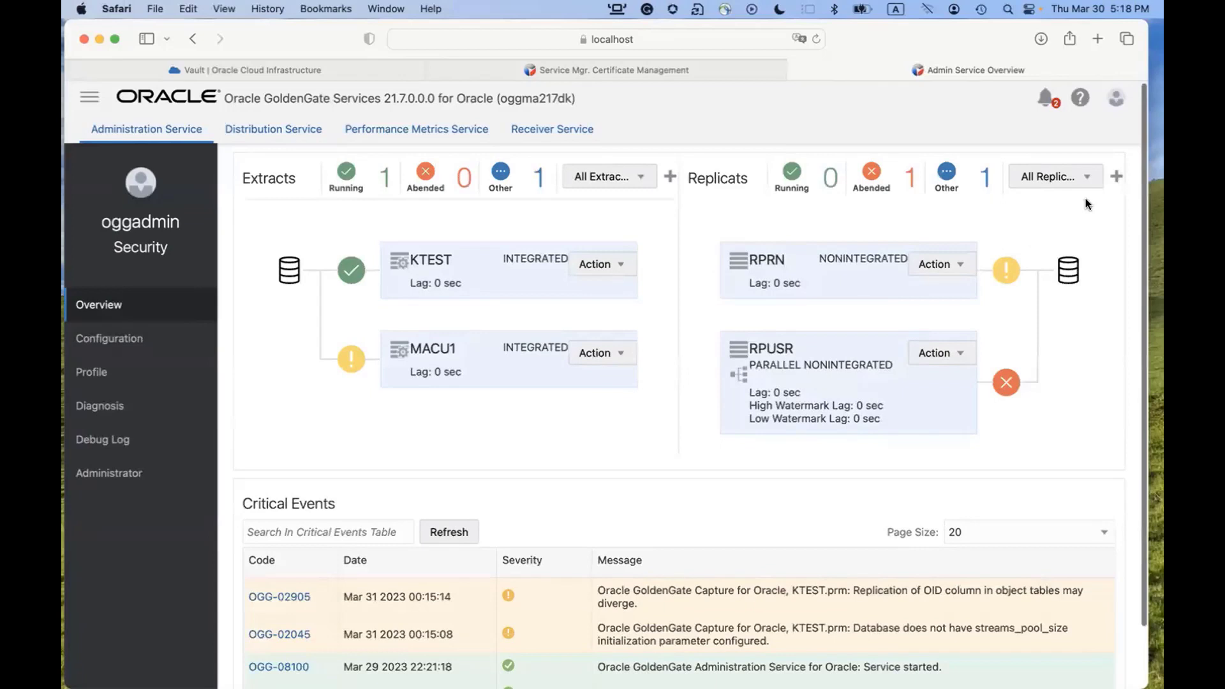
click(1115, 177)
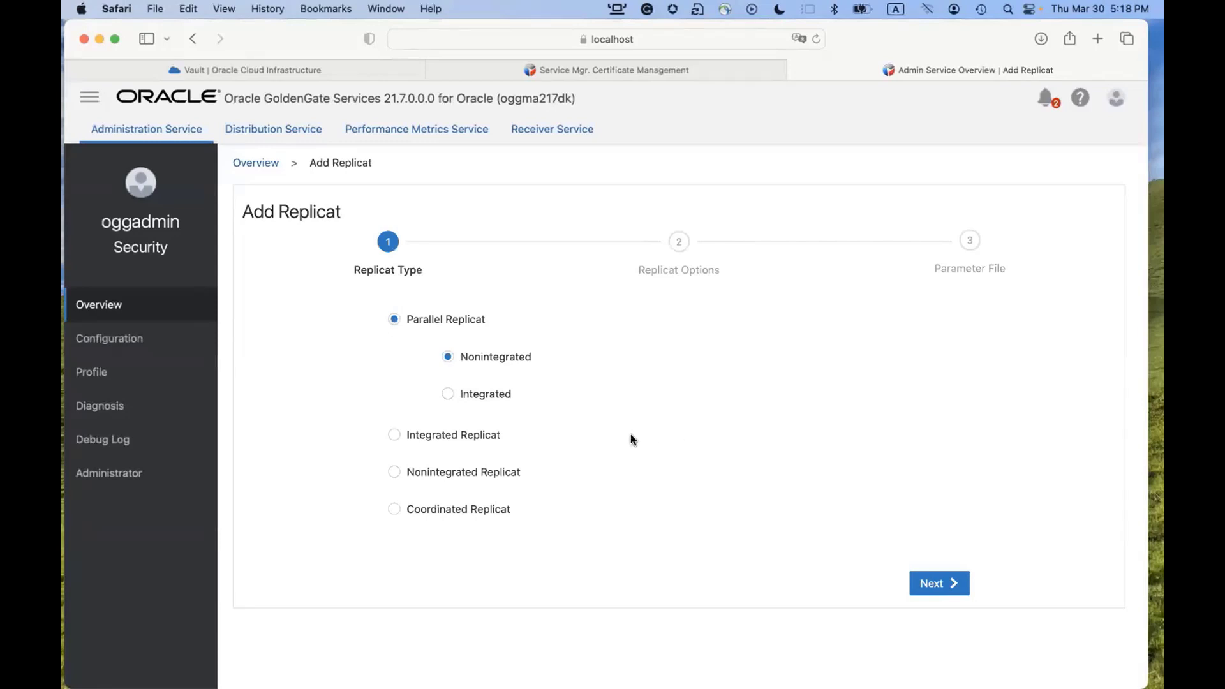
click(412, 477)
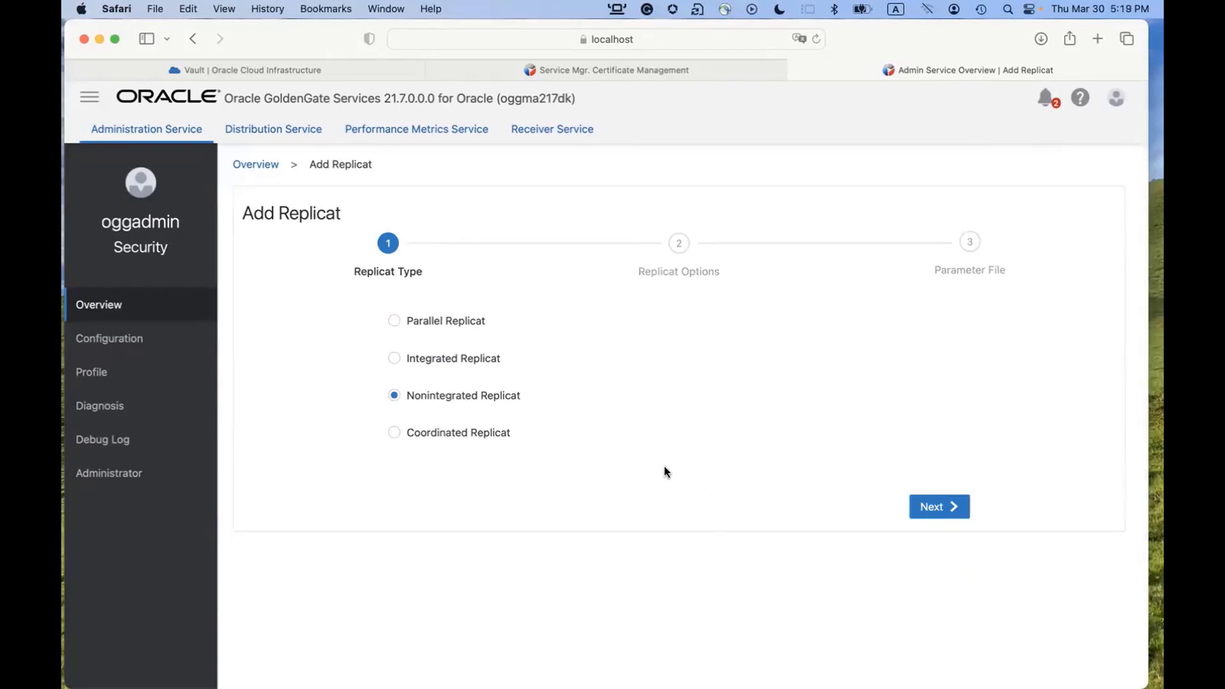
Name the Replicat RENCT with credential domain OracleGoldenGate and alias Ora19macWPDB.
click(939, 508)
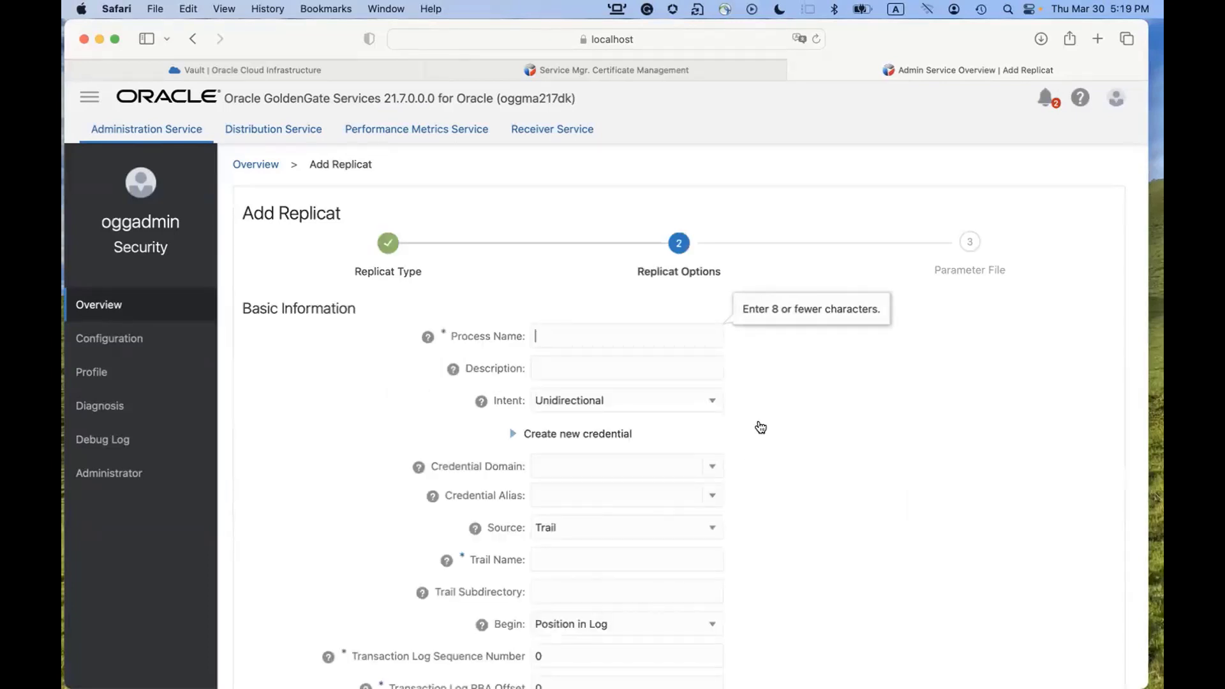
text(RENCT)
scroll(681, 443, down, 3)
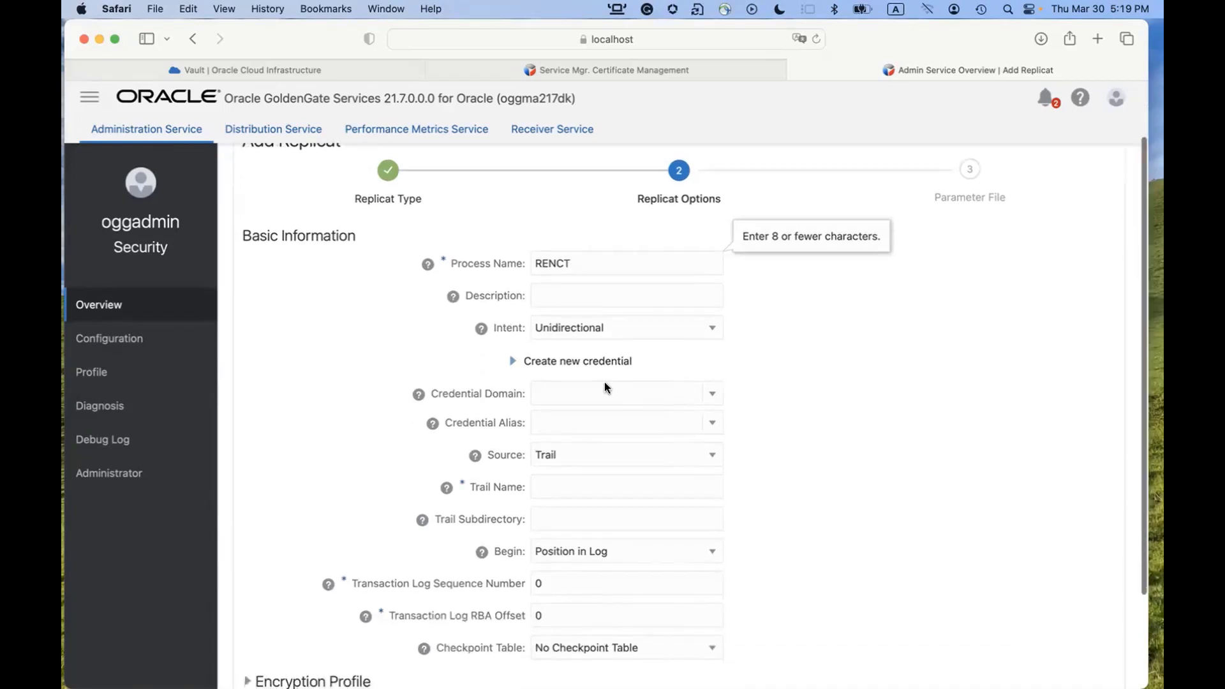
click(712, 386)
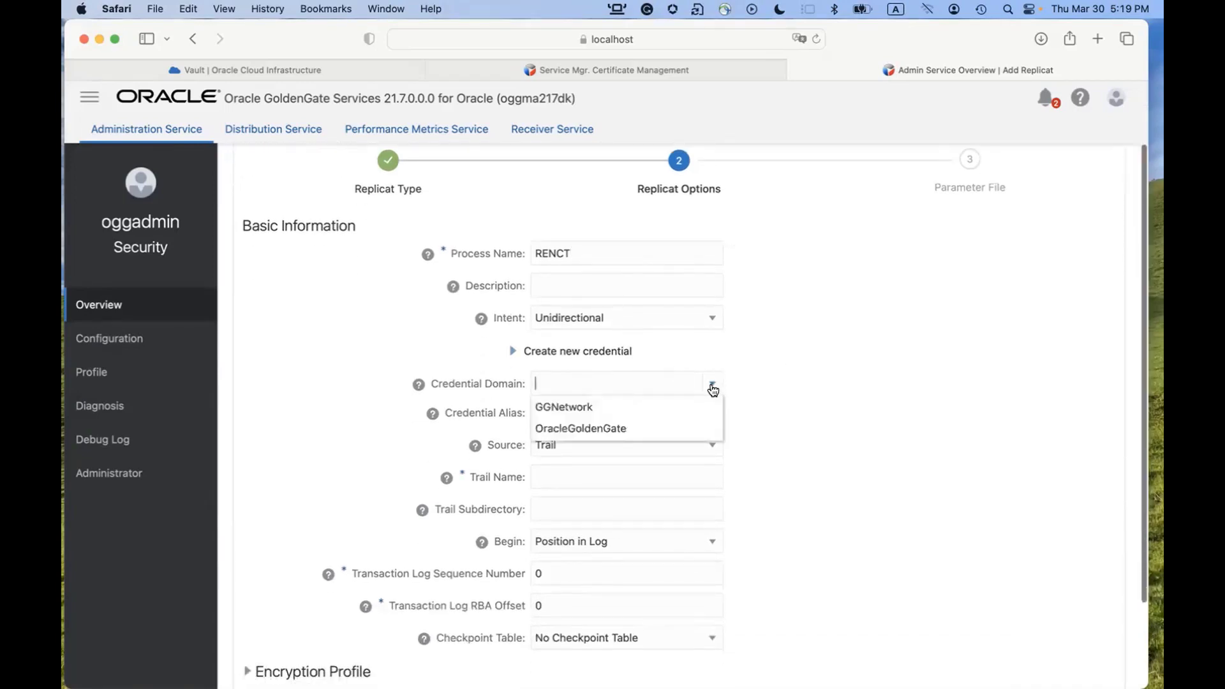
click(654, 424)
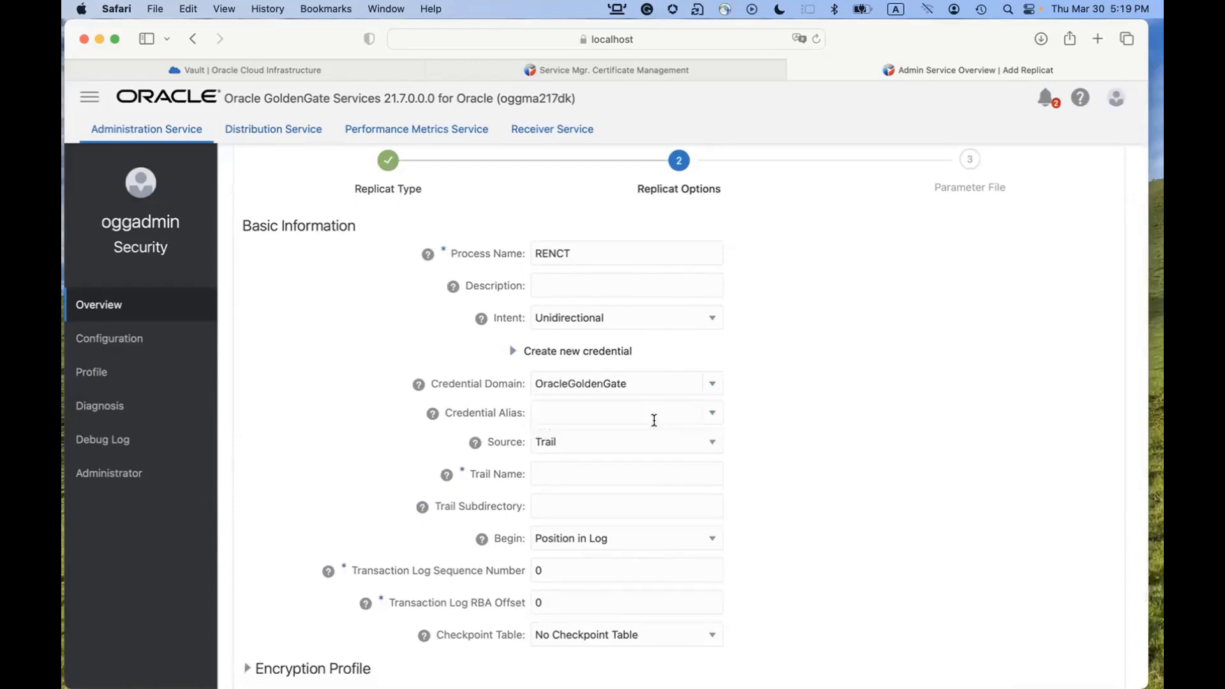
click(720, 415)
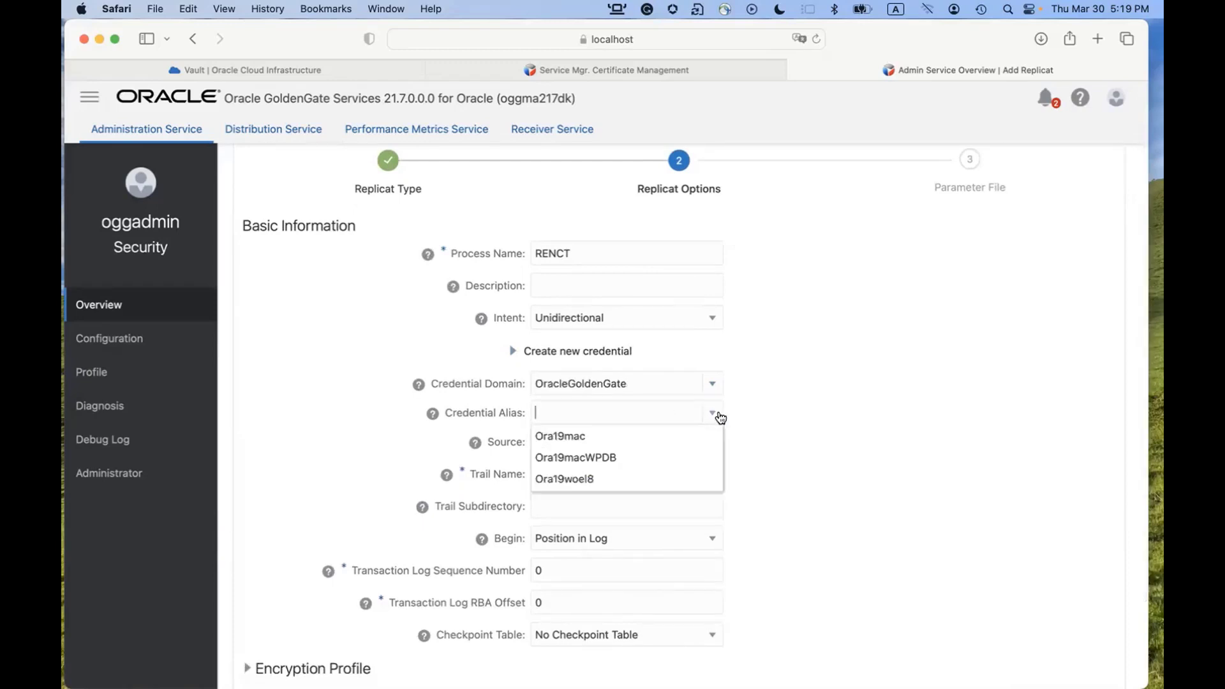
click(638, 457)
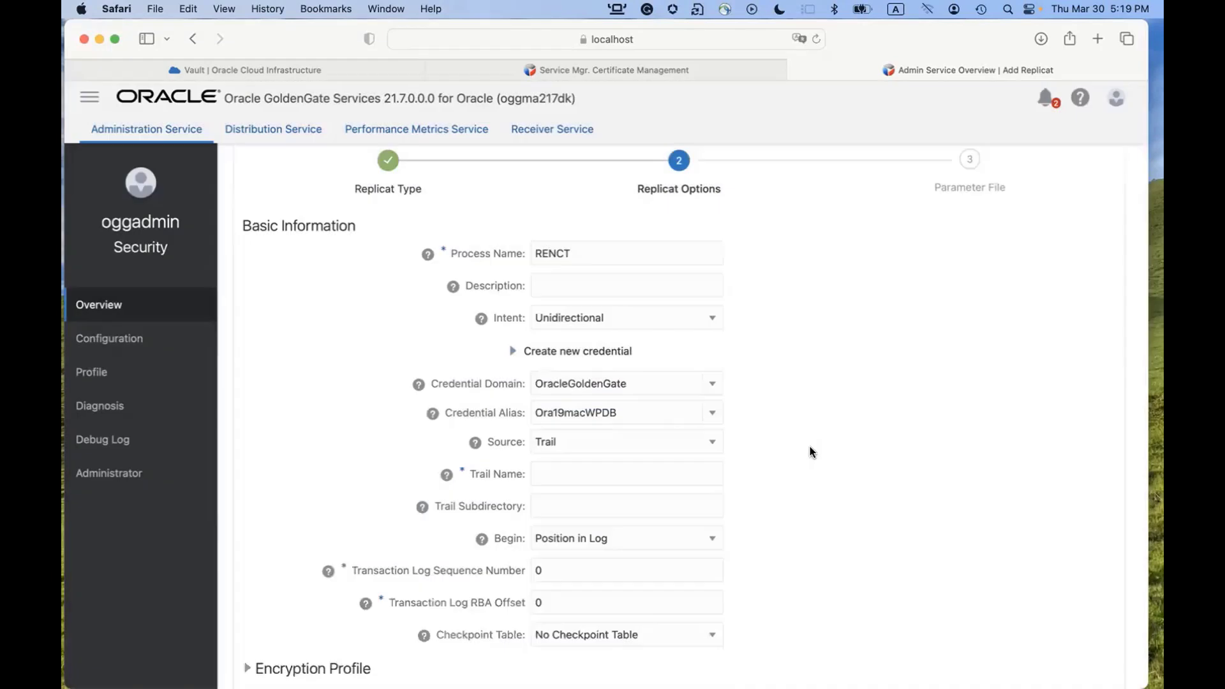
Set trail tt, checkpoint table WPDB.C##GGS.GGCHKPT, and encryption profile OCIKMSTEST.
scroll(810, 452, down, 3)
click(625, 373)
text(tt)
scroll(818, 423, down, 1)
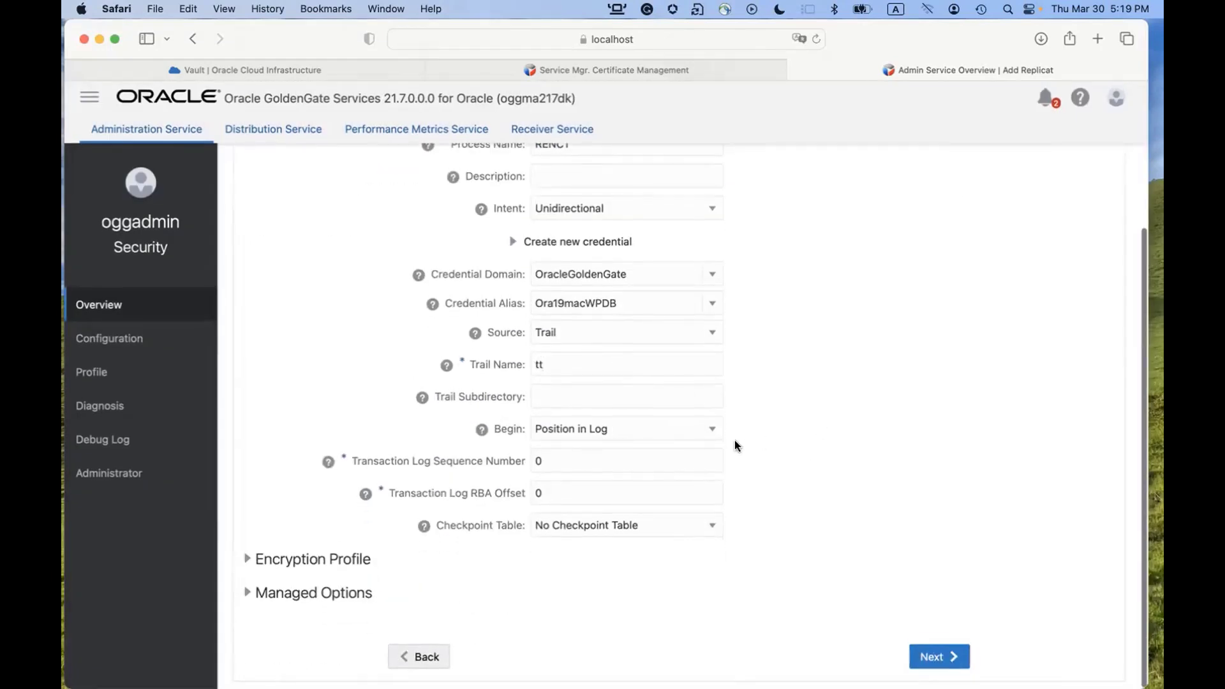
click(702, 525)
click(677, 548)
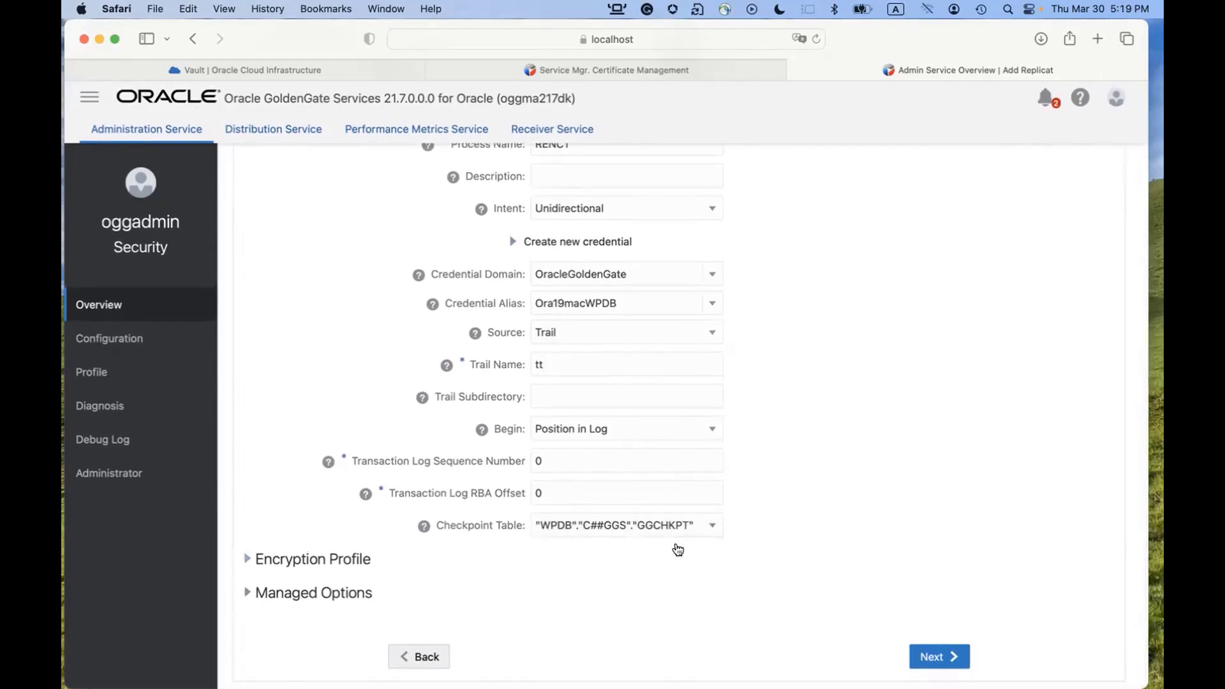
click(249, 560)
scroll(616, 554, down, 3)
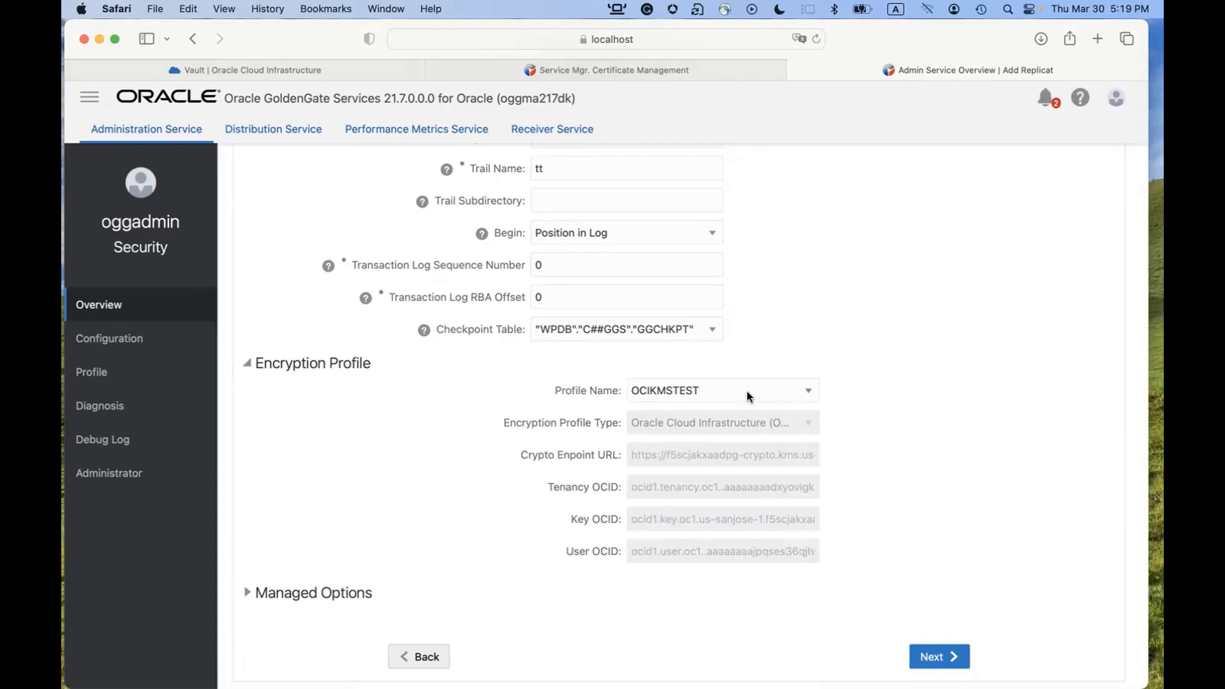
Add a DECRYPTTRAIL line above the MAP line in RENCT's parameter file.
click(935, 656)
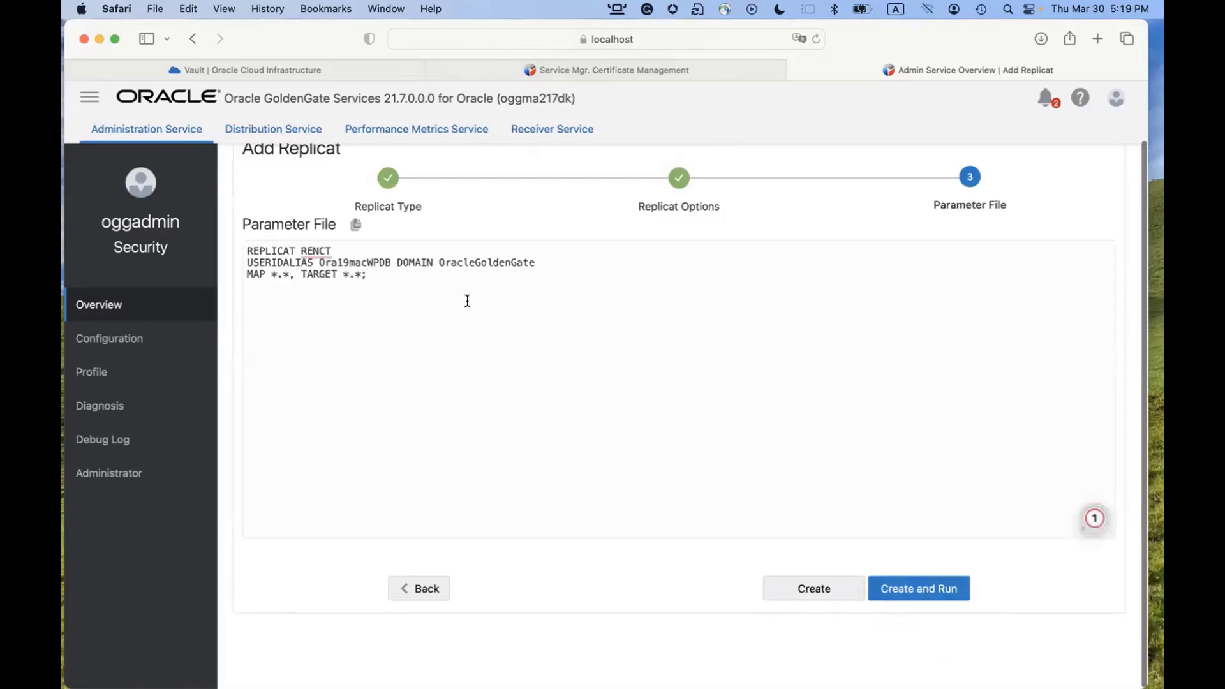
click(248, 274)
key(Return)
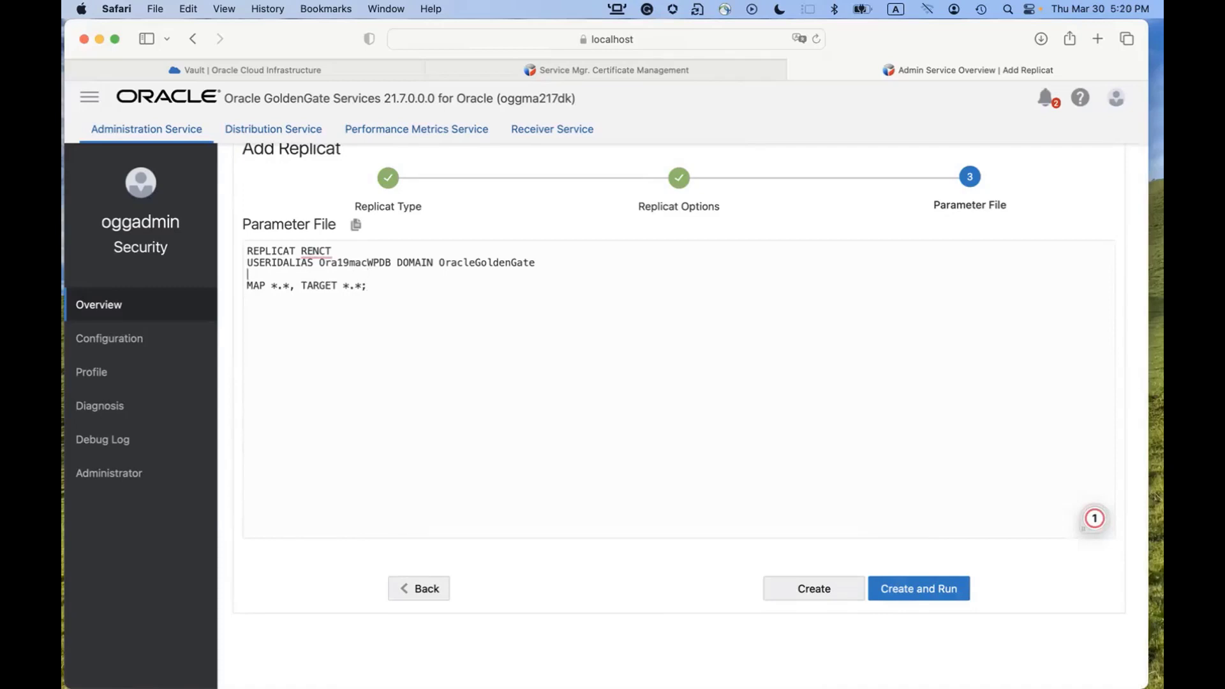
text(DEC)
text(R)
text(YPTTRIAL)
key(BackSpace)
key(BackSpace)
key(BackSpace)
text(AIL)
Change the mapping to MAP WPDB.U1.*, TARGET U2.*;.
click(290, 287)
key(BackSpace)
key(BackSpace)
key(BackSpace)
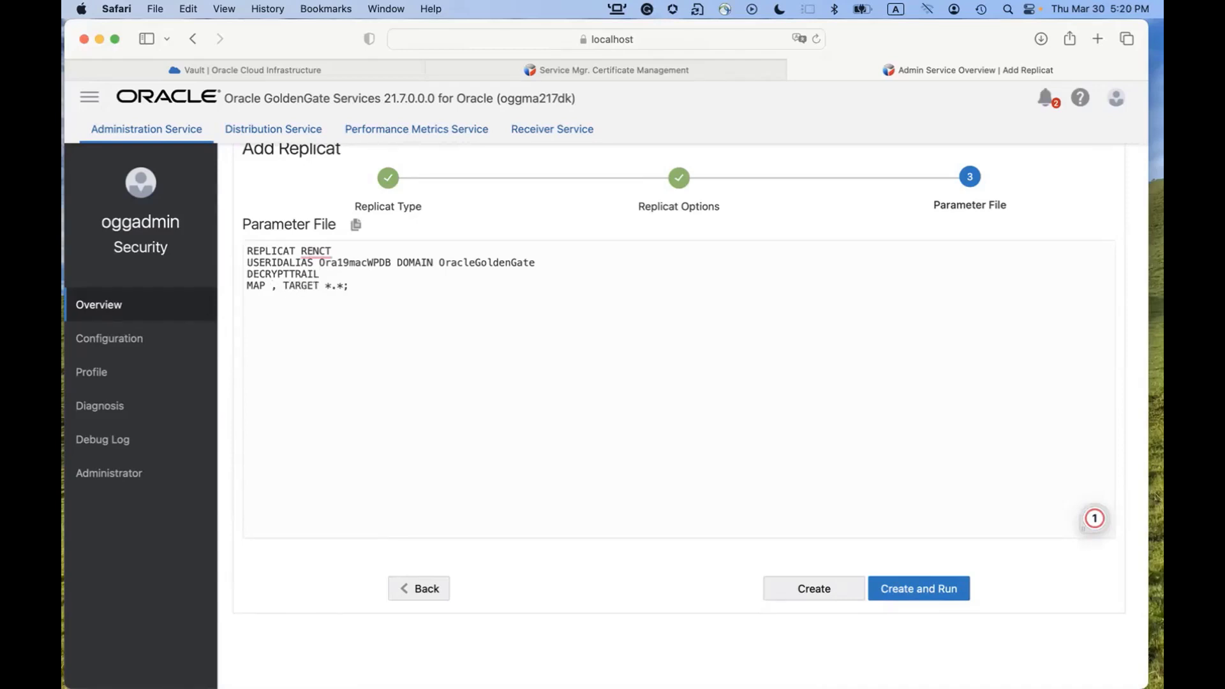
text(WPDB)
text(U1)
key(BackSpace)
key(BackSpace)
text(.U1.*)
click(386, 287)
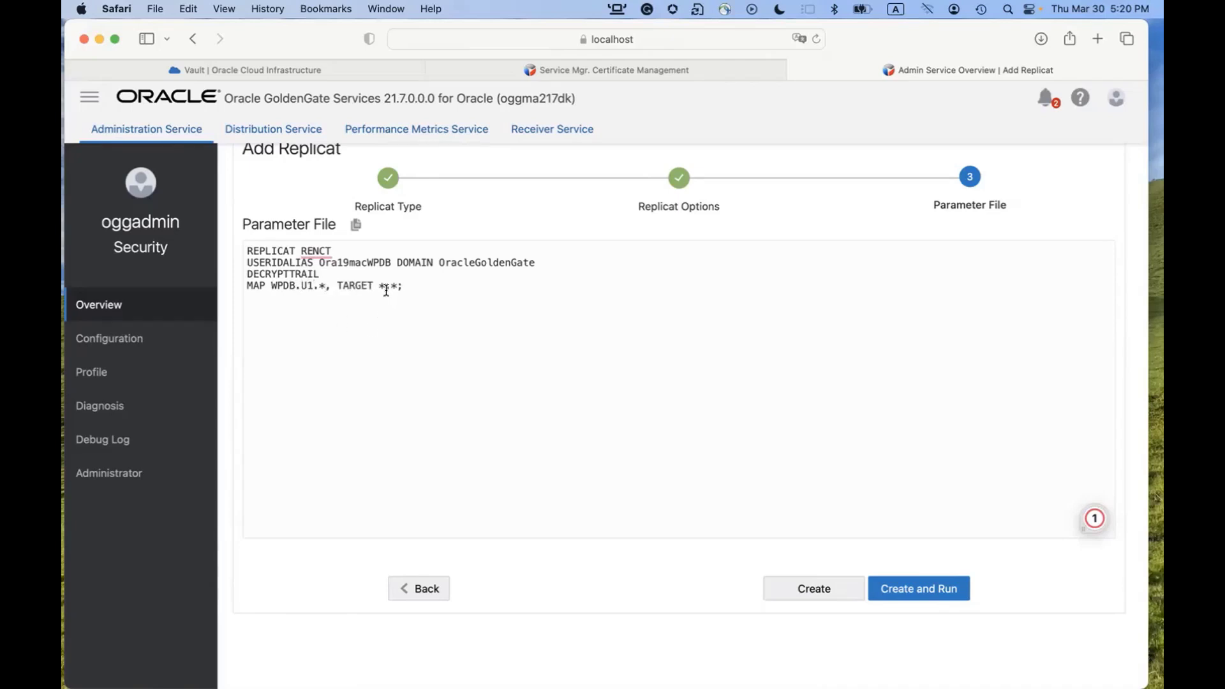
key(BackSpace)
text(U2)
scroll(388, 315, right, 2)
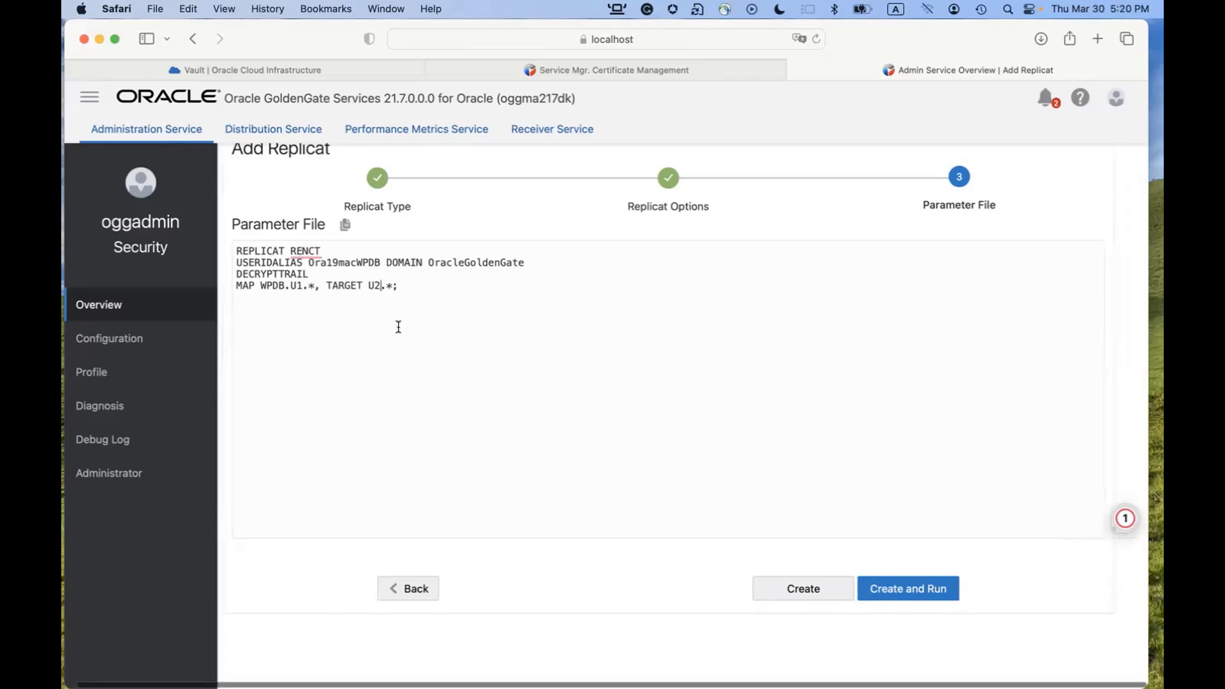
Create Replicat RENCT and open its details, showing it Running on trail tt.
click(791, 586)
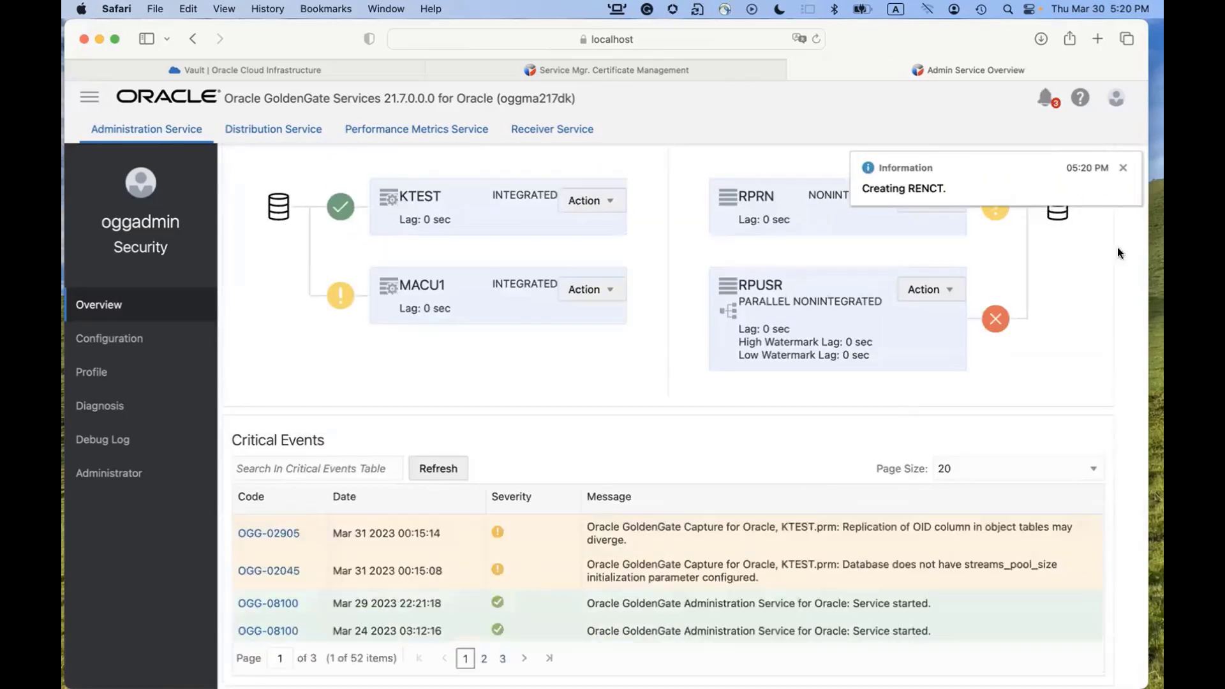
click(1121, 167)
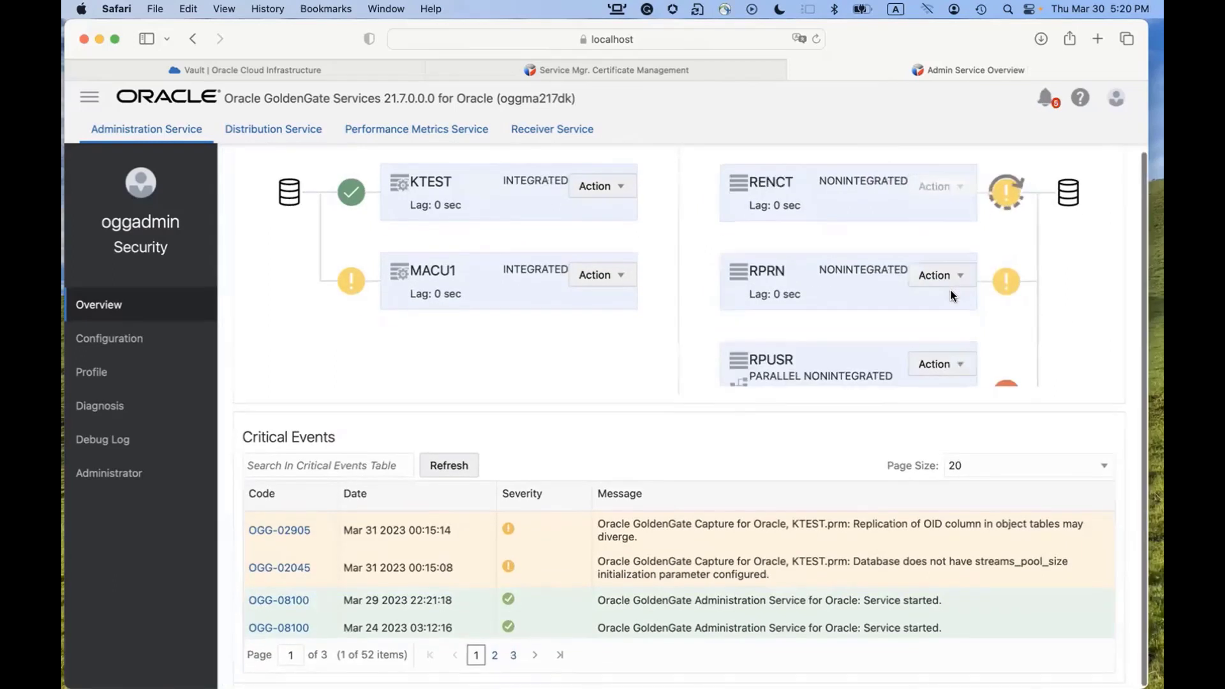
scroll(895, 260, up, 2)
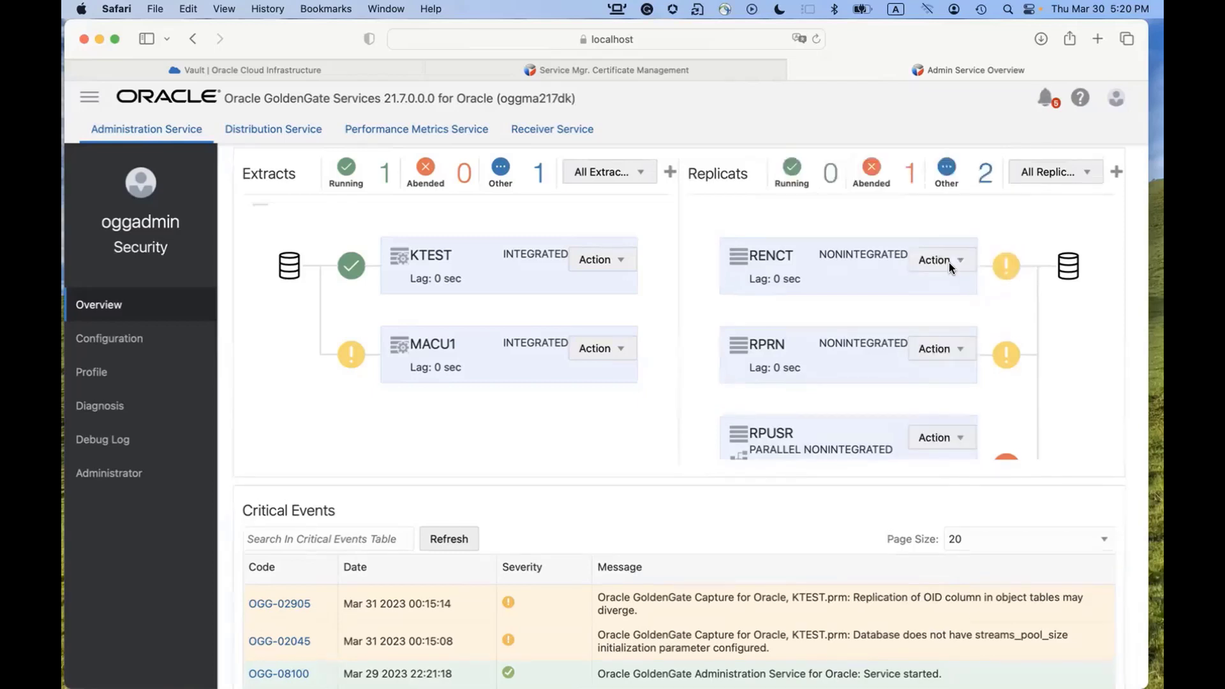
click(948, 262)
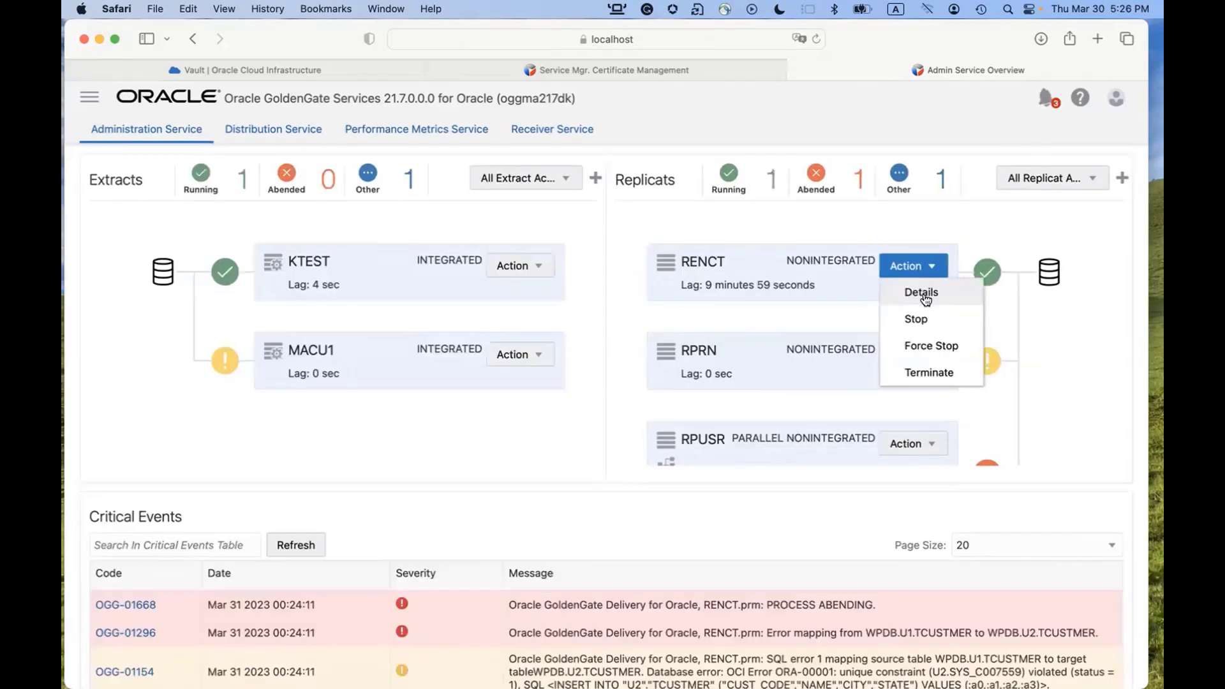
click(923, 293)
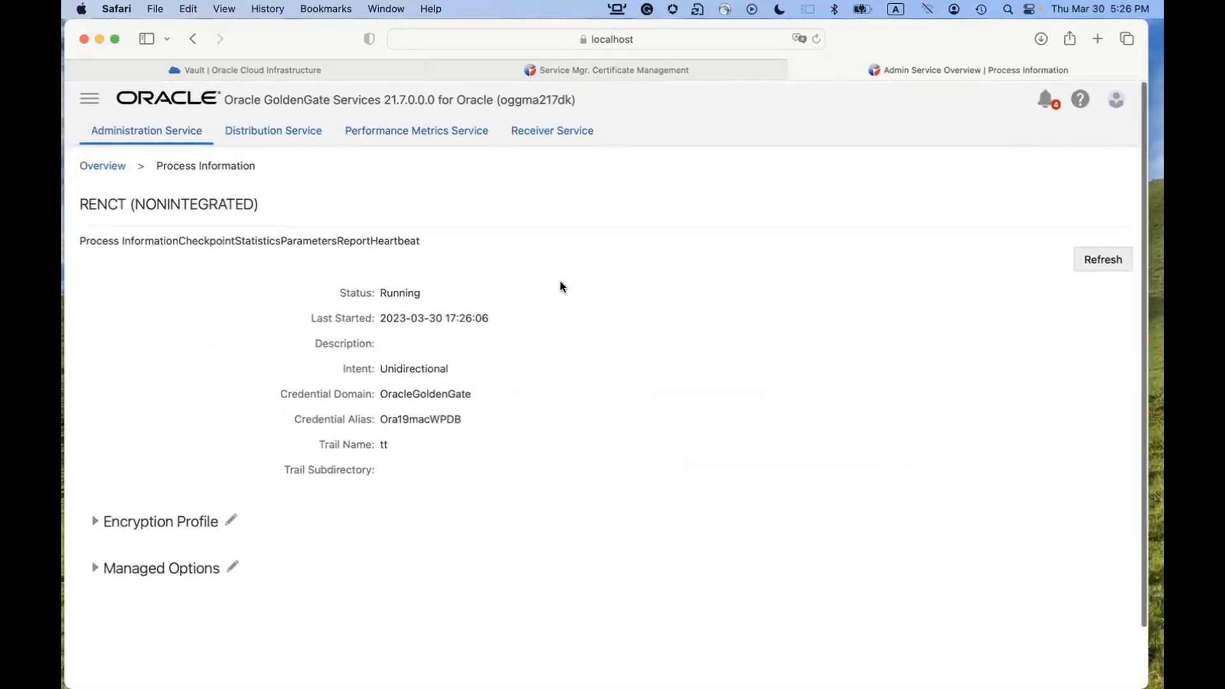
Open RENCT's details and read its report confirming decryption with OCIKMSTEST.
click(111, 166)
click(925, 266)
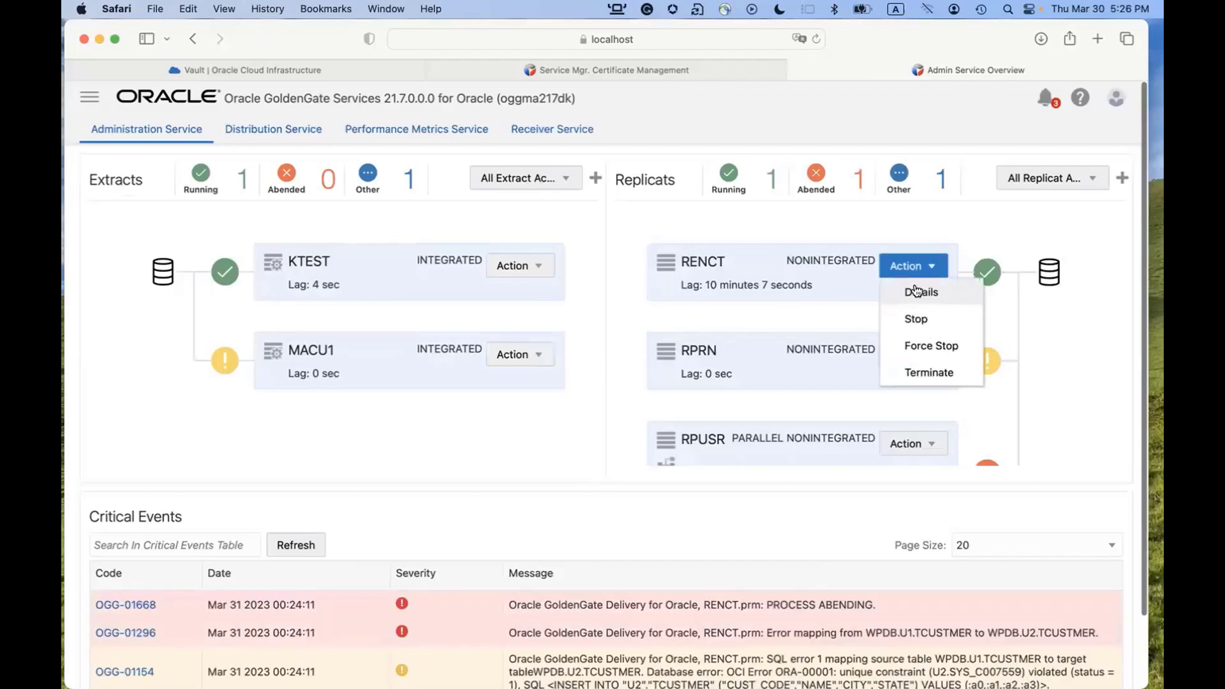
click(923, 291)
click(470, 251)
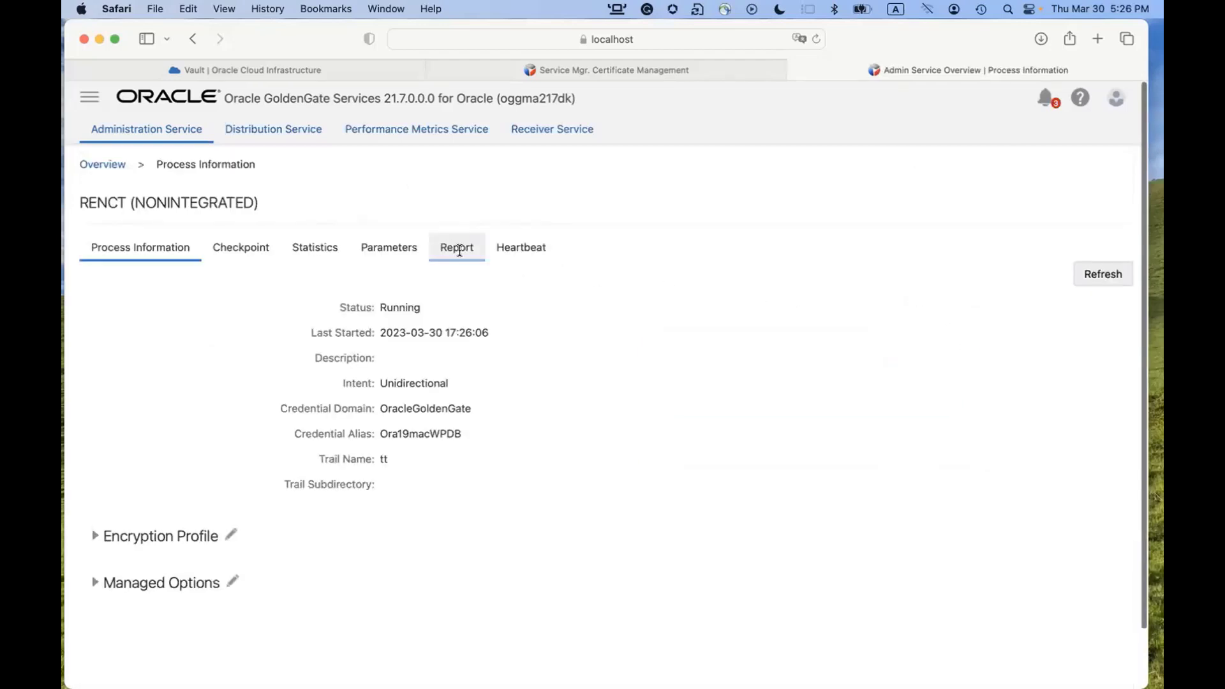
scroll(841, 369, down, 10)
scroll(841, 369, down, 5)
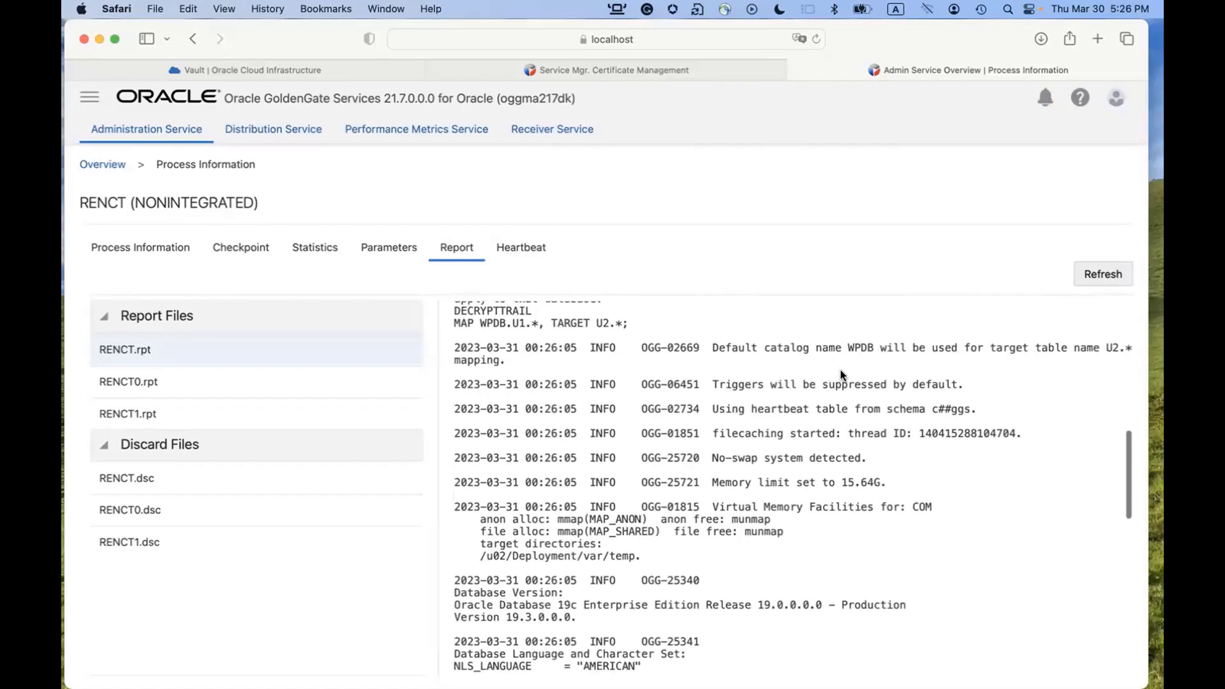
scroll(840, 373, down, 5)
scroll(840, 375, down, 8)
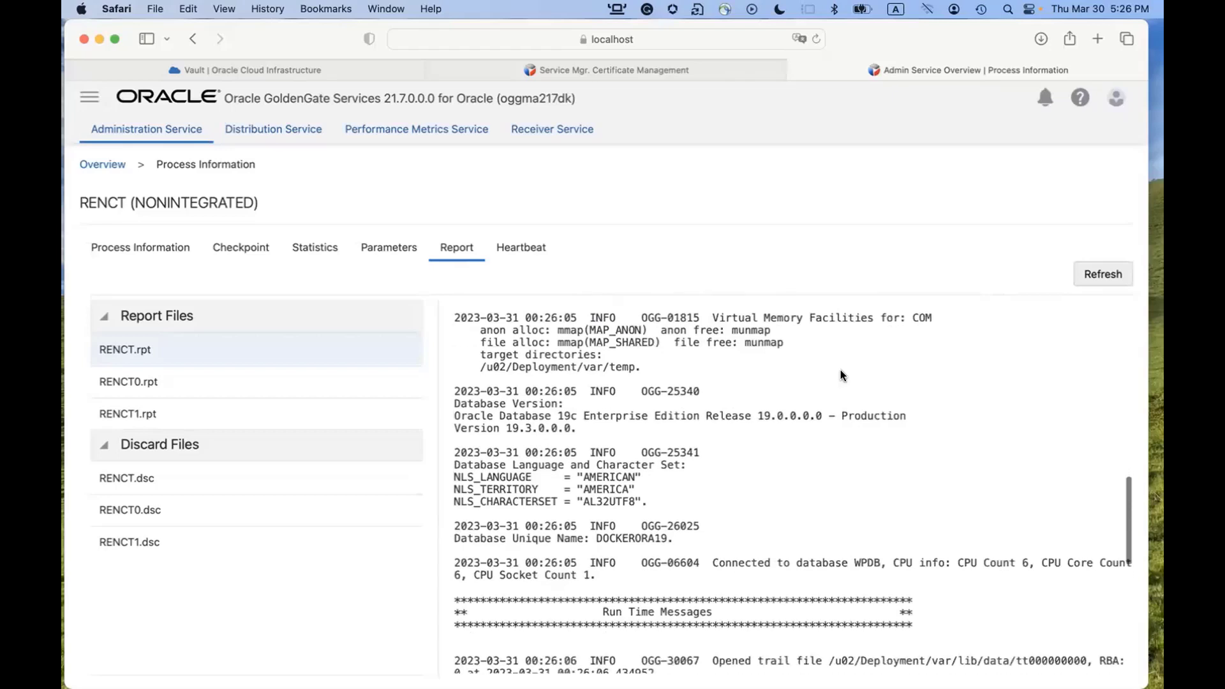
scroll(840, 373, down, 4)
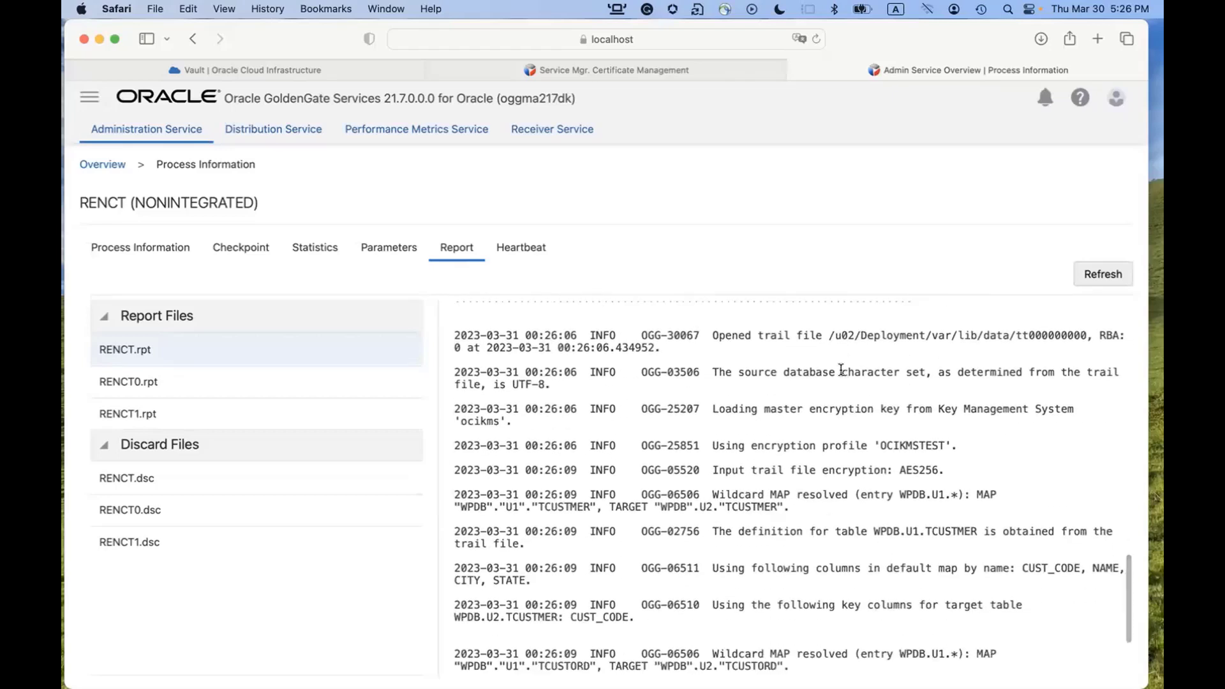
scroll(828, 406, down, 6)
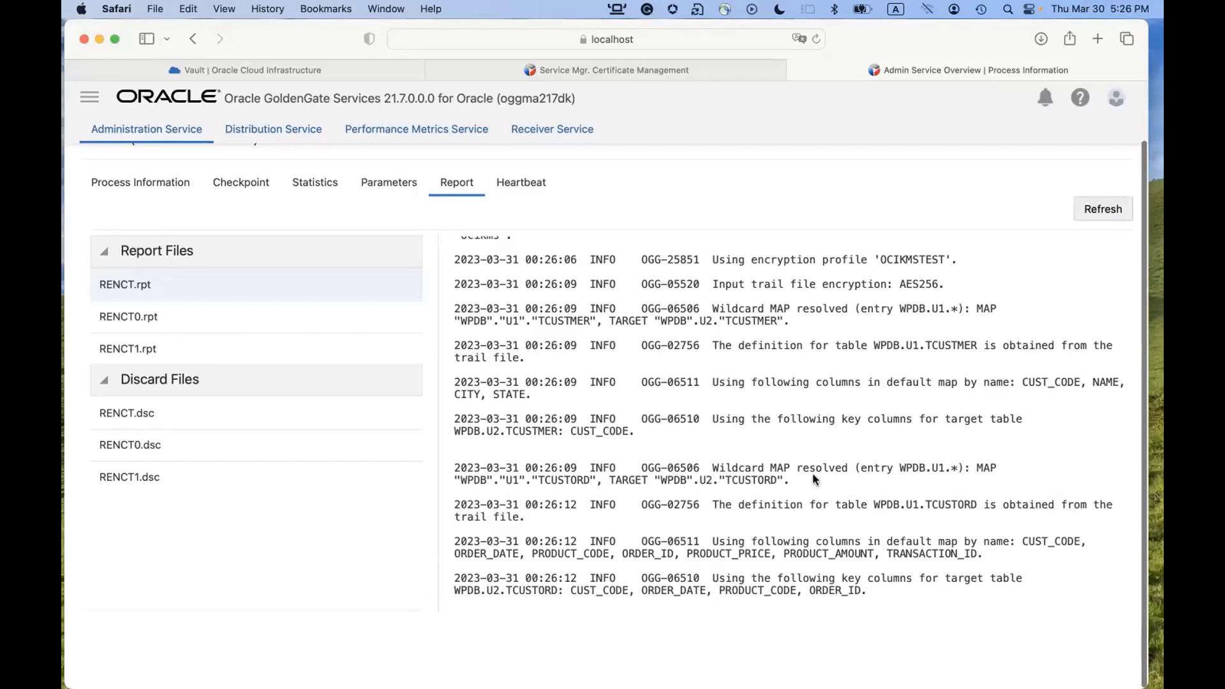
View RENCT's Statistics showing 3000 inserts each into WPDB.U2.TCUSTMER and WPDB.U2.TCUSTORD.
click(316, 183)
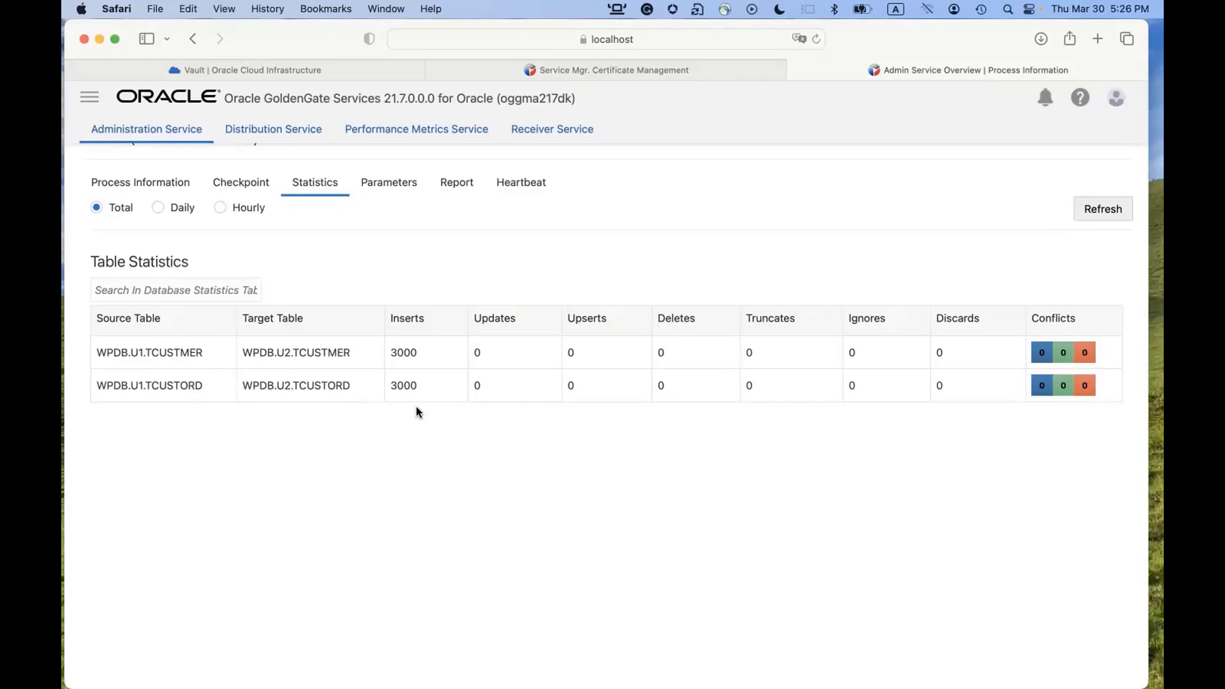
scroll(416, 409, up, 2)
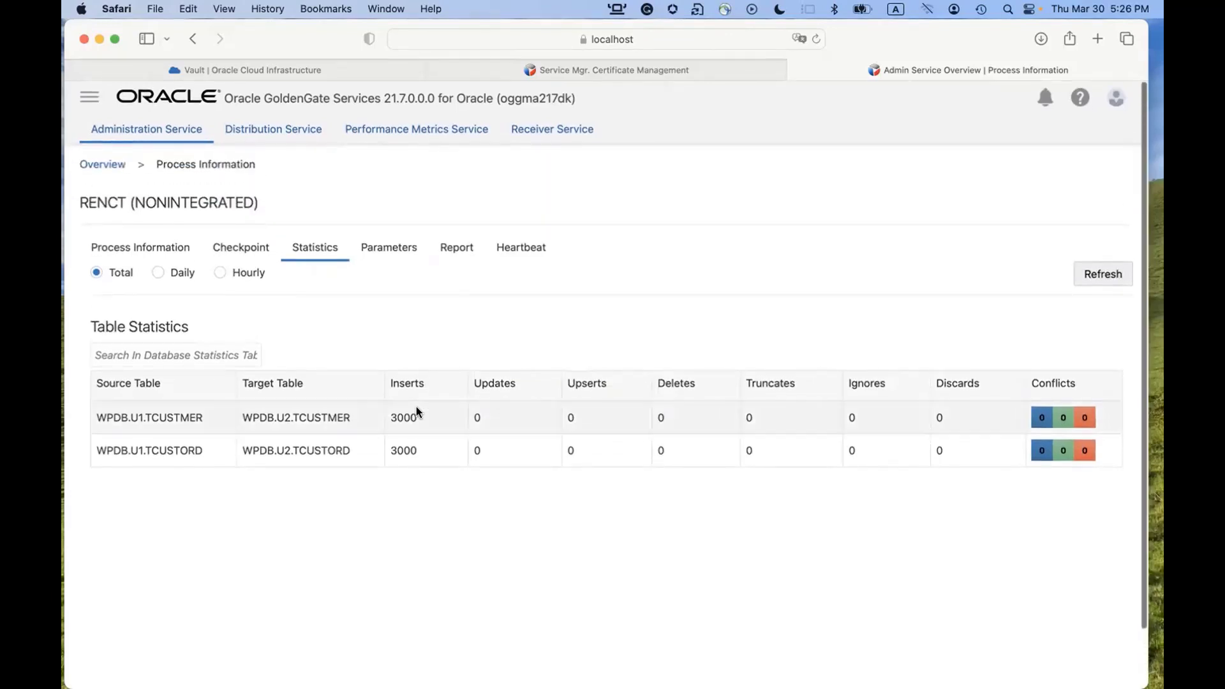
key(super+Tab)
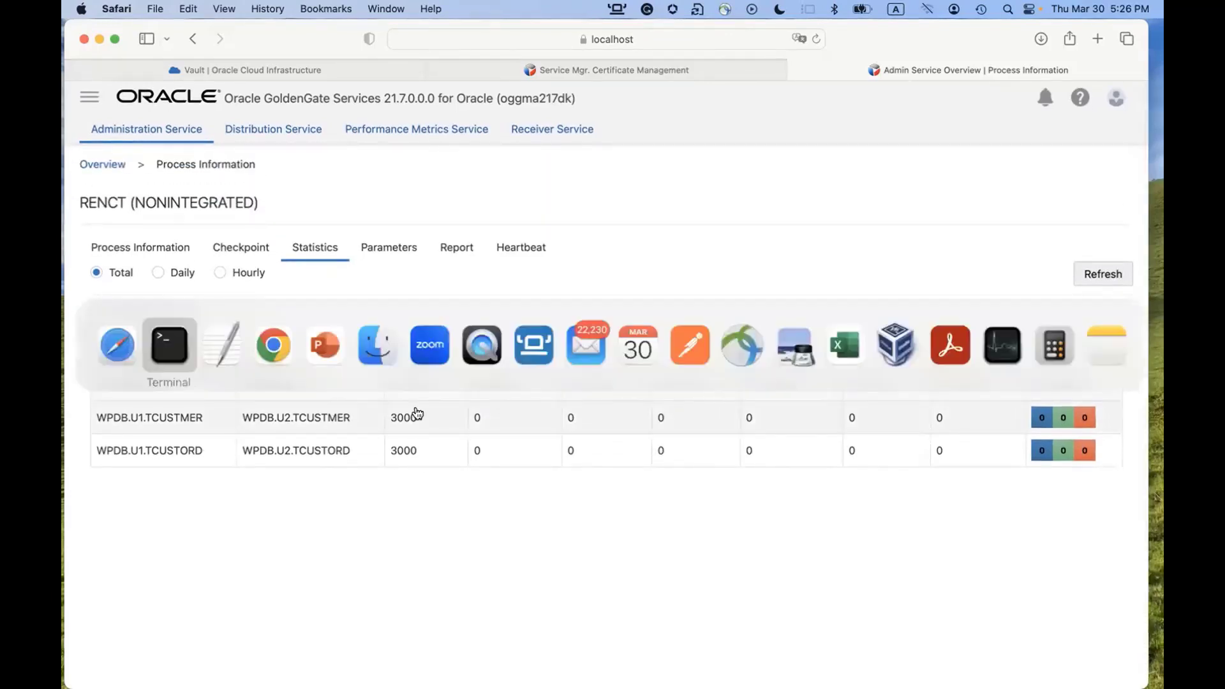
Switch to the GG_OCIKMS PowerPoint deck and show its title slide on GoldenGate Trail Encryption with OCI KMS.
key(super+Tab)
key(super+Tab)
key(super+Tab)
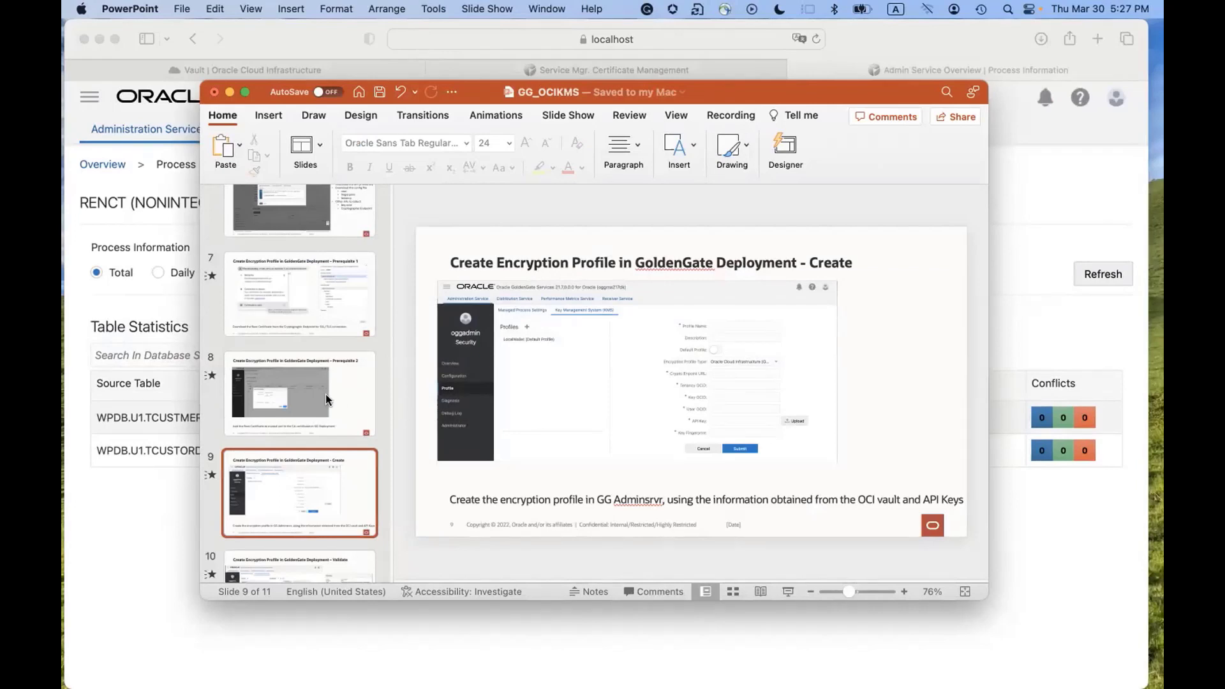
scroll(326, 398, up, 10)
click(339, 264)
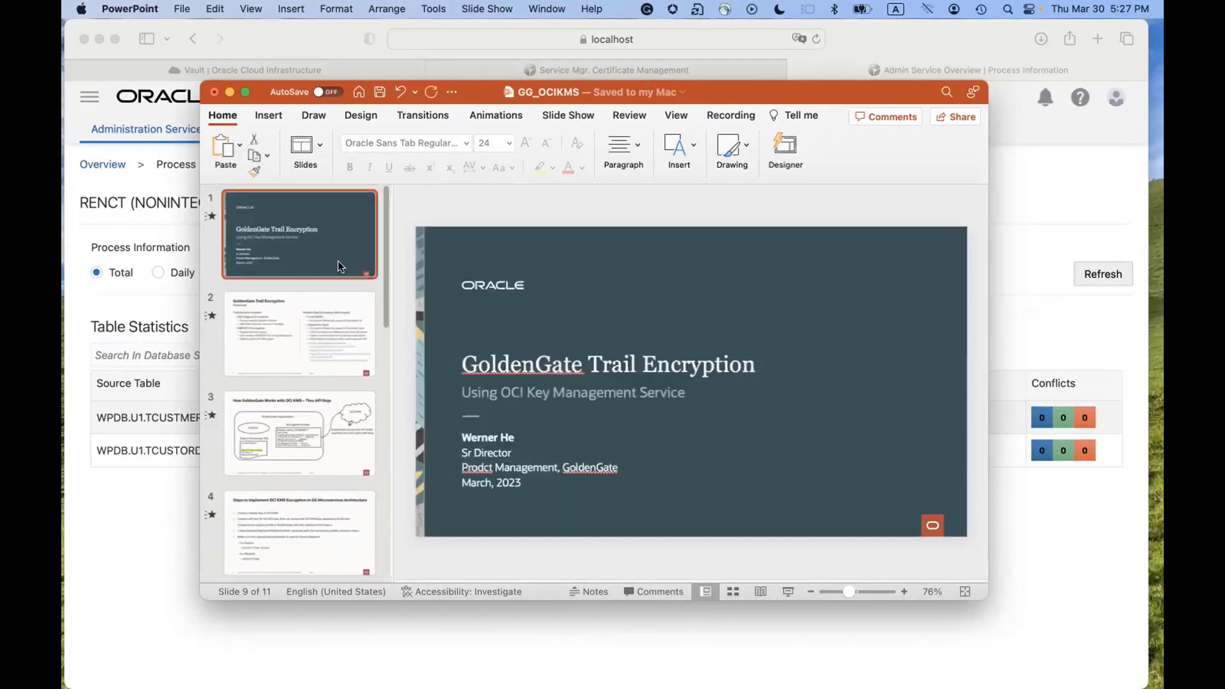